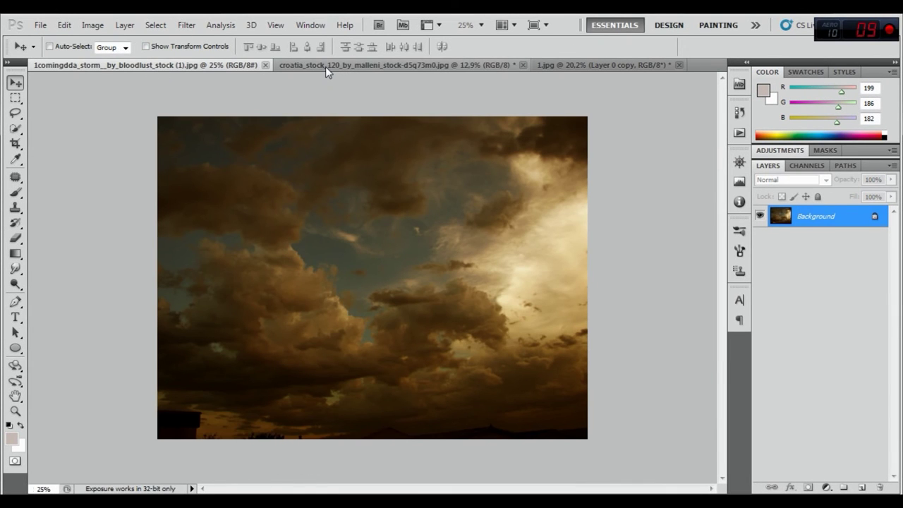
Step: Bring the croatia_stock rocky coast photo forward after glancing at the seated woman document
{"action": "left_click", "coordinate": [325, 66]}
{"action": "left_click", "coordinate": [557, 64]}
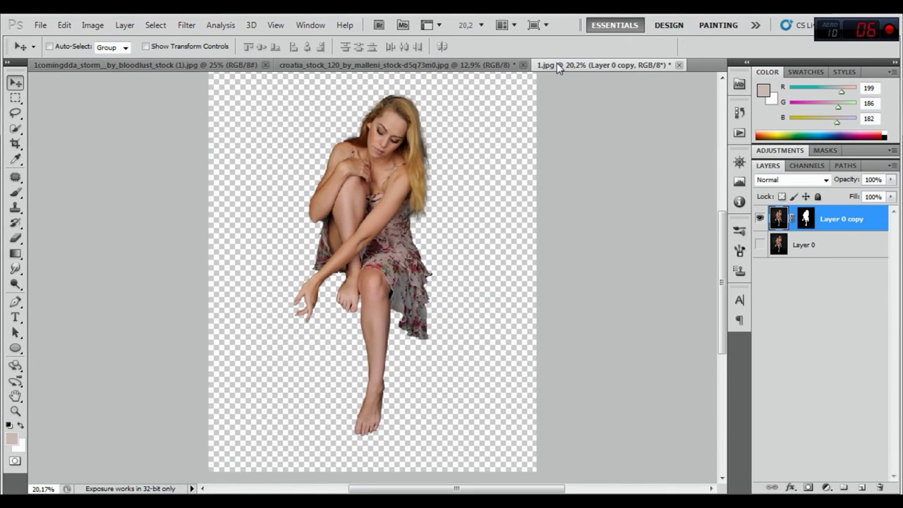
{"action": "left_click", "coordinate": [449, 67]}
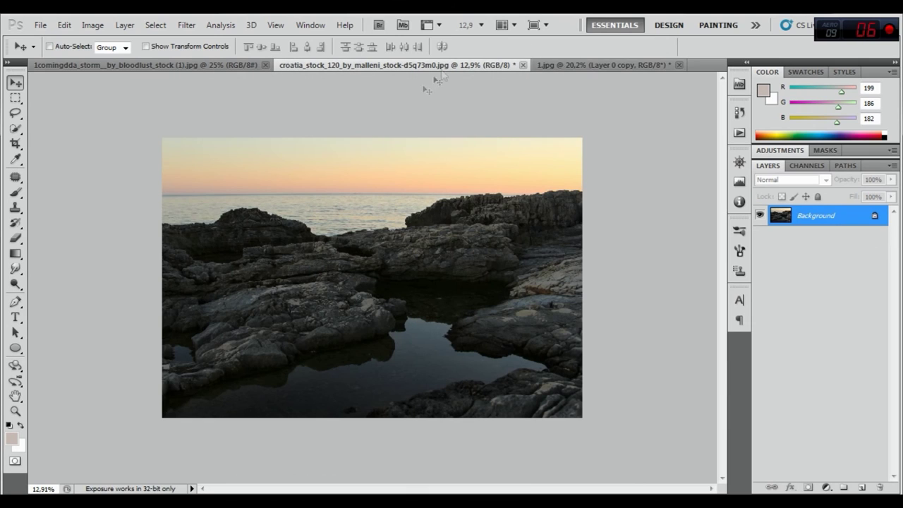
{"action": "left_click", "coordinate": [15, 143]}
Step: Crop-extend the seascape canvas, pulling the top edge above the photo to add a blank band over the sky
{"action": "left_click_drag", "start_coordinate": [151, 125], "coordinate": [637, 442]}
{"action": "left_click_drag", "start_coordinate": [372, 138], "coordinate": [374, 60]}
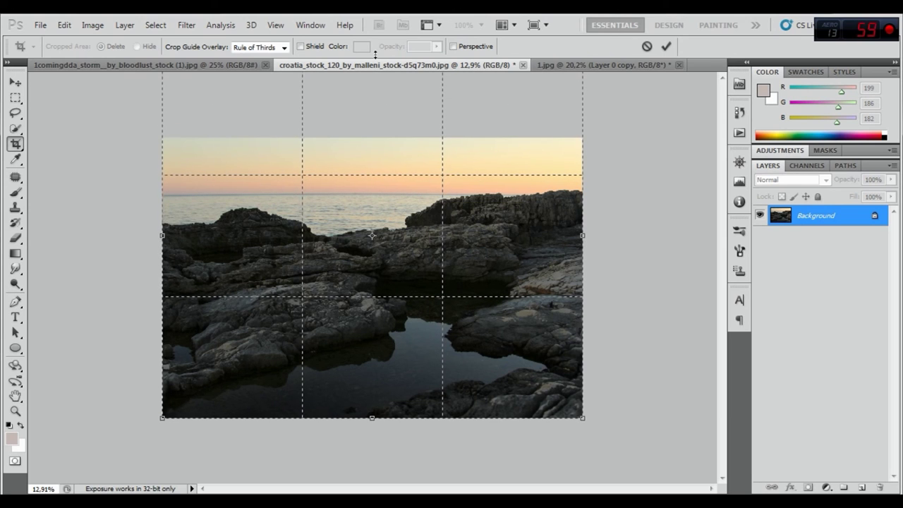
{"action": "left_click", "coordinate": [666, 46]}
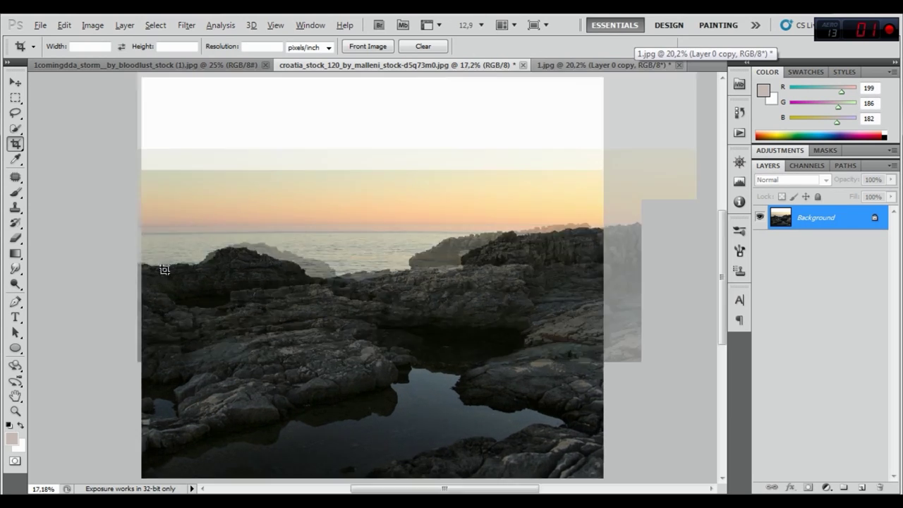
{"action": "scroll", "coordinate": [164, 270], "scroll_direction": "up", "scroll_amount": 2}
{"action": "scroll", "coordinate": [148, 256], "scroll_direction": "up", "scroll_amount": 2}
{"action": "scroll", "coordinate": [146, 256], "scroll_direction": "up", "scroll_amount": 2}
{"action": "scroll", "coordinate": [147, 259], "scroll_direction": "up", "scroll_amount": 2}
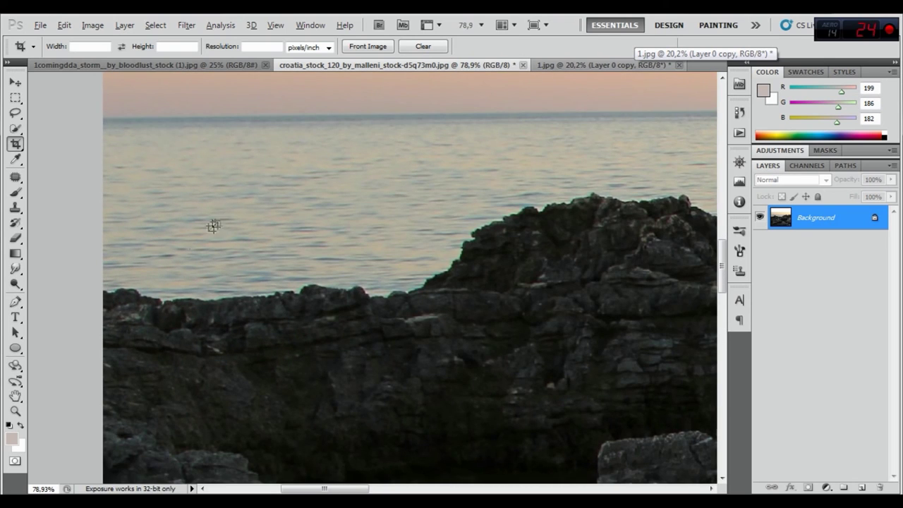
{"action": "scroll", "coordinate": [117, 290], "scroll_direction": "up", "scroll_amount": 2}
{"action": "scroll", "coordinate": [117, 290], "scroll_direction": "up", "scroll_amount": 2}
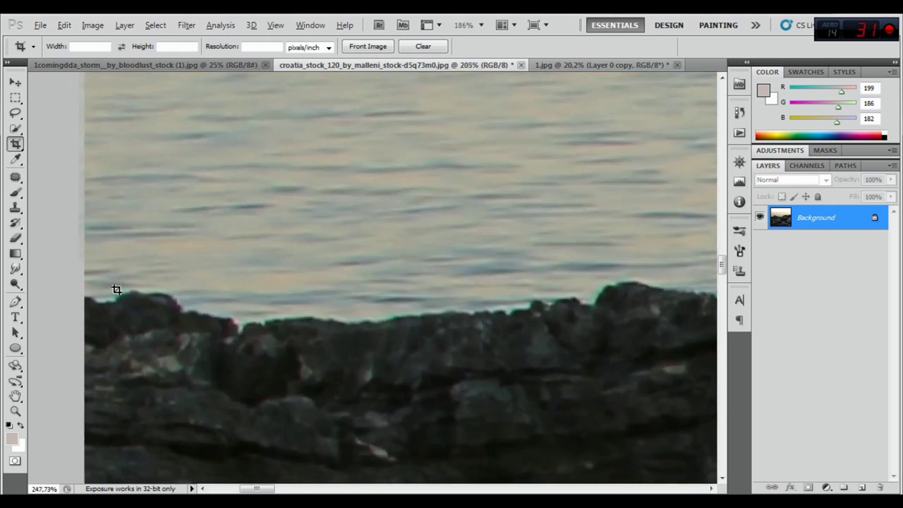
{"action": "scroll", "coordinate": [116, 290], "scroll_direction": "up", "scroll_amount": 2}
{"action": "key", "text": "p"}
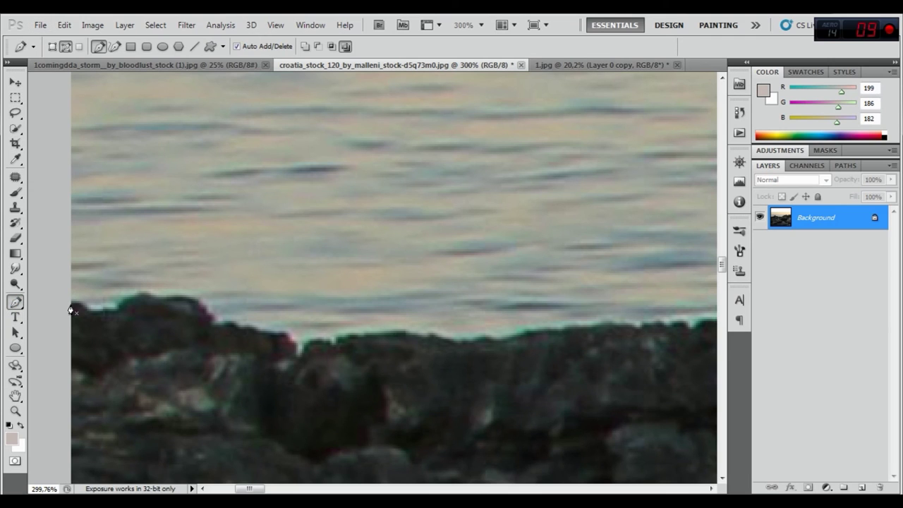
Step: Start the Pen path at the left rock edge and anchor it along the first rocks
{"action": "left_click", "coordinate": [121, 309]}
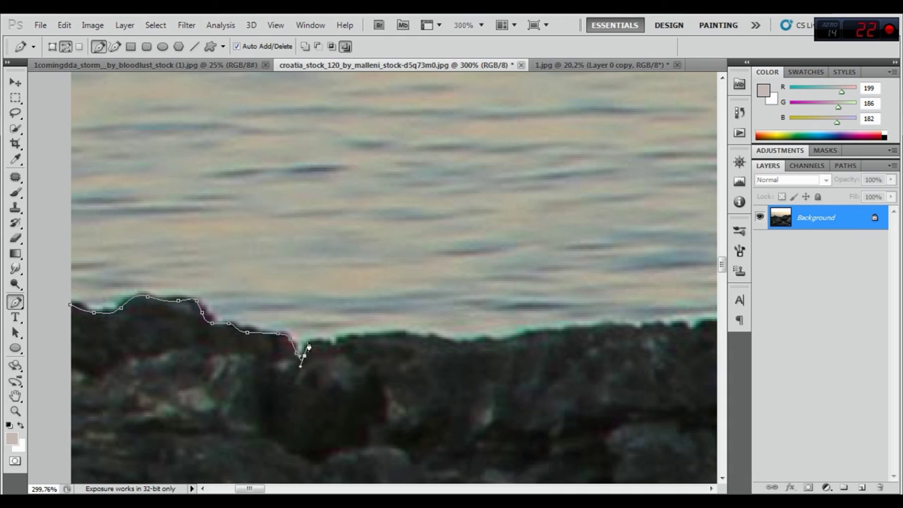
{"action": "left_click", "coordinate": [423, 344]}
{"action": "left_click", "coordinate": [508, 342]}
{"action": "left_click", "coordinate": [303, 283]}
{"action": "left_click", "coordinate": [438, 252]}
{"action": "left_click", "coordinate": [544, 264]}
{"action": "left_click", "coordinate": [619, 260]}
{"action": "left_click", "coordinate": [194, 285]}
{"action": "left_click", "coordinate": [264, 282]}
{"action": "left_click_drag", "start_coordinate": [280, 266], "coordinate": [310, 265]}
Step: Trace the path up the cliff edge, curving segments to fit the rock
{"action": "left_click", "coordinate": [349, 262]}
{"action": "left_click", "coordinate": [411, 218]}
{"action": "left_click", "coordinate": [484, 186]}
{"action": "left_click", "coordinate": [545, 107]}
{"action": "left_click_drag", "start_coordinate": [551, 88], "coordinate": [391, 213]}
{"action": "left_click", "coordinate": [392, 204]}
{"action": "left_click", "coordinate": [400, 195]}
{"action": "left_click", "coordinate": [415, 200]}
{"action": "left_click_drag", "start_coordinate": [438, 180], "coordinate": [421, 175]}
Step: Continue anchoring along the rock edge to the right of the cliff
{"action": "left_click_drag", "start_coordinate": [496, 131], "coordinate": [395, 236]}
{"action": "left_click", "coordinate": [431, 212]}
{"action": "left_click", "coordinate": [475, 185]}
{"action": "left_click", "coordinate": [536, 180]}
{"action": "left_click_drag", "start_coordinate": [591, 186], "coordinate": [289, 273]}
{"action": "left_click", "coordinate": [403, 231]}
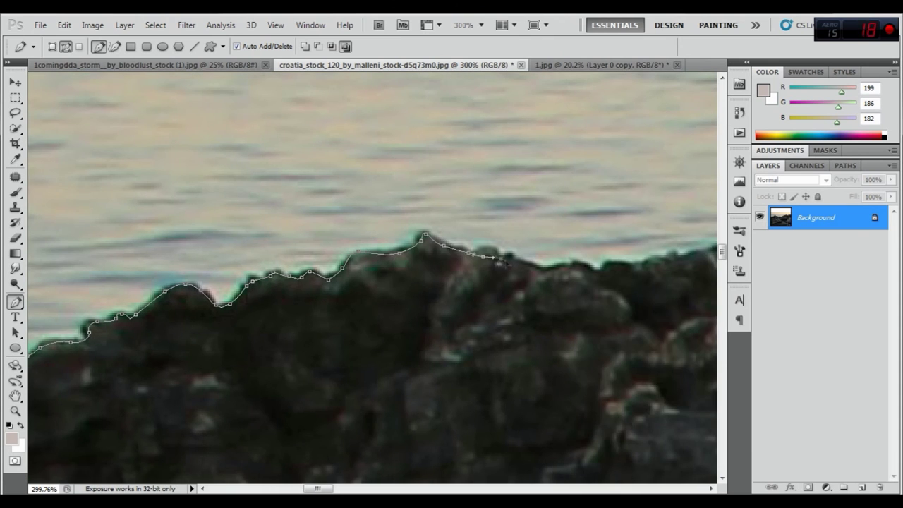
{"action": "left_click", "coordinate": [502, 266]}
{"action": "left_click_drag", "start_coordinate": [503, 266], "coordinate": [326, 285]}
{"action": "left_click", "coordinate": [451, 276]}
{"action": "left_click", "coordinate": [507, 267]}
Step: Trace the next stretch of rock outline with further anchors
{"action": "left_click_drag", "start_coordinate": [614, 306], "coordinate": [272, 305]}
{"action": "left_click", "coordinate": [320, 332]}
{"action": "left_click", "coordinate": [361, 344]}
{"action": "left_click", "coordinate": [424, 345]}
{"action": "left_click", "coordinate": [472, 388]}
{"action": "left_click_drag", "start_coordinate": [473, 387], "coordinate": [287, 331]}
{"action": "left_click", "coordinate": [382, 383]}
{"action": "left_click", "coordinate": [436, 351]}
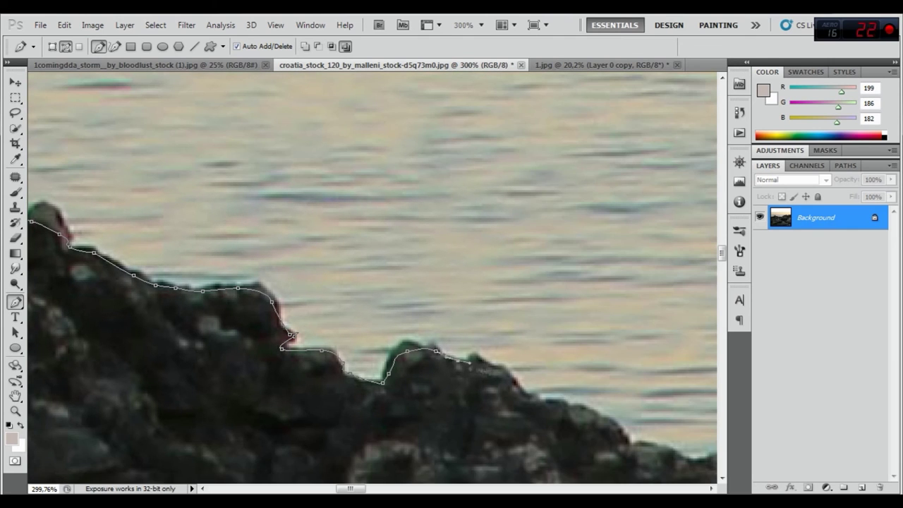
{"action": "left_click", "coordinate": [487, 367]}
Step: Extend the path along the following rock edges
{"action": "left_click_drag", "start_coordinate": [519, 385], "coordinate": [258, 279]}
{"action": "left_click", "coordinate": [341, 313]}
{"action": "left_click", "coordinate": [386, 337]}
{"action": "left_click", "coordinate": [512, 378]}
{"action": "left_click", "coordinate": [617, 395]}
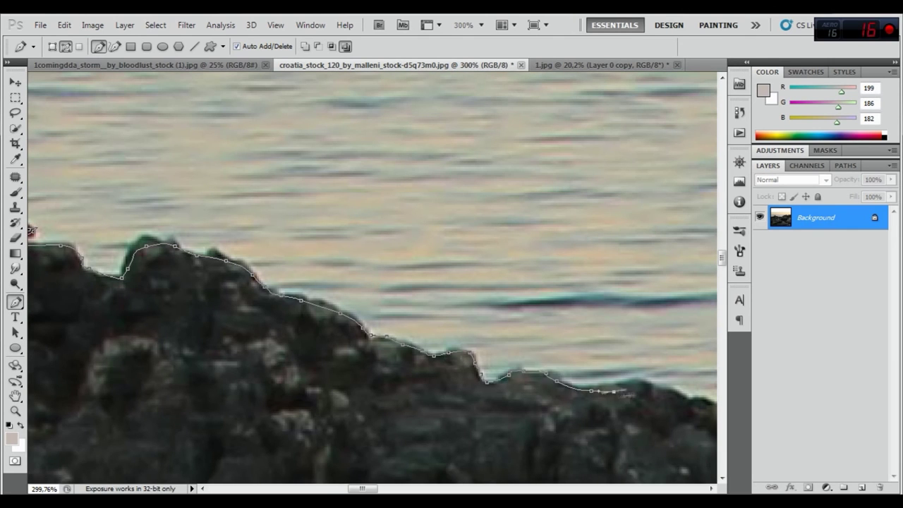
{"action": "left_click_drag", "start_coordinate": [617, 395], "coordinate": [334, 306]}
{"action": "left_click", "coordinate": [370, 300]}
{"action": "left_click", "coordinate": [450, 308]}
{"action": "left_click", "coordinate": [520, 333]}
Step: Trace the rock edge downward where it drops lower
{"action": "left_click_drag", "start_coordinate": [520, 333], "coordinate": [362, 304]}
{"action": "left_click", "coordinate": [387, 315]}
{"action": "left_click", "coordinate": [406, 326]}
{"action": "left_click", "coordinate": [432, 368]}
{"action": "left_click", "coordinate": [471, 400]}
{"action": "left_click_drag", "start_coordinate": [487, 402], "coordinate": [399, 243]}
{"action": "left_click", "coordinate": [397, 297]}
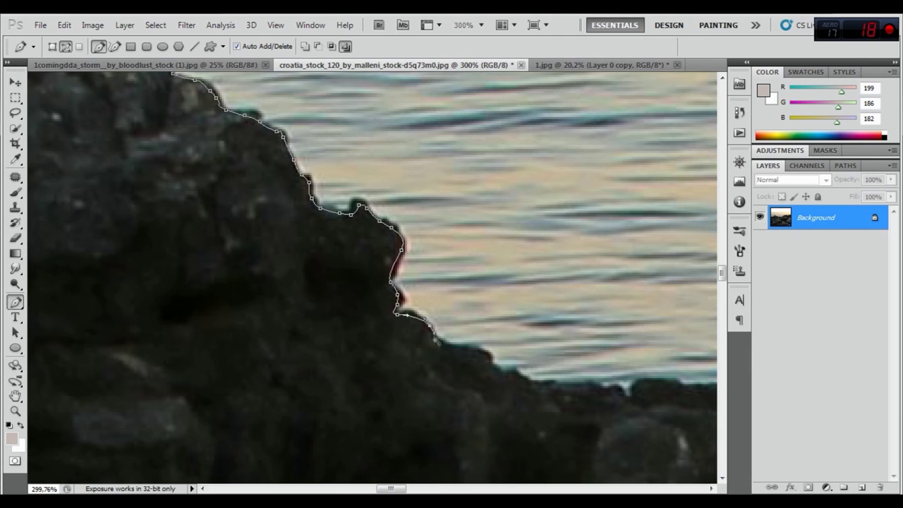
{"action": "left_click", "coordinate": [482, 352]}
Step: Extend the path rightward along the rocks
{"action": "left_click_drag", "start_coordinate": [482, 351], "coordinate": [353, 253]}
{"action": "left_click", "coordinate": [405, 281]}
{"action": "left_click", "coordinate": [492, 293]}
{"action": "left_click", "coordinate": [546, 281]}
{"action": "left_click_drag", "start_coordinate": [569, 294], "coordinate": [396, 258]}
{"action": "left_click", "coordinate": [459, 254]}
{"action": "left_click", "coordinate": [565, 225]}
{"action": "left_click_drag", "start_coordinate": [578, 224], "coordinate": [283, 243]}
{"action": "left_click", "coordinate": [342, 234]}
{"action": "left_click", "coordinate": [423, 224]}
Step: Add anchors along the next run of rock edge
{"action": "left_click_drag", "start_coordinate": [432, 223], "coordinate": [262, 286]}
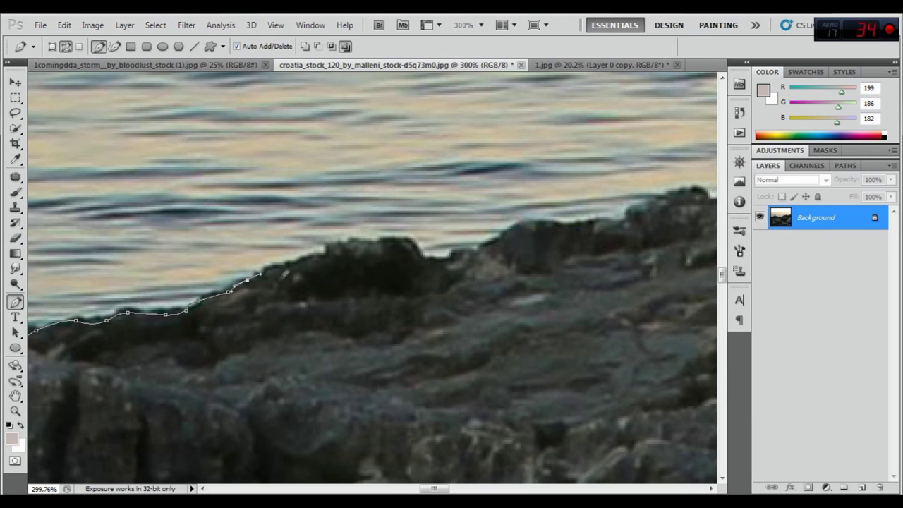
{"action": "left_click", "coordinate": [294, 267]}
{"action": "left_click", "coordinate": [328, 250]}
{"action": "left_click", "coordinate": [382, 240]}
{"action": "left_click", "coordinate": [415, 254]}
{"action": "left_click", "coordinate": [429, 261]}
{"action": "left_click_drag", "start_coordinate": [450, 262], "coordinate": [332, 233]}
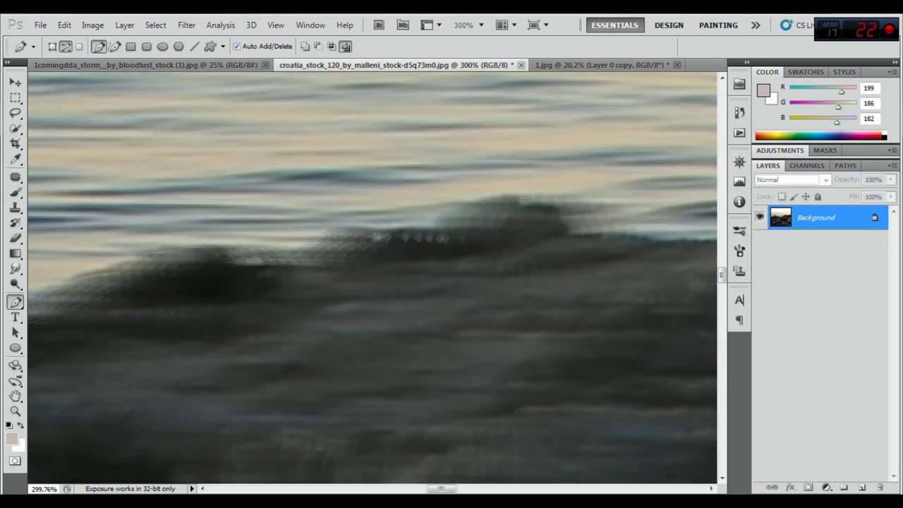
{"action": "left_click", "coordinate": [374, 236]}
{"action": "left_click", "coordinate": [466, 211]}
{"action": "left_click_drag", "start_coordinate": [508, 208], "coordinate": [396, 240]}
{"action": "left_click", "coordinate": [388, 246]}
Step: Trace the path over the tall rock and onto the shoreline rocks
{"action": "left_click_drag", "start_coordinate": [487, 238], "coordinate": [144, 292]}
{"action": "left_click", "coordinate": [96, 280]}
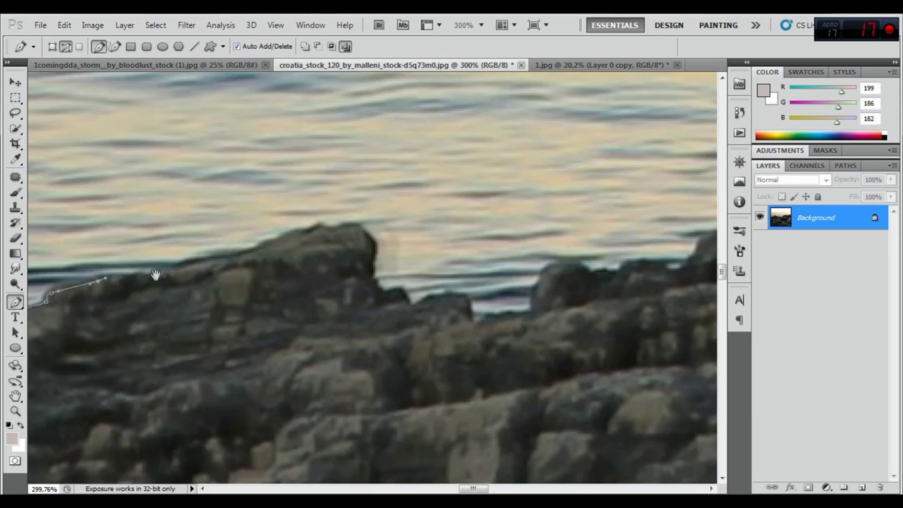
{"action": "left_click", "coordinate": [252, 251]}
{"action": "left_click", "coordinate": [344, 227]}
{"action": "left_click", "coordinate": [372, 281]}
{"action": "left_click", "coordinate": [433, 300]}
{"action": "left_click", "coordinate": [483, 324]}
{"action": "left_click", "coordinate": [532, 307]}
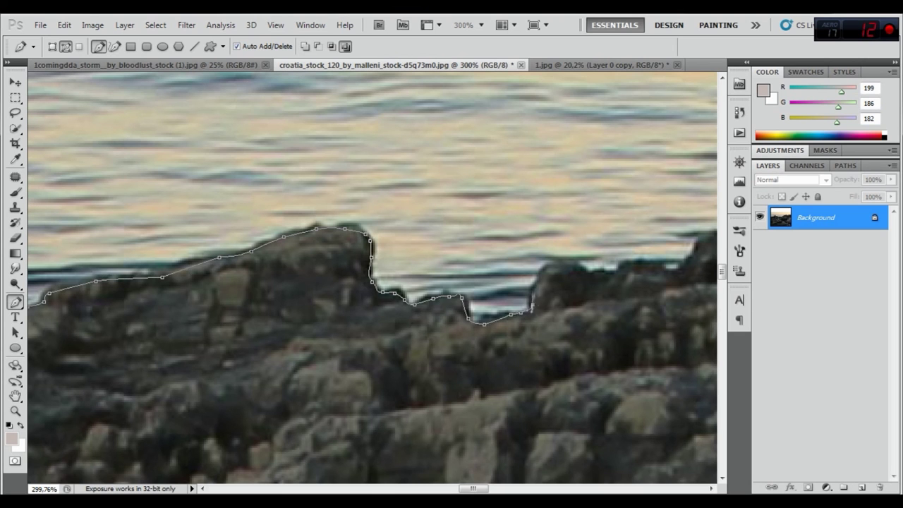
Step: Follow the shoreline rocks and trace up the tall rock's left edge
{"action": "left_click_drag", "start_coordinate": [579, 268], "coordinate": [393, 305]}
{"action": "left_click", "coordinate": [458, 301]}
{"action": "left_click", "coordinate": [530, 271]}
{"action": "left_click", "coordinate": [611, 289]}
{"action": "left_click_drag", "start_coordinate": [611, 289], "coordinate": [530, 411]}
{"action": "left_click", "coordinate": [538, 357]}
{"action": "left_click", "coordinate": [509, 318]}
{"action": "left_click", "coordinate": [499, 263]}
{"action": "left_click", "coordinate": [503, 199]}
{"action": "left_click", "coordinate": [554, 150]}
Step: Extend the path up the rock edge and along its top
{"action": "left_click_drag", "start_coordinate": [563, 150], "coordinate": [403, 332]}
{"action": "left_click", "coordinate": [419, 322]}
{"action": "left_click", "coordinate": [408, 305]}
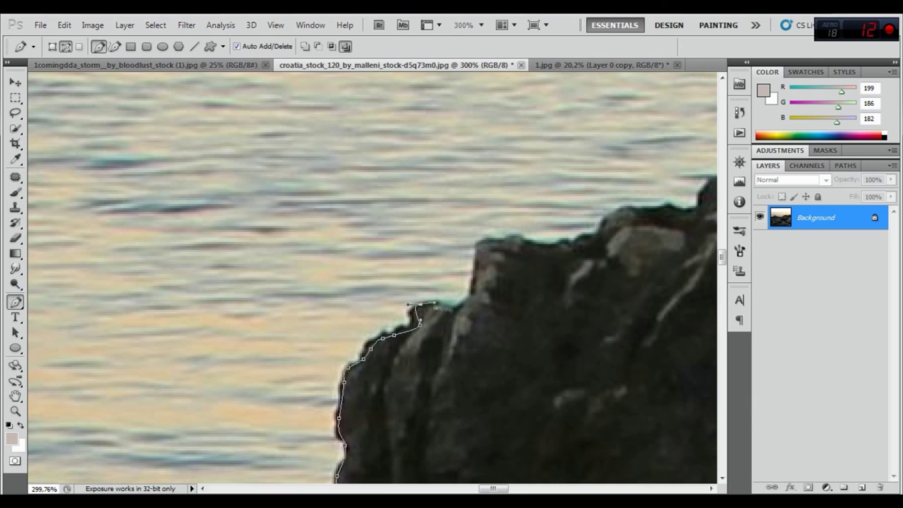
{"action": "left_click", "coordinate": [525, 246]}
{"action": "left_click", "coordinate": [571, 245]}
{"action": "left_click", "coordinate": [591, 237]}
{"action": "left_click_drag", "start_coordinate": [591, 238], "coordinate": [346, 321]}
{"action": "left_click", "coordinate": [455, 282]}
{"action": "left_click", "coordinate": [547, 242]}
Step: Carry the path up toward the horizon and along the rock ridge
{"action": "left_click_drag", "start_coordinate": [557, 241], "coordinate": [417, 317]}
{"action": "left_click", "coordinate": [476, 303]}
{"action": "left_click", "coordinate": [514, 275]}
{"action": "left_click", "coordinate": [551, 233]}
{"action": "left_click", "coordinate": [607, 205]}
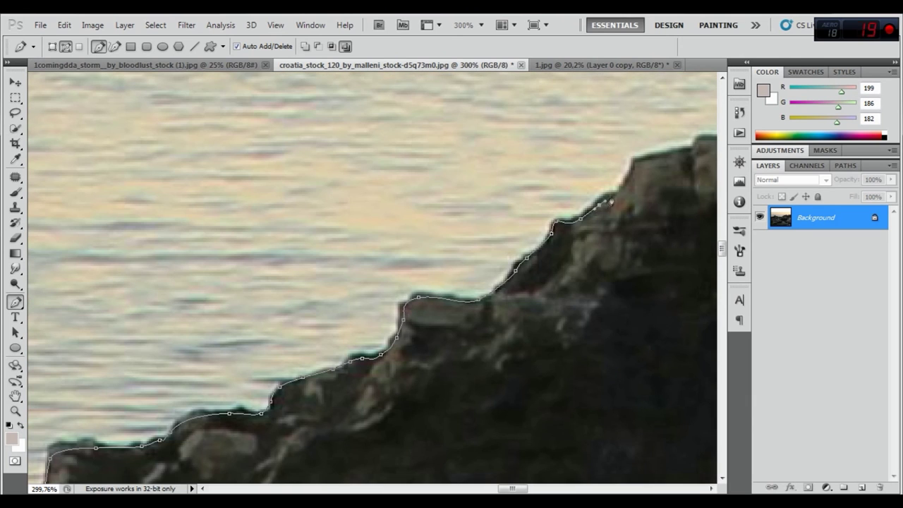
{"action": "left_click_drag", "start_coordinate": [607, 205], "coordinate": [418, 286]}
{"action": "left_click", "coordinate": [498, 257]}
{"action": "left_click_drag", "start_coordinate": [664, 249], "coordinate": [413, 286]}
{"action": "left_click", "coordinate": [466, 280]}
{"action": "left_click", "coordinate": [500, 258]}
{"action": "left_click", "coordinate": [564, 250]}
{"action": "left_click", "coordinate": [618, 247]}
Step: Extend the path over the shoreline rocks past the ridge
{"action": "left_click_drag", "start_coordinate": [620, 246], "coordinate": [445, 349]}
{"action": "left_click", "coordinate": [494, 341]}
{"action": "left_click", "coordinate": [544, 329]}
{"action": "left_click", "coordinate": [600, 304]}
{"action": "left_click_drag", "start_coordinate": [635, 338], "coordinate": [451, 381]}
{"action": "left_click", "coordinate": [494, 346]}
{"action": "left_click", "coordinate": [529, 335]}
Step: Anchor the path along the next rock tops
{"action": "left_click_drag", "start_coordinate": [558, 331], "coordinate": [405, 373]}
{"action": "left_click", "coordinate": [498, 351]}
{"action": "left_click", "coordinate": [558, 342]}
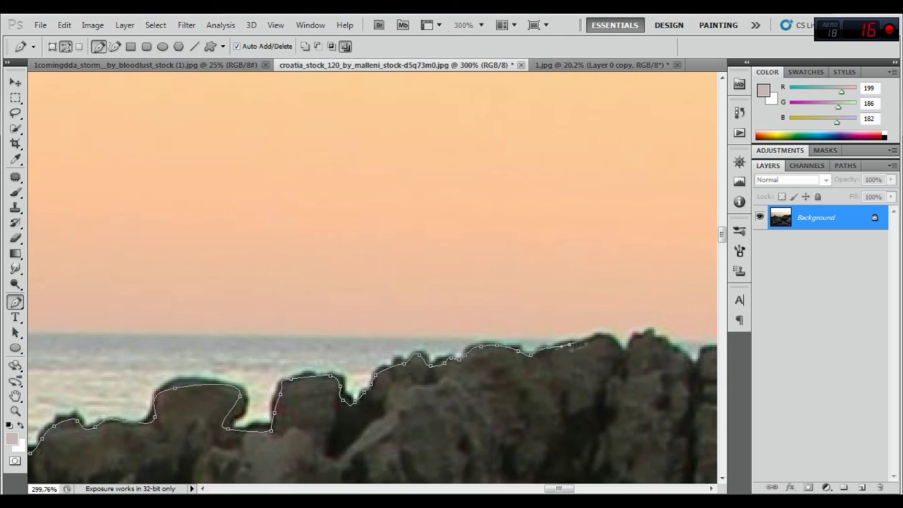
{"action": "left_click_drag", "start_coordinate": [586, 343], "coordinate": [331, 353]}
{"action": "left_click", "coordinate": [405, 338]}
{"action": "left_click", "coordinate": [461, 372]}
{"action": "left_click", "coordinate": [529, 328]}
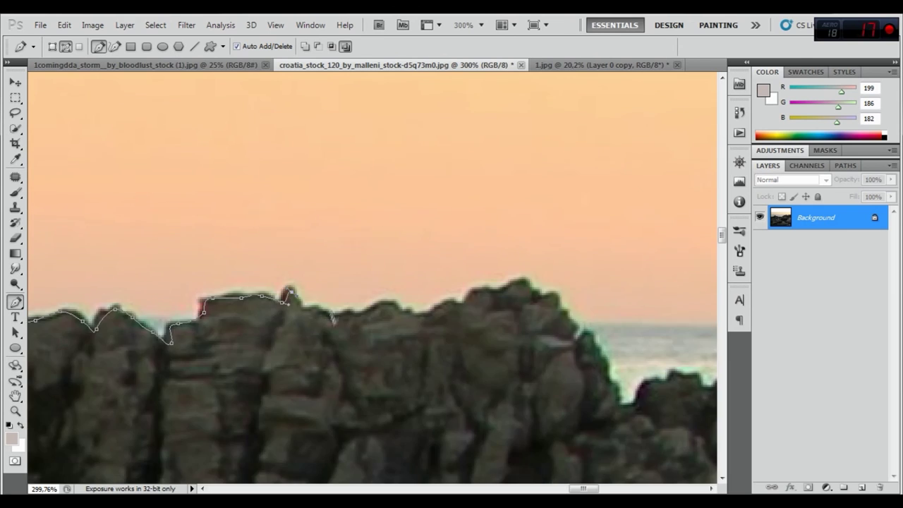
Step: Trace over the next rock ridge with a line of anchors
{"action": "scroll", "coordinate": [531, 332], "scroll_direction": "down", "scroll_amount": 3}
{"action": "scroll", "coordinate": [381, 300], "scroll_direction": "up", "scroll_amount": 5}
{"action": "left_click", "coordinate": [282, 263]}
{"action": "left_click", "coordinate": [321, 293]}
{"action": "left_click", "coordinate": [336, 299]}
{"action": "left_click", "coordinate": [371, 300]}
{"action": "left_click", "coordinate": [459, 293]}
{"action": "left_click", "coordinate": [547, 282]}
{"action": "left_click", "coordinate": [607, 263]}
{"action": "left_click", "coordinate": [696, 248]}
{"action": "left_click_drag", "start_coordinate": [695, 248], "coordinate": [420, 273]}
Step: Follow the slope down and continue along the rock tops
{"action": "left_click", "coordinate": [558, 438]}
{"action": "left_click", "coordinate": [498, 360]}
{"action": "left_click", "coordinate": [556, 311]}
{"action": "left_click", "coordinate": [661, 302]}
{"action": "left_click_drag", "start_coordinate": [699, 304], "coordinate": [385, 303]}
{"action": "left_click", "coordinate": [422, 319]}
{"action": "left_click", "coordinate": [438, 293]}
{"action": "left_click", "coordinate": [484, 316]}
{"action": "left_click", "coordinate": [531, 290]}
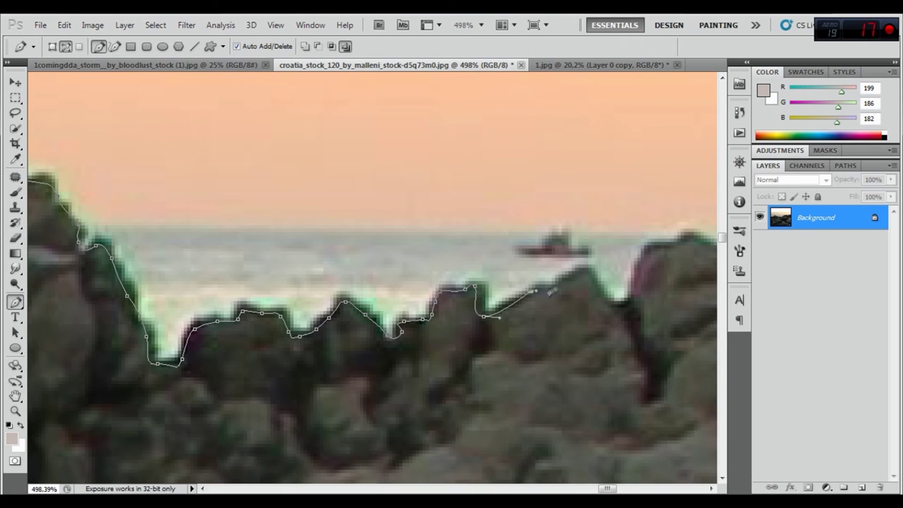
{"action": "left_click", "coordinate": [621, 307]}
Step: Extend the path along further rock tops to the rock skyline
{"action": "left_click_drag", "start_coordinate": [621, 307], "coordinate": [370, 328]}
{"action": "left_click", "coordinate": [422, 263]}
{"action": "left_click", "coordinate": [497, 264]}
{"action": "left_click", "coordinate": [550, 279]}
{"action": "left_click", "coordinate": [611, 267]}
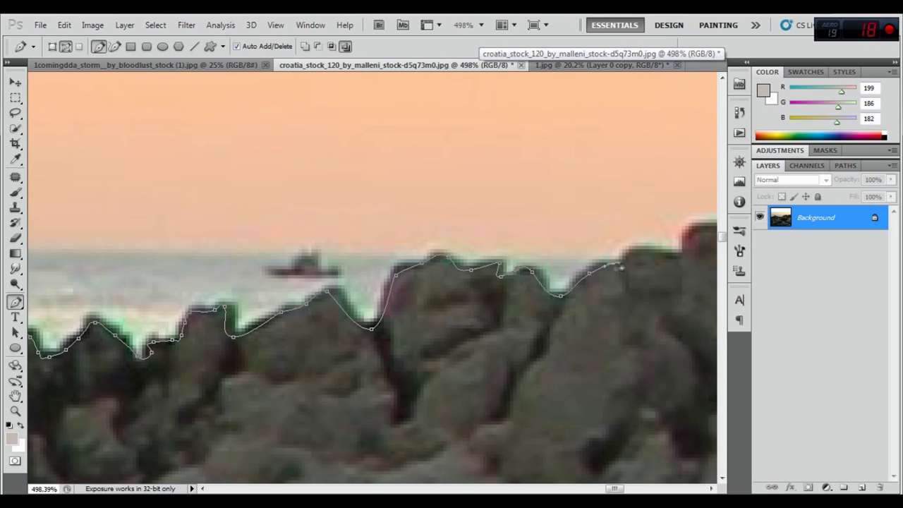
{"action": "left_click_drag", "start_coordinate": [695, 233], "coordinate": [413, 233]}
{"action": "left_click", "coordinate": [664, 233]}
{"action": "left_click", "coordinate": [464, 235]}
{"action": "left_click_drag", "start_coordinate": [671, 233], "coordinate": [339, 236]}
{"action": "left_click", "coordinate": [495, 236]}
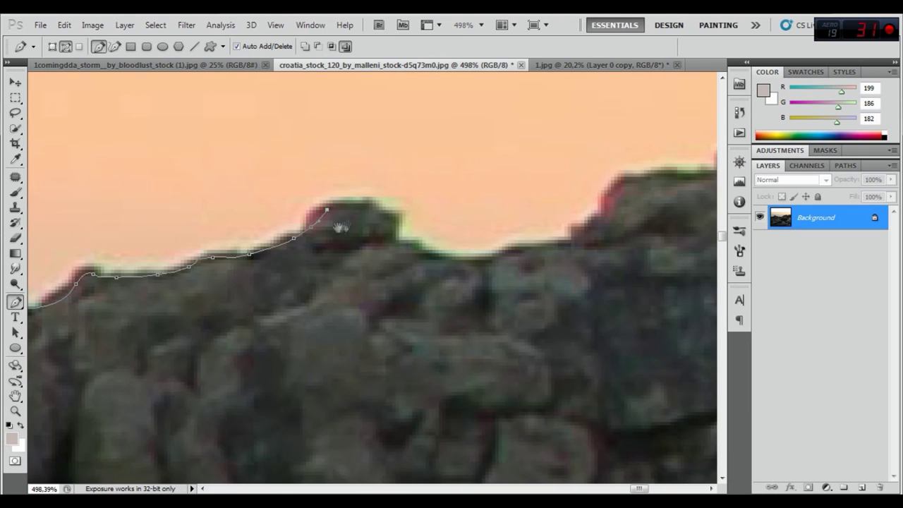
{"action": "left_click", "coordinate": [522, 233]}
Step: Add anchors along the rock skyline toward the right edge
{"action": "left_click_drag", "start_coordinate": [607, 226], "coordinate": [343, 242]}
{"action": "left_click", "coordinate": [468, 187]}
{"action": "left_click", "coordinate": [504, 182]}
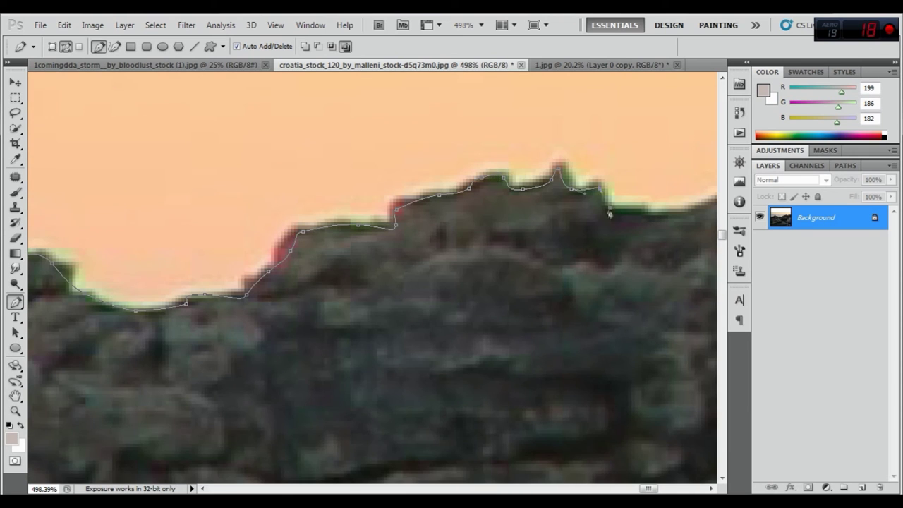
{"action": "left_click_drag", "start_coordinate": [607, 212], "coordinate": [303, 346]}
{"action": "left_click", "coordinate": [338, 305]}
{"action": "left_click", "coordinate": [410, 298]}
{"action": "left_click", "coordinate": [483, 314]}
Step: Curve the final segments to fit the last rock ridge
{"action": "left_click_drag", "start_coordinate": [601, 335], "coordinate": [367, 378]}
{"action": "left_click", "coordinate": [468, 305]}
{"action": "left_click", "coordinate": [561, 305]}
{"action": "left_click", "coordinate": [620, 337]}
{"action": "left_click_drag", "start_coordinate": [639, 355], "coordinate": [343, 305]}
{"action": "left_click_drag", "start_coordinate": [435, 314], "coordinate": [460, 300]}
Step: Loop the path around the right side, over the top, down the left, closing it
{"action": "scroll", "coordinate": [460, 300], "scroll_direction": "down", "scroll_amount": 10}
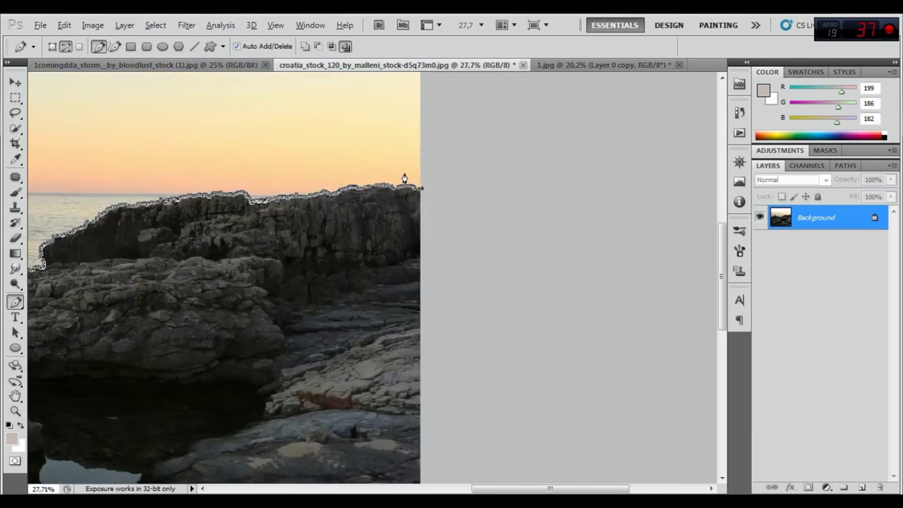
{"action": "left_click", "coordinate": [617, 200]}
{"action": "left_click", "coordinate": [571, 96]}
{"action": "left_click", "coordinate": [168, 97]}
{"action": "left_click", "coordinate": [142, 190]}
{"action": "left_click", "coordinate": [154, 250]}
{"action": "left_click", "coordinate": [180, 273]}
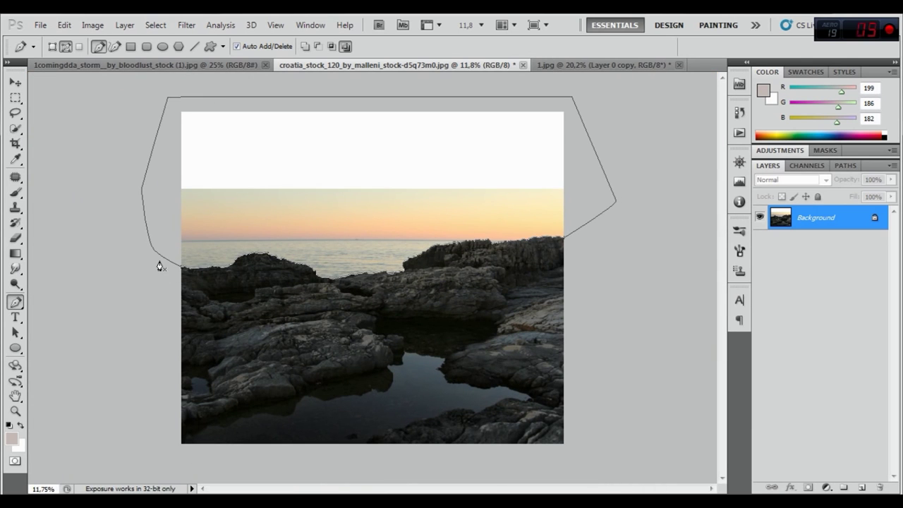
Step: Load the path as a selection, unlock the Background as Layer 0, and delete the sky above the rocks
{"action": "key", "text": "ctrl+Return"}
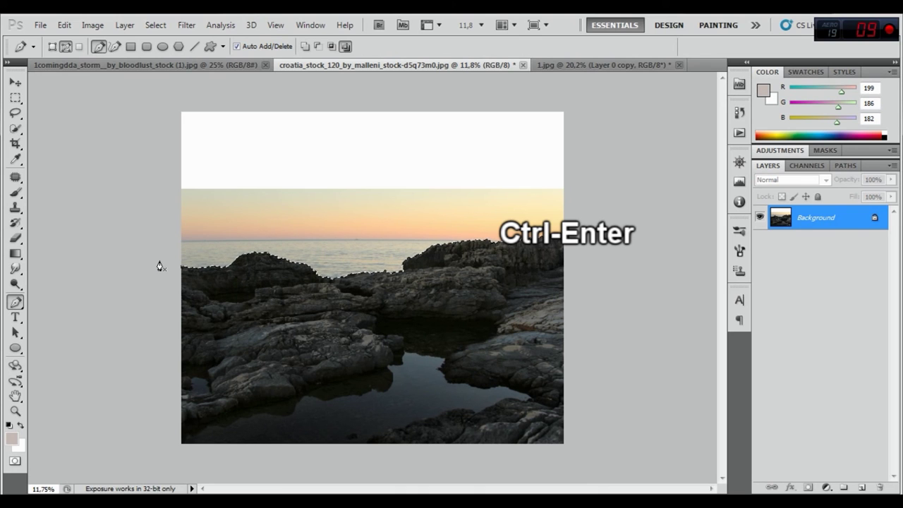
{"action": "double_click", "coordinate": [823, 224]}
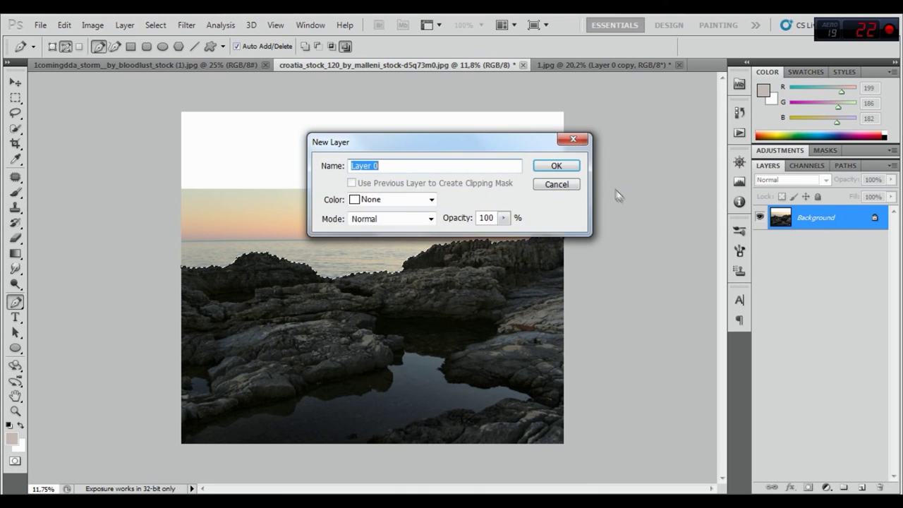
{"action": "left_click", "coordinate": [554, 166]}
{"action": "key", "text": "Delete"}
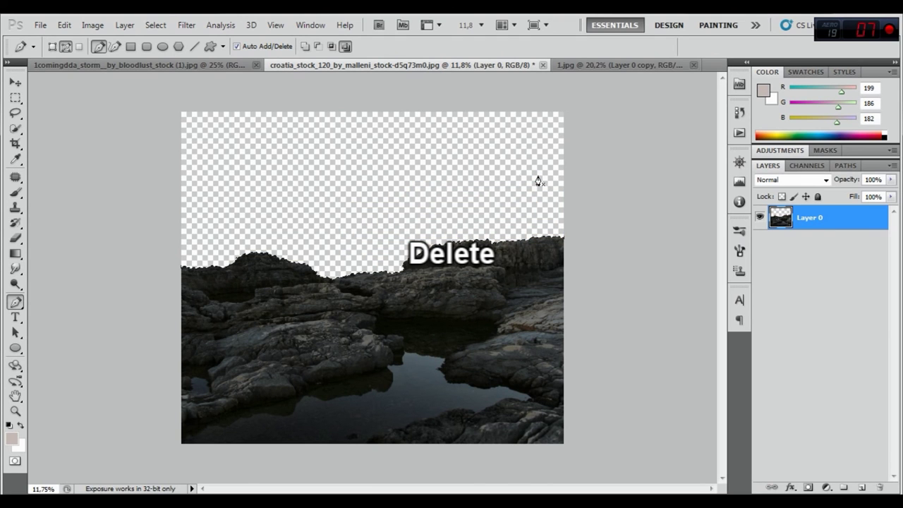
Step: Deselect and bring up the stormy cloud photo
{"action": "left_click", "coordinate": [155, 24]}
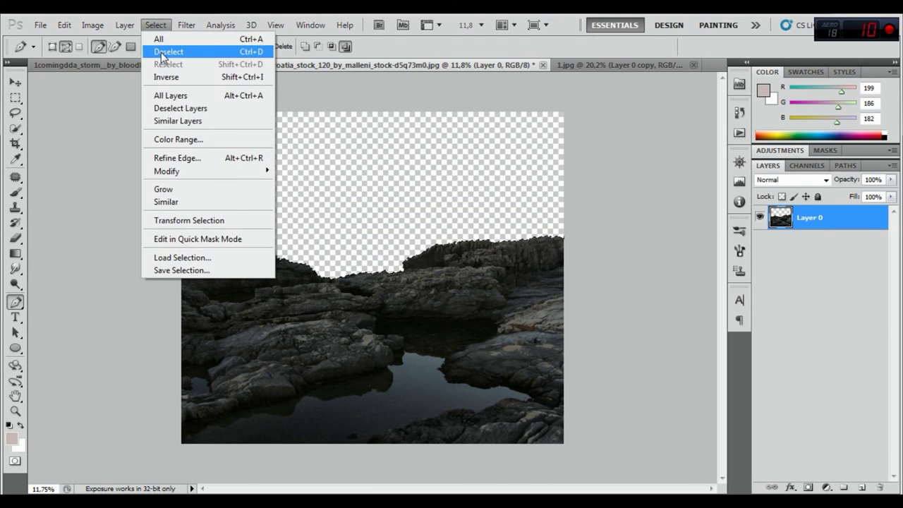
{"action": "left_click", "coordinate": [161, 52]}
{"action": "left_click", "coordinate": [158, 63]}
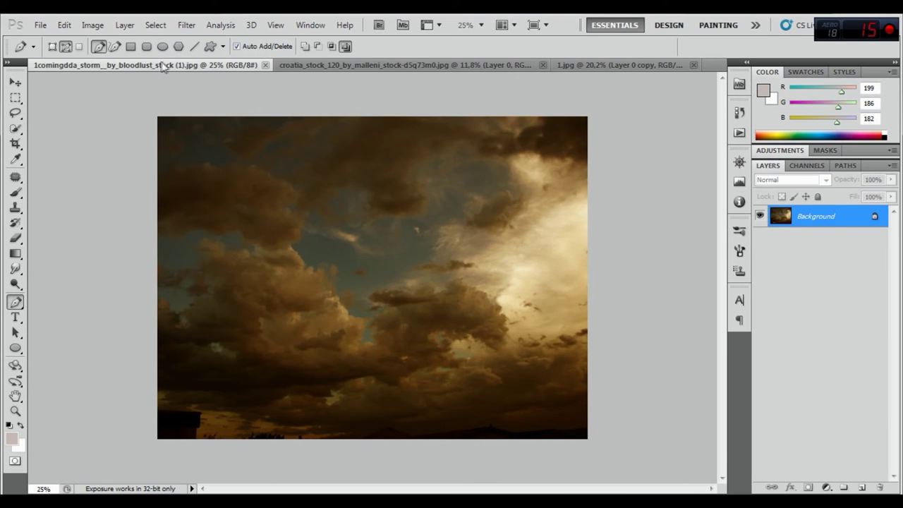
Step: Drag the storm sky image into the seashore document over the top of the scene
{"action": "left_click_drag", "start_coordinate": [158, 63], "coordinate": [148, 111]}
{"action": "left_click", "coordinate": [17, 83]}
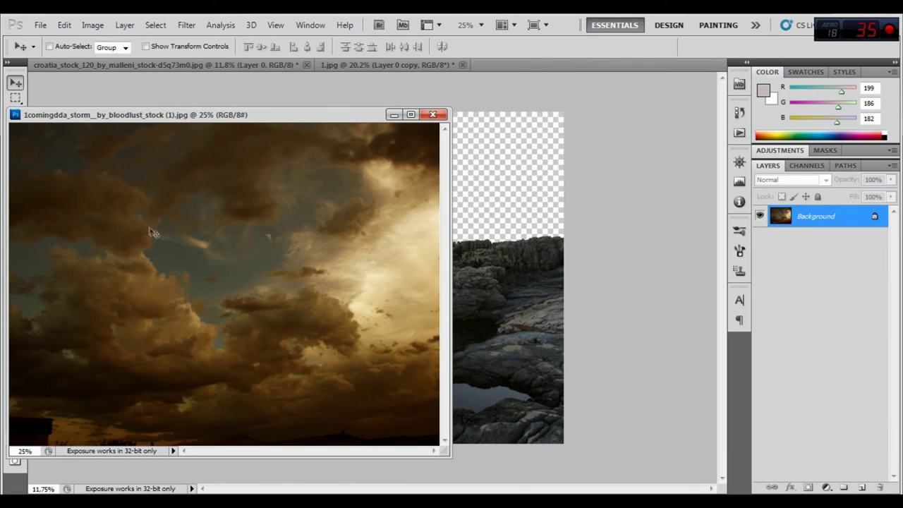
{"action": "mouse_move", "coordinate": [321, 202]}
{"action": "left_mouse_down"}
{"action": "mouse_move", "coordinate": [489, 181]}
{"action": "mouse_move", "coordinate": [371, 185]}
{"action": "left_mouse_up"}
{"action": "left_click", "coordinate": [394, 116]}
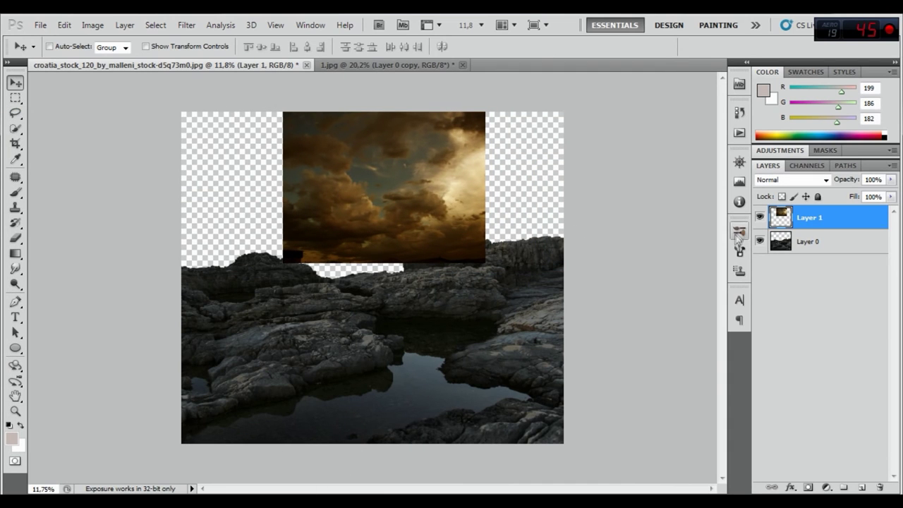
Step: Scale up the storm sky to cover the top of the scene and commit
{"action": "key", "text": "ctrl+t"}
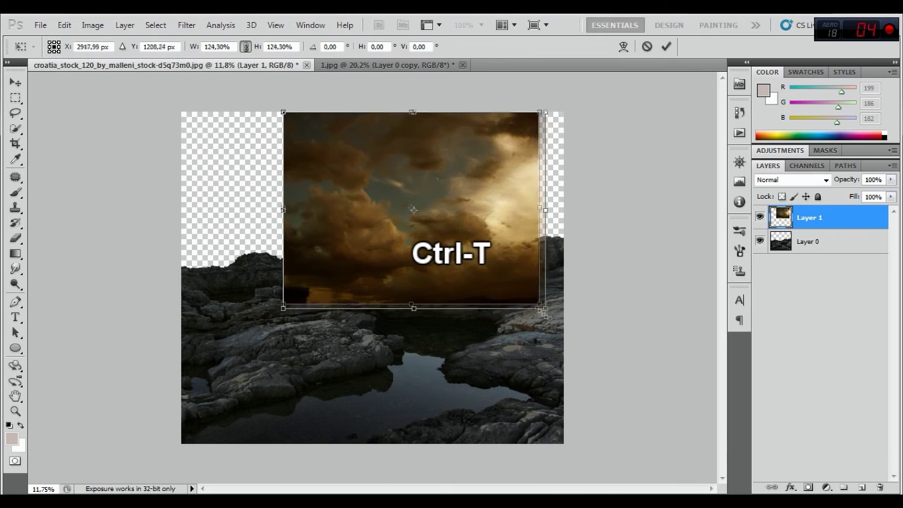
{"action": "left_click_drag", "start_coordinate": [489, 263], "coordinate": [662, 398]}
{"action": "mouse_move", "coordinate": [515, 377]}
{"action": "left_mouse_down"}
{"action": "mouse_move", "coordinate": [386, 318]}
{"action": "mouse_move", "coordinate": [415, 318]}
{"action": "mouse_move", "coordinate": [406, 322]}
{"action": "left_mouse_up"}
{"action": "left_click_drag", "start_coordinate": [561, 341], "coordinate": [571, 341]}
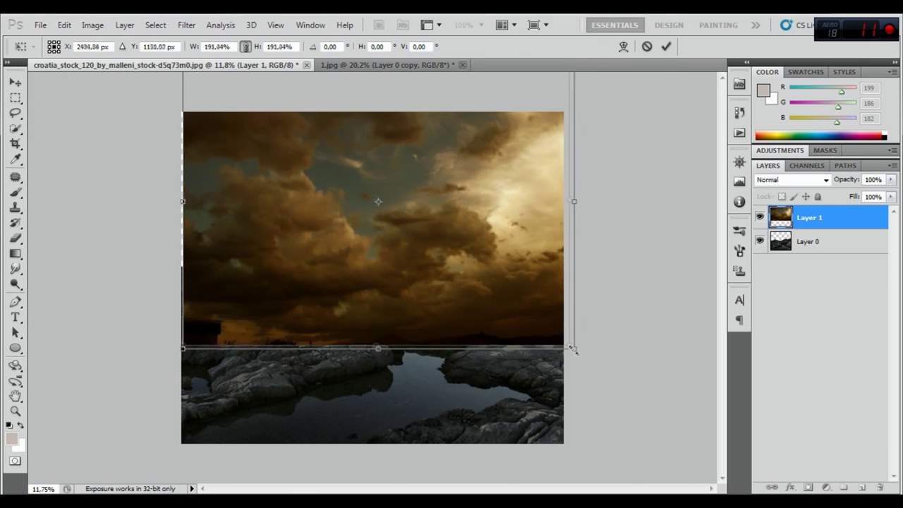
{"action": "left_click_drag", "start_coordinate": [497, 308], "coordinate": [497, 299]}
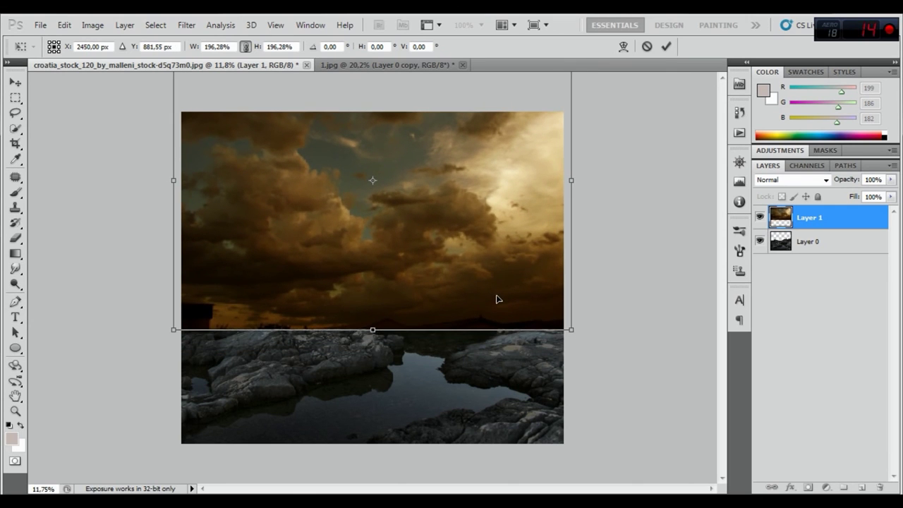
{"action": "left_click", "coordinate": [666, 46]}
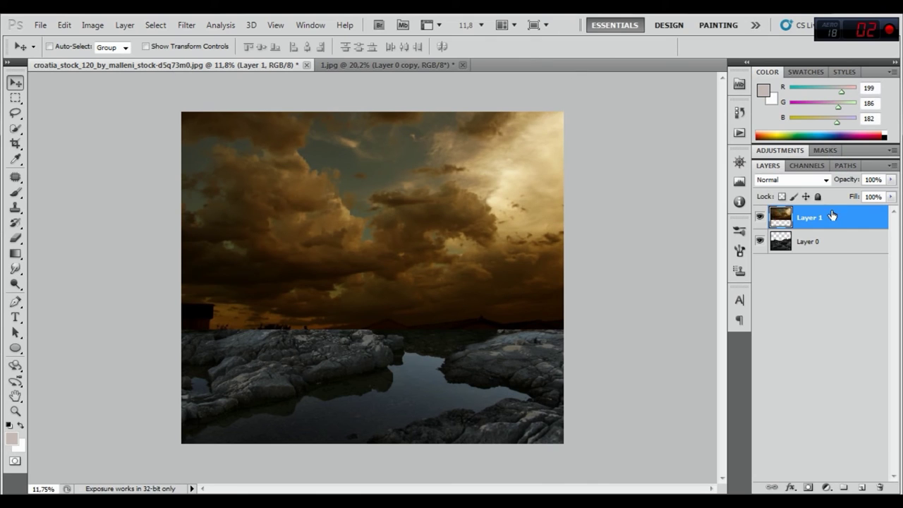
Step: Move the sky Layer 1 below the rocks layer and shift it up behind the rocks
{"action": "left_click_drag", "start_coordinate": [831, 219], "coordinate": [832, 251]}
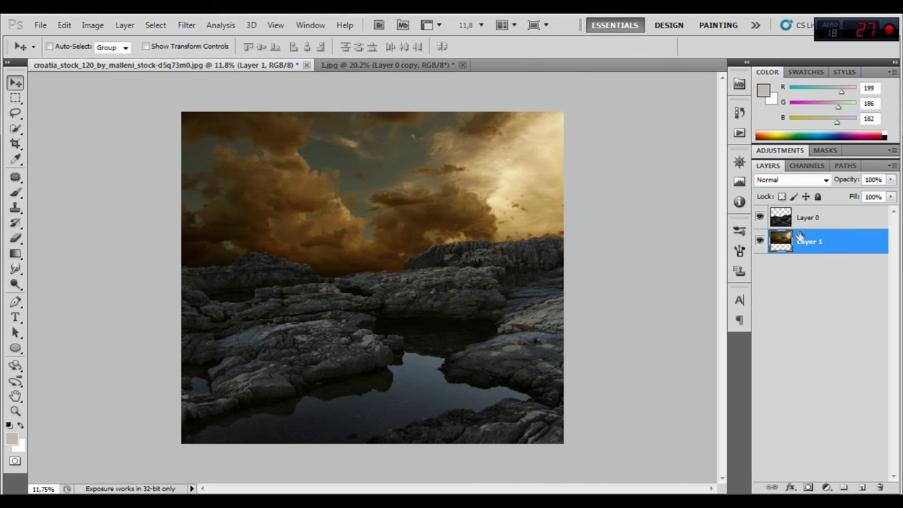
{"action": "left_click", "coordinate": [759, 243]}
{"action": "left_click_drag", "start_coordinate": [496, 179], "coordinate": [488, 137]}
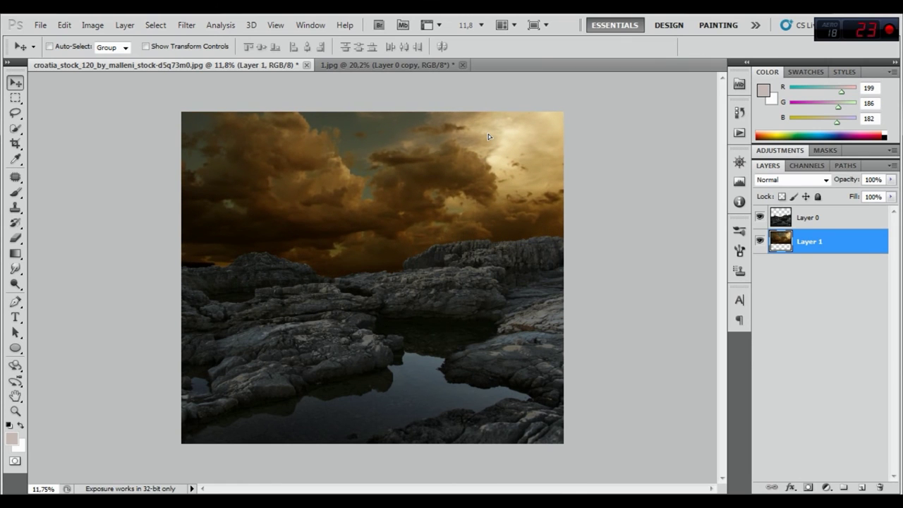
{"action": "left_click", "coordinate": [821, 219]}
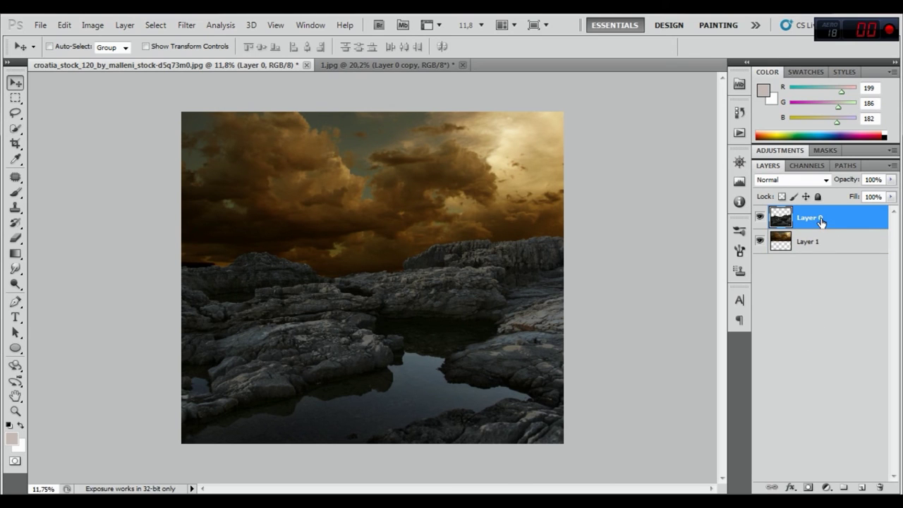
Step: Add a Color Balance adjustment: midtones Yellow/Blue -12, highlights Yellow/Blue -13 and toward red
{"action": "left_click", "coordinate": [827, 487]}
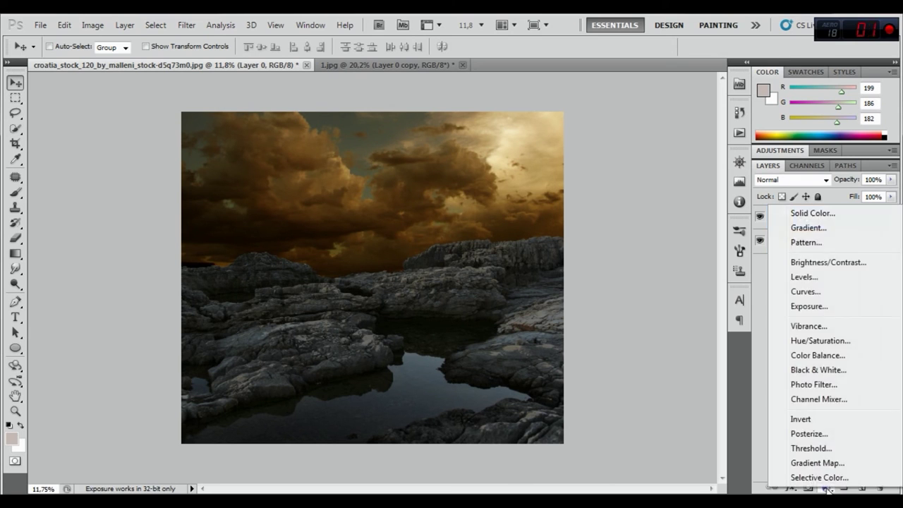
{"action": "left_click", "coordinate": [823, 357]}
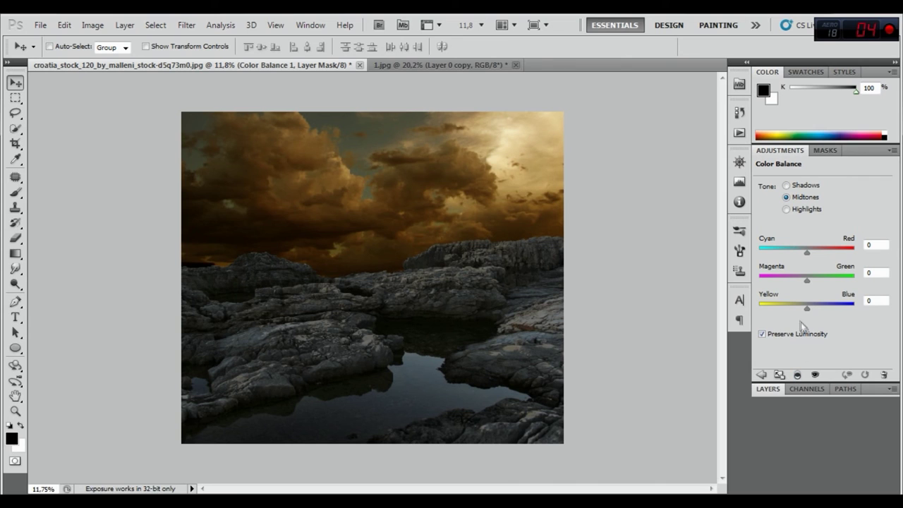
{"action": "left_click_drag", "start_coordinate": [807, 311], "coordinate": [801, 309]}
{"action": "left_click", "coordinate": [787, 186]}
{"action": "left_click", "coordinate": [787, 210]}
{"action": "left_click_drag", "start_coordinate": [805, 309], "coordinate": [801, 308]}
{"action": "left_click", "coordinate": [873, 273]}
{"action": "left_click_drag", "start_coordinate": [808, 251], "coordinate": [812, 254]}
Step: Toggle the Color Balance layer to compare the rocks with and without it
{"action": "left_click", "coordinate": [762, 393]}
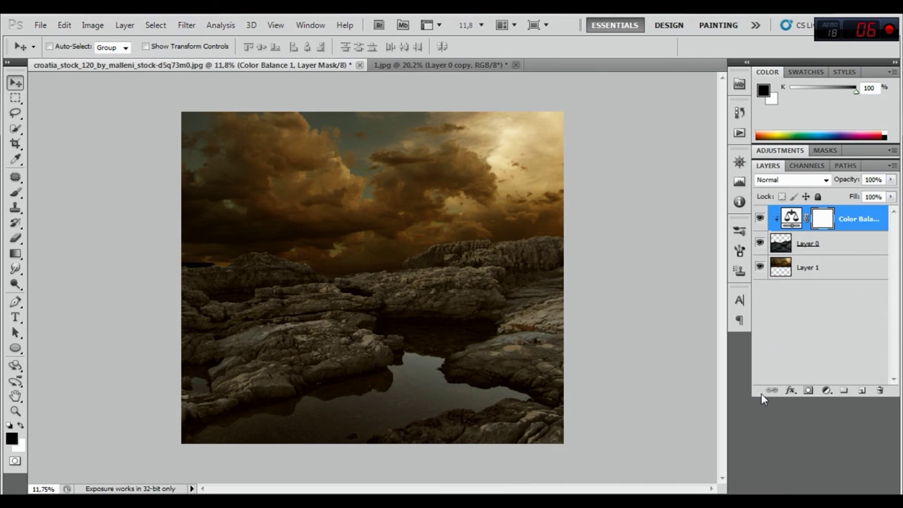
{"action": "left_click", "coordinate": [760, 219]}
{"action": "left_click", "coordinate": [760, 218]}
{"action": "left_click", "coordinate": [827, 389]}
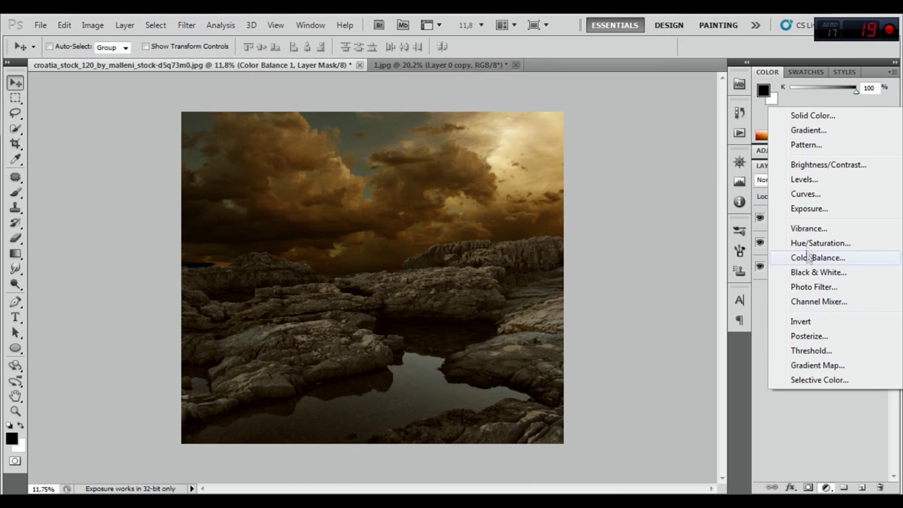
Step: Add a Levels adjustment clipped to the rocks with output white lowered to 187
{"action": "left_click", "coordinate": [809, 181]}
{"action": "left_click_drag", "start_coordinate": [887, 299], "coordinate": [871, 302]}
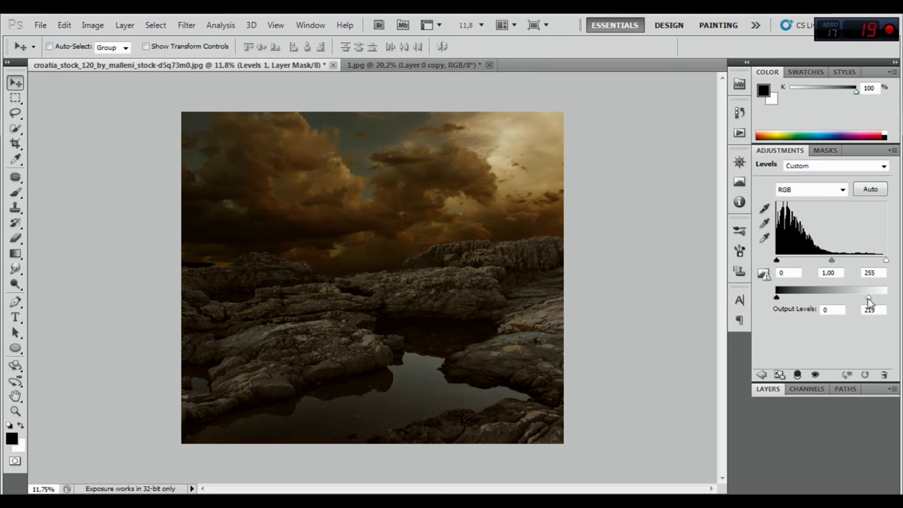
{"action": "left_click", "coordinate": [796, 377]}
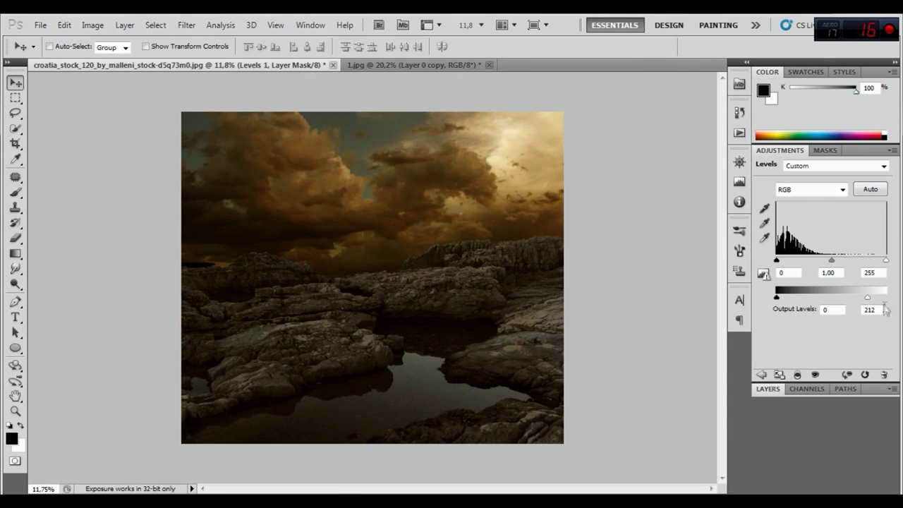
{"action": "left_click_drag", "start_coordinate": [867, 302], "coordinate": [863, 302]}
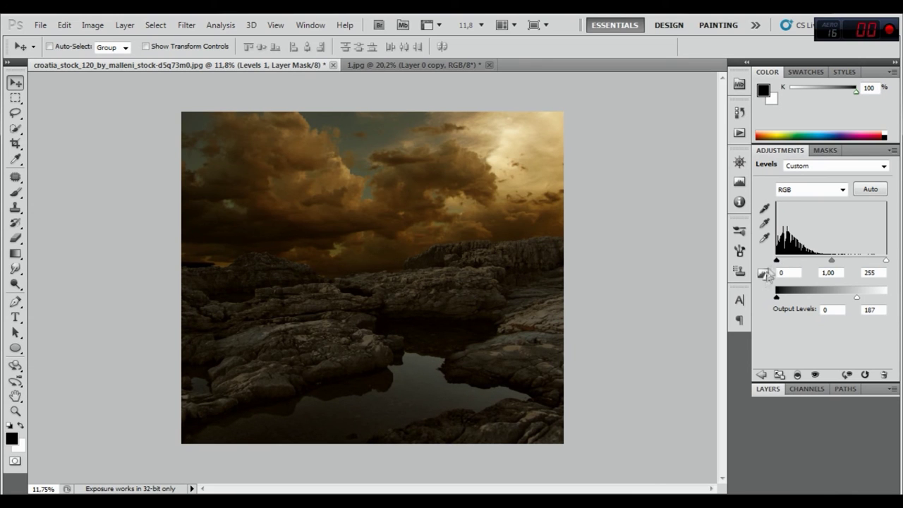
Step: Toggle the Levels layer to compare the rocks, then reselect the Levels layer itself
{"action": "left_click", "coordinate": [765, 390]}
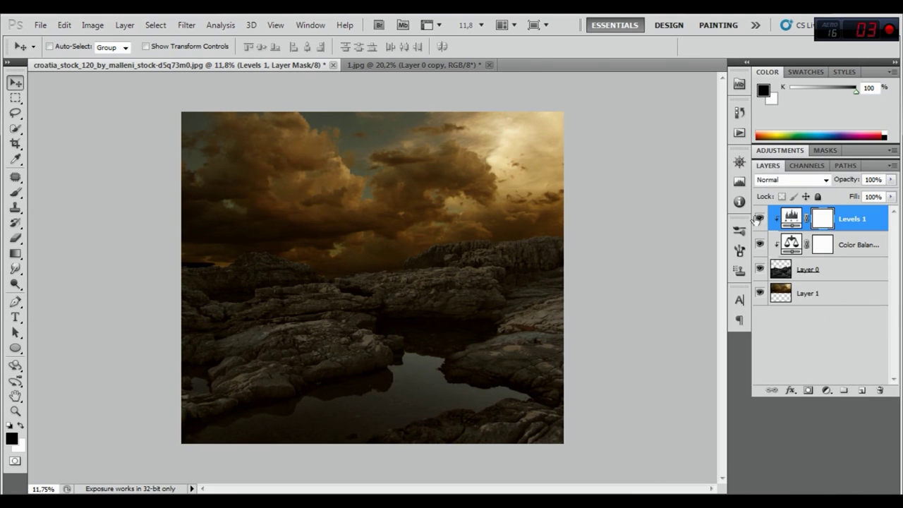
{"action": "left_click", "coordinate": [760, 219]}
{"action": "left_click", "coordinate": [761, 219]}
{"action": "left_click", "coordinate": [760, 219]}
{"action": "left_click", "coordinate": [793, 245]}
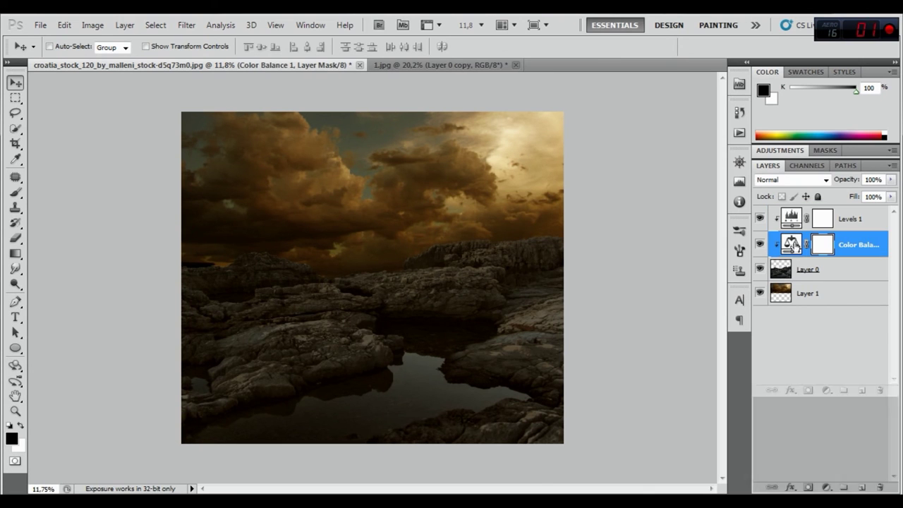
{"action": "left_click", "coordinate": [795, 216]}
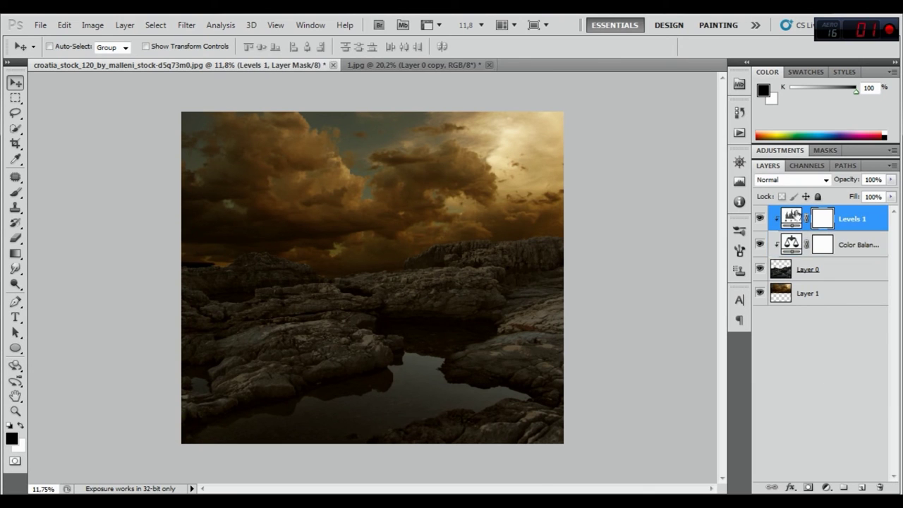
{"action": "left_click", "coordinate": [761, 220]}
{"action": "left_click", "coordinate": [852, 220]}
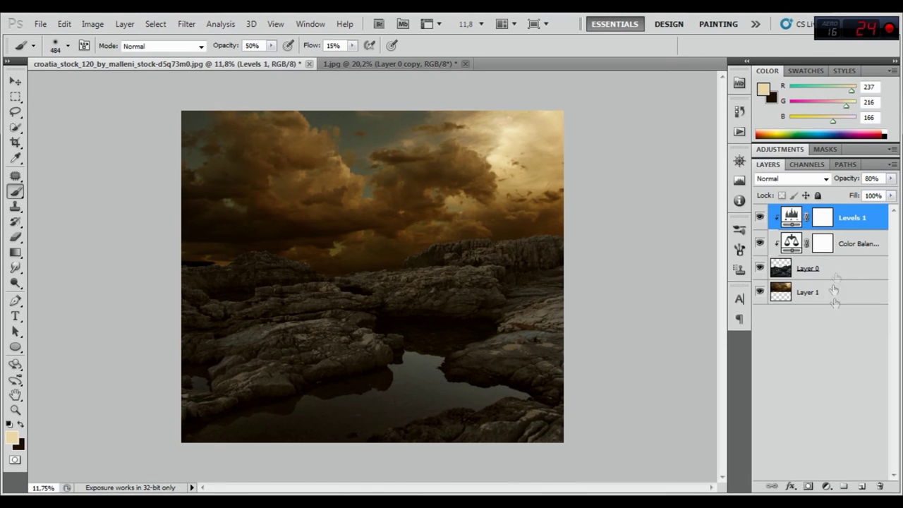
Step: Add a clipped Layer 2 and paint a warm cloud-sampled colour over the right rock ridge
{"action": "left_click", "coordinate": [862, 487]}
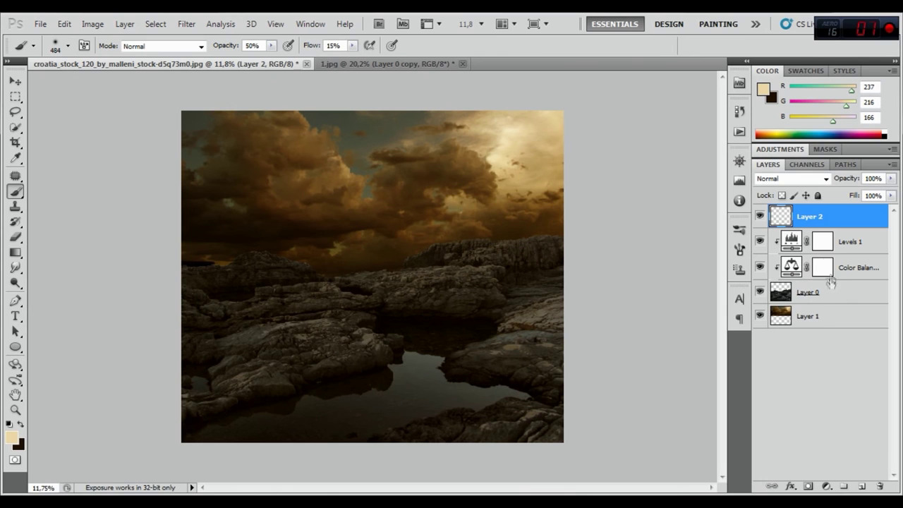
{"action": "right_click", "coordinate": [824, 222]}
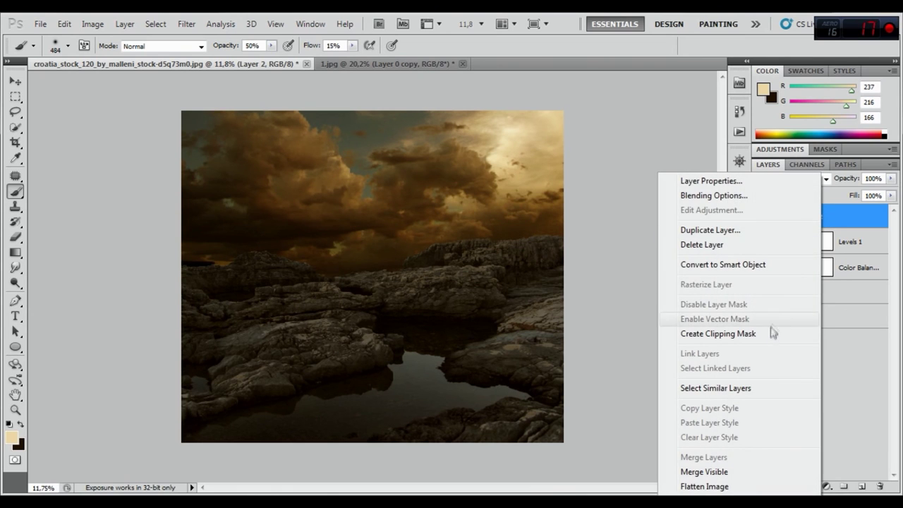
{"action": "left_click", "coordinate": [772, 335]}
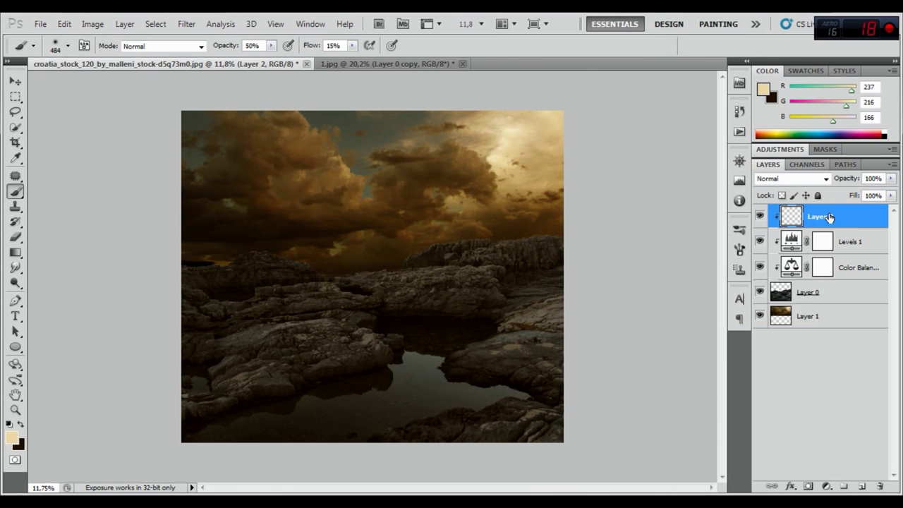
{"action": "left_click", "coordinate": [11, 439]}
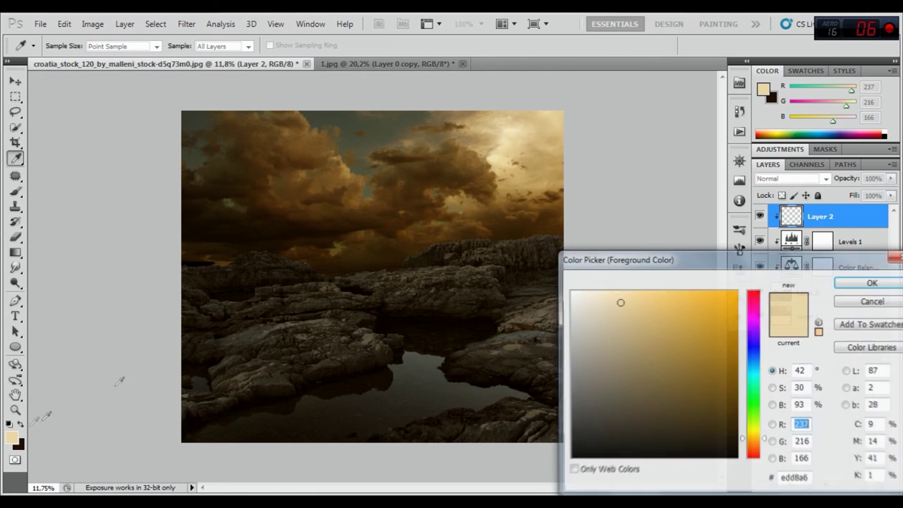
{"action": "left_click", "coordinate": [523, 175]}
{"action": "left_click", "coordinate": [850, 282]}
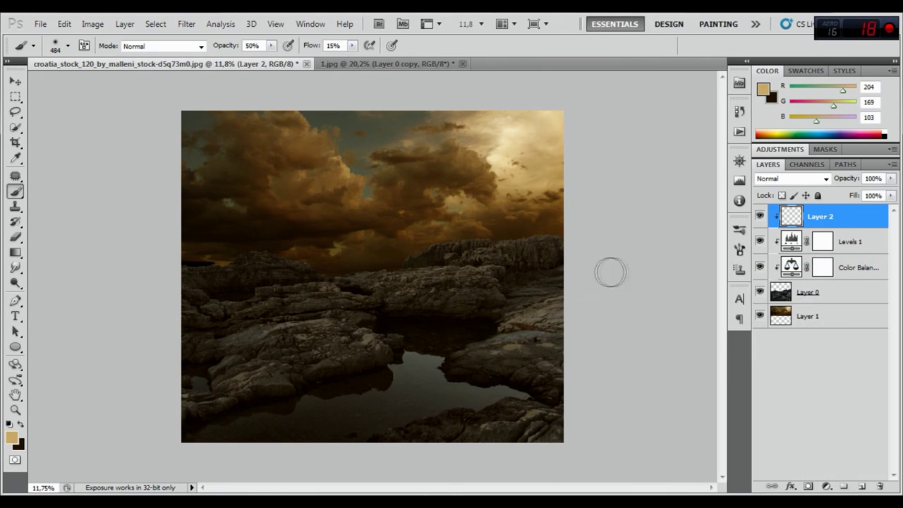
{"action": "mouse_move", "coordinate": [568, 249]}
{"action": "left_mouse_down"}
{"action": "mouse_move", "coordinate": [445, 253]}
{"action": "mouse_move", "coordinate": [444, 278]}
{"action": "mouse_move", "coordinate": [565, 268]}
{"action": "mouse_move", "coordinate": [494, 289]}
{"action": "mouse_move", "coordinate": [455, 286]}
{"action": "left_mouse_up"}
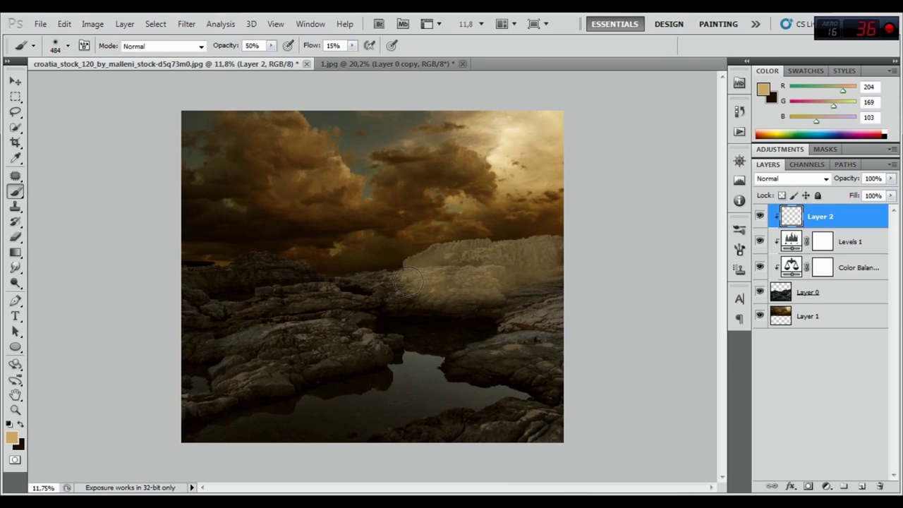
{"action": "mouse_move", "coordinate": [526, 269]}
{"action": "left_mouse_down"}
{"action": "mouse_move", "coordinate": [572, 268]}
{"action": "mouse_move", "coordinate": [526, 346]}
{"action": "mouse_move", "coordinate": [494, 353]}
{"action": "mouse_move", "coordinate": [574, 343]}
{"action": "mouse_move", "coordinate": [515, 352]}
{"action": "mouse_move", "coordinate": [568, 299]}
{"action": "left_mouse_up"}
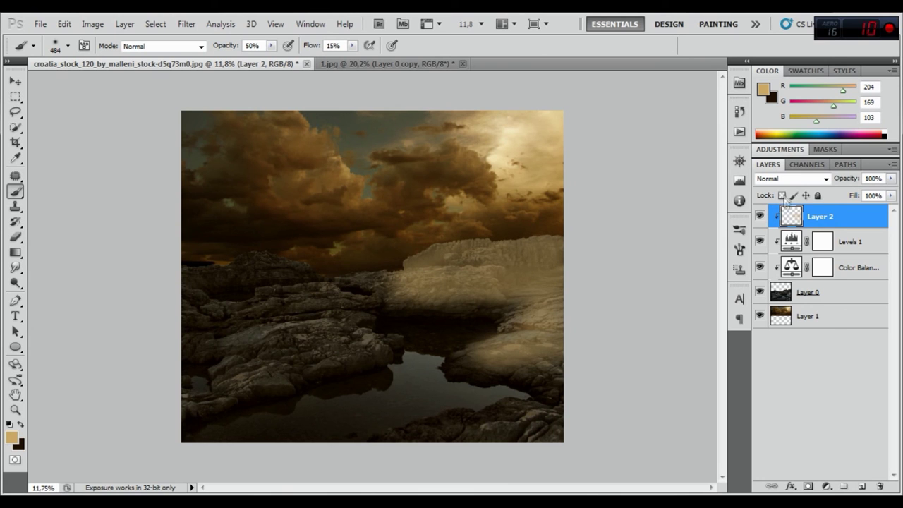
Step: Set Layer 2 to Overlay and apply a Gaussian Blur of radius 7.0
{"action": "left_click", "coordinate": [784, 180]}
{"action": "left_click", "coordinate": [776, 178]}
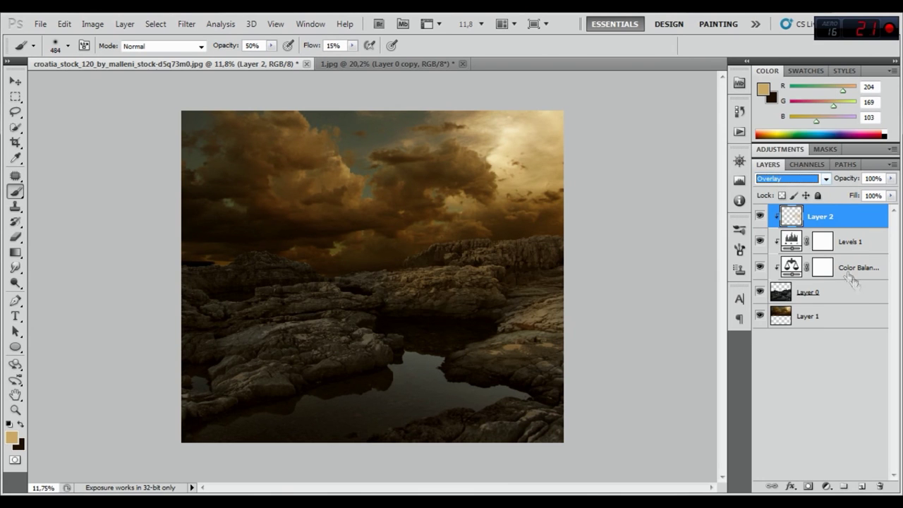
{"action": "left_click", "coordinate": [761, 216]}
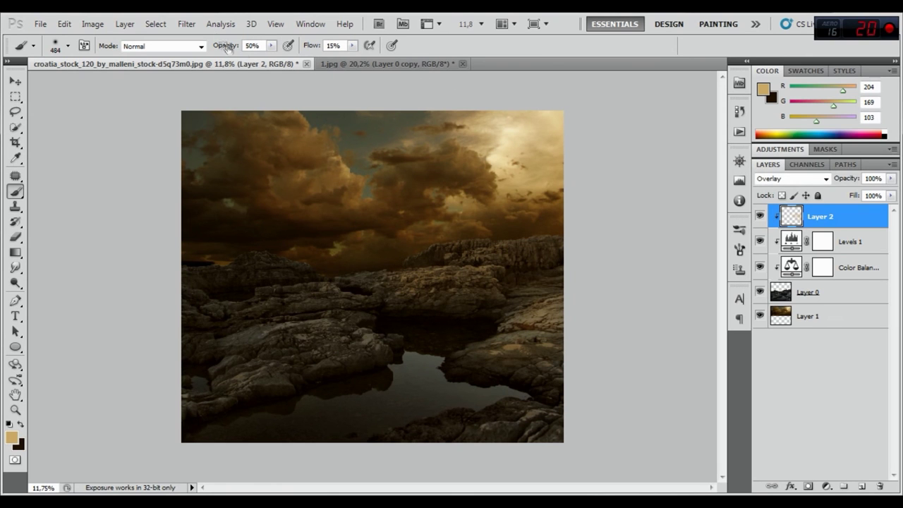
{"action": "left_click", "coordinate": [186, 24]}
{"action": "mouse_move", "coordinate": [194, 145]}
{"action": "left_click", "coordinate": [386, 197]}
{"action": "left_click_drag", "start_coordinate": [730, 367], "coordinate": [735, 366]}
{"action": "left_click", "coordinate": [856, 192]}
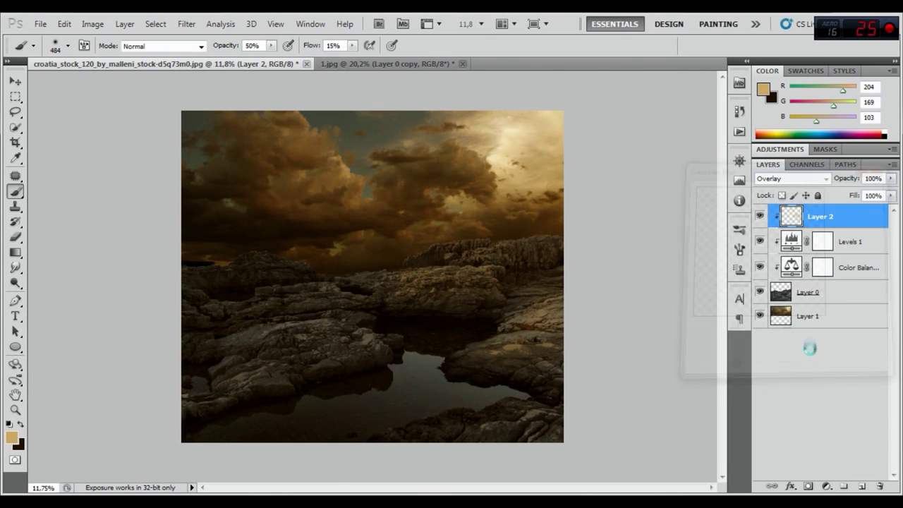
{"action": "left_click", "coordinate": [861, 487]}
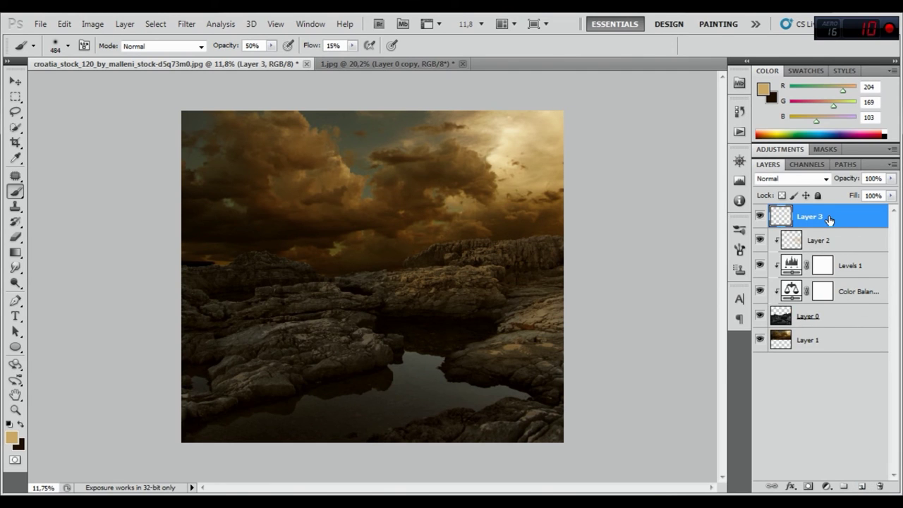
Step: Clip Layer 3 to the layers below and sample a dark brown painting colour
{"action": "right_click", "coordinate": [830, 221]}
{"action": "left_click", "coordinate": [781, 330]}
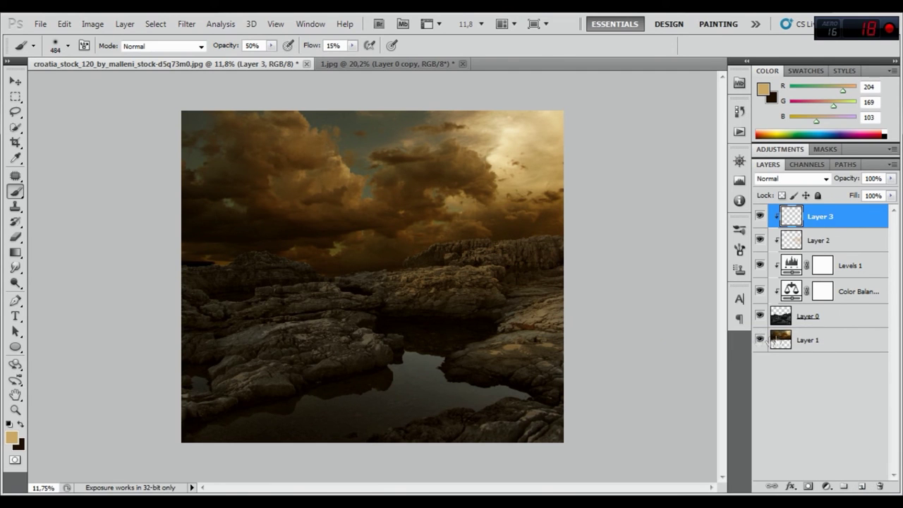
{"action": "left_click", "coordinate": [21, 425]}
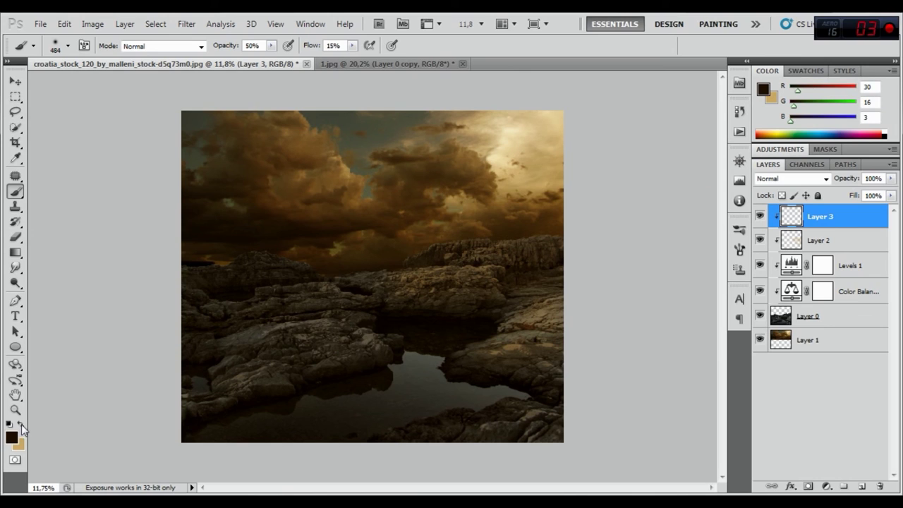
{"action": "left_click", "coordinate": [12, 438]}
{"action": "left_click", "coordinate": [256, 211]}
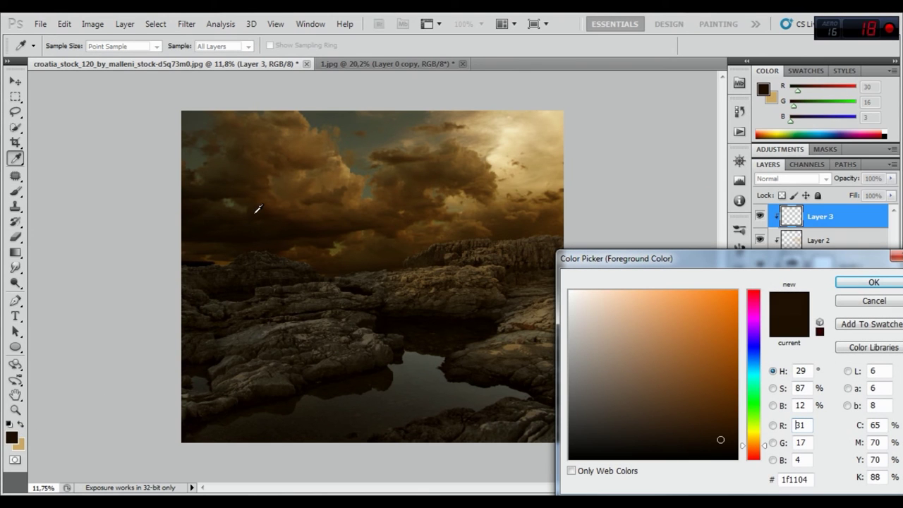
{"action": "left_click", "coordinate": [268, 202]}
{"action": "left_click", "coordinate": [874, 282]}
{"action": "key", "text": "b"}
Step: Paint dark brown shadows over the mid-left, lower-left and bottom rocks
{"action": "mouse_move", "coordinate": [260, 271]}
{"action": "left_mouse_down"}
{"action": "mouse_move", "coordinate": [275, 256]}
{"action": "mouse_move", "coordinate": [292, 259]}
{"action": "mouse_move", "coordinate": [182, 283]}
{"action": "mouse_move", "coordinate": [262, 264]}
{"action": "mouse_move", "coordinate": [385, 276]}
{"action": "mouse_move", "coordinate": [361, 292]}
{"action": "mouse_move", "coordinate": [276, 307]}
{"action": "mouse_move", "coordinate": [247, 292]}
{"action": "mouse_move", "coordinate": [197, 329]}
{"action": "mouse_move", "coordinate": [181, 362]}
{"action": "mouse_move", "coordinate": [238, 382]}
{"action": "mouse_move", "coordinate": [259, 375]}
{"action": "mouse_move", "coordinate": [250, 379]}
{"action": "left_mouse_up"}
{"action": "mouse_move", "coordinate": [222, 351]}
{"action": "left_mouse_down"}
{"action": "mouse_move", "coordinate": [282, 318]}
{"action": "mouse_move", "coordinate": [279, 303]}
{"action": "left_mouse_up"}
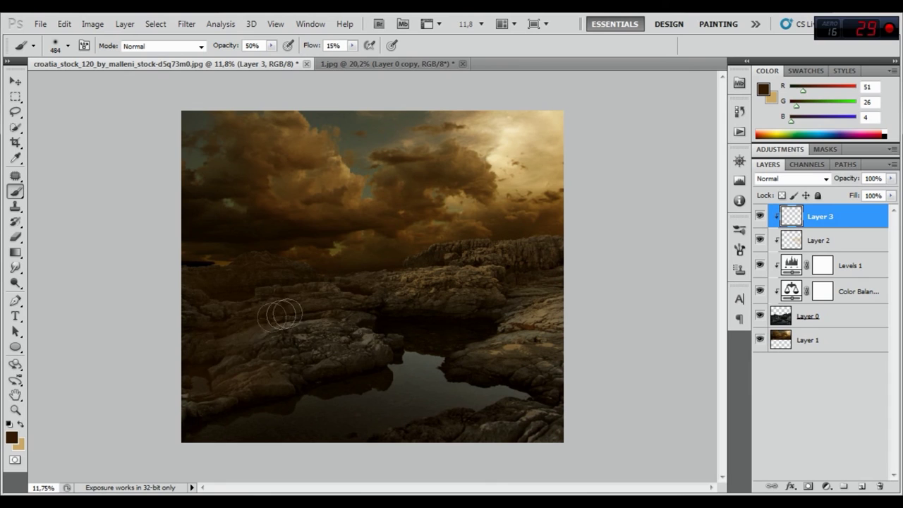
{"action": "mouse_move", "coordinate": [206, 348]}
{"action": "left_mouse_down"}
{"action": "mouse_move", "coordinate": [216, 373]}
{"action": "mouse_move", "coordinate": [191, 403]}
{"action": "mouse_move", "coordinate": [223, 373]}
{"action": "mouse_move", "coordinate": [242, 304]}
{"action": "mouse_move", "coordinate": [214, 294]}
{"action": "mouse_move", "coordinate": [302, 292]}
{"action": "mouse_move", "coordinate": [295, 292]}
{"action": "left_mouse_up"}
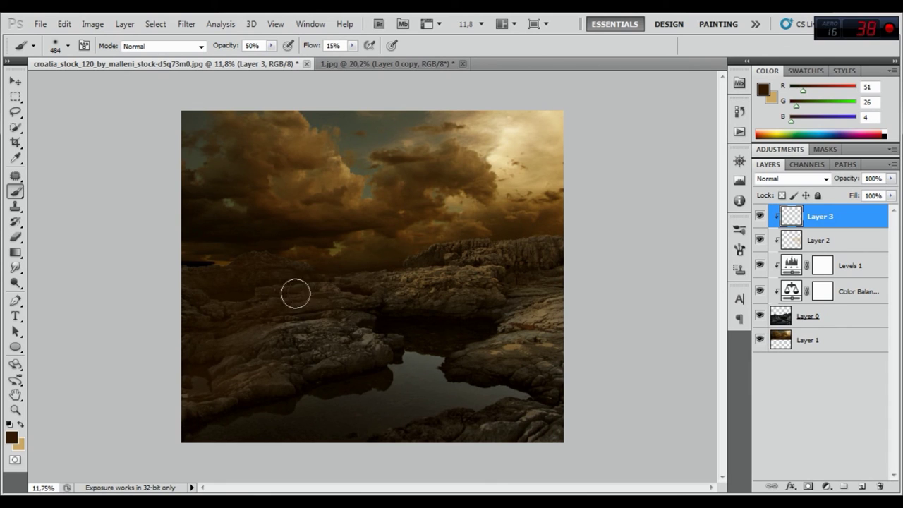
{"action": "mouse_move", "coordinate": [514, 427]}
{"action": "left_mouse_down"}
{"action": "mouse_move", "coordinate": [417, 432]}
{"action": "mouse_move", "coordinate": [525, 416]}
{"action": "mouse_move", "coordinate": [531, 433]}
{"action": "mouse_move", "coordinate": [548, 393]}
{"action": "mouse_move", "coordinate": [525, 377]}
{"action": "mouse_move", "coordinate": [460, 363]}
{"action": "mouse_move", "coordinate": [576, 397]}
{"action": "mouse_move", "coordinate": [554, 429]}
{"action": "mouse_move", "coordinate": [571, 419]}
{"action": "left_mouse_up"}
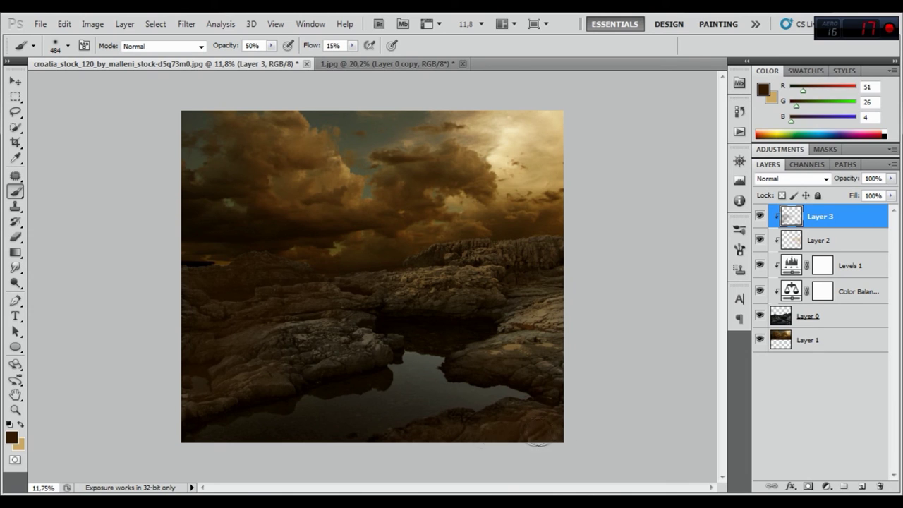
{"action": "mouse_move", "coordinate": [278, 367]}
{"action": "left_mouse_down"}
{"action": "mouse_move", "coordinate": [268, 359]}
{"action": "mouse_move", "coordinate": [204, 393]}
{"action": "left_mouse_up"}
Step: Set Layer 3 to Soft Light and compare it on and off
{"action": "left_click", "coordinate": [761, 181]}
{"action": "left_click", "coordinate": [771, 188]}
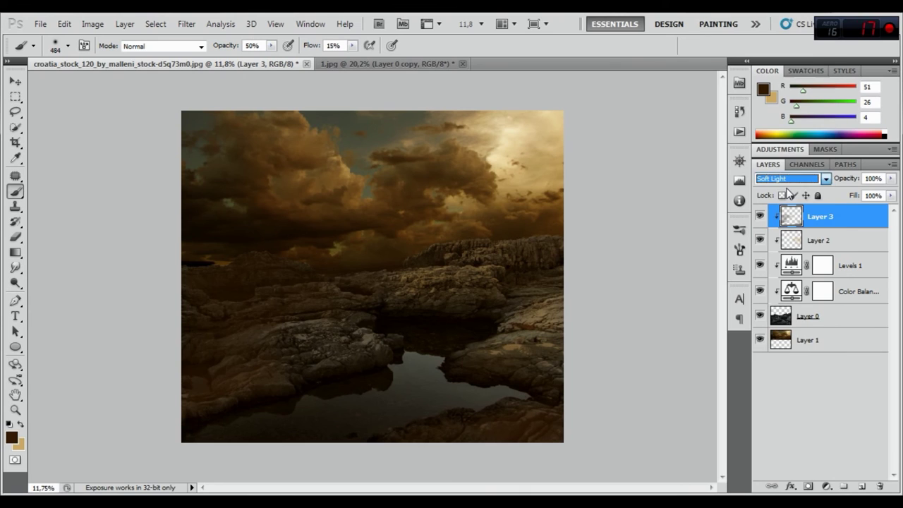
{"action": "left_click", "coordinate": [761, 216]}
{"action": "left_click", "coordinate": [761, 216]}
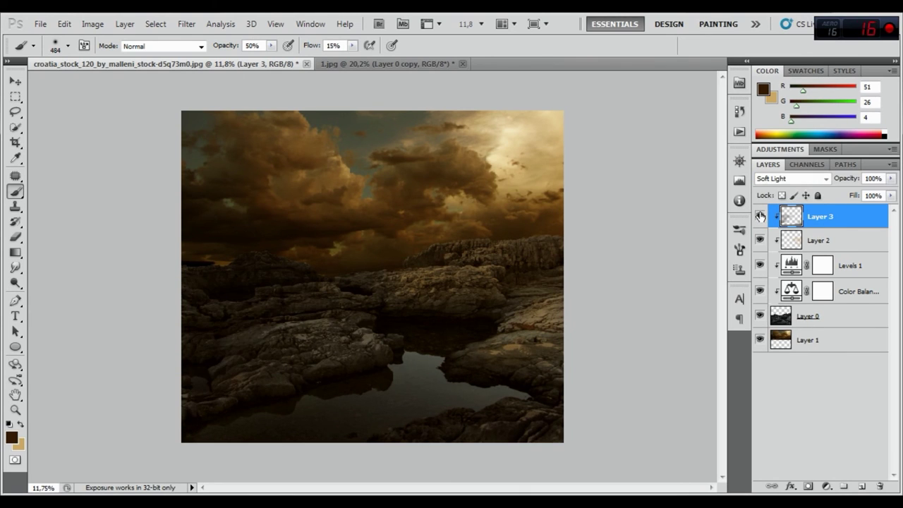
Step: Apply a 15.8-pixel Gaussian Blur to Layer 3 and check the effect
{"action": "left_click", "coordinate": [187, 24]}
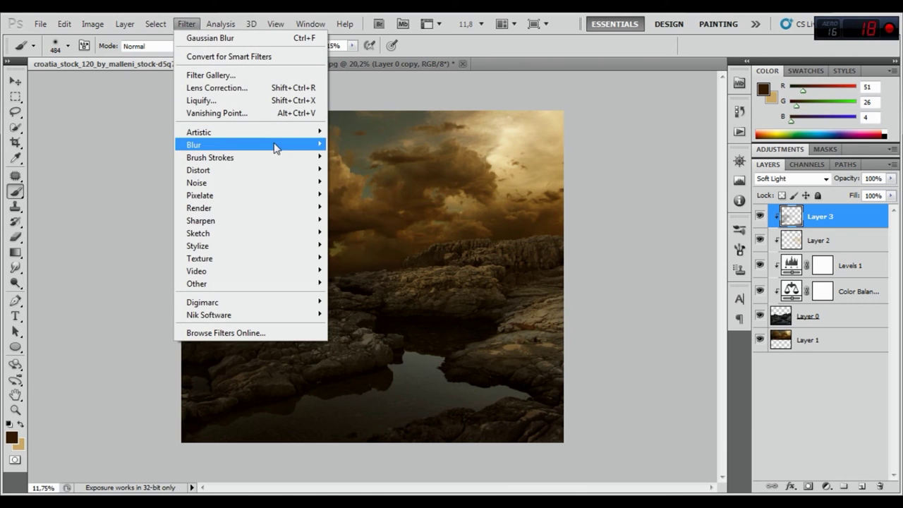
{"action": "mouse_move", "coordinate": [212, 145]}
{"action": "left_click", "coordinate": [359, 193]}
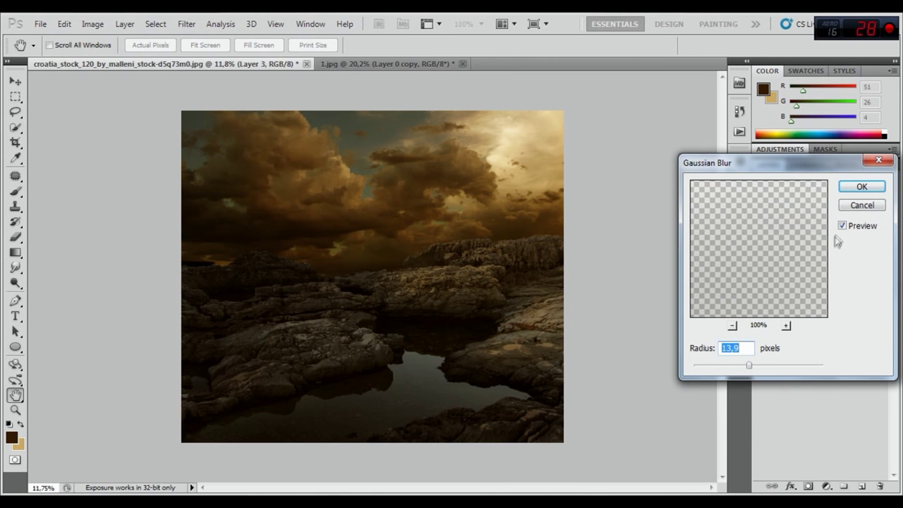
{"action": "left_click", "coordinate": [862, 187]}
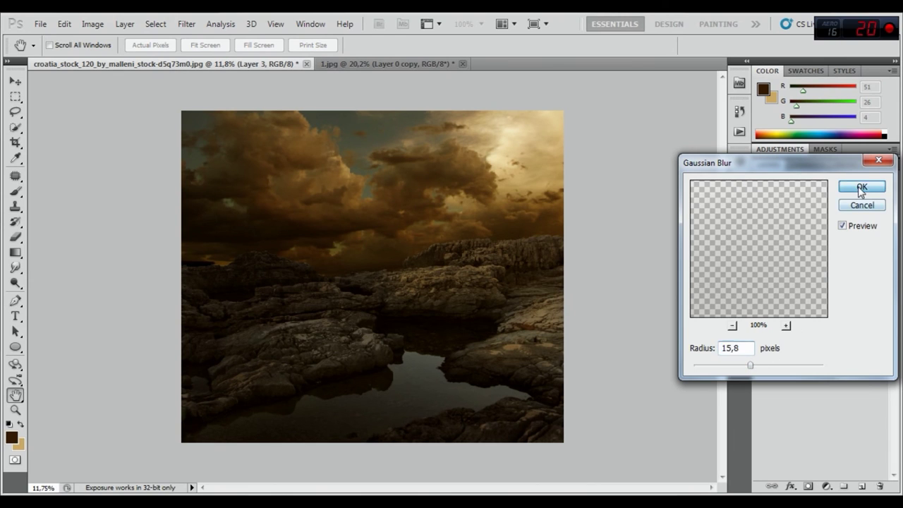
{"action": "key", "text": "b"}
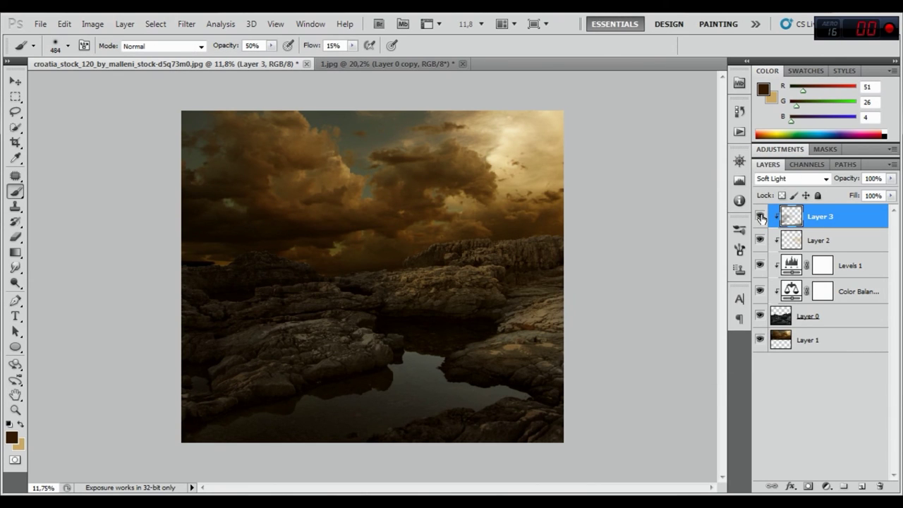
{"action": "left_click", "coordinate": [760, 219]}
{"action": "left_click", "coordinate": [761, 218]}
{"action": "left_click", "coordinate": [761, 218]}
{"action": "left_click", "coordinate": [761, 217]}
{"action": "left_click", "coordinate": [861, 487]}
Step: Clip Layer 4 and paint pale sky-coloured (fcf0c7) highlights along the rock ridges
{"action": "right_click", "coordinate": [817, 217]}
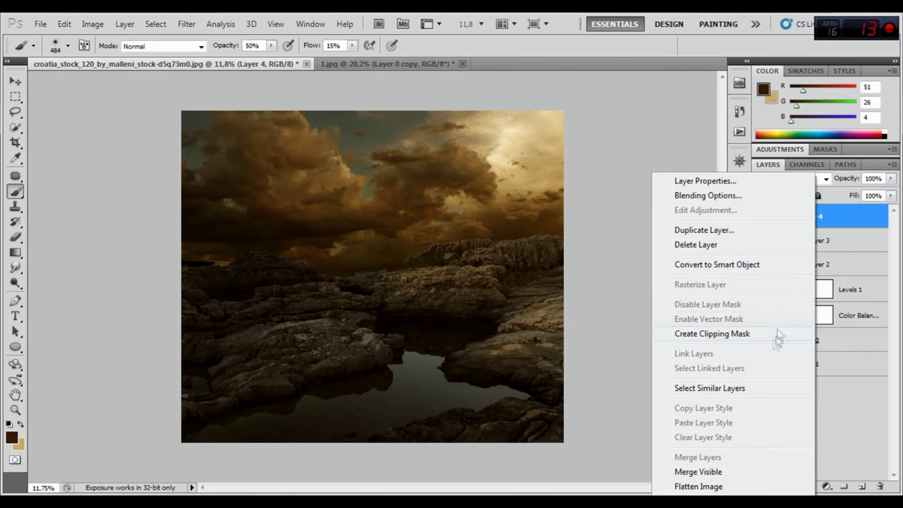
{"action": "left_click", "coordinate": [758, 335]}
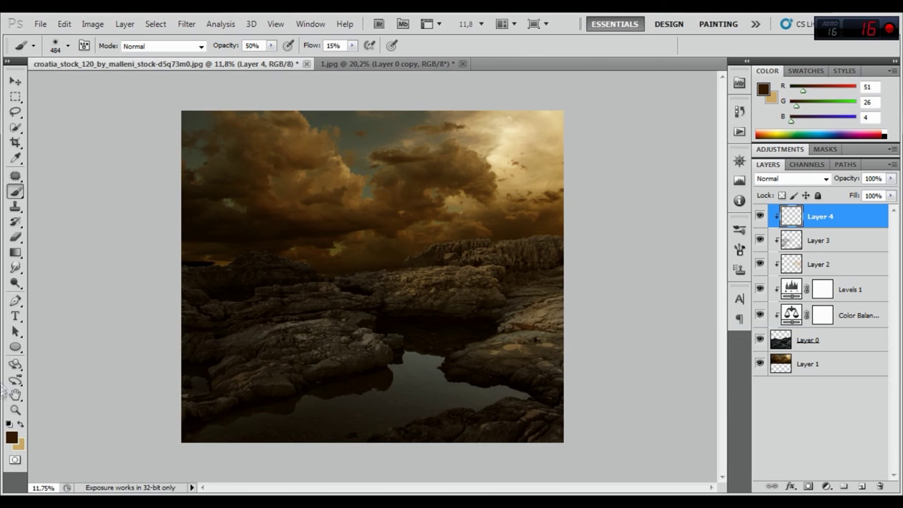
{"action": "left_click", "coordinate": [21, 424]}
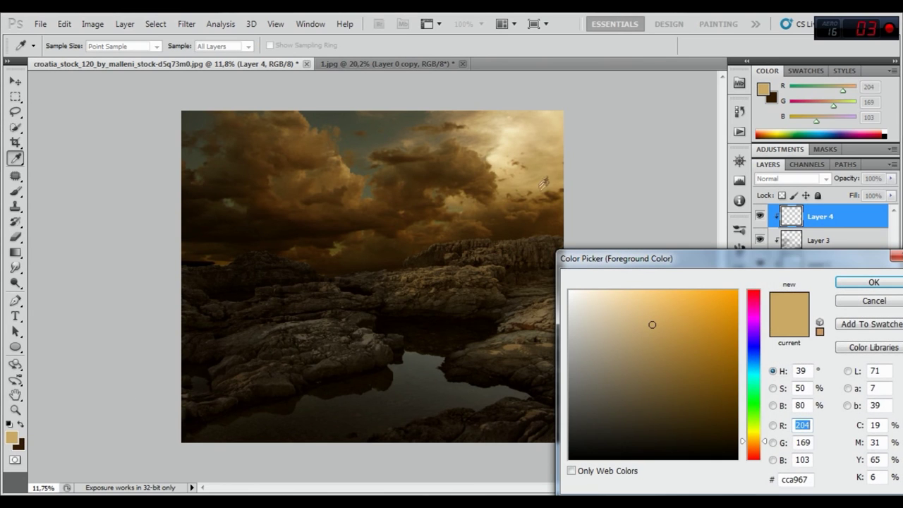
{"action": "left_click", "coordinate": [517, 127]}
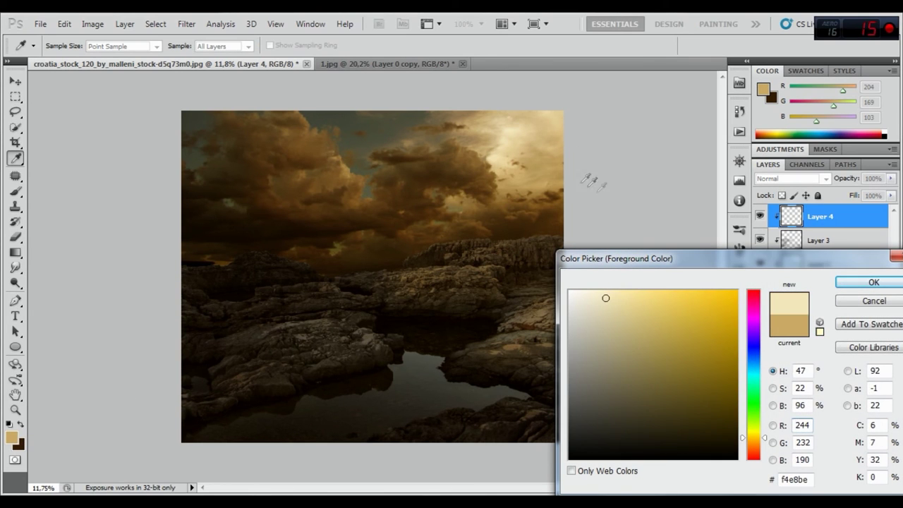
{"action": "left_click_drag", "start_coordinate": [605, 295], "coordinate": [604, 291]}
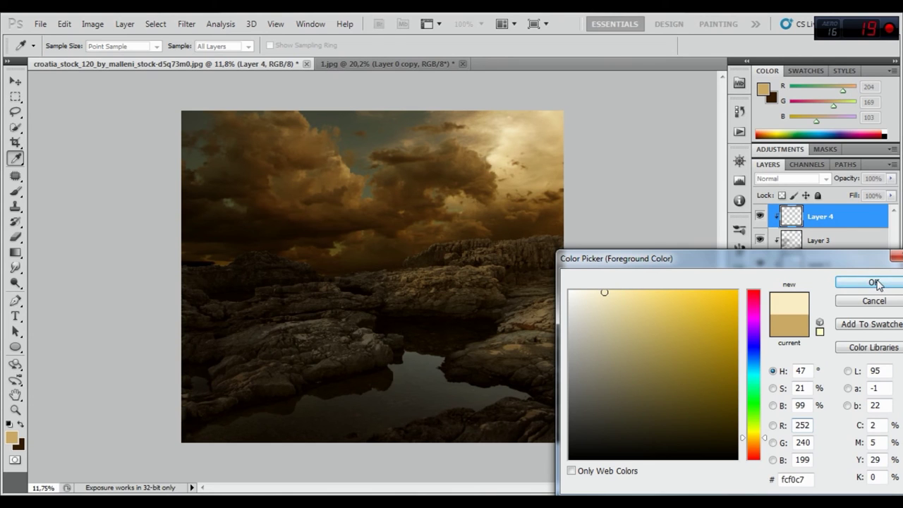
{"action": "left_click", "coordinate": [873, 283]}
{"action": "key", "text": "b"}
{"action": "mouse_move", "coordinate": [562, 242]}
{"action": "left_mouse_down"}
{"action": "mouse_move", "coordinate": [434, 252]}
{"action": "mouse_move", "coordinate": [448, 282]}
{"action": "mouse_move", "coordinate": [478, 280]}
{"action": "mouse_move", "coordinate": [522, 367]}
{"action": "mouse_move", "coordinate": [499, 352]}
{"action": "mouse_move", "coordinate": [558, 359]}
{"action": "mouse_move", "coordinate": [260, 340]}
{"action": "left_mouse_up"}
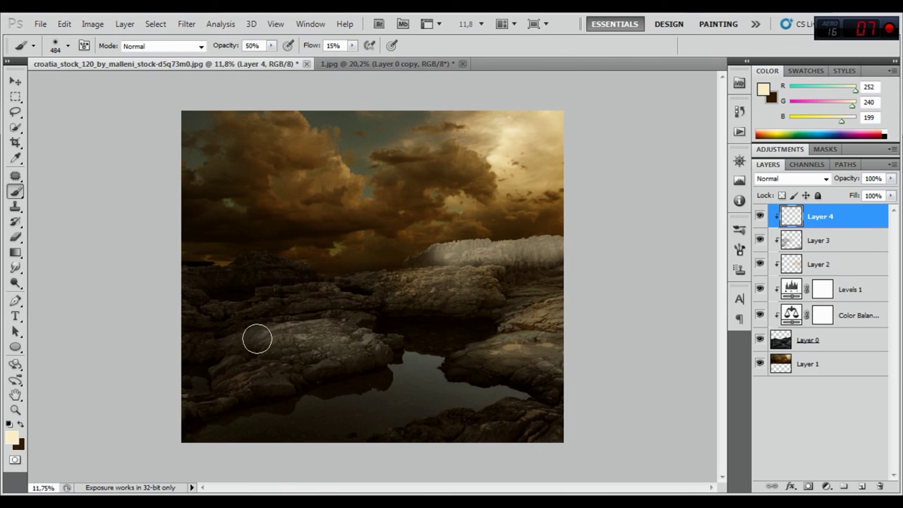
{"action": "left_click_drag", "start_coordinate": [534, 302], "coordinate": [551, 300]}
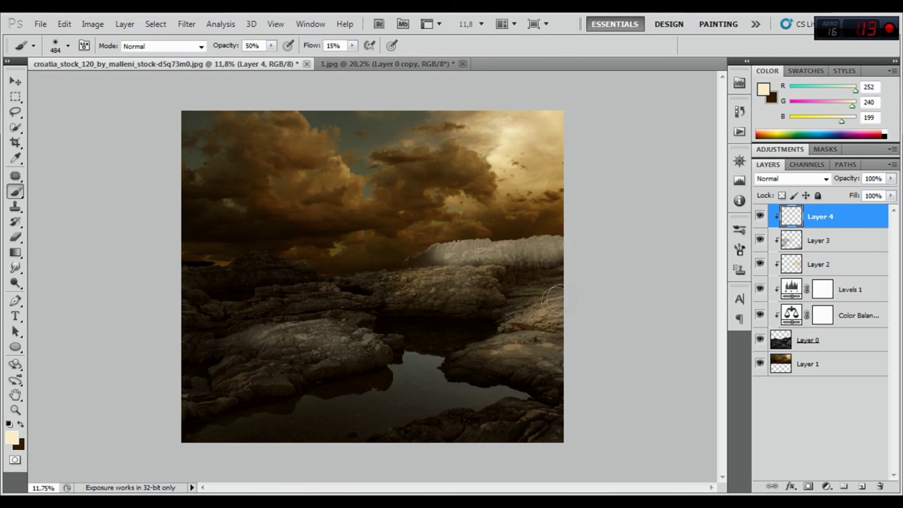
Step: Set Layer 4 to Overlay, apply a 15.8 Gaussian Blur, and compare it on and off
{"action": "left_click", "coordinate": [820, 179]}
{"action": "left_click", "coordinate": [804, 178]}
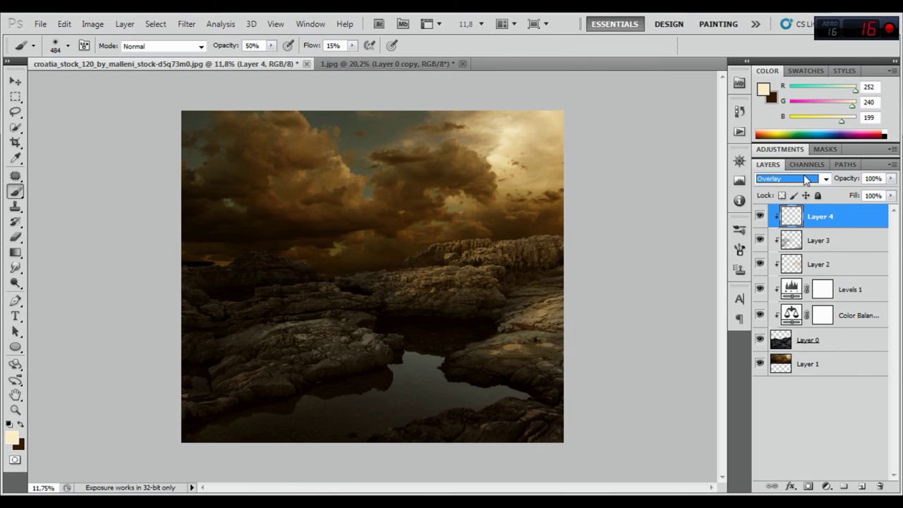
{"action": "left_click", "coordinate": [186, 24]}
{"action": "mouse_move", "coordinate": [193, 145]}
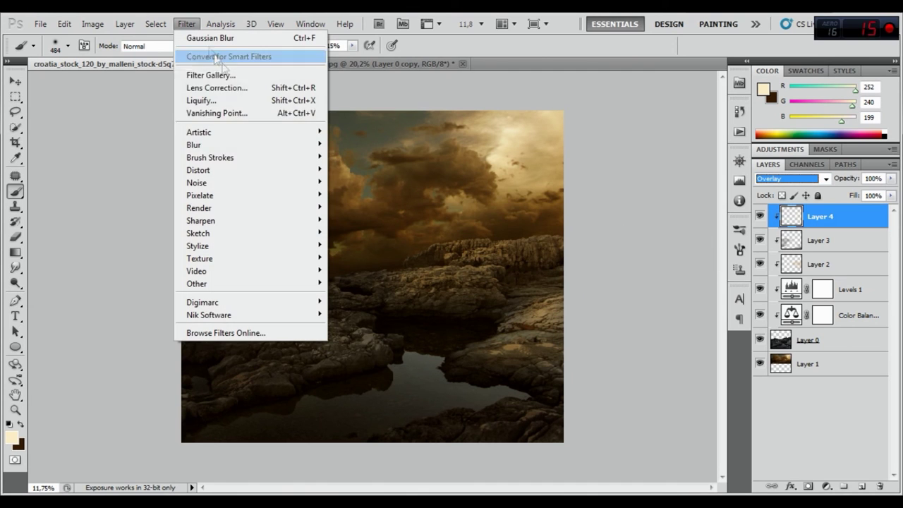
{"action": "left_click", "coordinate": [363, 195]}
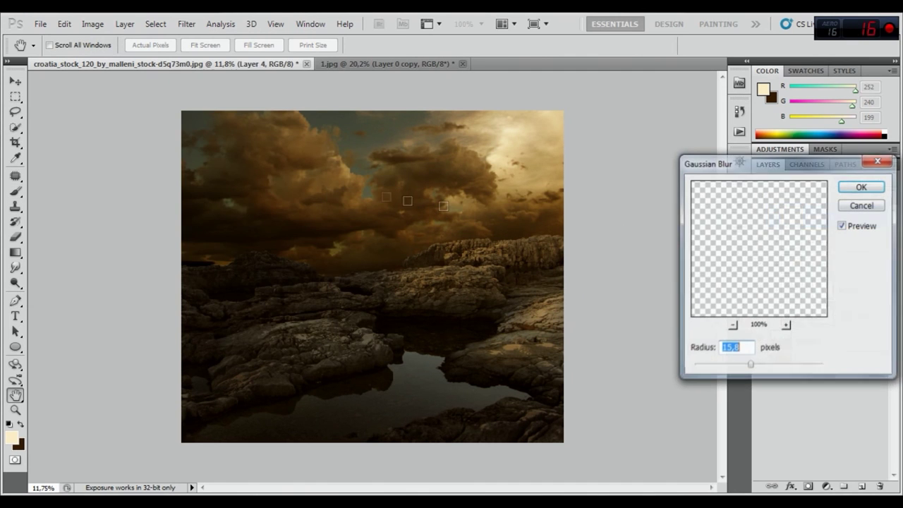
{"action": "left_click", "coordinate": [862, 186]}
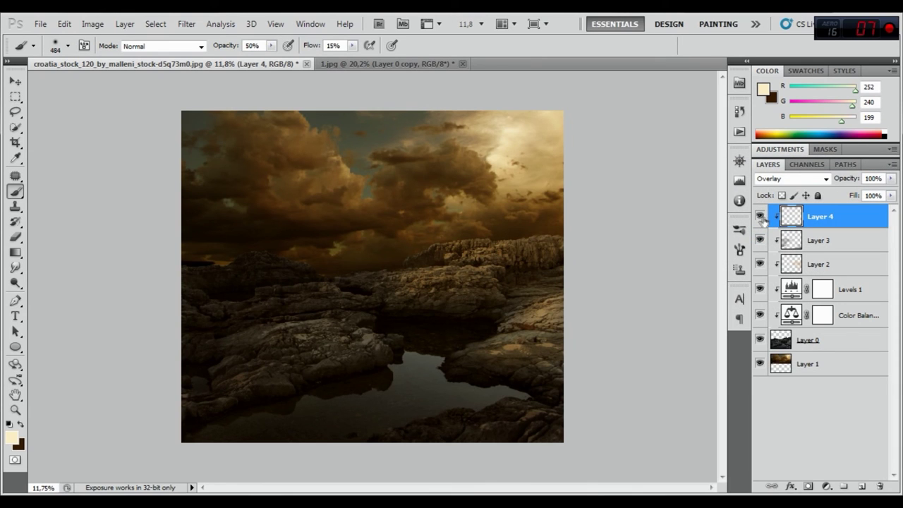
{"action": "left_click", "coordinate": [760, 216]}
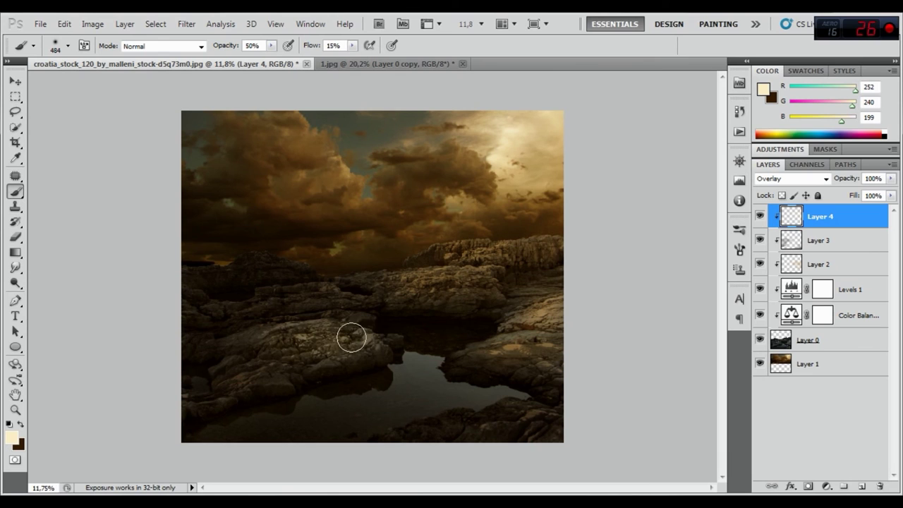
{"action": "left_click", "coordinate": [765, 216]}
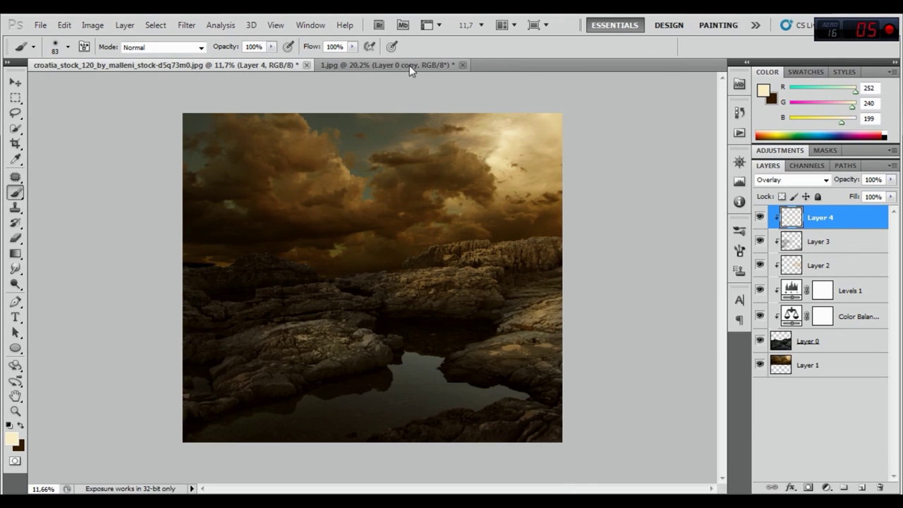
Step: Drag the woman cut-out from 1.jpg into the seashore image, release its clipping mask, and centre her
{"action": "left_click", "coordinate": [410, 65]}
{"action": "mouse_move", "coordinate": [410, 65]}
{"action": "left_mouse_down"}
{"action": "mouse_move", "coordinate": [451, 91]}
{"action": "mouse_move", "coordinate": [449, 77]}
{"action": "left_mouse_up"}
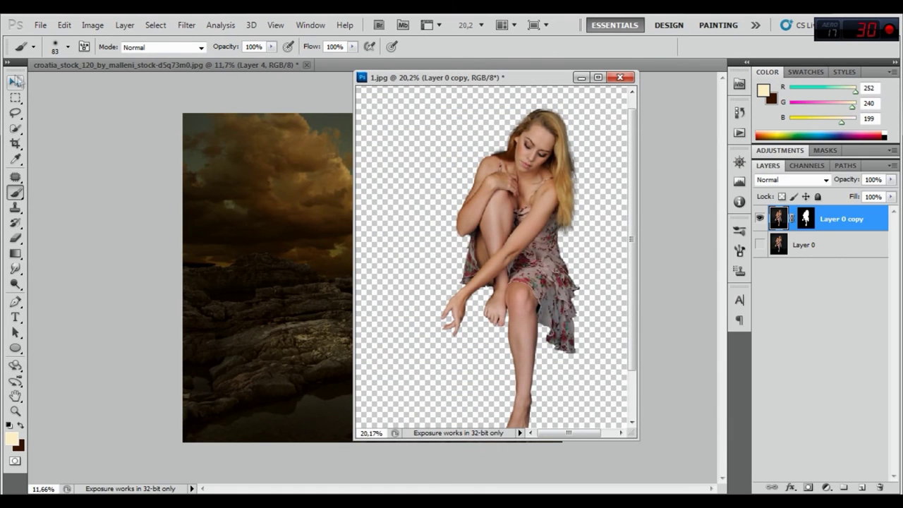
{"action": "left_click", "coordinate": [15, 83]}
{"action": "left_click_drag", "start_coordinate": [518, 179], "coordinate": [288, 188]}
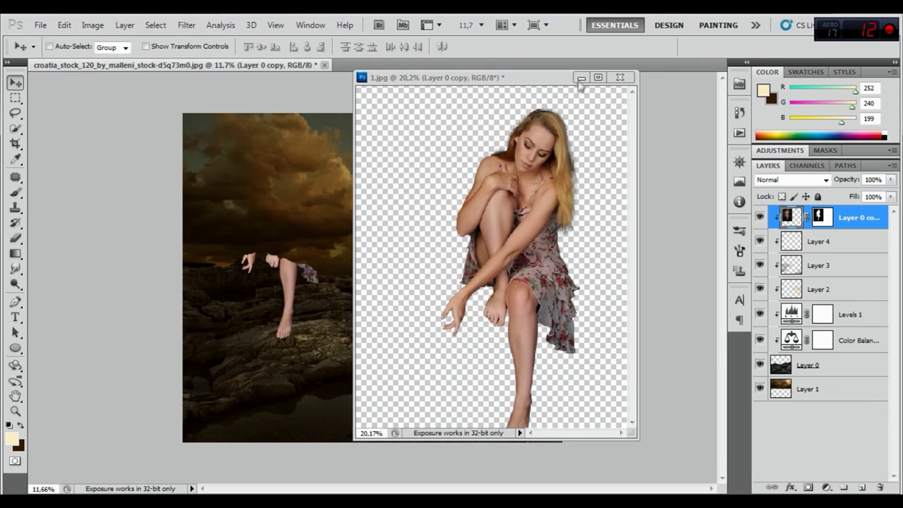
{"action": "left_click", "coordinate": [580, 77]}
{"action": "right_click", "coordinate": [856, 217]}
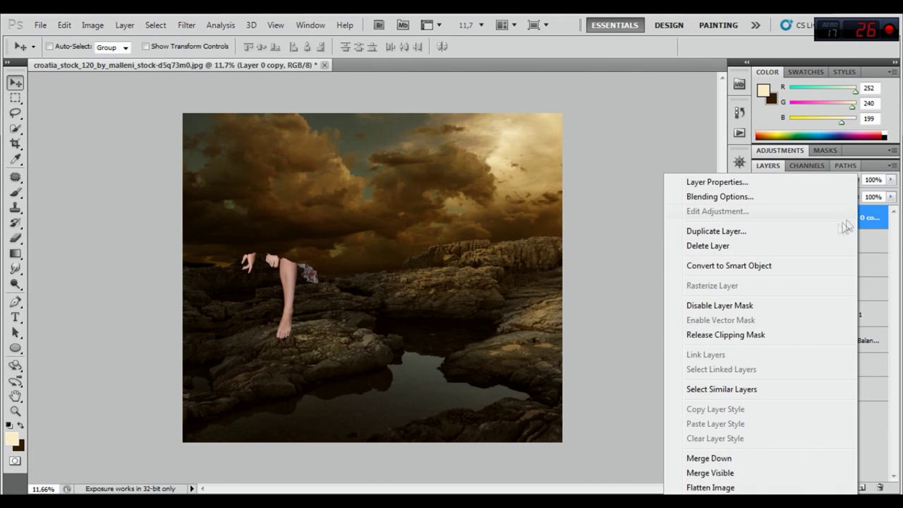
{"action": "left_click", "coordinate": [745, 334]}
{"action": "left_click_drag", "start_coordinate": [248, 204], "coordinate": [429, 238]}
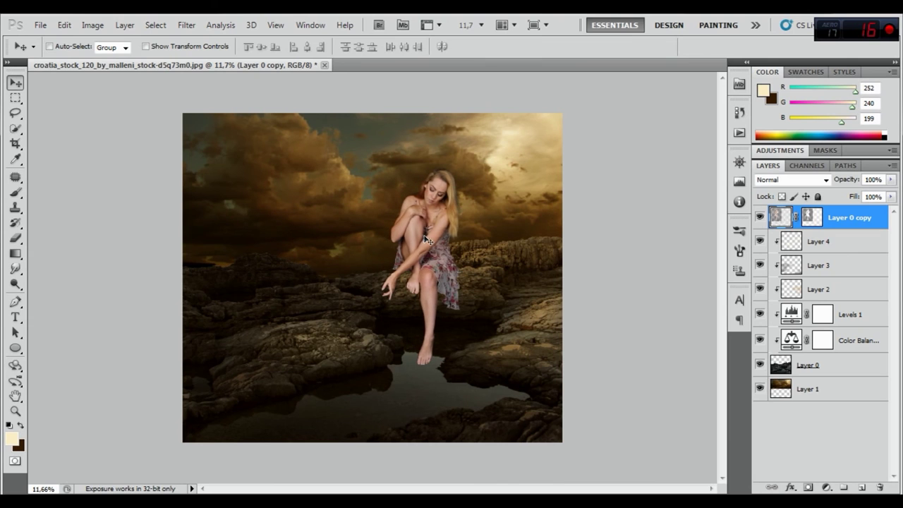
Step: Scale the woman proportionally to 73.83% and set her on the central rock ledge
{"action": "left_click", "coordinate": [62, 26]}
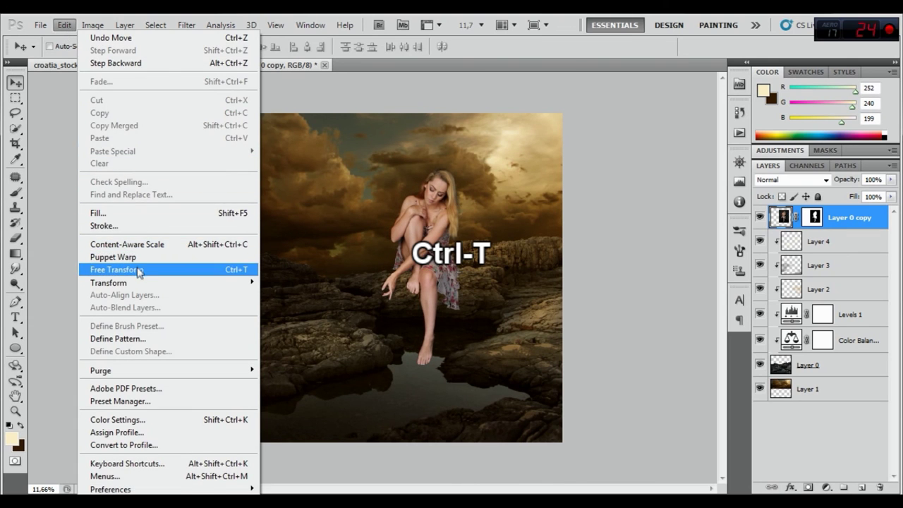
{"action": "left_click", "coordinate": [137, 269]}
{"action": "left_click", "coordinate": [246, 47]}
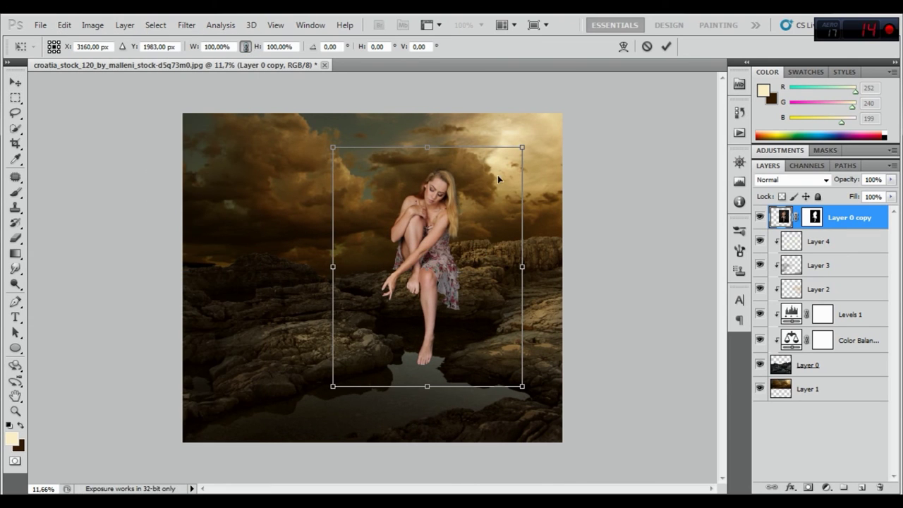
{"action": "left_click_drag", "start_coordinate": [523, 146], "coordinate": [474, 210]}
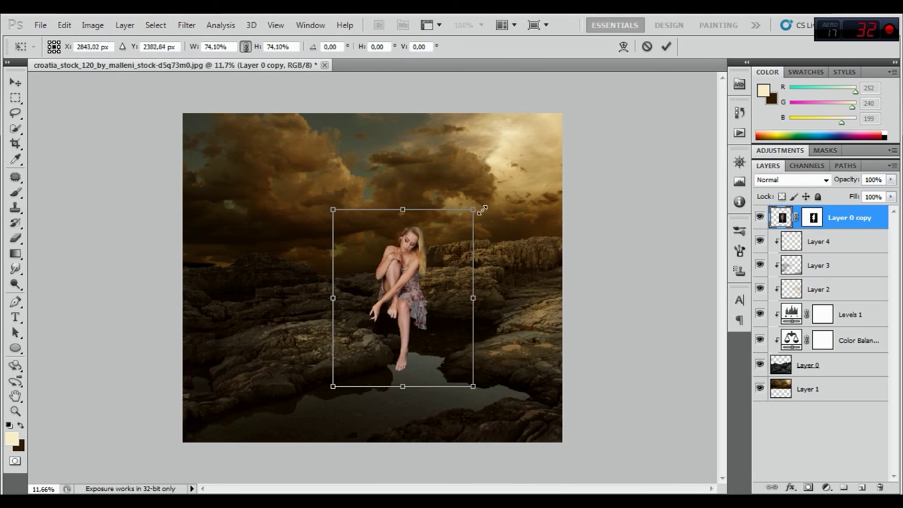
{"action": "left_click_drag", "start_coordinate": [427, 318], "coordinate": [450, 299]}
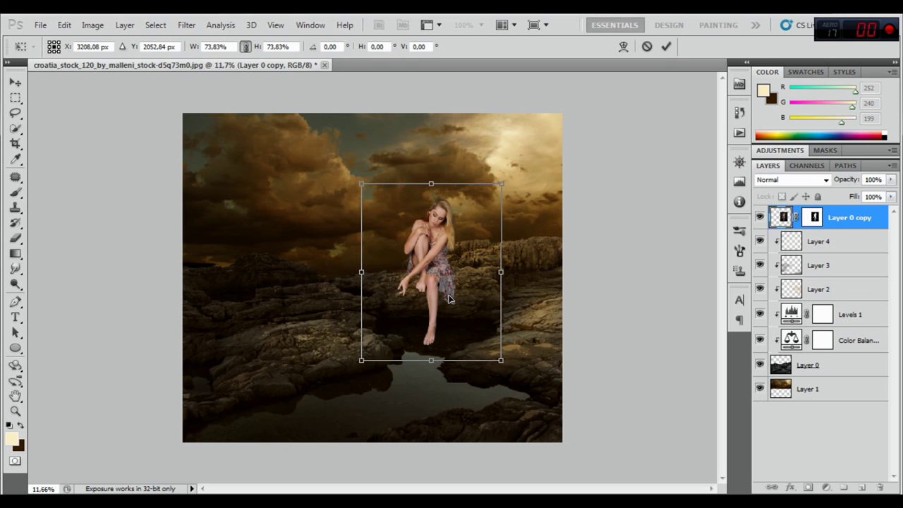
{"action": "left_click_drag", "start_coordinate": [450, 299], "coordinate": [448, 300]}
{"action": "left_click", "coordinate": [666, 47]}
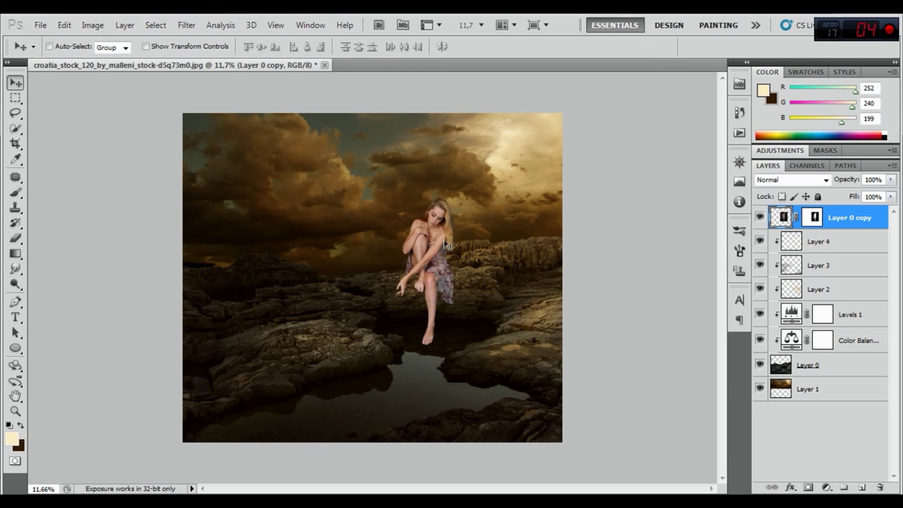
{"action": "scroll", "coordinate": [448, 243], "scroll_direction": "up", "scroll_amount": 2}
{"action": "scroll", "coordinate": [446, 268], "scroll_direction": "up", "scroll_amount": 1}
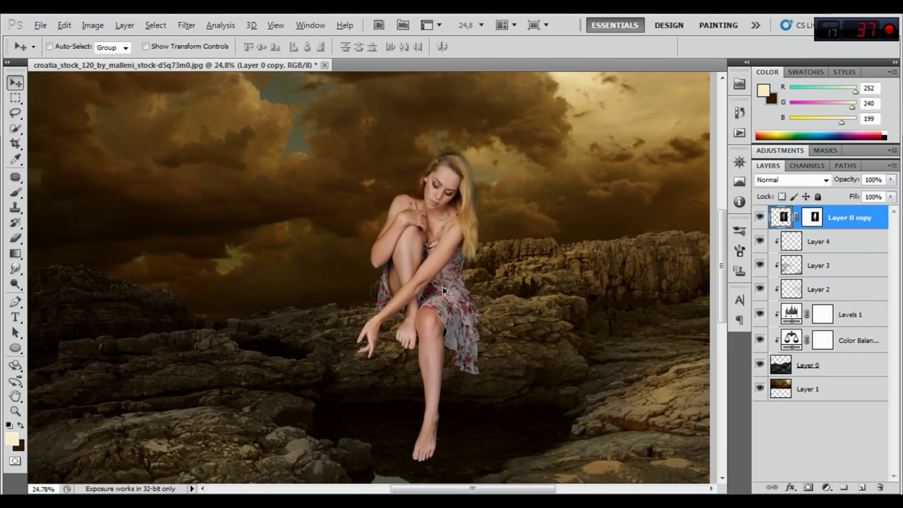
{"action": "scroll", "coordinate": [444, 289], "scroll_direction": "down", "scroll_amount": 1}
{"action": "scroll", "coordinate": [444, 289], "scroll_direction": "down", "scroll_amount": 1}
{"action": "scroll", "coordinate": [444, 290], "scroll_direction": "down", "scroll_amount": 1}
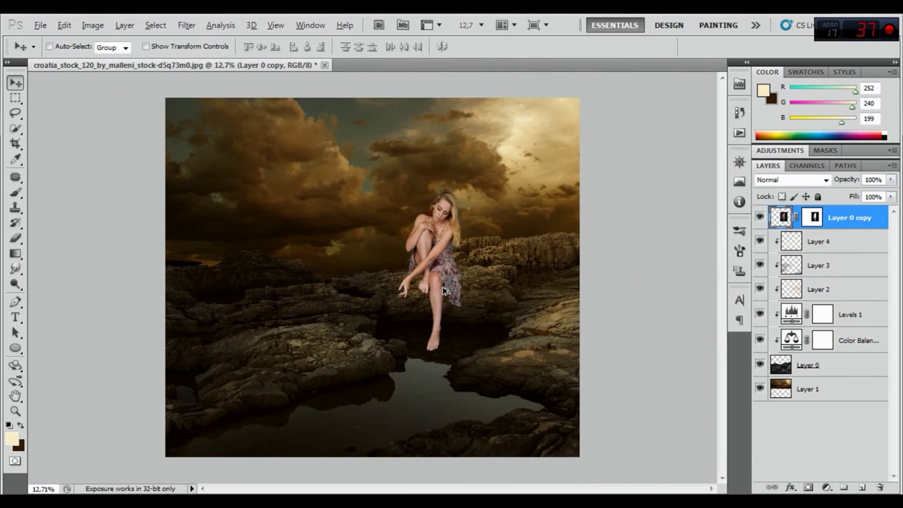
Step: Add a Color Balance layer: midtones Yellow/Blue -9, highlights Yellow/Blue -3 and Cyan/Red 2
{"action": "left_click", "coordinate": [827, 488]}
{"action": "left_click", "coordinate": [827, 350]}
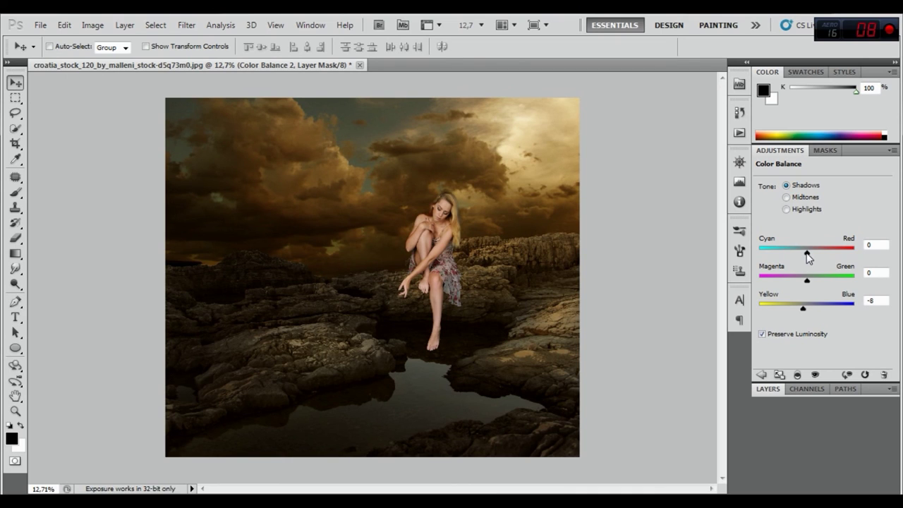
{"action": "left_click", "coordinate": [786, 197]}
{"action": "left_click_drag", "start_coordinate": [802, 307], "coordinate": [800, 306]}
{"action": "left_click_drag", "start_coordinate": [801, 305], "coordinate": [803, 306]}
{"action": "left_click", "coordinate": [803, 210]}
{"action": "left_click_drag", "start_coordinate": [807, 309], "coordinate": [806, 308]}
{"action": "mouse_move", "coordinate": [806, 252]}
{"action": "left_mouse_down"}
{"action": "mouse_move", "coordinate": [820, 257]}
{"action": "mouse_move", "coordinate": [814, 251]}
{"action": "left_mouse_up"}
{"action": "left_click", "coordinate": [872, 245]}
{"action": "type", "text": "2"}
{"action": "left_click", "coordinate": [768, 389]}
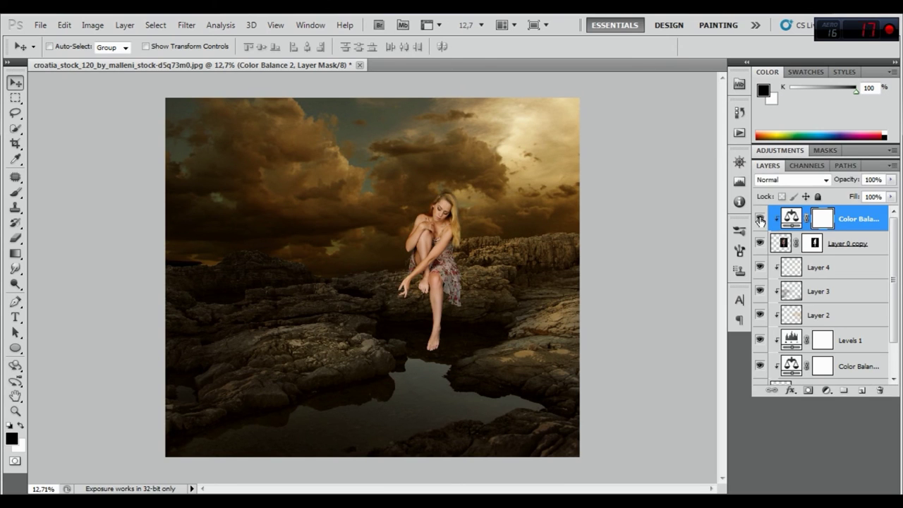
{"action": "right_click", "coordinate": [852, 221]}
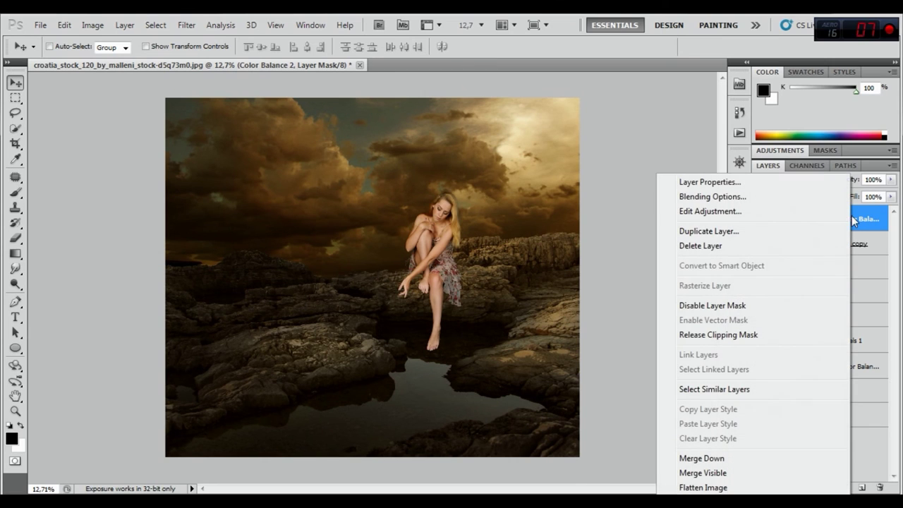
Step: Add a Brightness/Contrast adjustment at Brightness -65 and Contrast 23 to darken the woman
{"action": "left_click", "coordinate": [888, 268]}
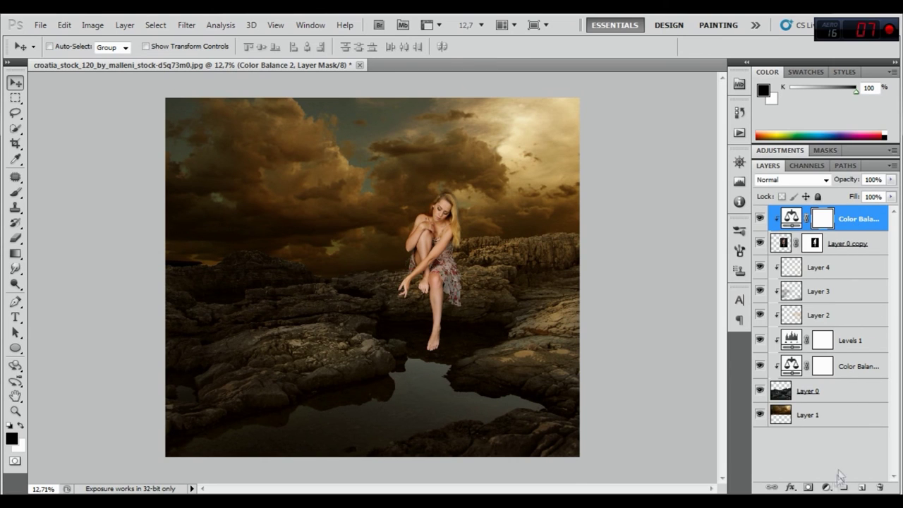
{"action": "left_click", "coordinate": [826, 488]}
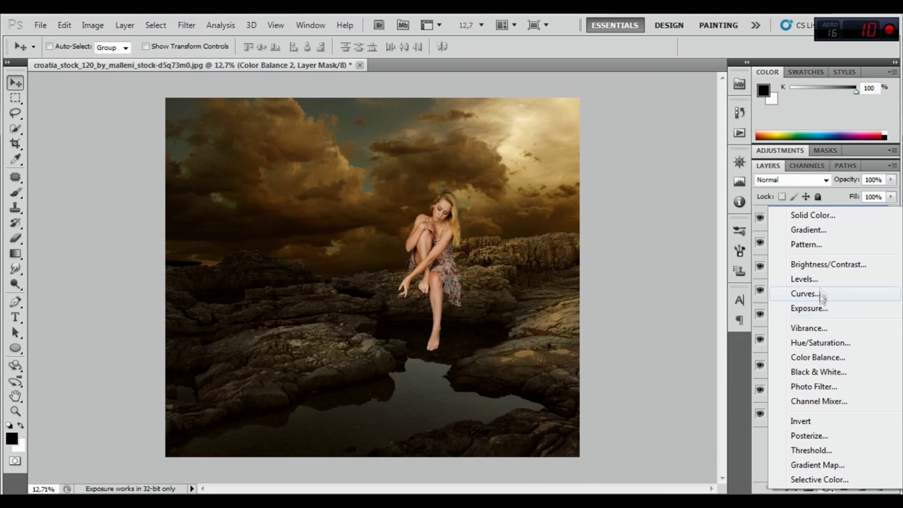
{"action": "left_click", "coordinate": [824, 265]}
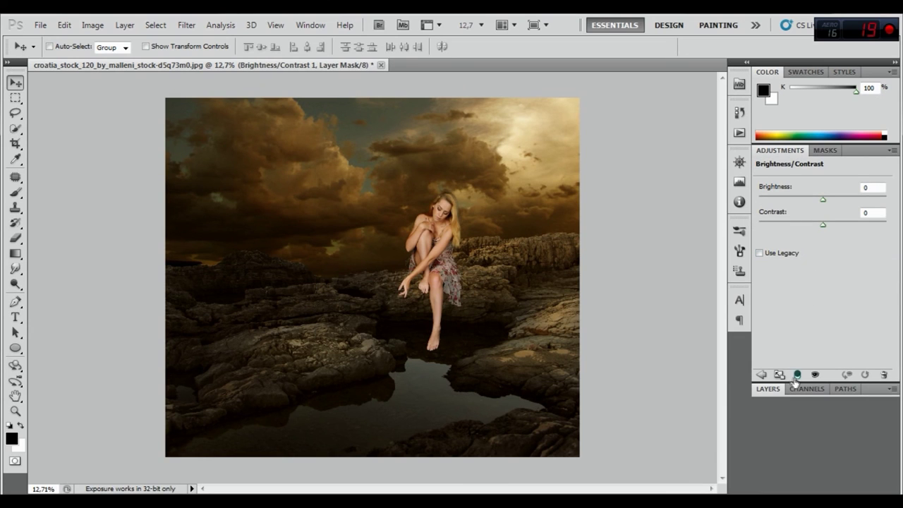
{"action": "left_click_drag", "start_coordinate": [824, 199], "coordinate": [795, 195]}
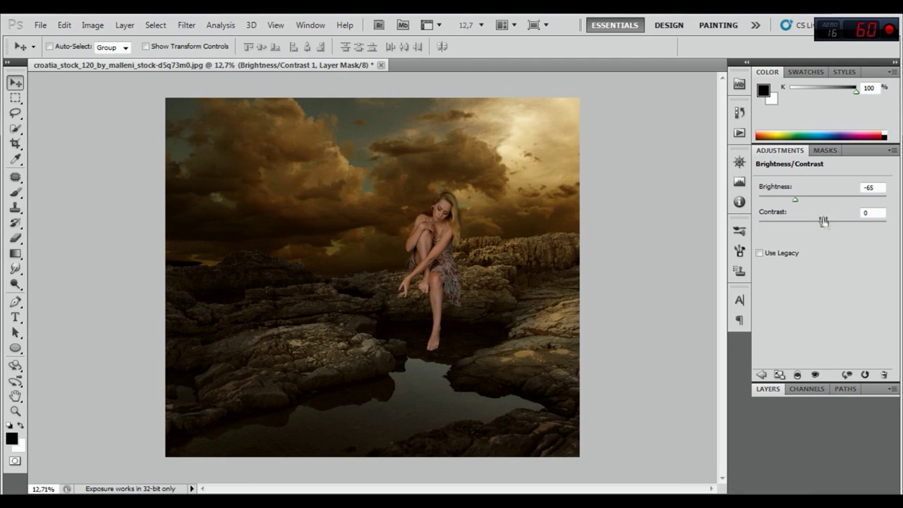
{"action": "left_click_drag", "start_coordinate": [824, 225], "coordinate": [837, 227]}
{"action": "left_click", "coordinate": [768, 389]}
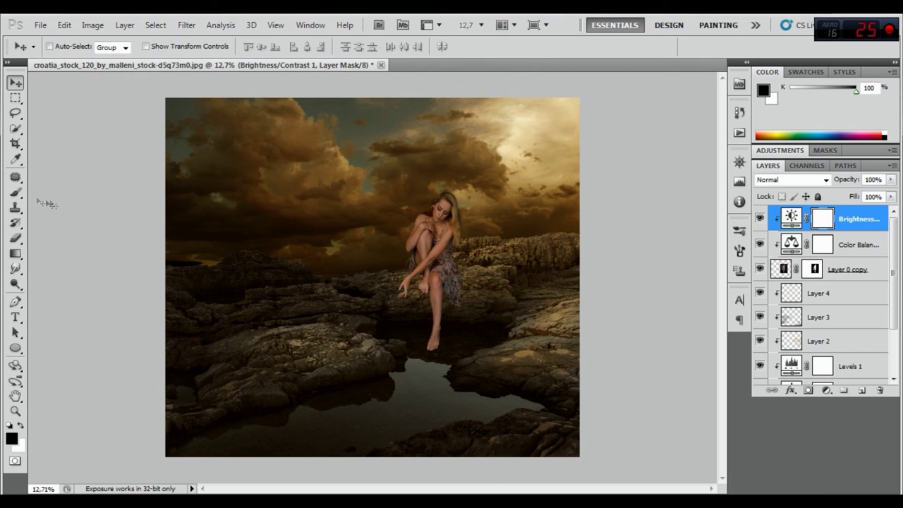
{"action": "left_click", "coordinate": [15, 193]}
{"action": "right_click", "coordinate": [488, 199]}
Step: Set up a soft mask brush at about 50% opacity and 33% flow, undoing a trial stroke
{"action": "left_click_drag", "start_coordinate": [564, 224], "coordinate": [600, 223]}
{"action": "key", "text": "Return"}
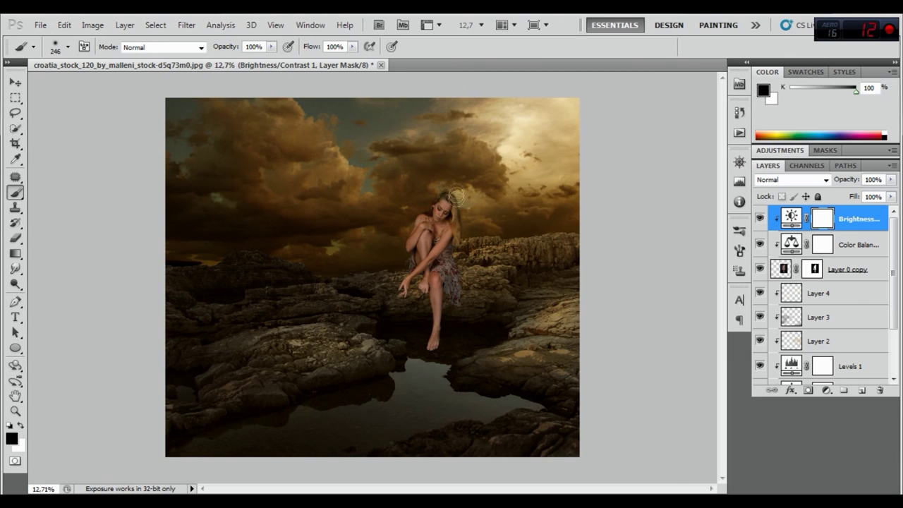
{"action": "left_click_drag", "start_coordinate": [455, 185], "coordinate": [456, 240]}
{"action": "key", "text": "ctrl+z"}
{"action": "left_click", "coordinate": [64, 24]}
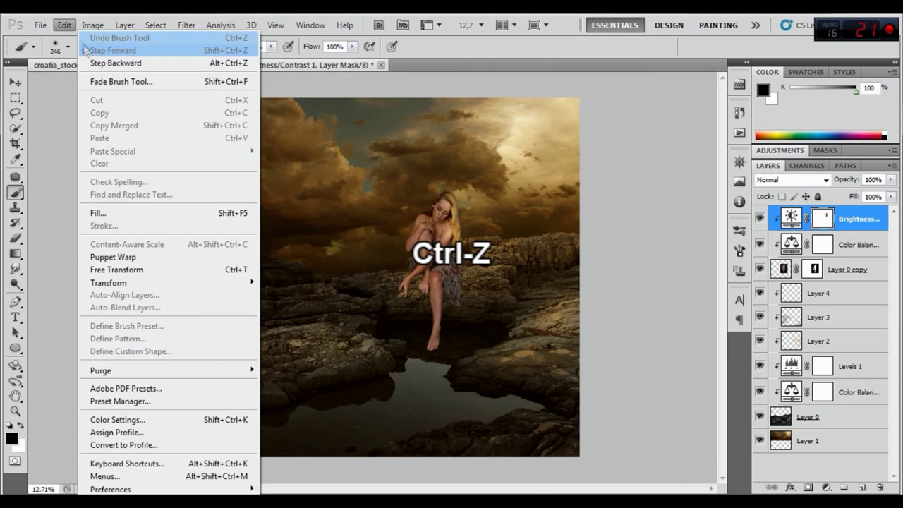
{"action": "left_click", "coordinate": [106, 62]}
{"action": "left_click_drag", "start_coordinate": [229, 46], "coordinate": [201, 46]}
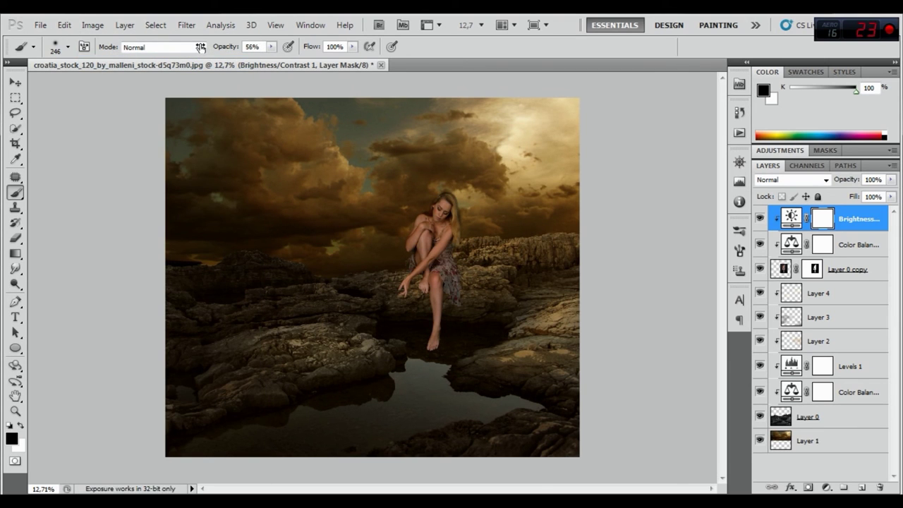
{"action": "left_click_drag", "start_coordinate": [313, 47], "coordinate": [268, 48]}
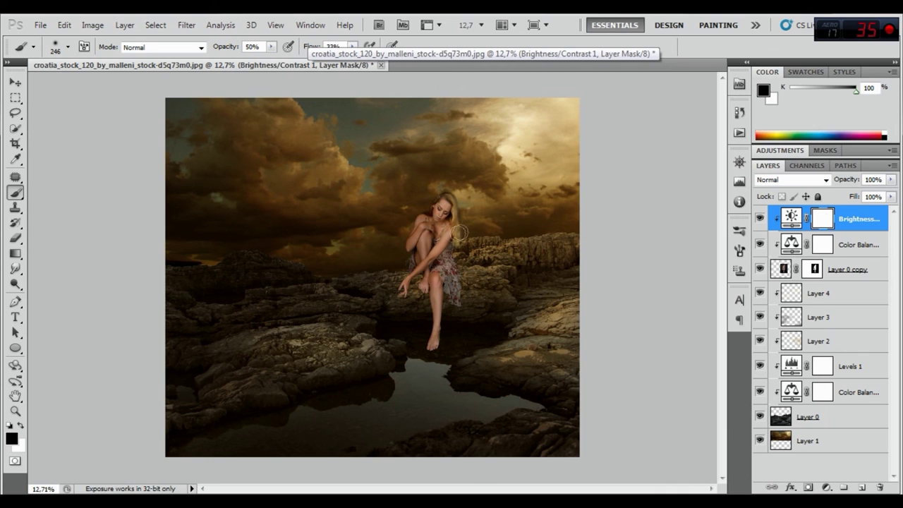
Step: Shrink the brush to 162 px and toggle the Brightness/Contrast layer to compare before and after
{"action": "right_click", "coordinate": [458, 235]}
{"action": "left_click_drag", "start_coordinate": [584, 253], "coordinate": [574, 252]}
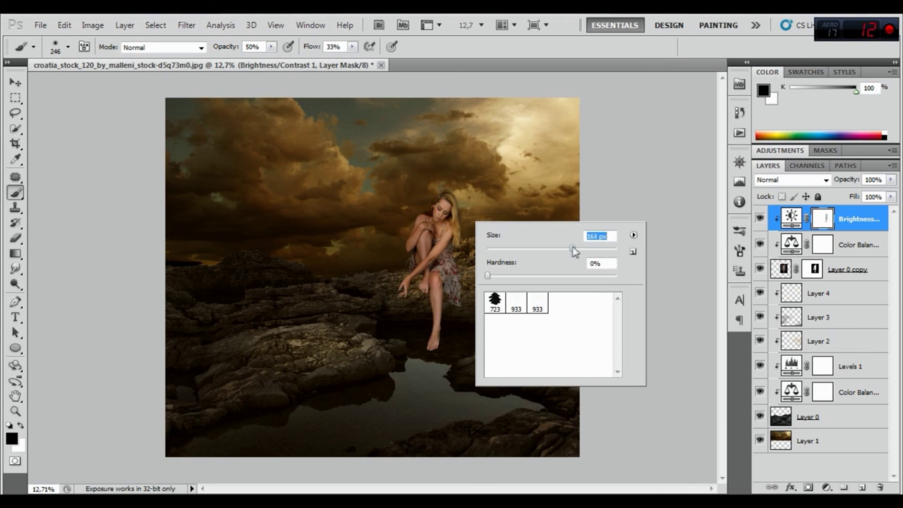
{"action": "left_click", "coordinate": [437, 254]}
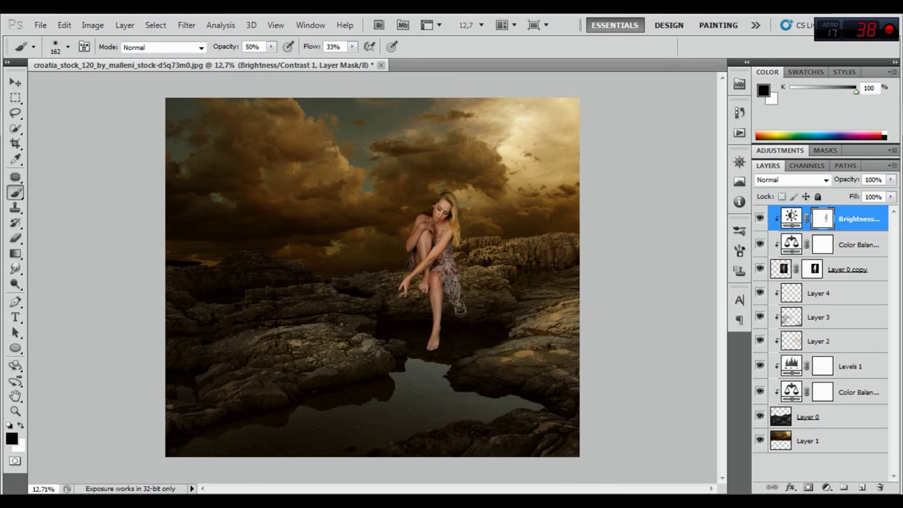
{"action": "left_click", "coordinate": [760, 218]}
{"action": "left_click", "coordinate": [760, 218]}
{"action": "left_click", "coordinate": [760, 218]}
{"action": "left_click", "coordinate": [830, 272]}
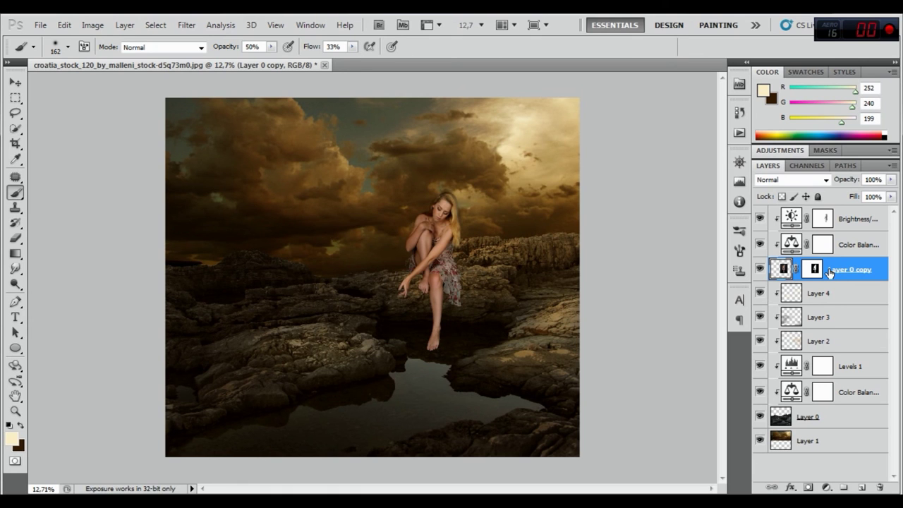
Step: Duplicate the woman's Layer 0 copy as Layer 0 copy 2
{"action": "right_click", "coordinate": [830, 272]}
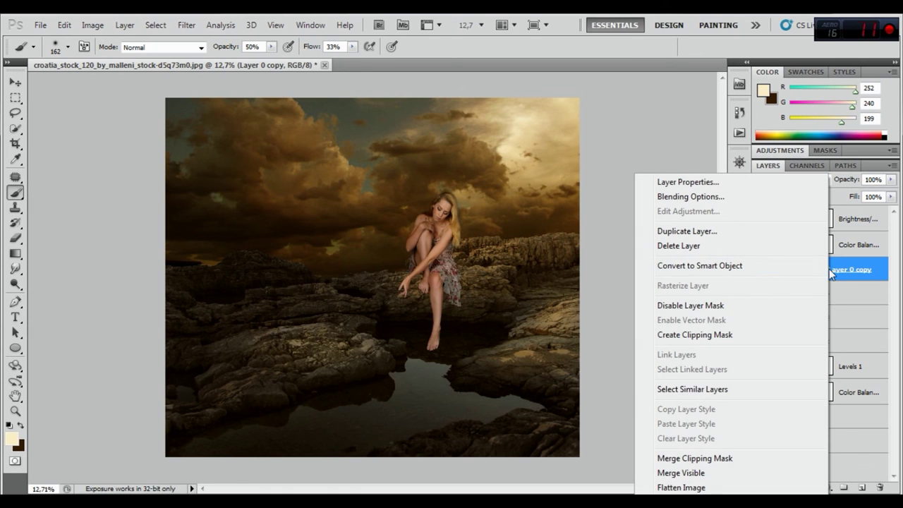
{"action": "left_click", "coordinate": [704, 232]}
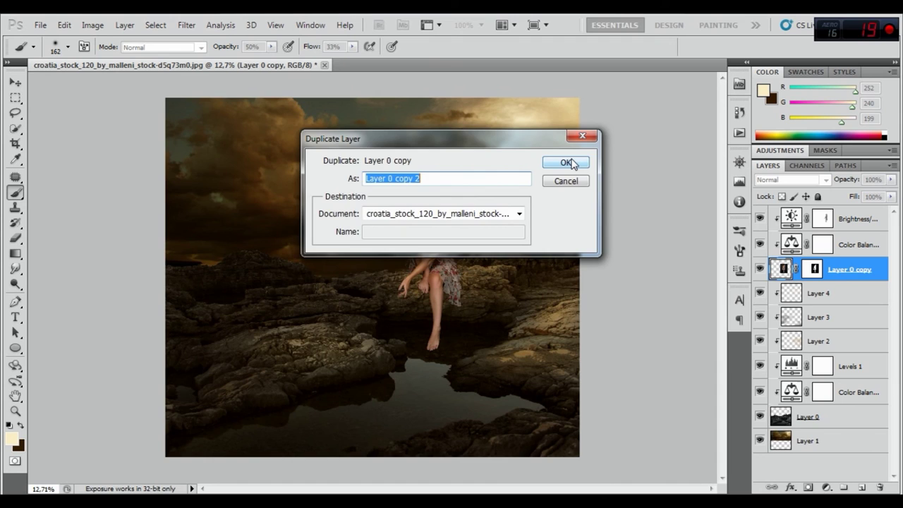
{"action": "left_click", "coordinate": [570, 159]}
{"action": "left_click", "coordinate": [840, 293]}
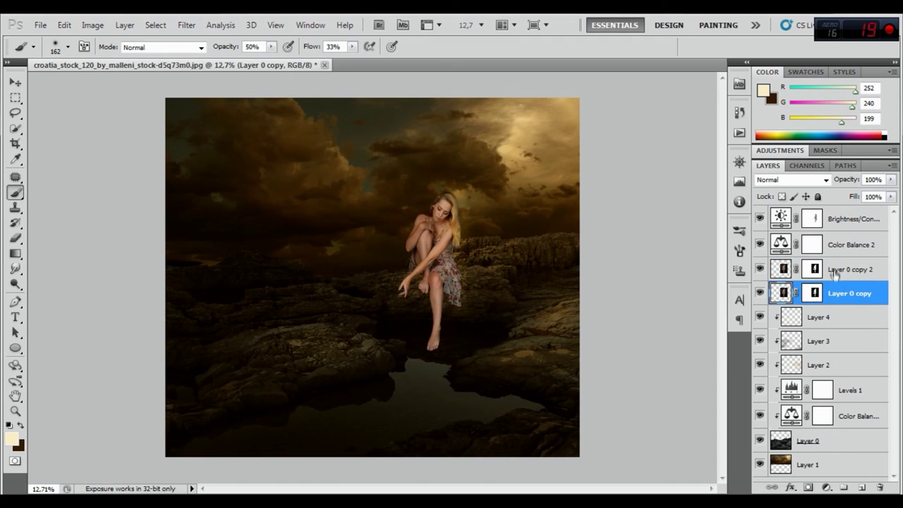
Step: Clip Color Balance 2 and Brightness/Contrast 1 to the layer below
{"action": "left_click", "coordinate": [833, 251]}
{"action": "right_click", "coordinate": [837, 247]}
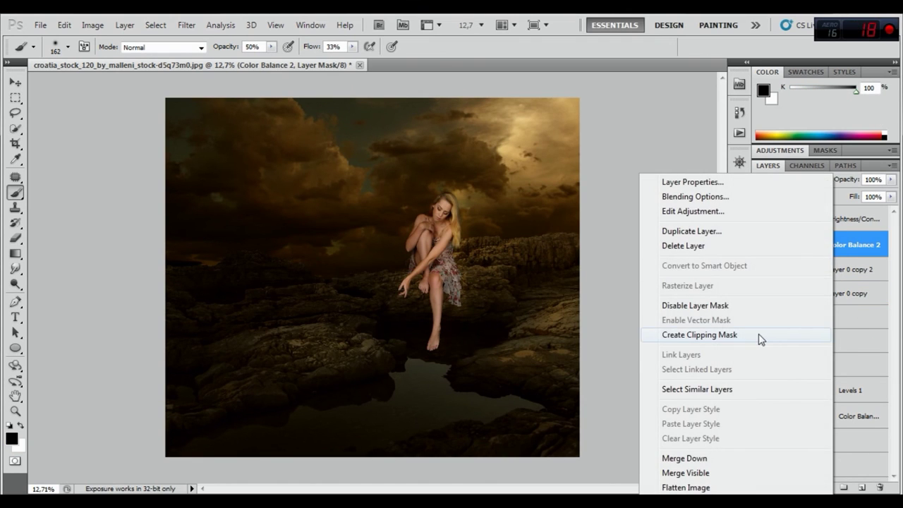
{"action": "left_click", "coordinate": [763, 337]}
{"action": "left_click", "coordinate": [854, 219]}
{"action": "right_click", "coordinate": [853, 219]}
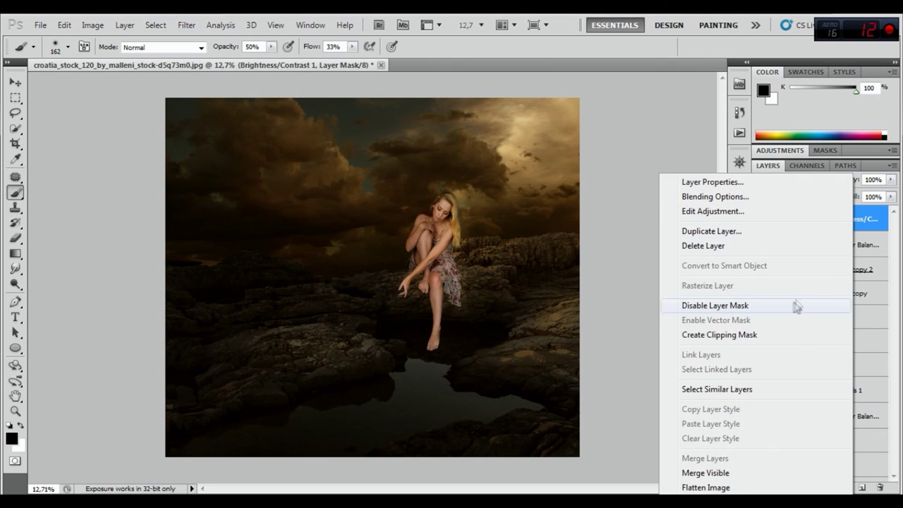
{"action": "left_click", "coordinate": [782, 336]}
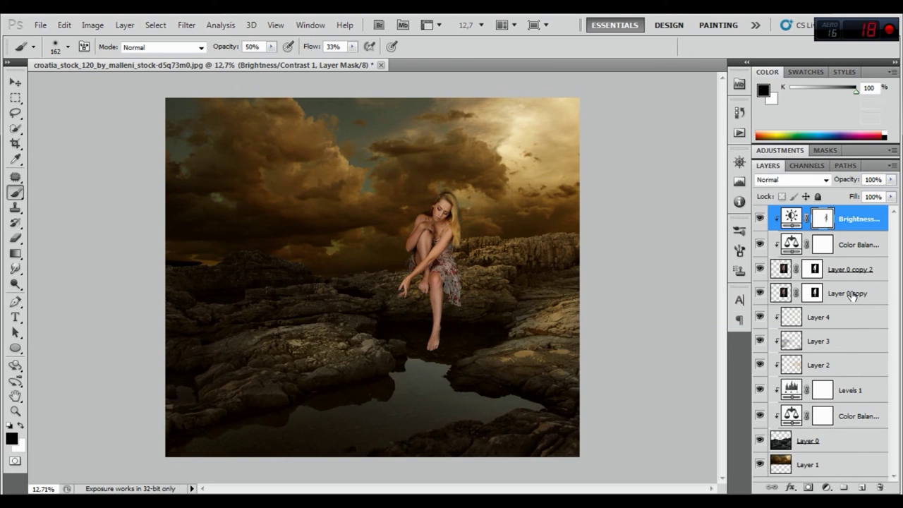
Step: Apply Layer 0 copy's layer mask permanently to its pixels
{"action": "left_click", "coordinate": [853, 296]}
{"action": "right_click", "coordinate": [814, 297]}
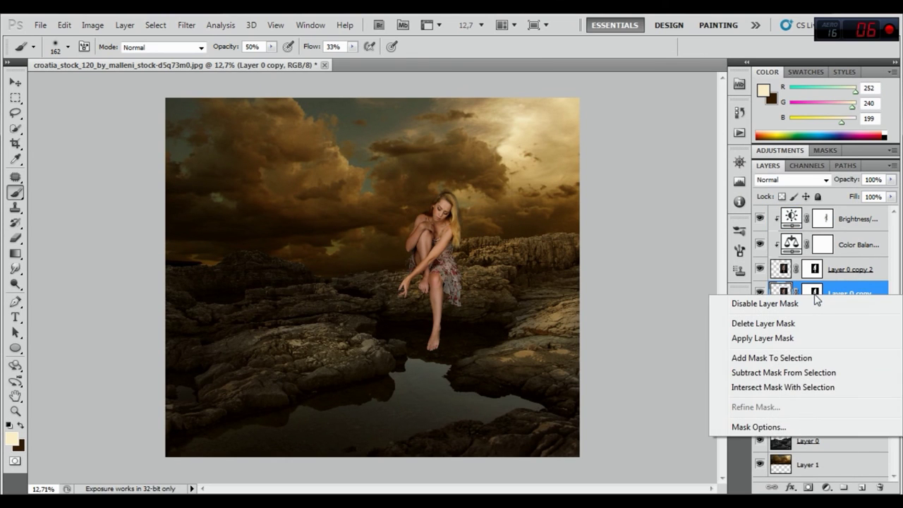
{"action": "left_click", "coordinate": [806, 338]}
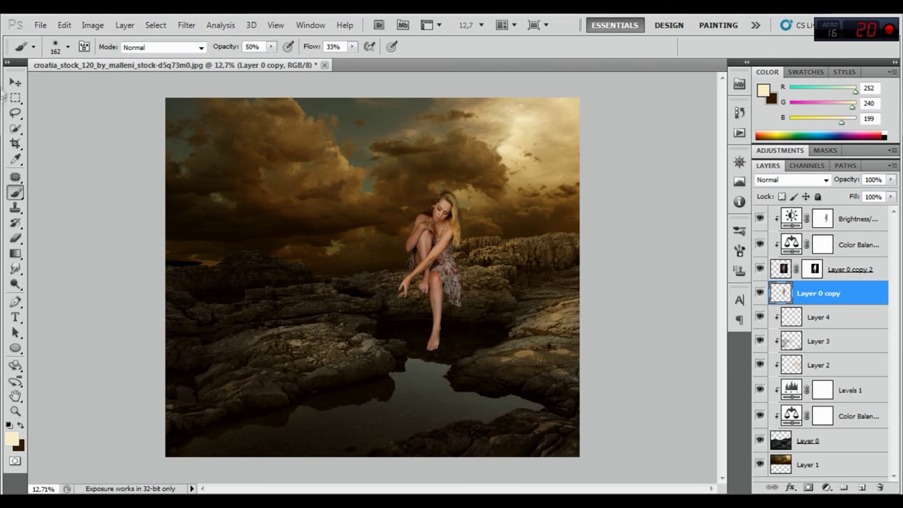
{"action": "left_click", "coordinate": [64, 24]}
Step: Flip Layer 0 copy vertically and move it down into the pool as a reflection
{"action": "left_click", "coordinate": [116, 270]}
{"action": "right_click", "coordinate": [449, 219]}
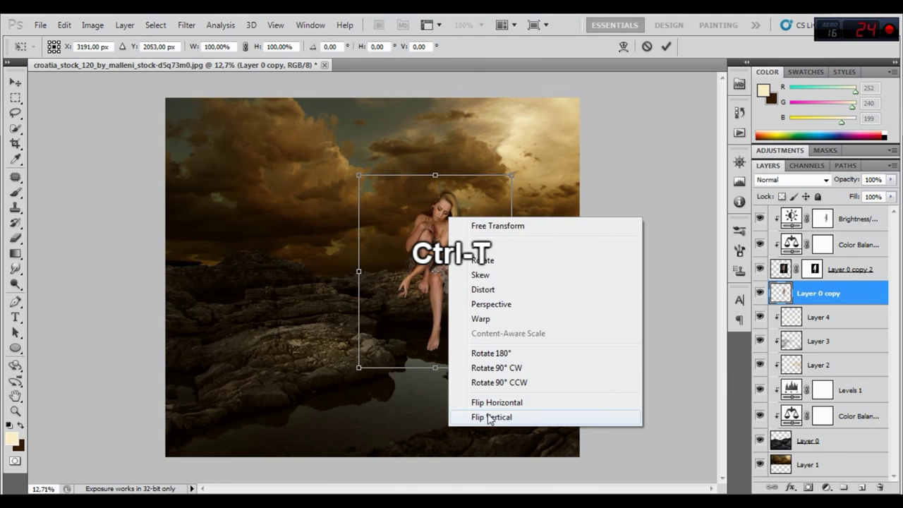
{"action": "left_click", "coordinate": [490, 417]}
{"action": "left_click_drag", "start_coordinate": [452, 255], "coordinate": [456, 424]}
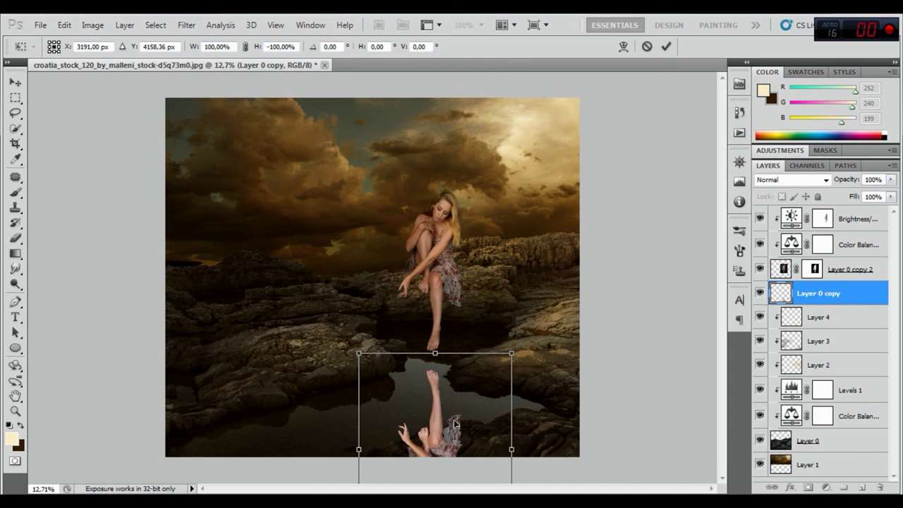
{"action": "left_click", "coordinate": [666, 47]}
Step: Mask the reflection with gradients fading toward the bottom, then lower its opacity to 46%
{"action": "key", "text": "b"}
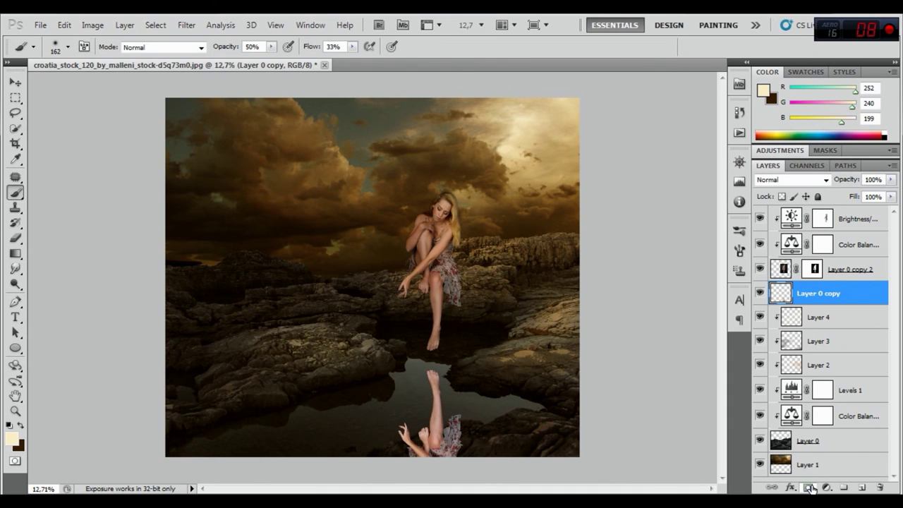
{"action": "left_click", "coordinate": [809, 488]}
{"action": "left_click", "coordinate": [15, 254]}
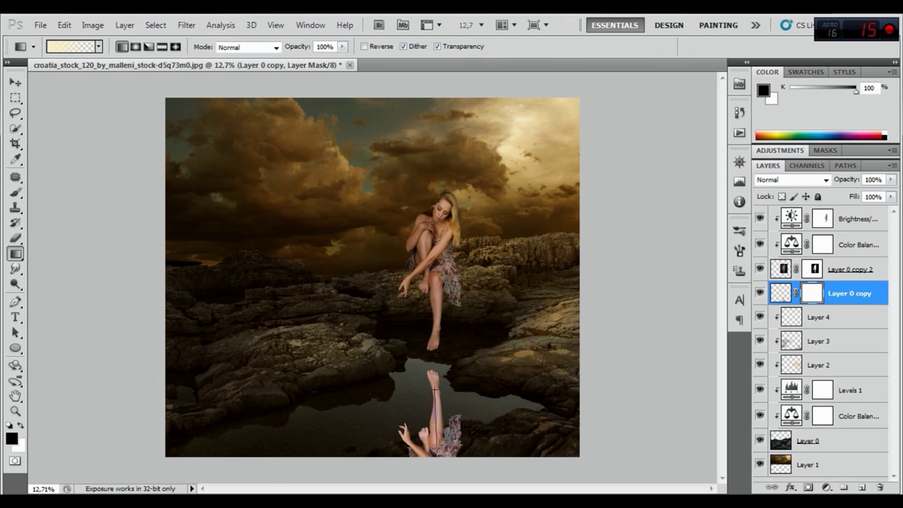
{"action": "left_click_drag", "start_coordinate": [435, 417], "coordinate": [433, 383]}
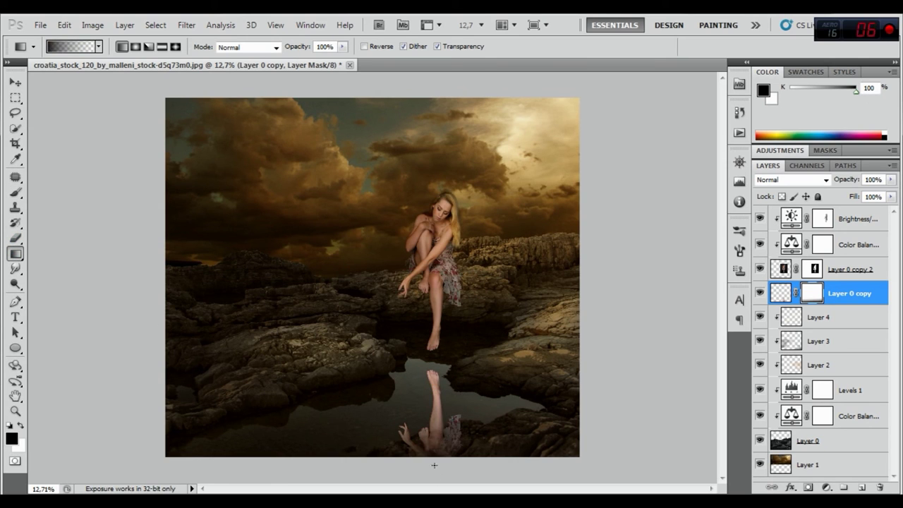
{"action": "mouse_move", "coordinate": [434, 456]}
{"action": "left_mouse_down"}
{"action": "mouse_move", "coordinate": [443, 476]}
{"action": "mouse_move", "coordinate": [436, 457]}
{"action": "left_mouse_up"}
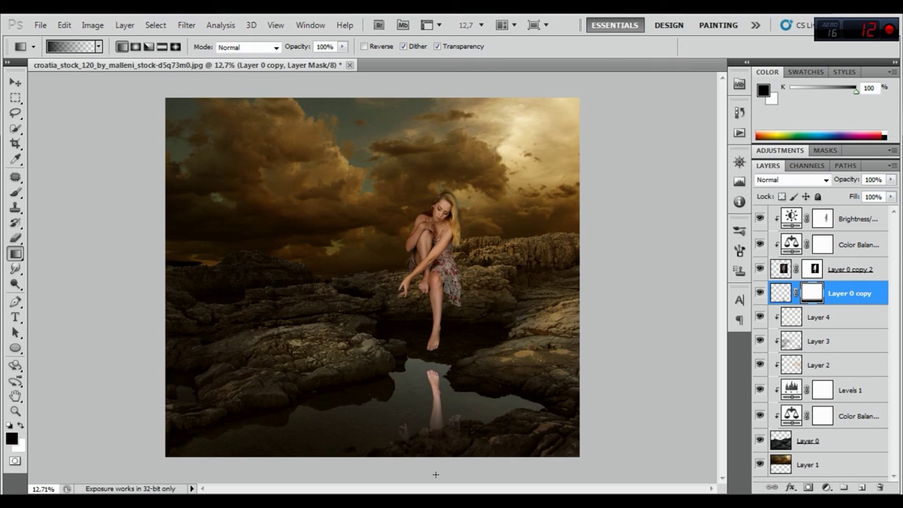
{"action": "left_click_drag", "start_coordinate": [435, 376], "coordinate": [445, 381]}
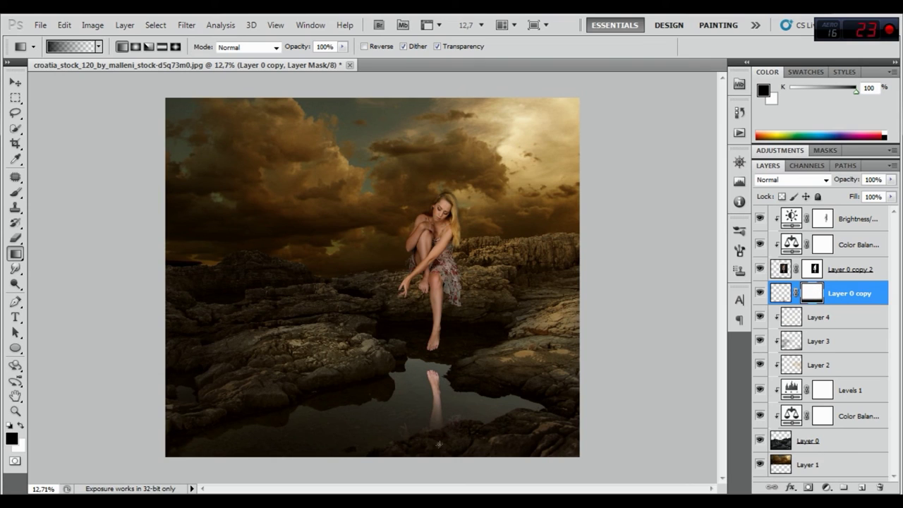
{"action": "left_click_drag", "start_coordinate": [436, 448], "coordinate": [435, 448]}
{"action": "left_click_drag", "start_coordinate": [844, 181], "coordinate": [817, 181]}
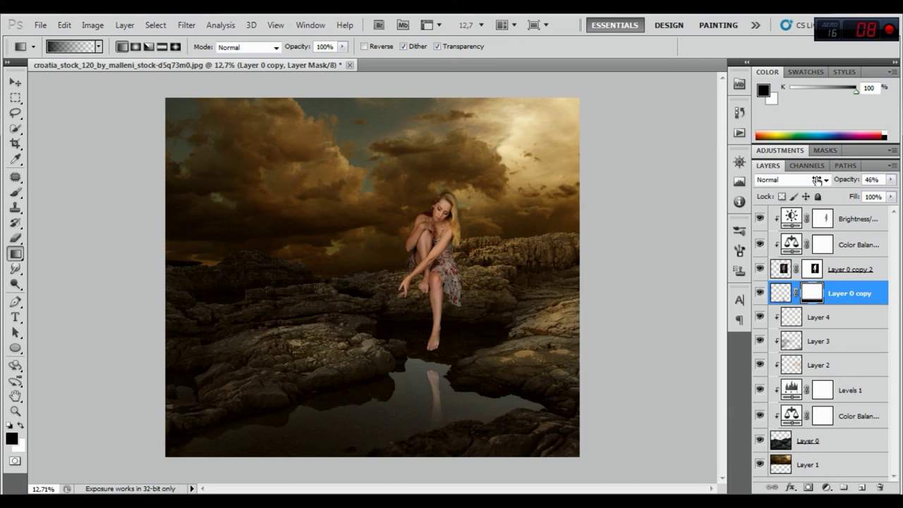
Step: Apply Displace (horizontal 20, vertical 10) to the reflection using the dalgalar.psd map
{"action": "scroll", "coordinate": [474, 387], "scroll_direction": "up", "scroll_amount": 1}
{"action": "scroll", "coordinate": [466, 396], "scroll_direction": "up", "scroll_amount": 1}
{"action": "scroll", "coordinate": [455, 404], "scroll_direction": "up", "scroll_amount": 1}
{"action": "scroll", "coordinate": [444, 413], "scroll_direction": "up", "scroll_amount": 1}
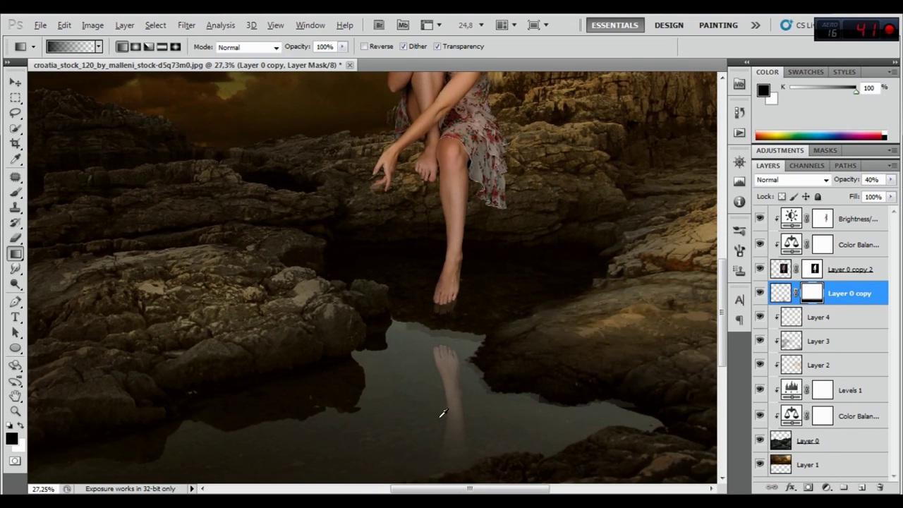
{"action": "left_click", "coordinate": [785, 295]}
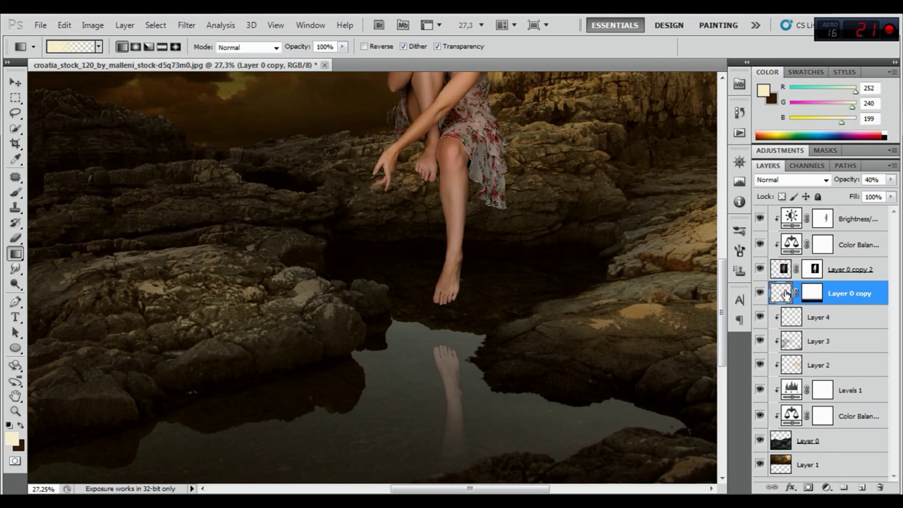
{"action": "left_click", "coordinate": [187, 25]}
{"action": "mouse_move", "coordinate": [198, 171]}
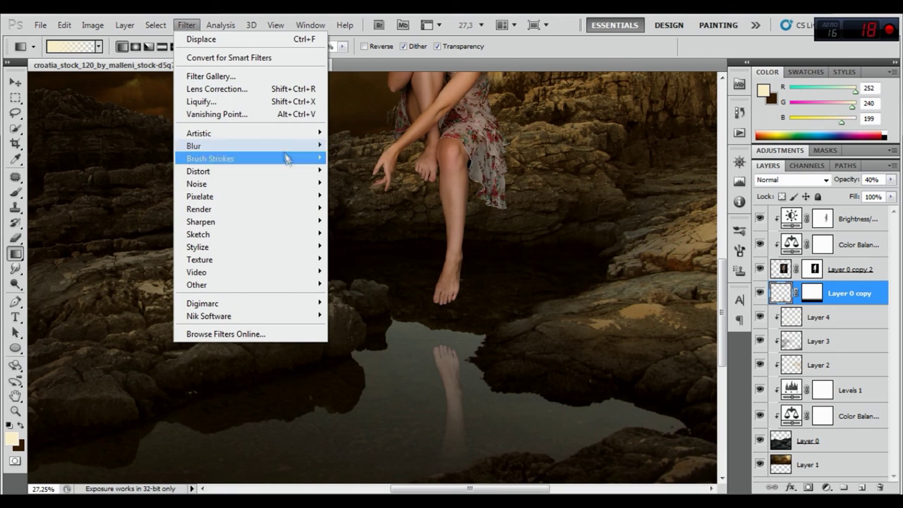
{"action": "left_click", "coordinate": [354, 183]}
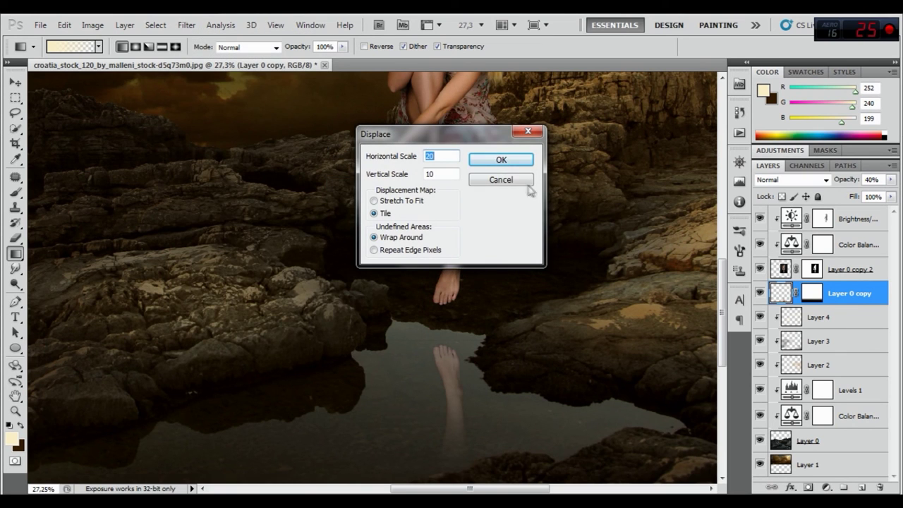
{"action": "double_click", "coordinate": [438, 174]}
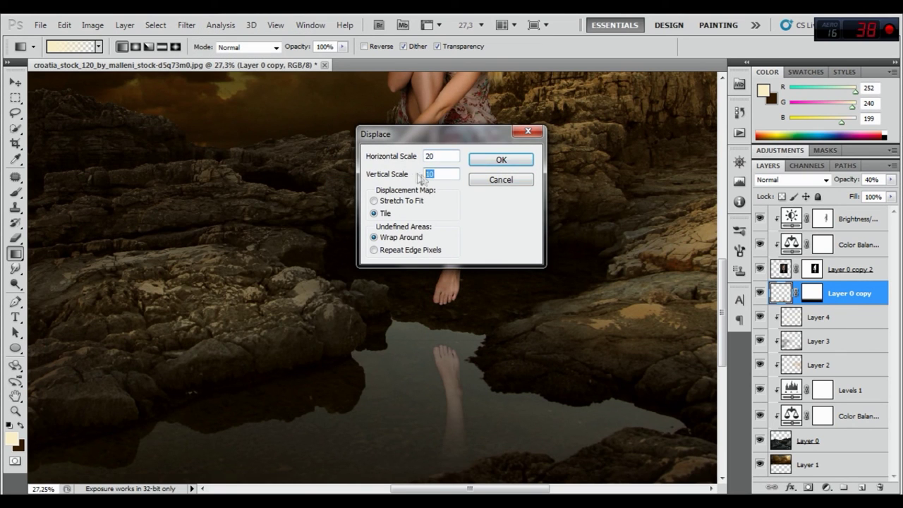
{"action": "left_click", "coordinate": [487, 159]}
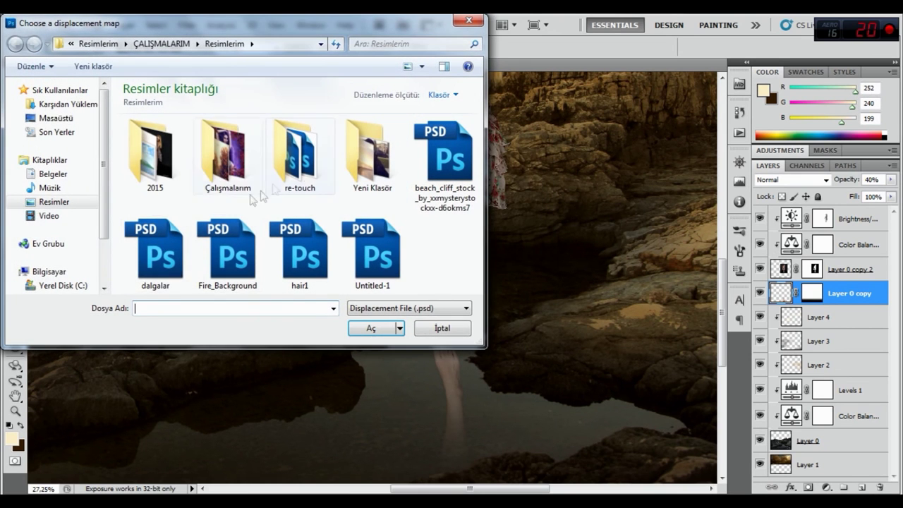
{"action": "left_click", "coordinate": [156, 250]}
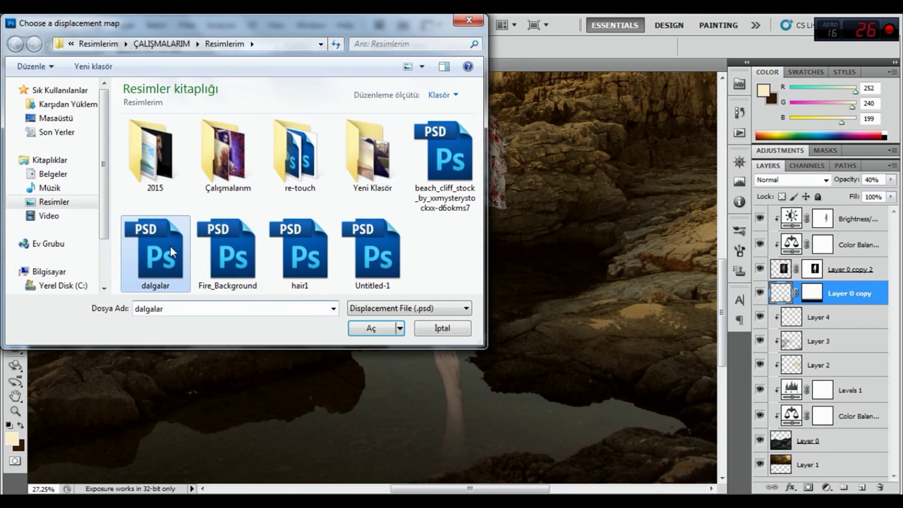
{"action": "left_click", "coordinate": [372, 327]}
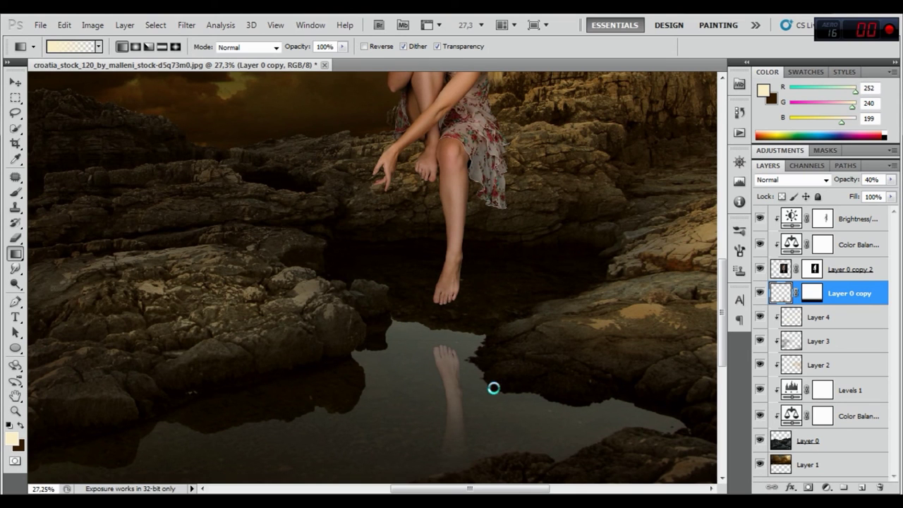
{"action": "scroll", "coordinate": [482, 351], "scroll_direction": "up", "scroll_amount": 4}
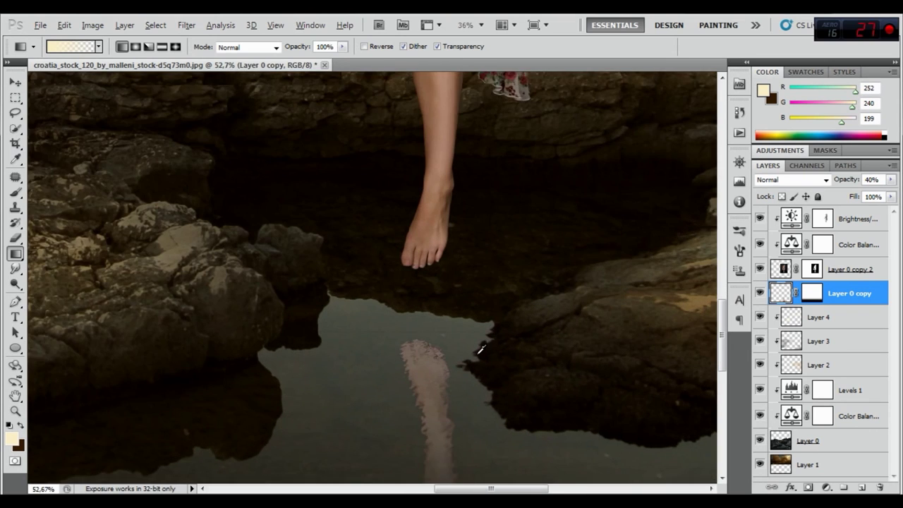
Step: Target Layer 0 copy 2's mask with a 64 px brush at 100% opacity and flow
{"action": "scroll", "coordinate": [480, 348], "scroll_direction": "up", "scroll_amount": 1}
{"action": "scroll", "coordinate": [480, 348], "scroll_direction": "up", "scroll_amount": 1}
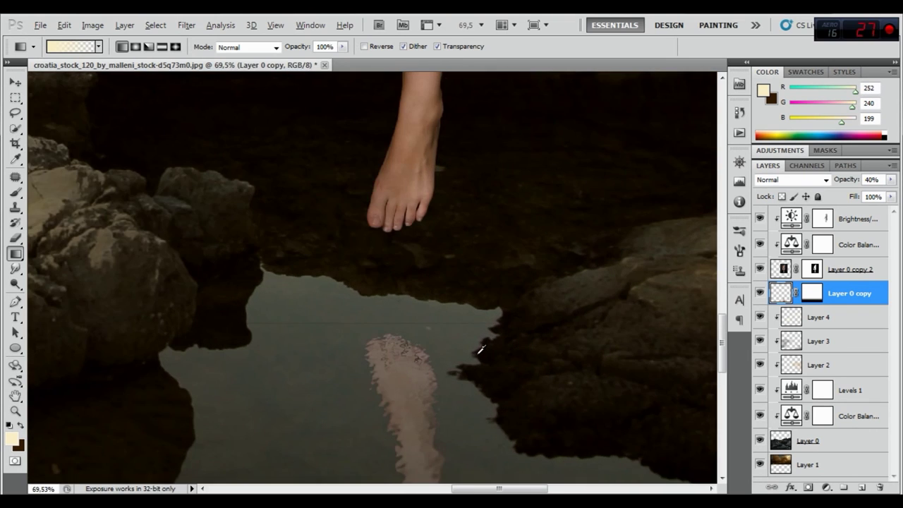
{"action": "left_click", "coordinate": [760, 293]}
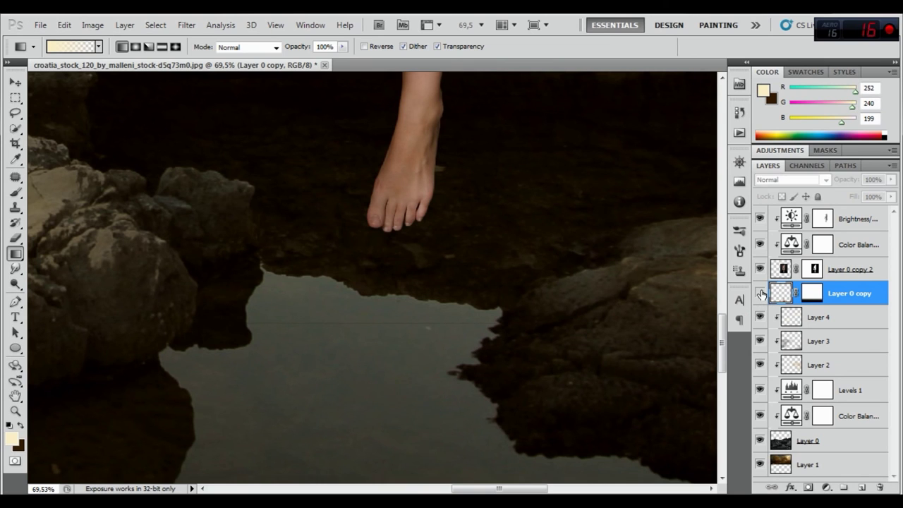
{"action": "left_click", "coordinate": [761, 269]}
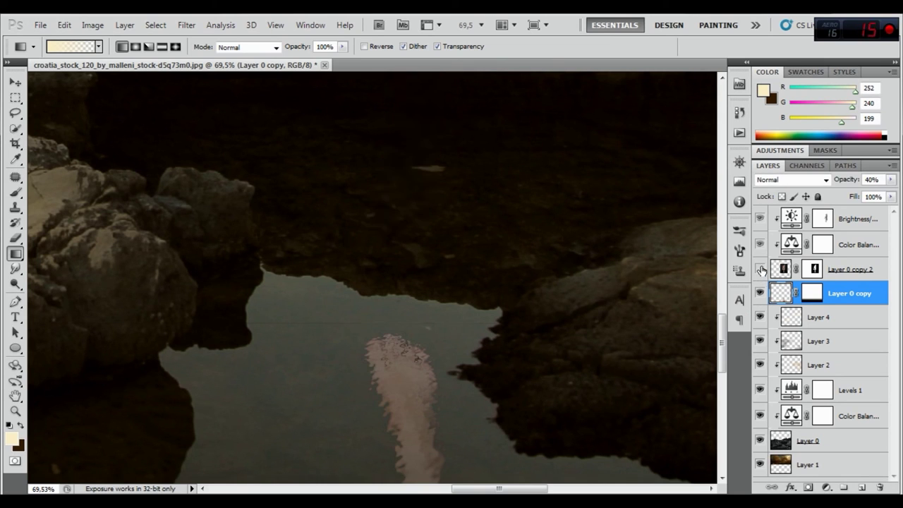
{"action": "left_click", "coordinate": [814, 271]}
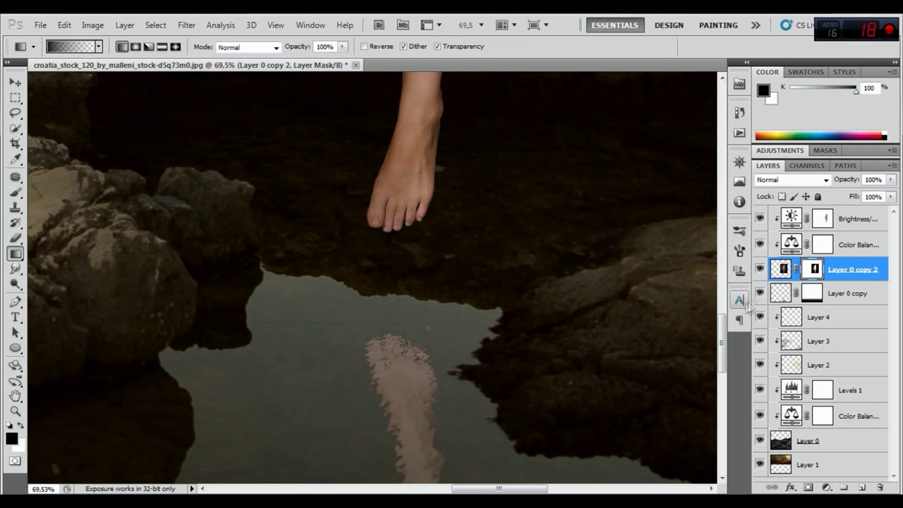
{"action": "key", "text": "b"}
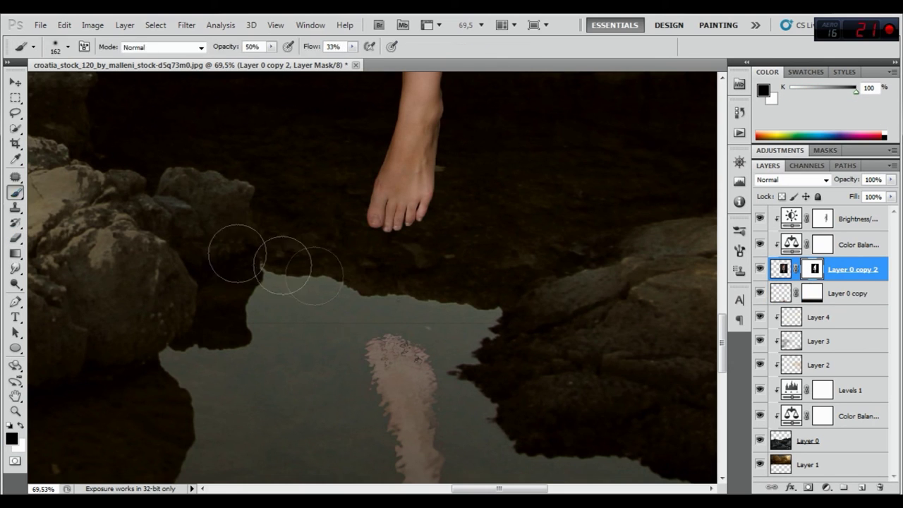
{"action": "right_click", "coordinate": [309, 315]}
{"action": "left_click_drag", "start_coordinate": [355, 336], "coordinate": [275, 325]}
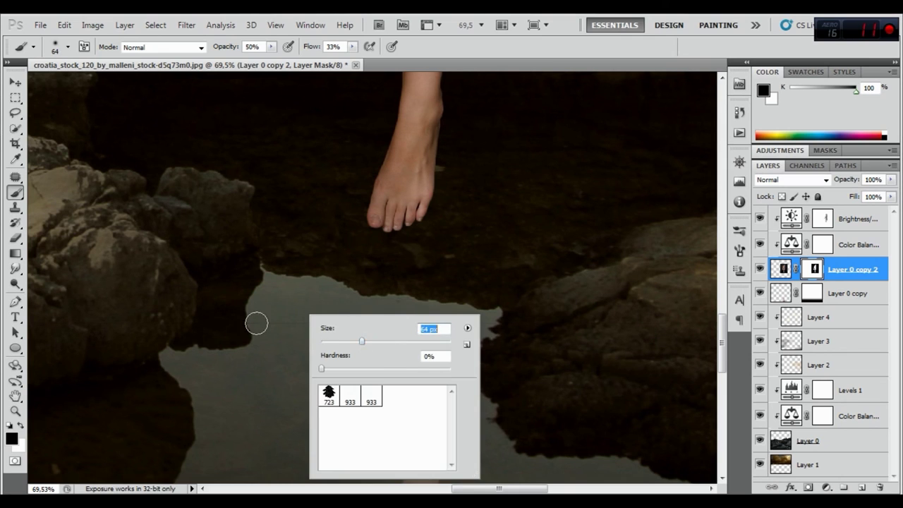
{"action": "left_click", "coordinate": [256, 321]}
{"action": "left_click_drag", "start_coordinate": [215, 51], "coordinate": [357, 50]}
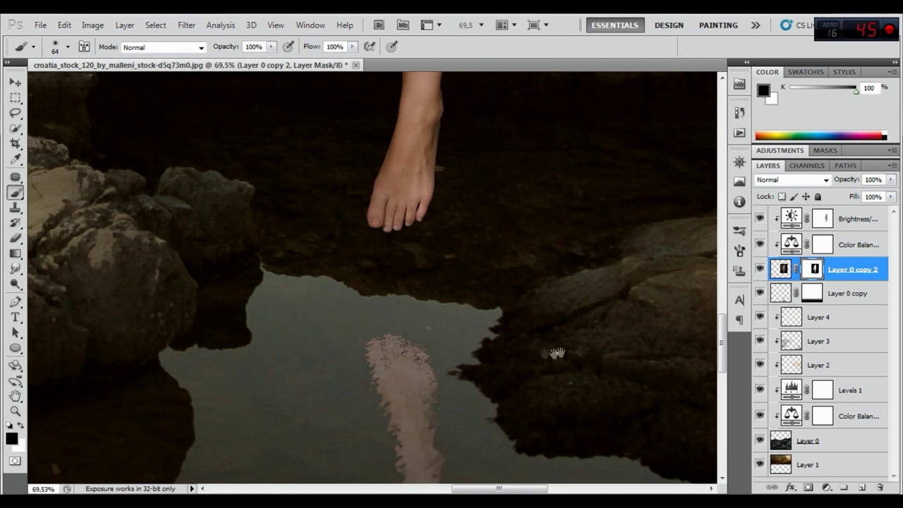
Step: Enlarge the brush to 504 px and paint the mask to reveal the woman over the right rocks
{"action": "left_click_drag", "start_coordinate": [534, 355], "coordinate": [214, 342]}
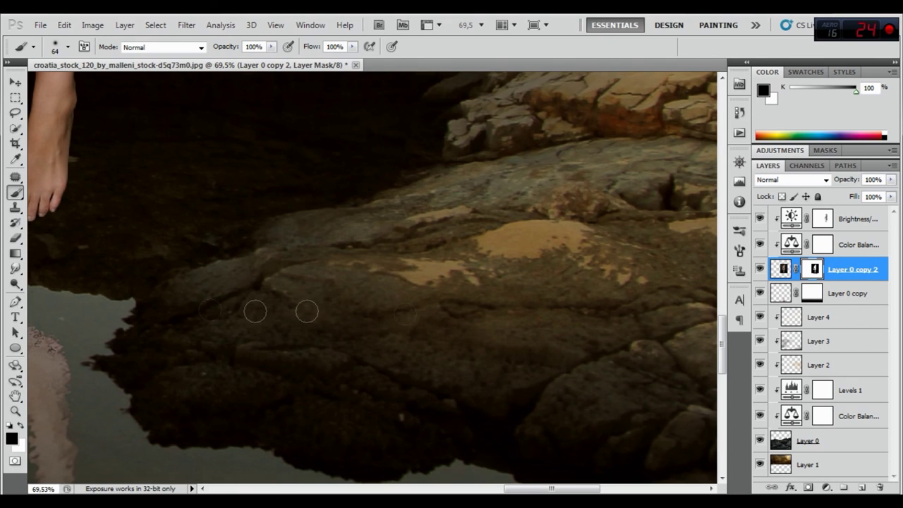
{"action": "scroll", "coordinate": [472, 298], "scroll_direction": "down", "scroll_amount": 3}
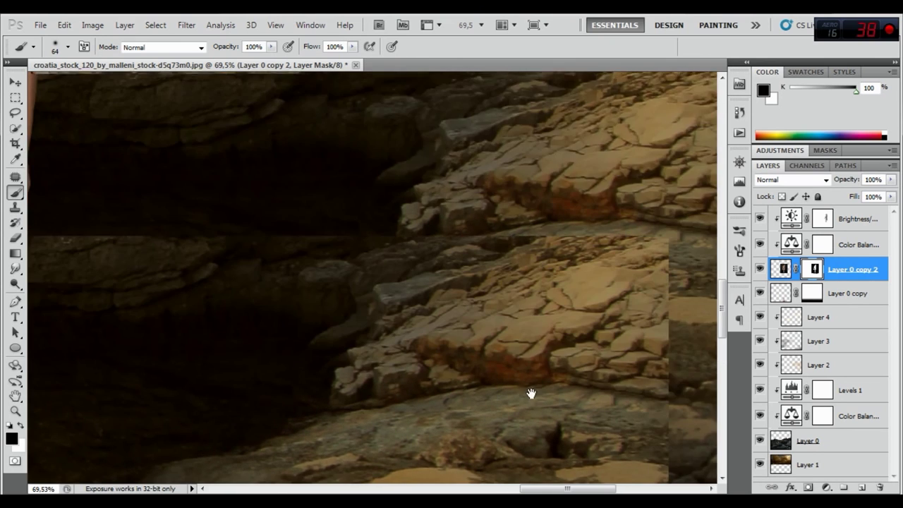
{"action": "scroll", "coordinate": [450, 226], "scroll_direction": "down", "scroll_amount": 3}
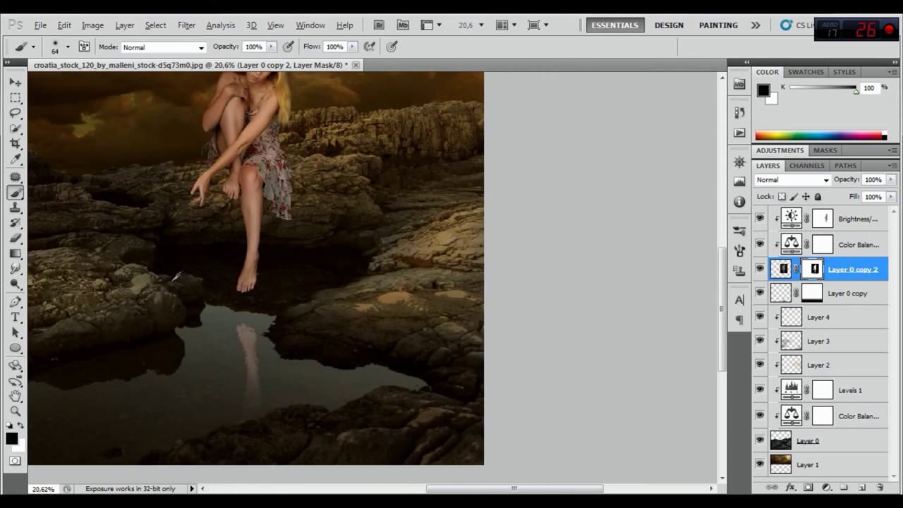
{"action": "scroll", "coordinate": [317, 329], "scroll_direction": "up", "scroll_amount": 2}
{"action": "scroll", "coordinate": [317, 329], "scroll_direction": "up", "scroll_amount": 2}
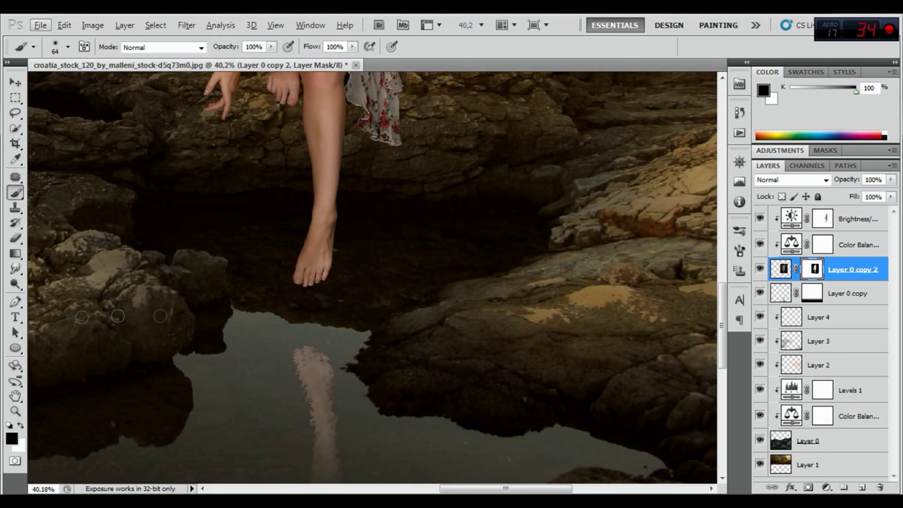
{"action": "left_click_drag", "start_coordinate": [129, 284], "coordinate": [402, 286]}
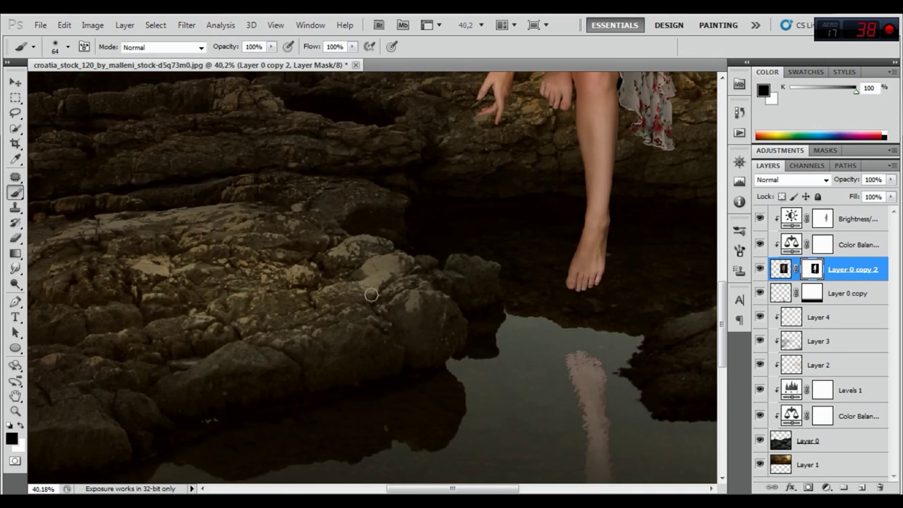
{"action": "scroll", "coordinate": [372, 296], "scroll_direction": "down", "scroll_amount": 3}
{"action": "scroll", "coordinate": [376, 252], "scroll_direction": "down", "scroll_amount": 2}
{"action": "scroll", "coordinate": [381, 255], "scroll_direction": "down", "scroll_amount": 1}
{"action": "right_click", "coordinate": [393, 262]}
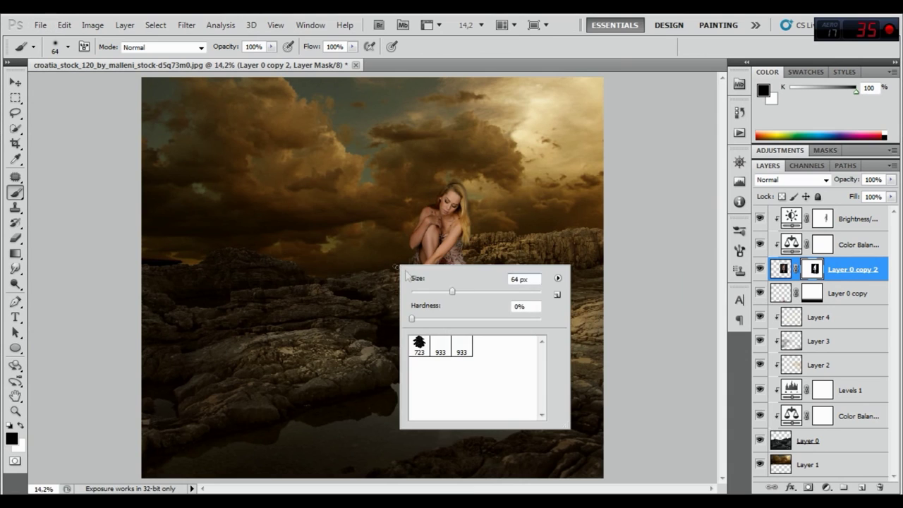
{"action": "left_click", "coordinate": [527, 291]}
{"action": "key", "text": "Return"}
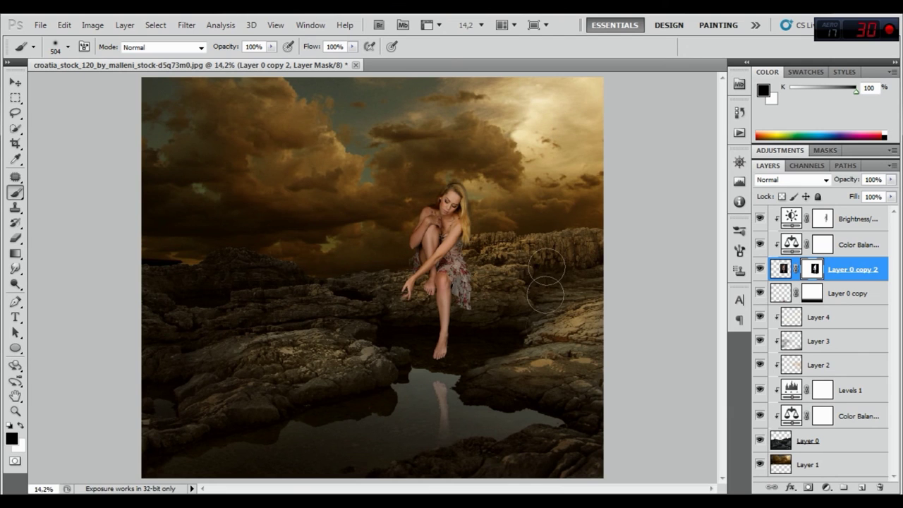
{"action": "left_click_drag", "start_coordinate": [535, 342], "coordinate": [382, 358]}
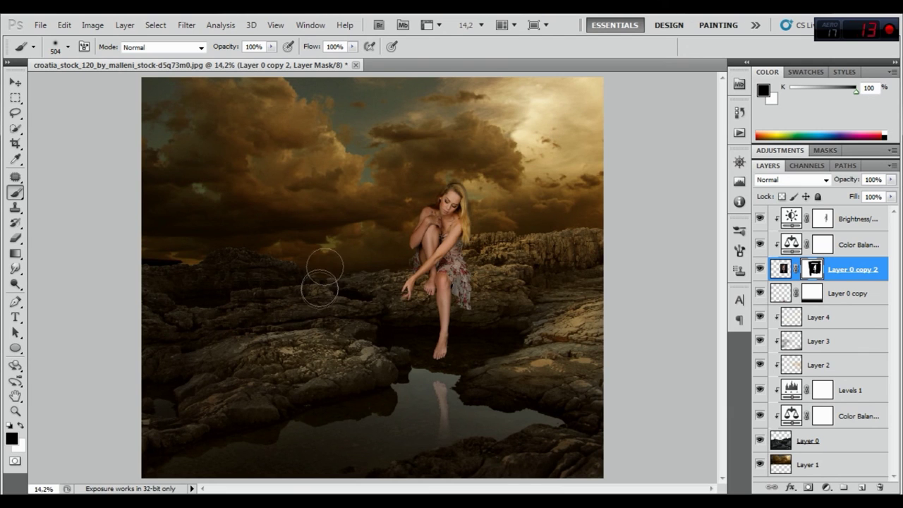
{"action": "left_click", "coordinate": [783, 294]}
Step: Lower the reflection layer's opacity to 25%
{"action": "scroll", "coordinate": [428, 395], "scroll_direction": "up", "scroll_amount": 3}
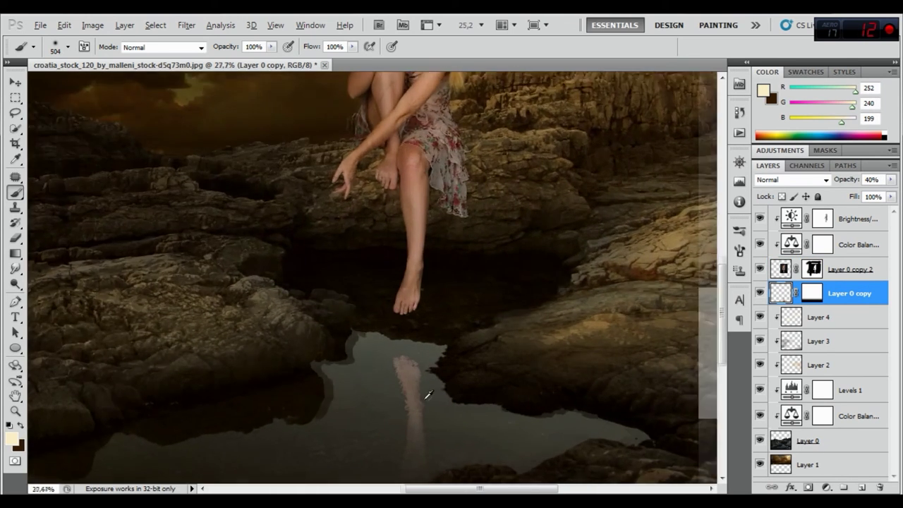
{"action": "scroll", "coordinate": [428, 396], "scroll_direction": "up", "scroll_amount": 2}
{"action": "scroll", "coordinate": [414, 373], "scroll_direction": "up", "scroll_amount": 1}
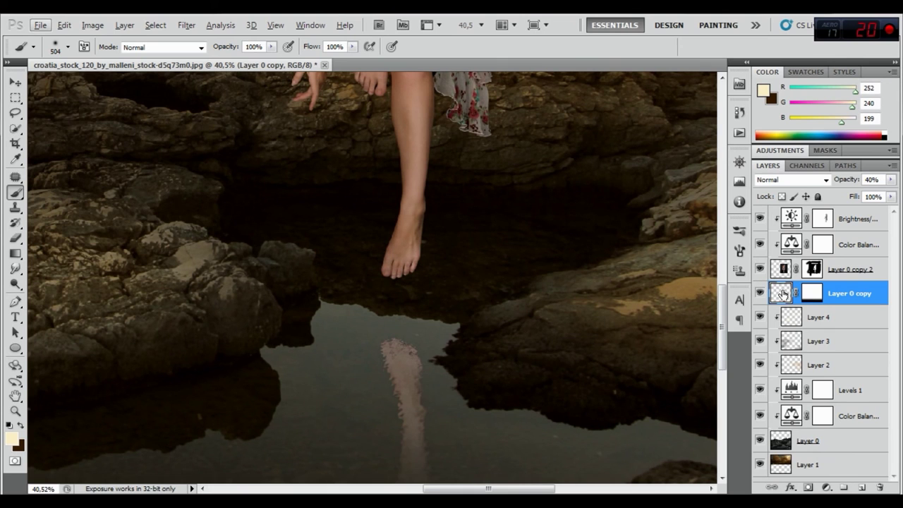
{"action": "left_click_drag", "start_coordinate": [845, 182], "coordinate": [838, 183]}
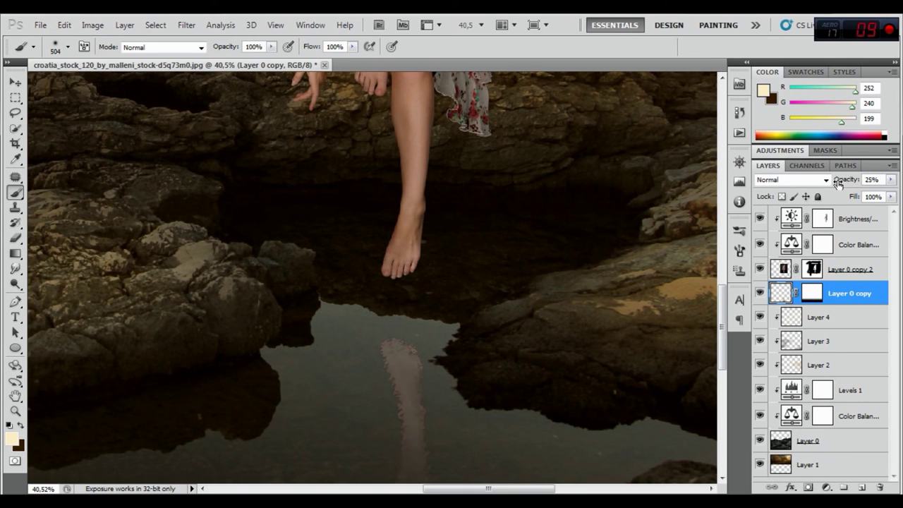
{"action": "scroll", "coordinate": [440, 169], "scroll_direction": "down", "scroll_amount": 1}
{"action": "scroll", "coordinate": [432, 178], "scroll_direction": "down", "scroll_amount": 3}
{"action": "scroll", "coordinate": [432, 179], "scroll_direction": "down", "scroll_amount": 1}
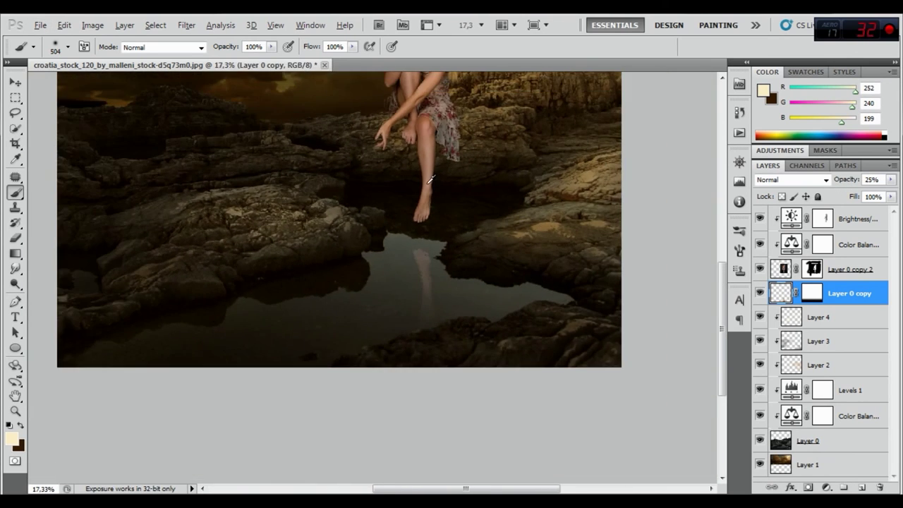
{"action": "scroll", "coordinate": [432, 179], "scroll_direction": "down", "scroll_amount": 2}
{"action": "scroll", "coordinate": [432, 179], "scroll_direction": "down", "scroll_amount": 1}
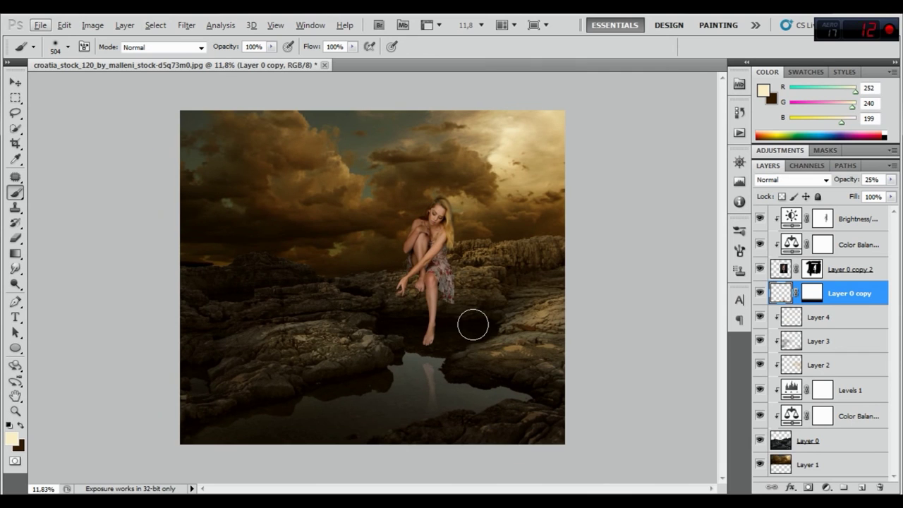
Step: Apply Layer 0 copy 2's mask permanently and give the woman a fresh white mask
{"action": "left_click", "coordinate": [814, 270]}
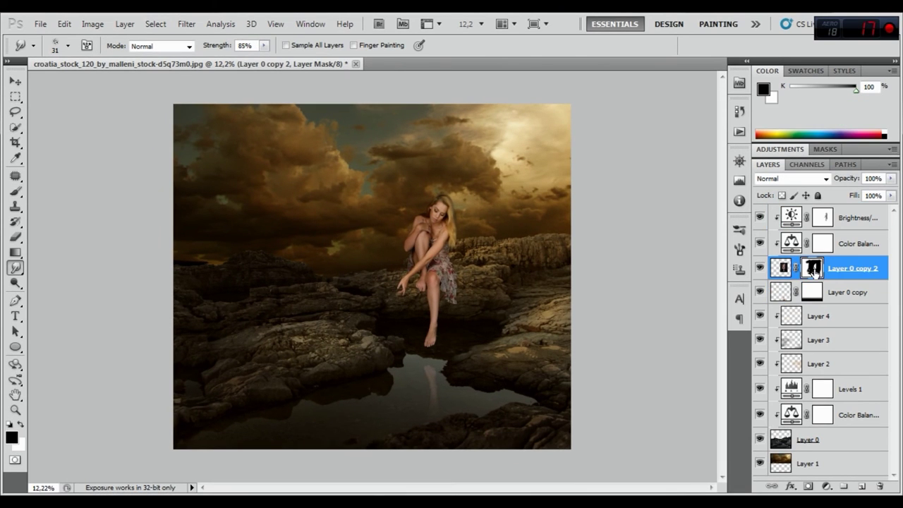
{"action": "right_click", "coordinate": [814, 270]}
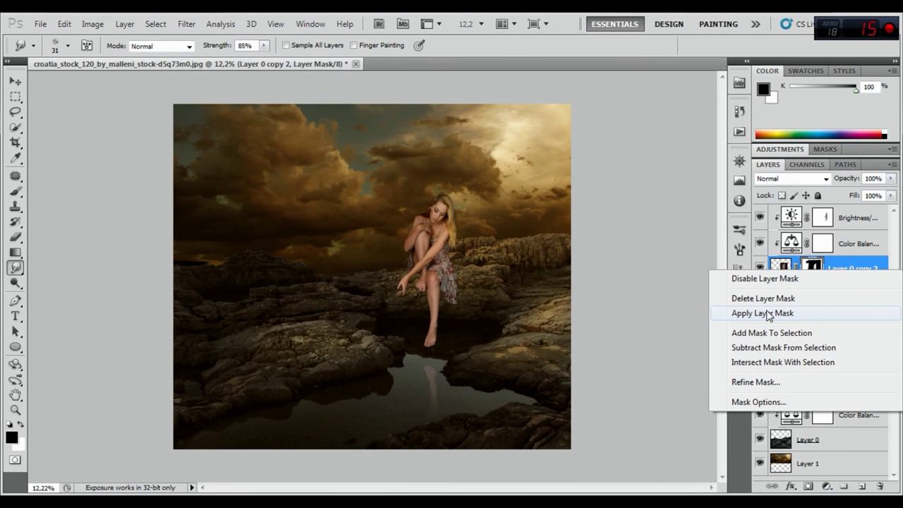
{"action": "left_click", "coordinate": [776, 312]}
{"action": "left_click", "coordinate": [808, 487]}
{"action": "left_click", "coordinate": [781, 268]}
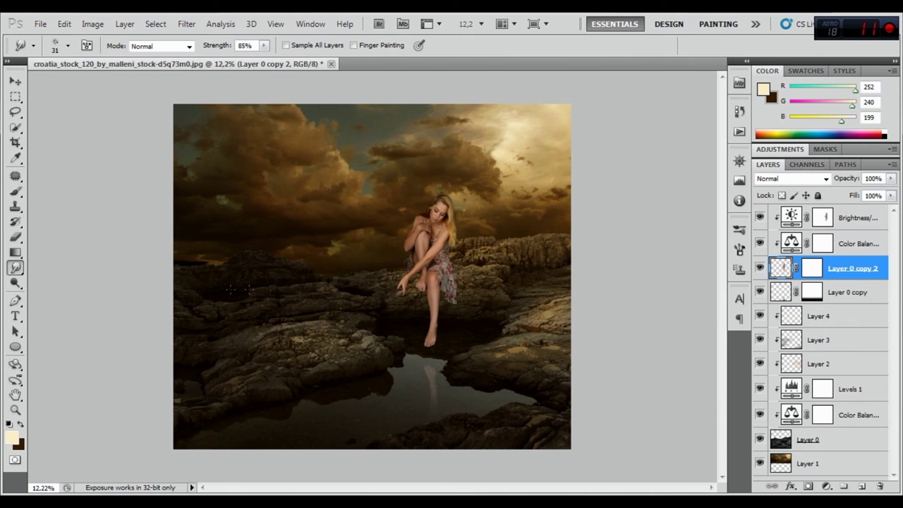
{"action": "right_click", "coordinate": [25, 270]}
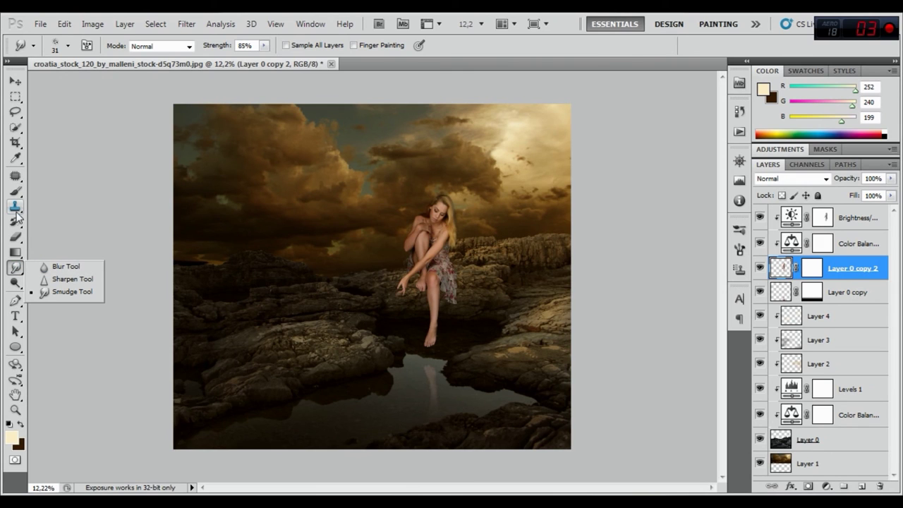
Step: Give the Smudge Tool a soft 32 px brush
{"action": "left_click", "coordinate": [68, 47]}
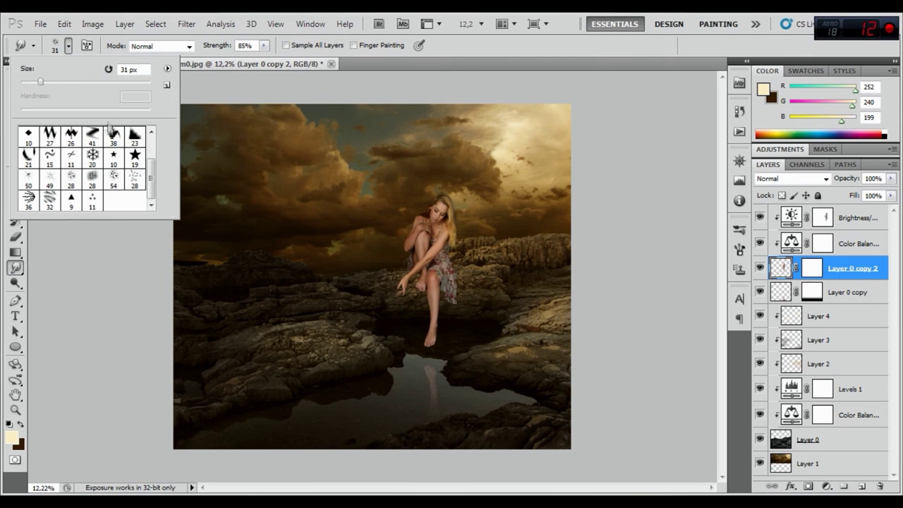
{"action": "left_click", "coordinate": [71, 180]}
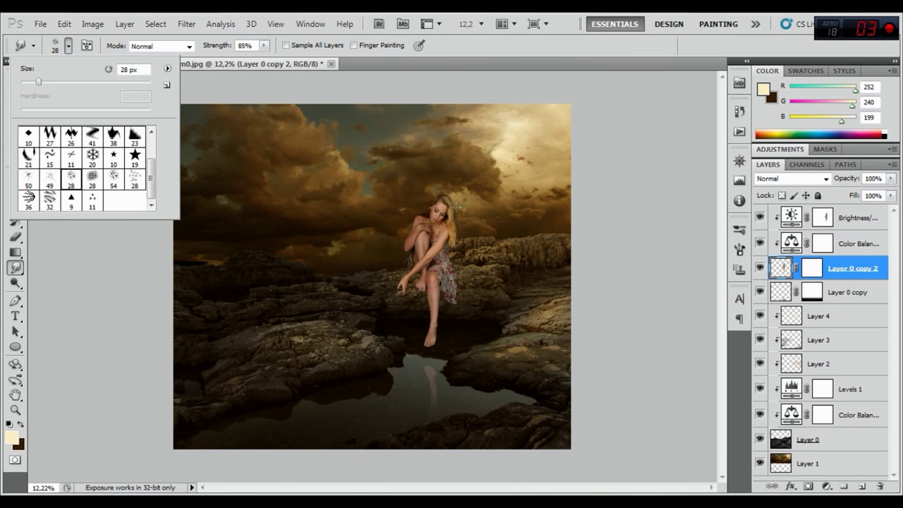
{"action": "left_click", "coordinate": [531, 62]}
{"action": "scroll", "coordinate": [459, 212], "scroll_direction": "up", "scroll_amount": 5}
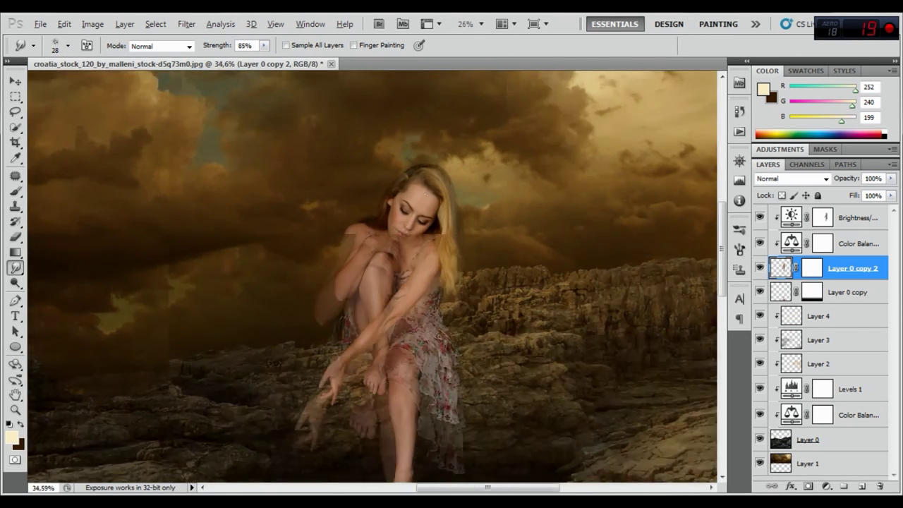
{"action": "scroll", "coordinate": [462, 214], "scroll_direction": "up", "scroll_amount": 3}
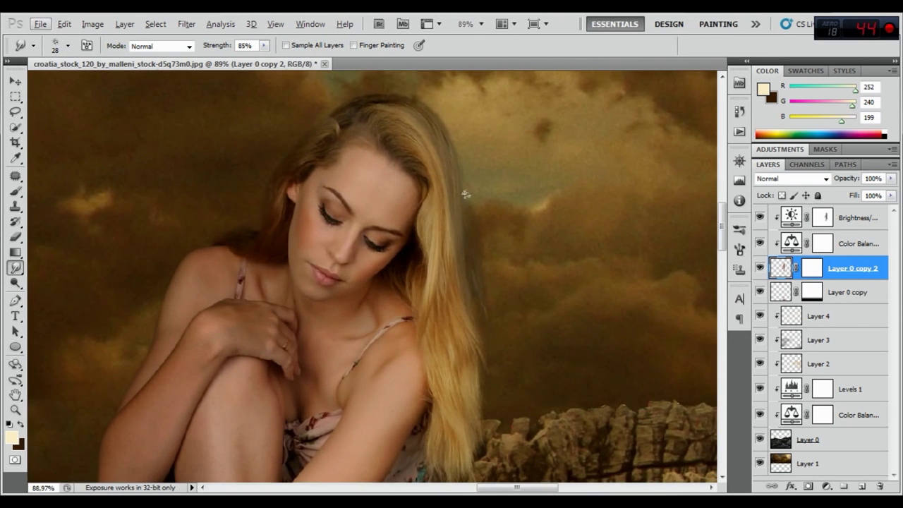
{"action": "scroll", "coordinate": [468, 197], "scroll_direction": "up", "scroll_amount": 1}
{"action": "right_click", "coordinate": [472, 200]}
{"action": "left_click_drag", "start_coordinate": [513, 230], "coordinate": [516, 230]}
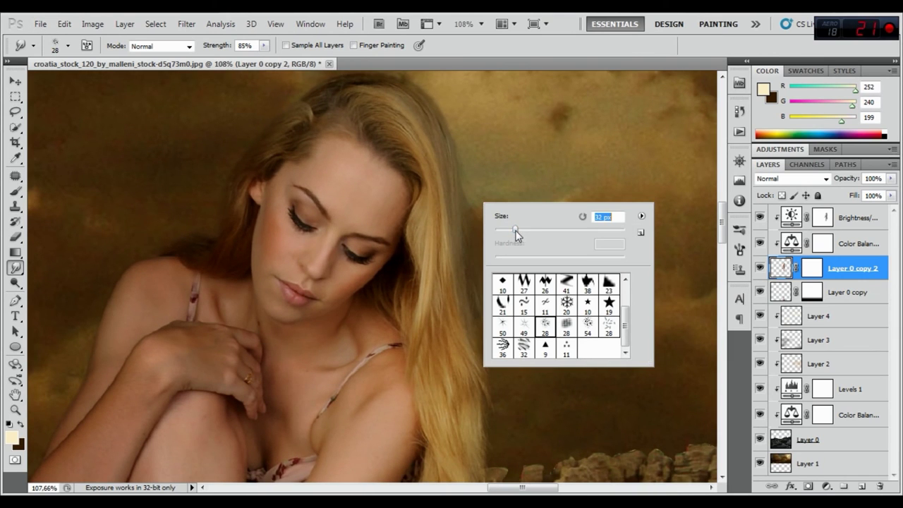
{"action": "left_click", "coordinate": [402, 137]}
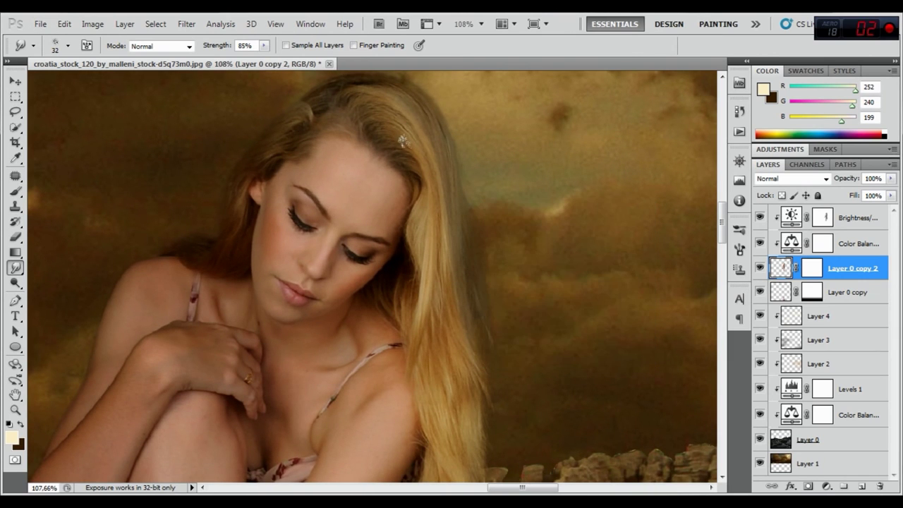
Step: Smudge a hair strand outward, stretching it down and to the right
{"action": "left_click_drag", "start_coordinate": [428, 277], "coordinate": [419, 334]}
{"action": "left_click_drag", "start_coordinate": [462, 244], "coordinate": [437, 204]}
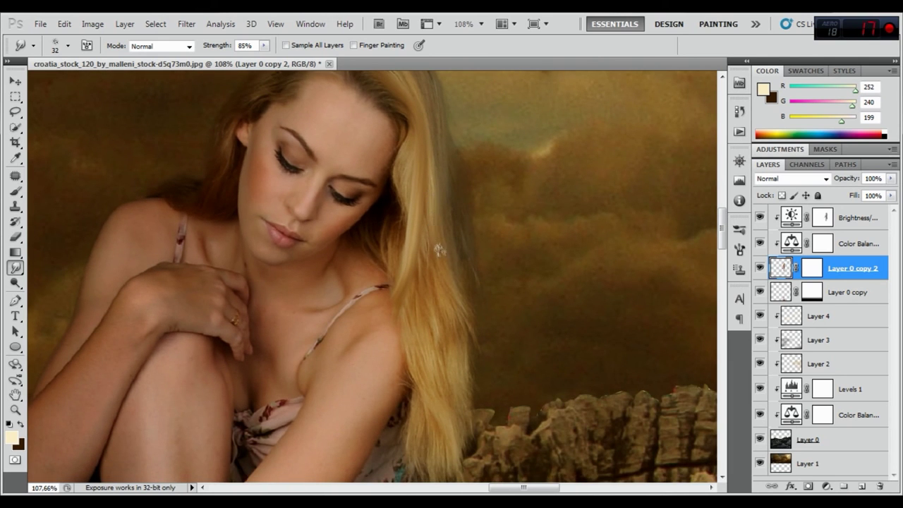
{"action": "left_click_drag", "start_coordinate": [455, 296], "coordinate": [503, 354]}
{"action": "left_click_drag", "start_coordinate": [459, 302], "coordinate": [502, 360]}
{"action": "left_click_drag", "start_coordinate": [466, 307], "coordinate": [524, 377]}
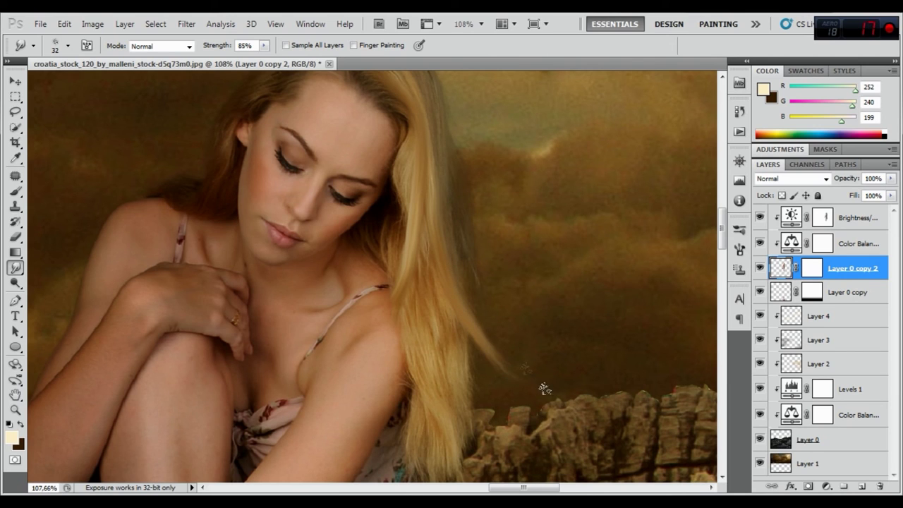
{"action": "left_click_drag", "start_coordinate": [464, 318], "coordinate": [537, 387]}
Step: Streak the lower hair strands down and right toward the rocks
{"action": "left_click_drag", "start_coordinate": [557, 334], "coordinate": [530, 258]}
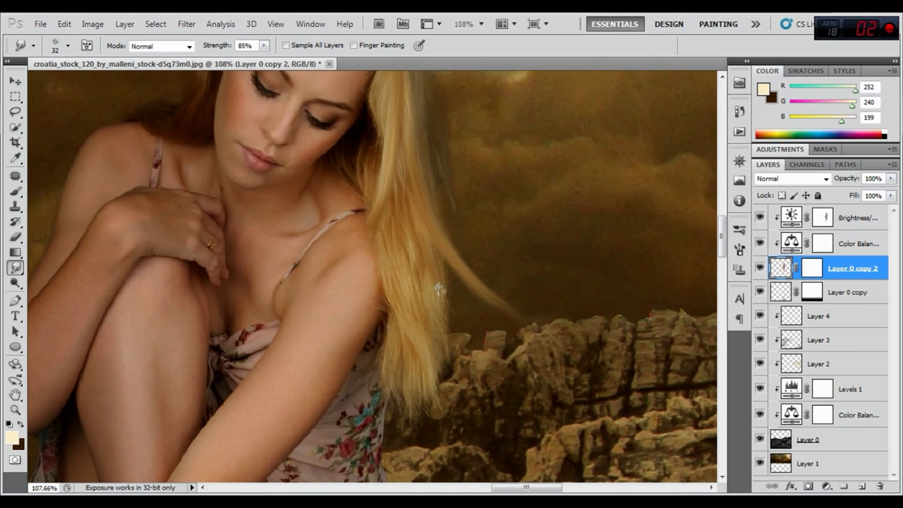
{"action": "left_click_drag", "start_coordinate": [439, 347], "coordinate": [449, 384]}
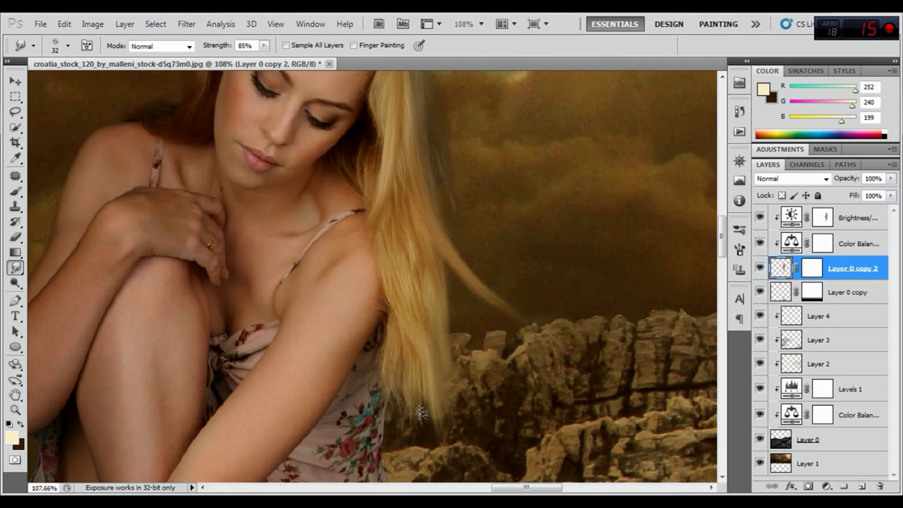
{"action": "mouse_move", "coordinate": [434, 396]}
{"action": "left_mouse_down"}
{"action": "mouse_move", "coordinate": [434, 351]}
{"action": "mouse_move", "coordinate": [423, 341]}
{"action": "left_mouse_up"}
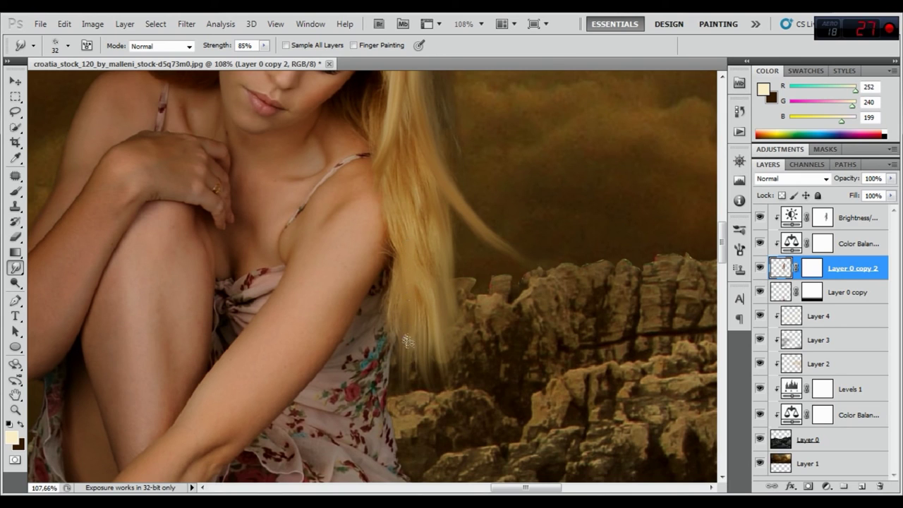
{"action": "left_click_drag", "start_coordinate": [417, 325], "coordinate": [423, 395]}
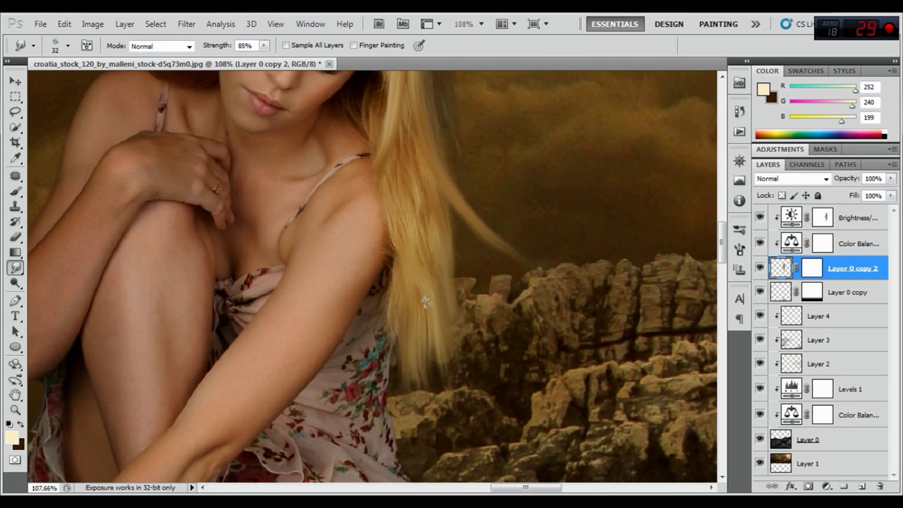
{"action": "left_click_drag", "start_coordinate": [426, 302], "coordinate": [437, 395]}
{"action": "left_click_drag", "start_coordinate": [443, 315], "coordinate": [470, 385]}
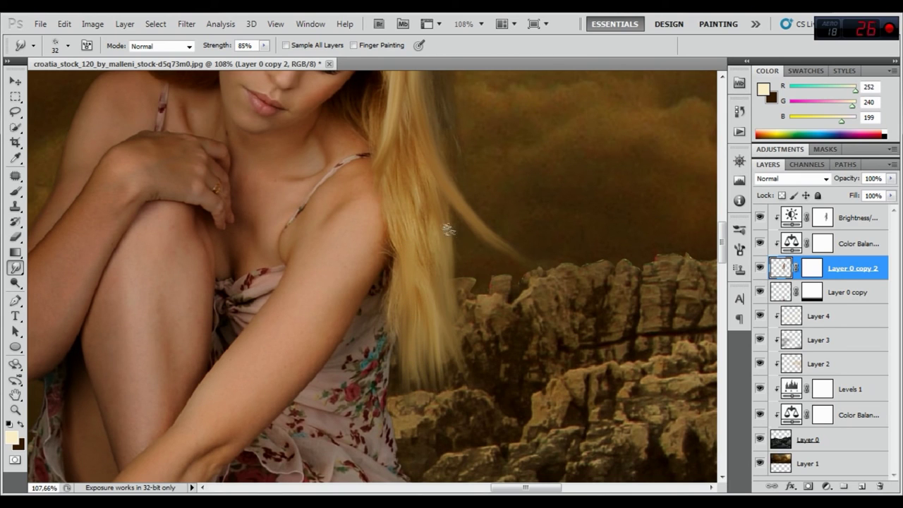
{"action": "left_click_drag", "start_coordinate": [447, 303], "coordinate": [479, 365]}
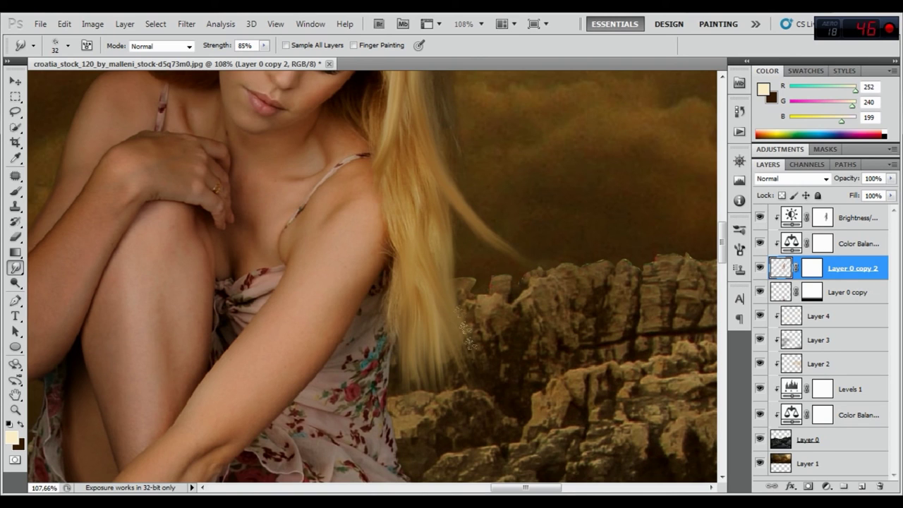
{"action": "left_click_drag", "start_coordinate": [437, 240], "coordinate": [495, 377]}
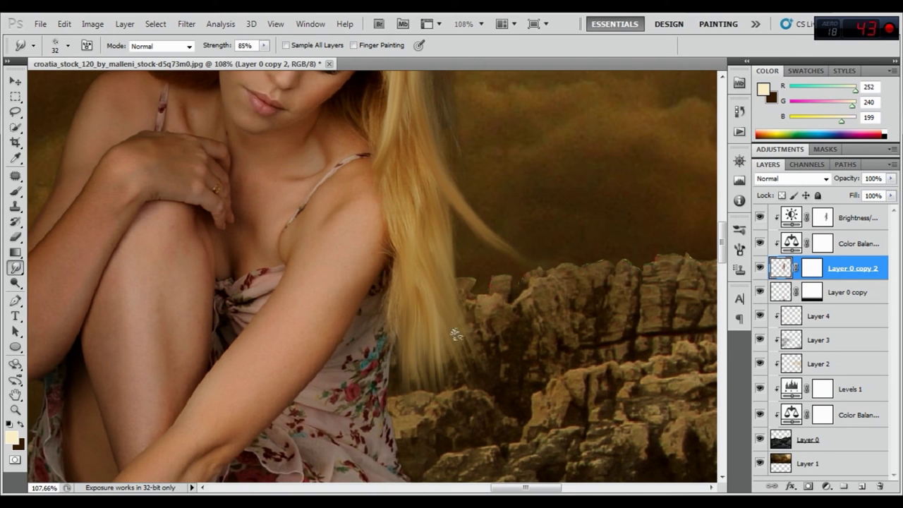
{"action": "left_click_drag", "start_coordinate": [459, 329], "coordinate": [494, 396]}
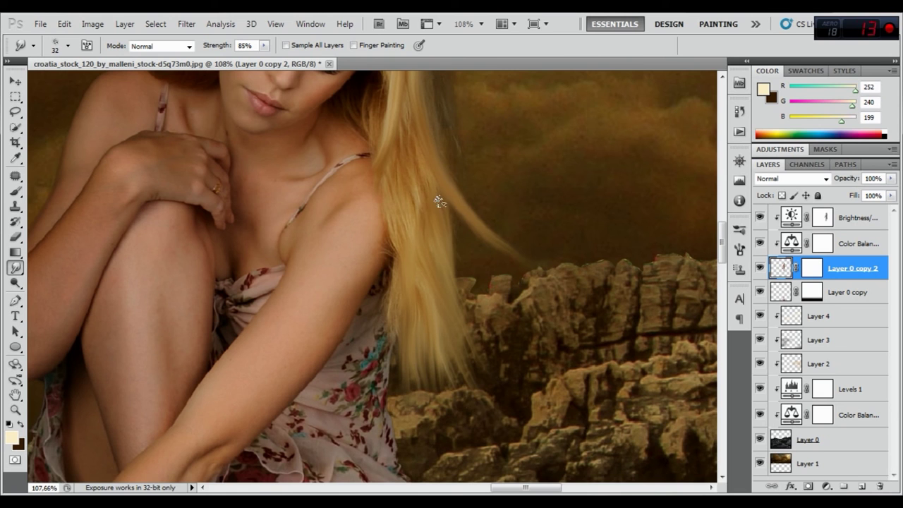
{"action": "left_click_drag", "start_coordinate": [470, 146], "coordinate": [470, 292]}
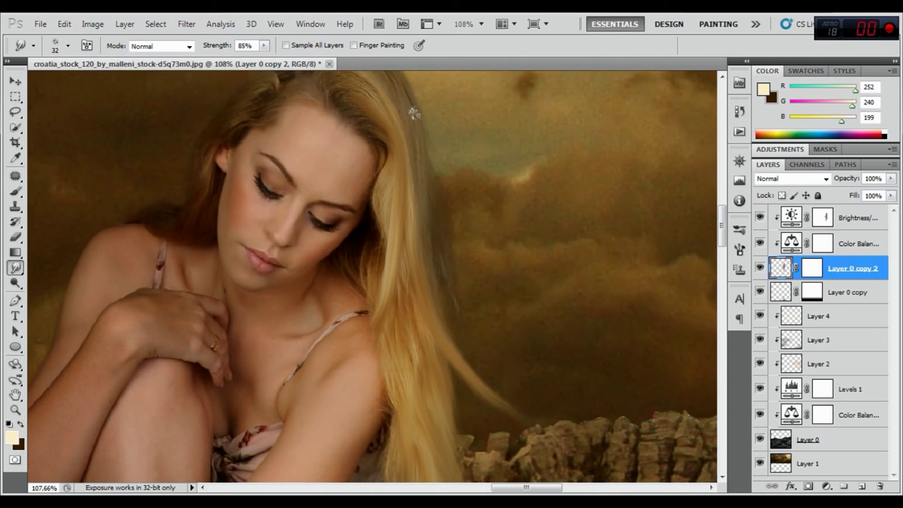
Step: Smudge soft wisps along the hair edges on Layer 0 copy 2, lengthening a strand tip rightward
{"action": "mouse_move", "coordinate": [423, 150]}
{"action": "left_mouse_down"}
{"action": "mouse_move", "coordinate": [433, 212]}
{"action": "mouse_move", "coordinate": [458, 262]}
{"action": "left_mouse_up"}
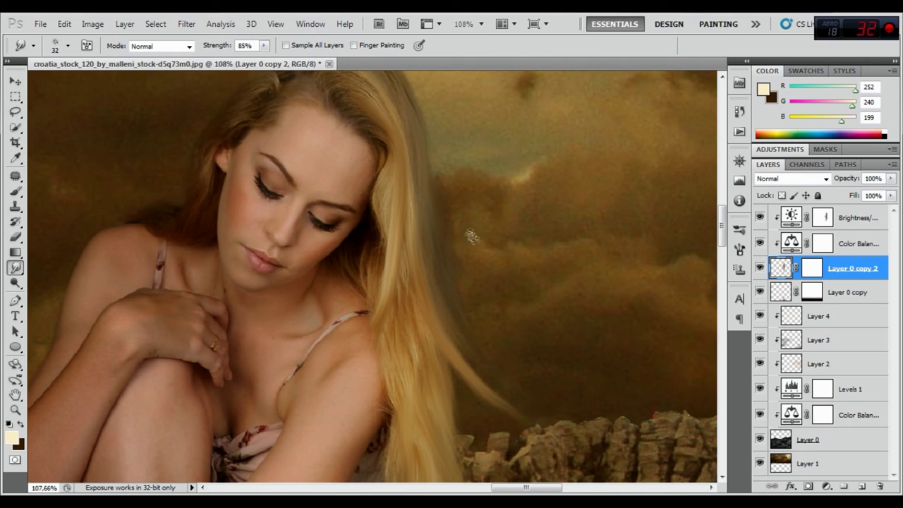
{"action": "left_click_drag", "start_coordinate": [427, 154], "coordinate": [517, 215]}
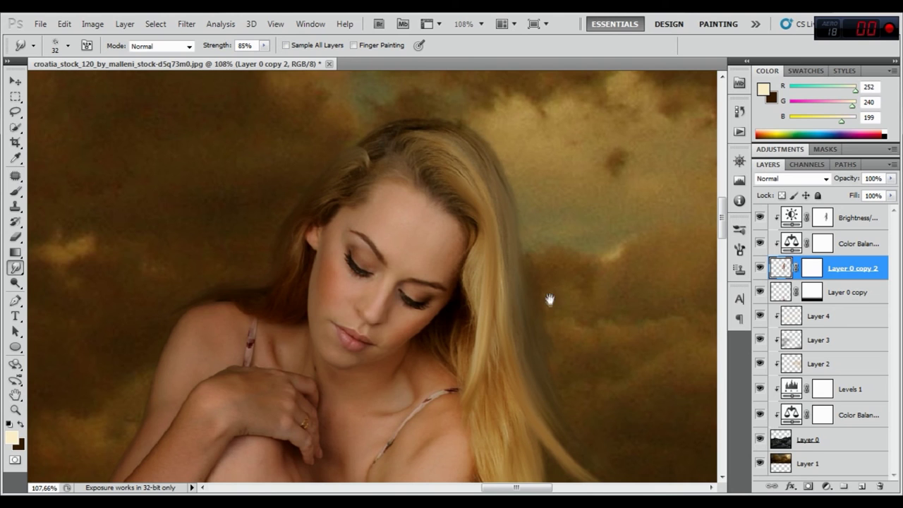
{"action": "left_click_drag", "start_coordinate": [550, 300], "coordinate": [504, 199]}
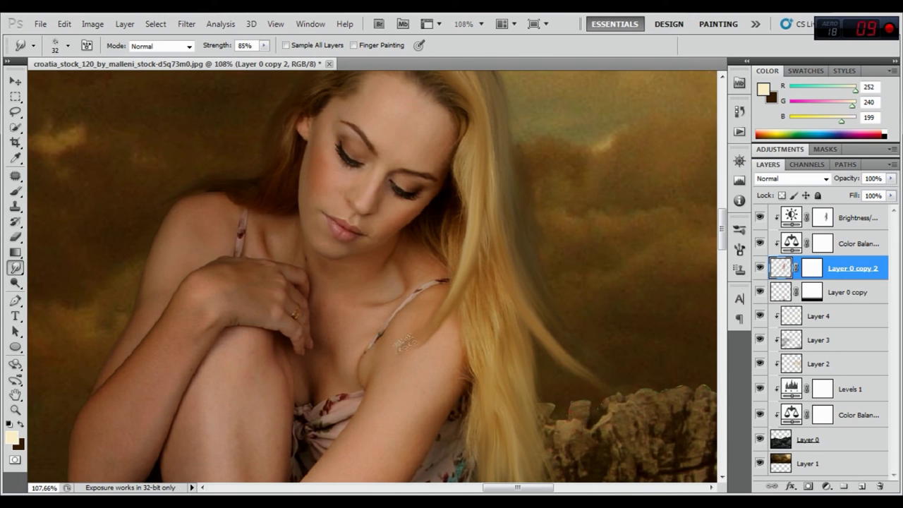
{"action": "scroll", "coordinate": [480, 277], "scroll_direction": "up", "scroll_amount": 3}
{"action": "scroll", "coordinate": [480, 279], "scroll_direction": "up", "scroll_amount": 3}
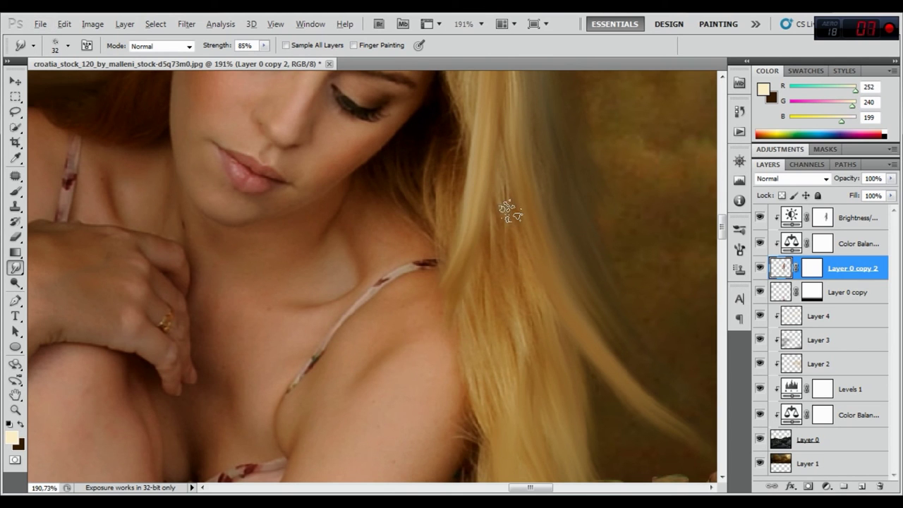
{"action": "scroll", "coordinate": [505, 206], "scroll_direction": "down", "scroll_amount": 2}
{"action": "scroll", "coordinate": [508, 208], "scroll_direction": "down", "scroll_amount": 2}
{"action": "left_click_drag", "start_coordinate": [477, 165], "coordinate": [458, 196]}
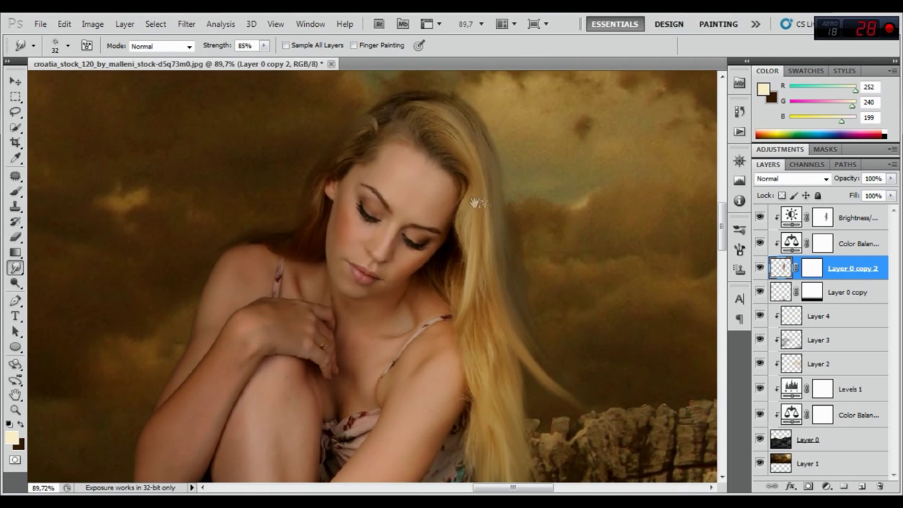
{"action": "left_click_drag", "start_coordinate": [565, 325], "coordinate": [530, 265]}
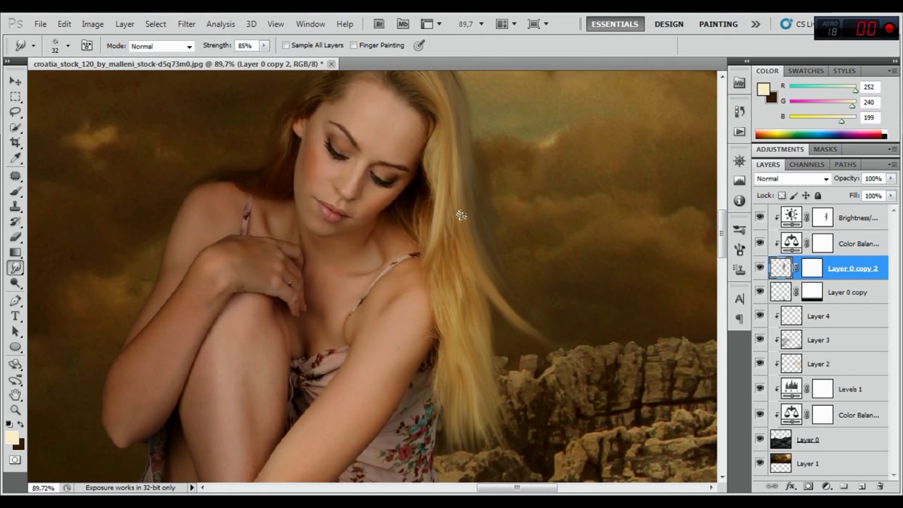
{"action": "left_click_drag", "start_coordinate": [497, 300], "coordinate": [547, 342]}
Step: Zoom in on the crown of the woman's head, then zoom out to view the full seashore
{"action": "scroll", "coordinate": [480, 339], "scroll_direction": "down", "scroll_amount": 3}
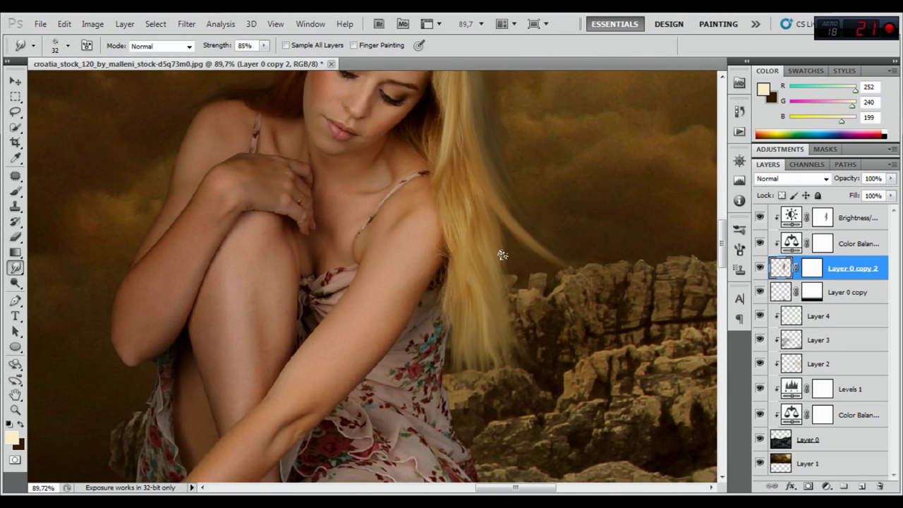
{"action": "scroll", "coordinate": [560, 262], "scroll_direction": "up", "scroll_amount": 2}
{"action": "scroll", "coordinate": [494, 197], "scroll_direction": "up", "scroll_amount": 1}
{"action": "scroll", "coordinate": [526, 199], "scroll_direction": "up", "scroll_amount": 2}
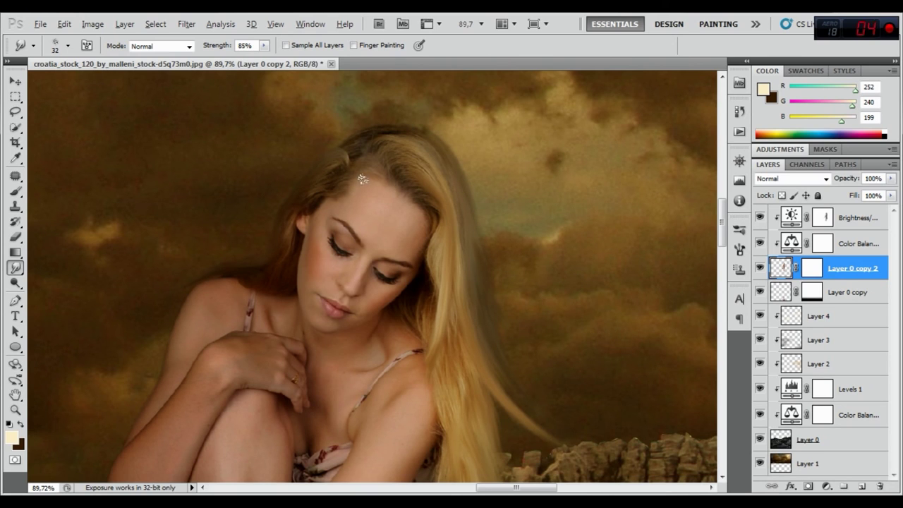
{"action": "scroll", "coordinate": [245, 216], "scroll_direction": "up", "scroll_amount": 3}
{"action": "scroll", "coordinate": [283, 177], "scroll_direction": "up", "scroll_amount": 1}
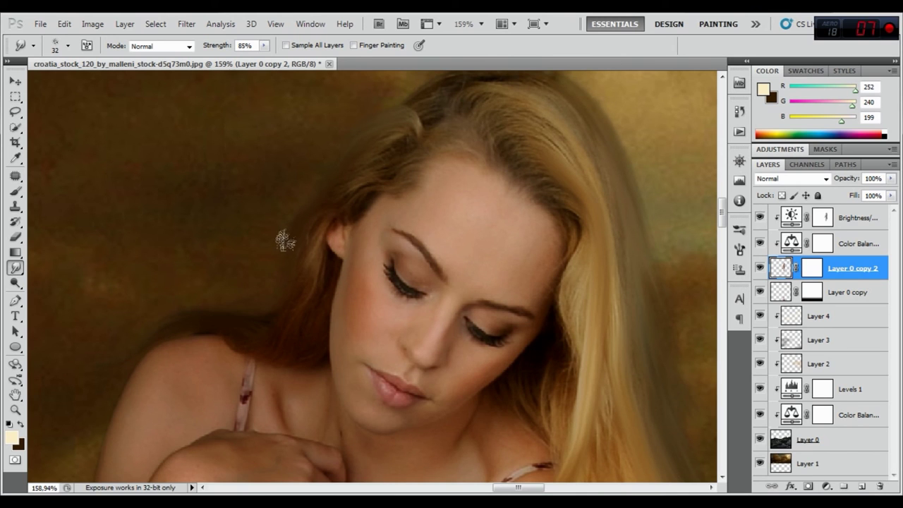
{"action": "mouse_move", "coordinate": [459, 101]}
{"action": "left_mouse_down"}
{"action": "mouse_move", "coordinate": [369, 181]}
{"action": "mouse_move", "coordinate": [353, 150]}
{"action": "left_mouse_up"}
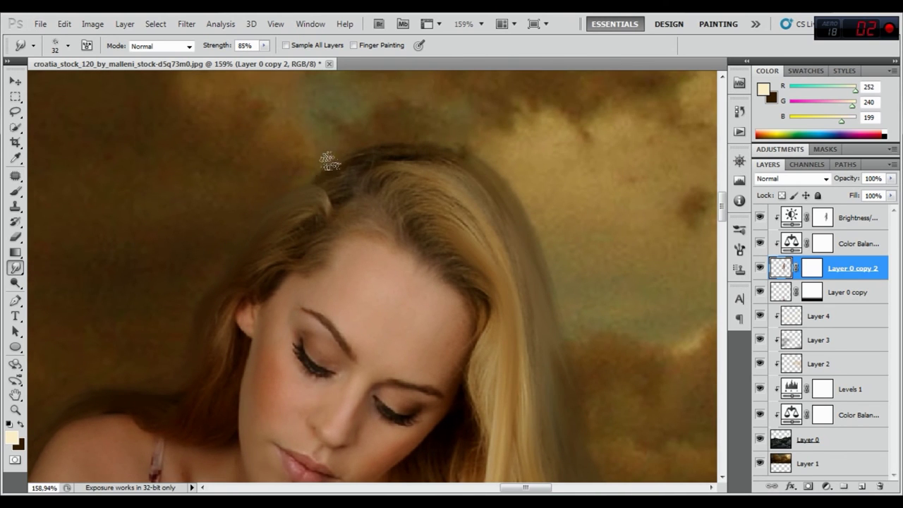
{"action": "scroll", "coordinate": [507, 134], "scroll_direction": "down", "scroll_amount": 3}
{"action": "scroll", "coordinate": [487, 155], "scroll_direction": "down", "scroll_amount": 3}
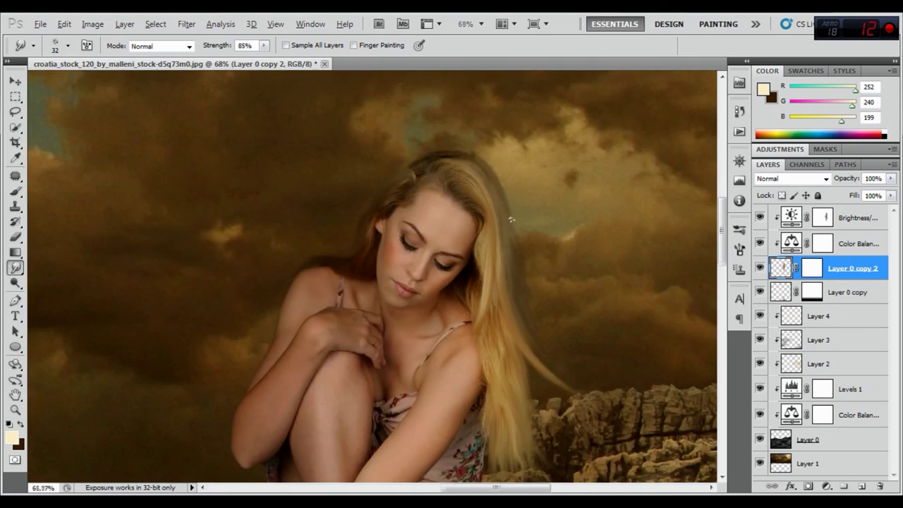
{"action": "scroll", "coordinate": [530, 212], "scroll_direction": "down", "scroll_amount": 2}
{"action": "scroll", "coordinate": [576, 292], "scroll_direction": "down", "scroll_amount": 2}
{"action": "scroll", "coordinate": [576, 292], "scroll_direction": "down", "scroll_amount": 1}
{"action": "scroll", "coordinate": [484, 243], "scroll_direction": "down", "scroll_amount": 1}
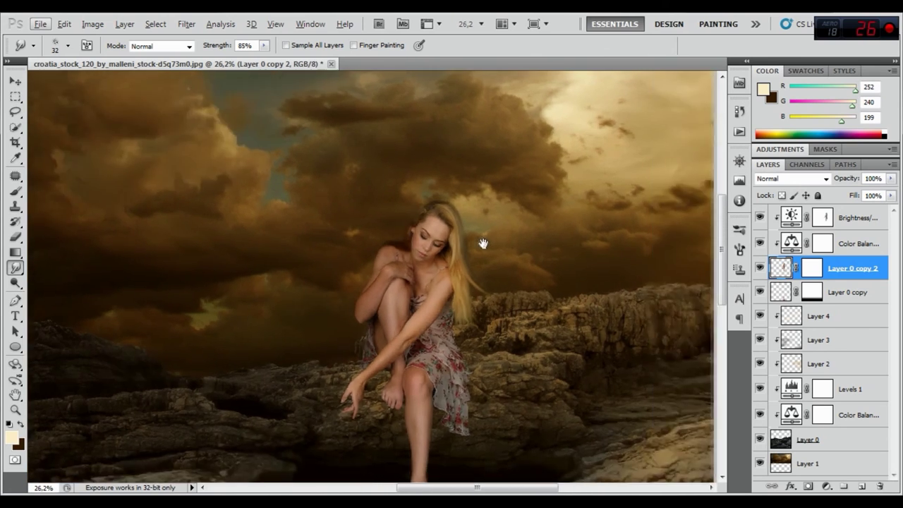
{"action": "scroll", "coordinate": [484, 242], "scroll_direction": "down", "scroll_amount": 1}
{"action": "scroll", "coordinate": [429, 221], "scroll_direction": "down", "scroll_amount": 2}
{"action": "scroll", "coordinate": [429, 221], "scroll_direction": "down", "scroll_amount": 2}
{"action": "scroll", "coordinate": [429, 221], "scroll_direction": "up", "scroll_amount": 1}
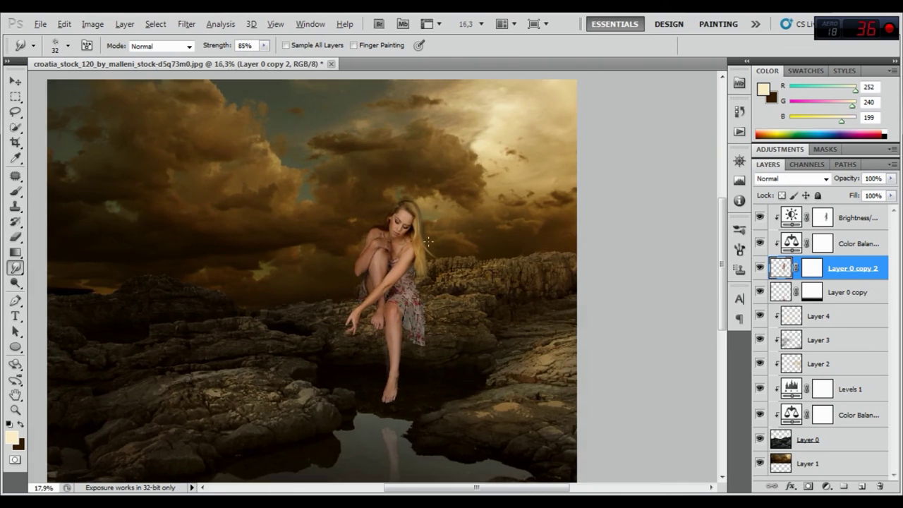
Step: Add an Inner Shadow to the woman's layer with a cream colour, 100% opacity and 54° angle
{"action": "right_click", "coordinate": [781, 269]}
{"action": "left_click", "coordinate": [774, 290]}
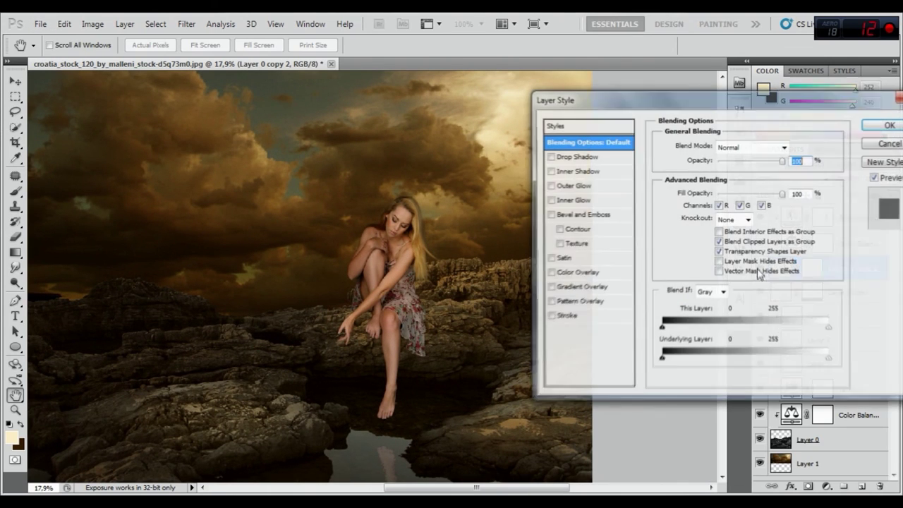
{"action": "left_click", "coordinate": [577, 171]}
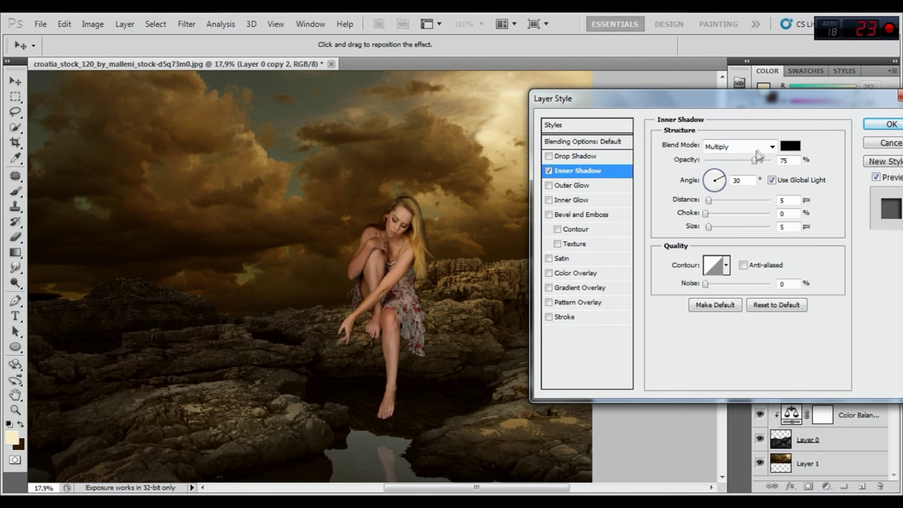
{"action": "left_click", "coordinate": [790, 146]}
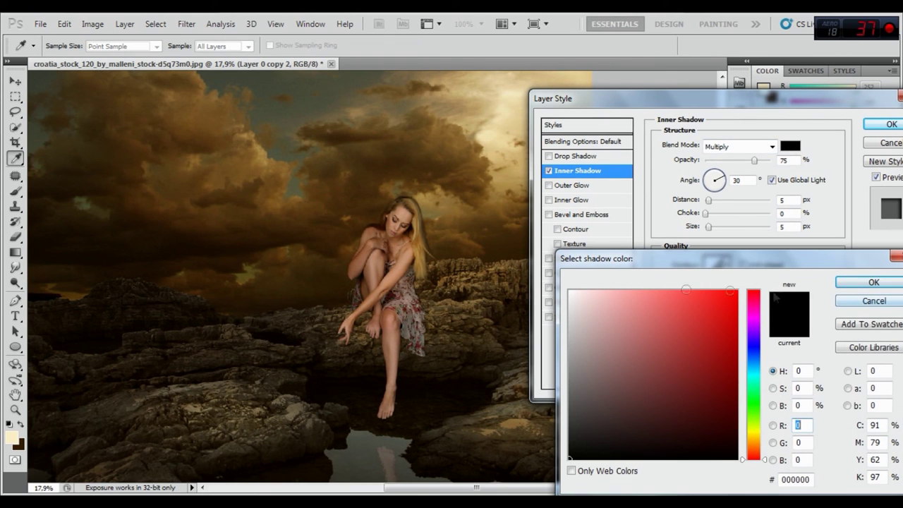
{"action": "left_click", "coordinate": [518, 87]}
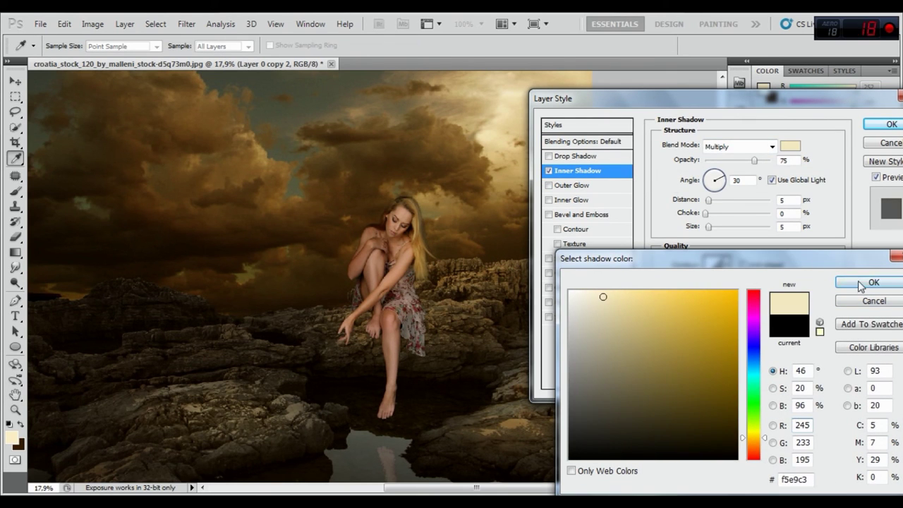
{"action": "left_click", "coordinate": [861, 286]}
{"action": "left_click_drag", "start_coordinate": [756, 161], "coordinate": [773, 161]}
{"action": "left_click", "coordinate": [755, 146]}
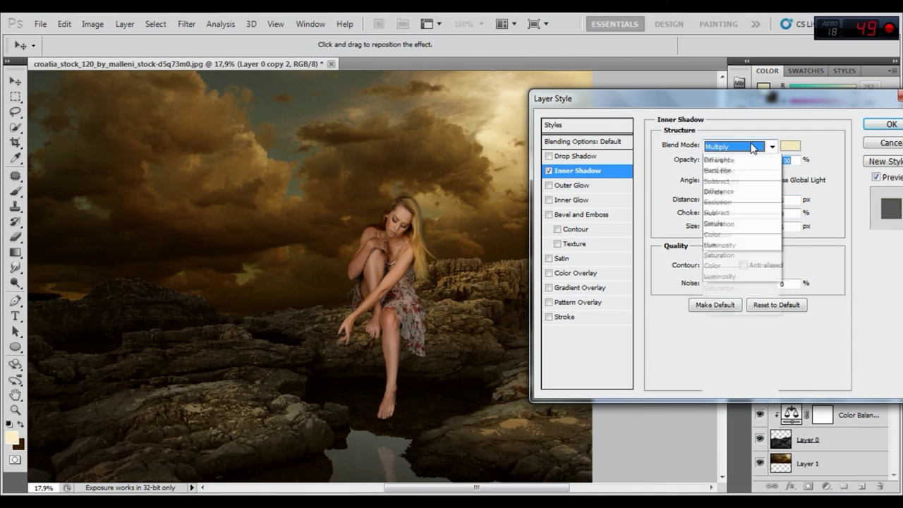
{"action": "left_click", "coordinate": [733, 255]}
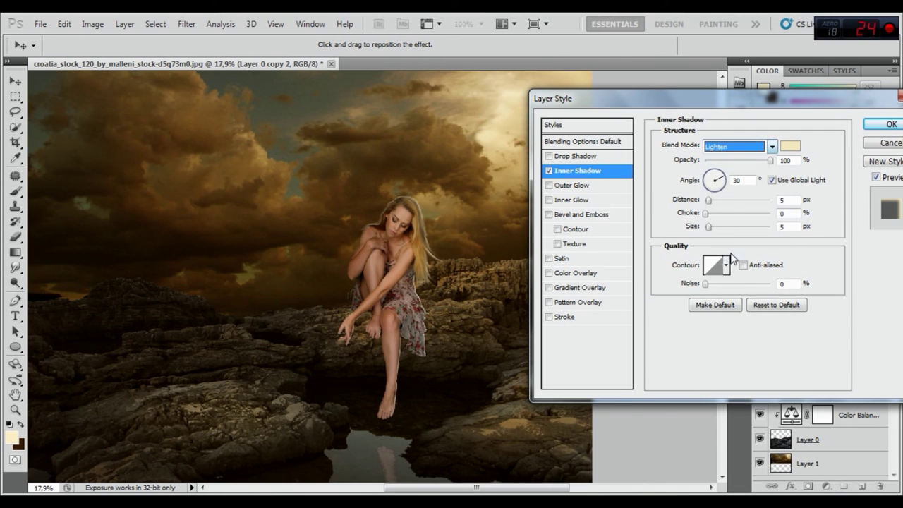
{"action": "left_click", "coordinate": [772, 180]}
{"action": "left_click", "coordinate": [721, 178]}
Step: Set the Inner Shadow to Screen mode, size 0, adjusted distance, and a saturated yellow colour
{"action": "left_click", "coordinate": [739, 147]}
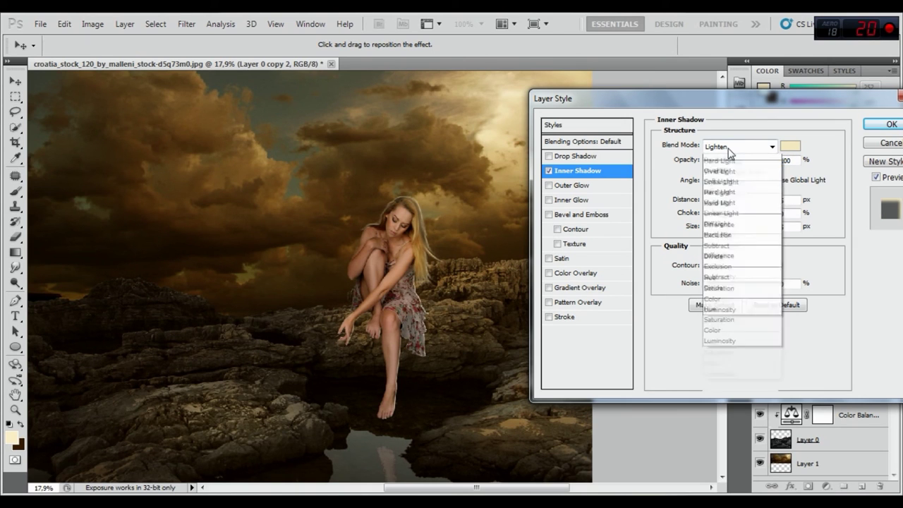
{"action": "left_click", "coordinate": [732, 274]}
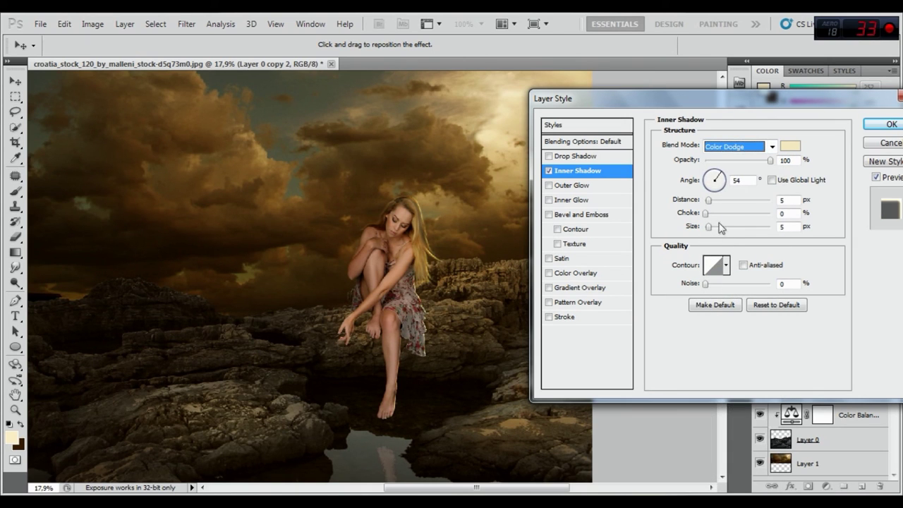
{"action": "left_click", "coordinate": [727, 148]}
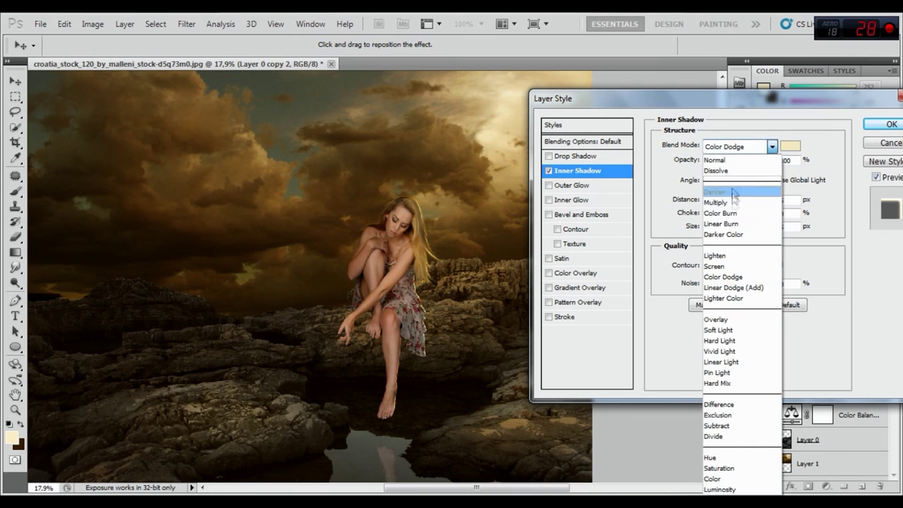
{"action": "left_click", "coordinate": [731, 263]}
{"action": "left_click_drag", "start_coordinate": [709, 225], "coordinate": [703, 228]}
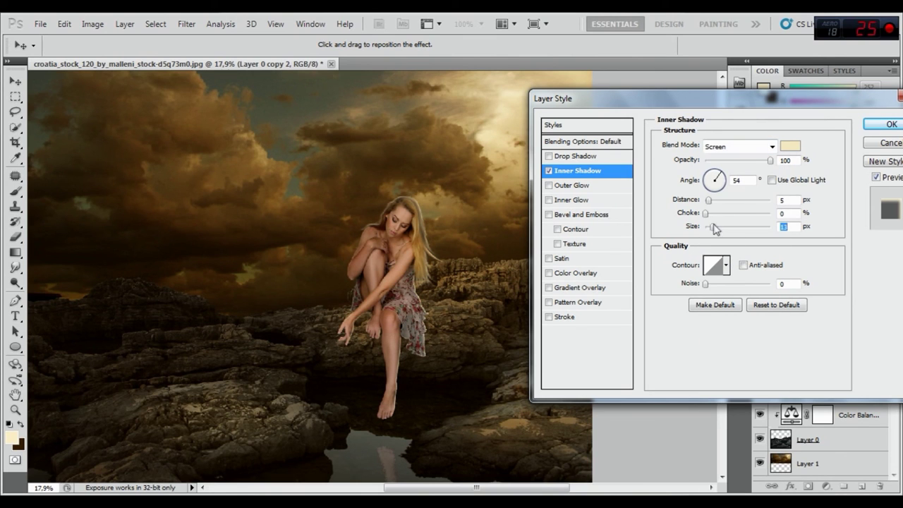
{"action": "left_click_drag", "start_coordinate": [709, 199], "coordinate": [711, 203]}
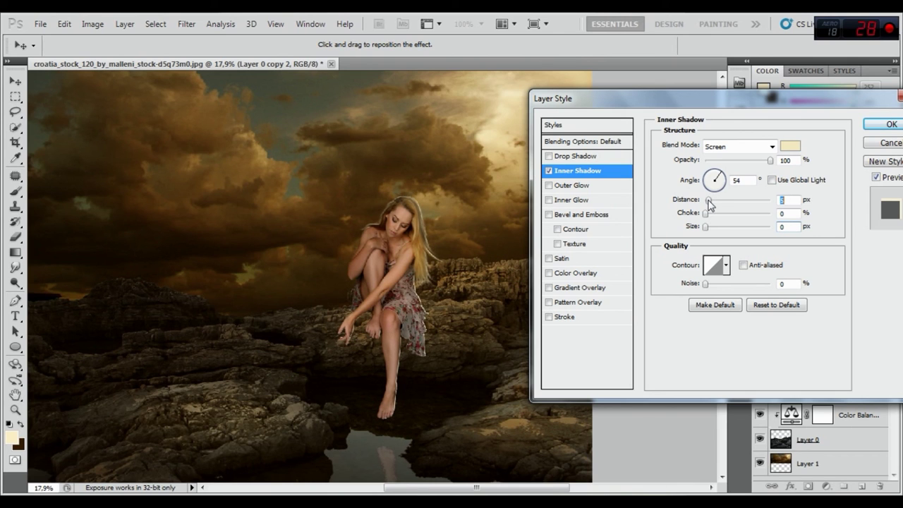
{"action": "left_click", "coordinate": [790, 145]}
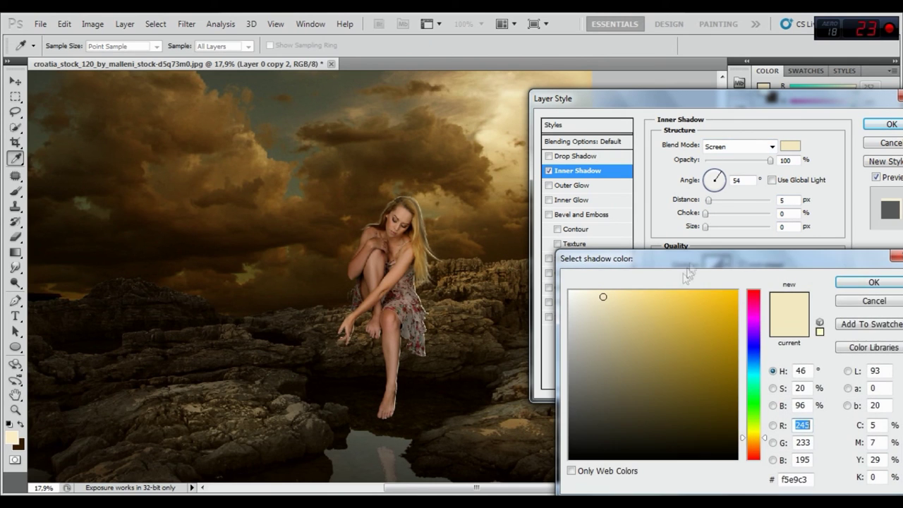
{"action": "left_click", "coordinate": [643, 297]}
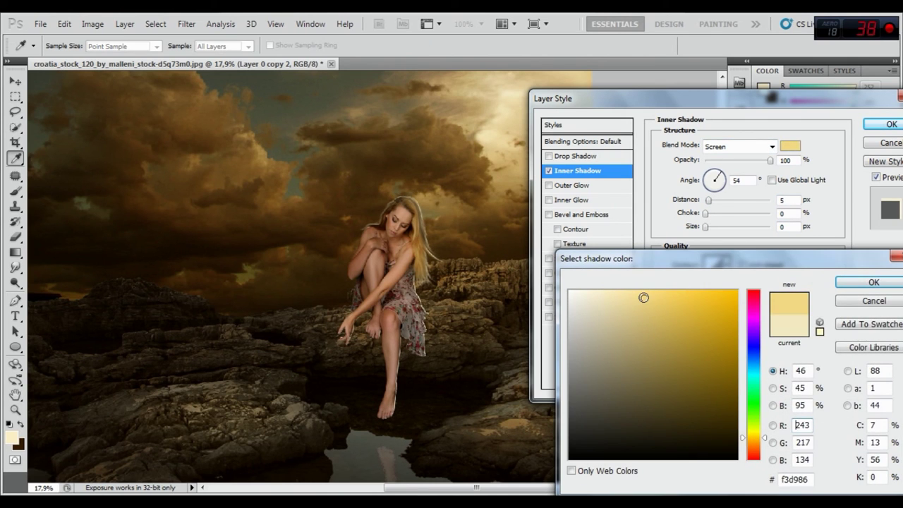
{"action": "left_click", "coordinate": [844, 282]}
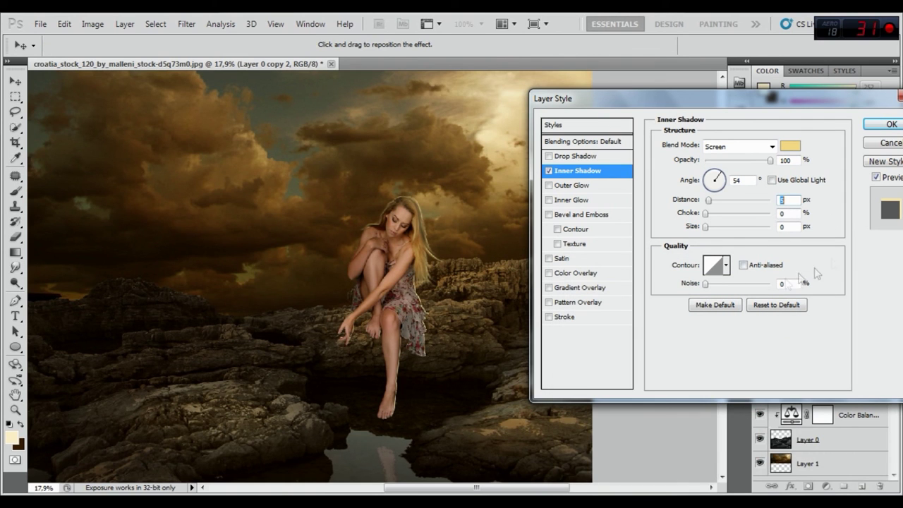
Step: Apply the Inner Shadow and split it out into its own separate layer
{"action": "left_click", "coordinate": [877, 177]}
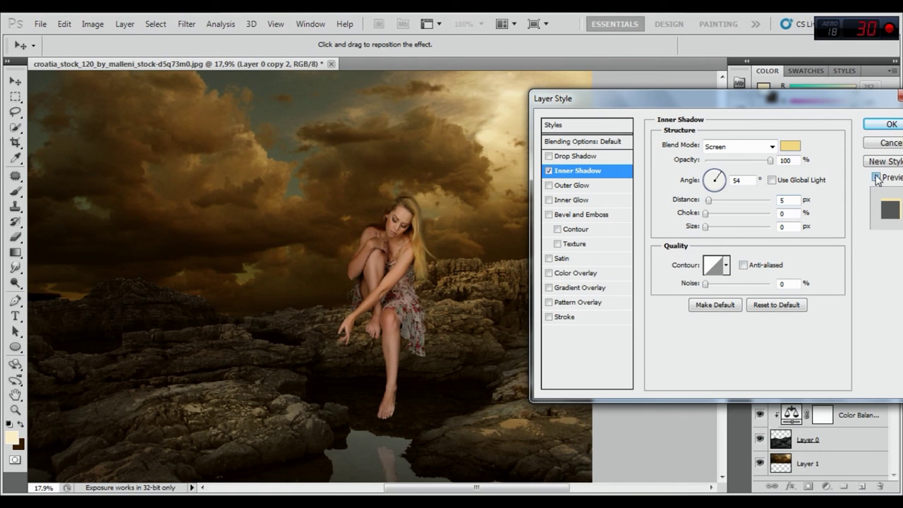
{"action": "left_click", "coordinate": [891, 125]}
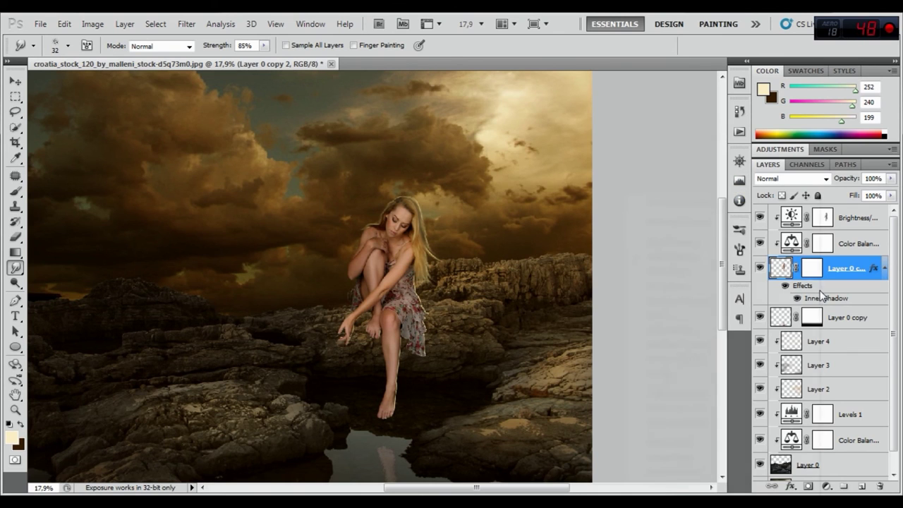
{"action": "right_click", "coordinate": [821, 293]}
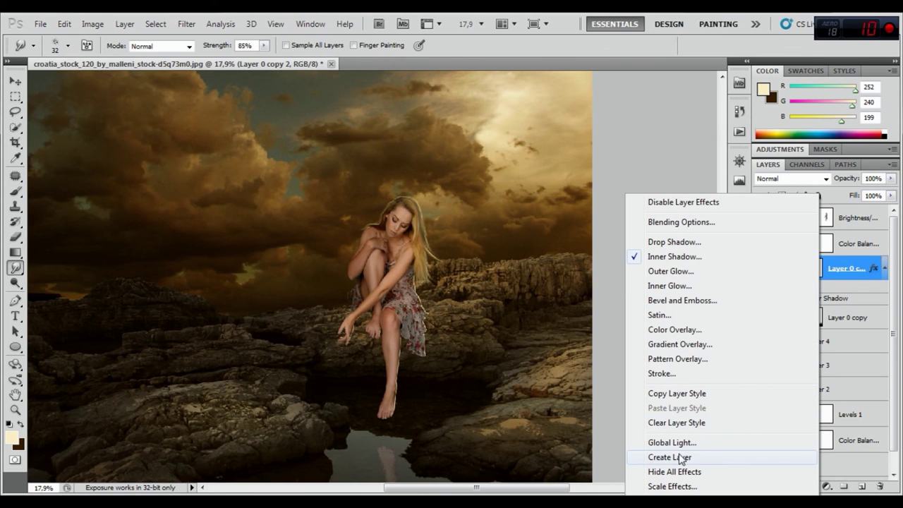
{"action": "left_click", "coordinate": [680, 458]}
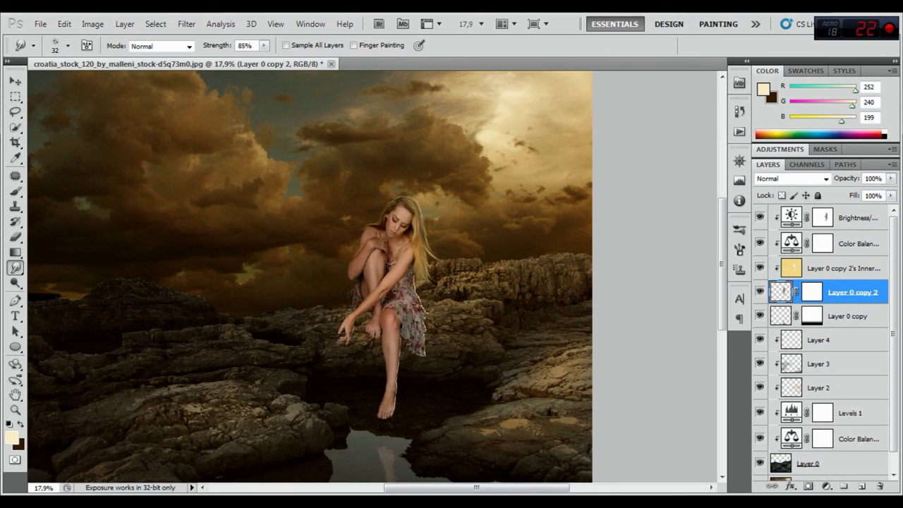
{"action": "left_click", "coordinate": [831, 270]}
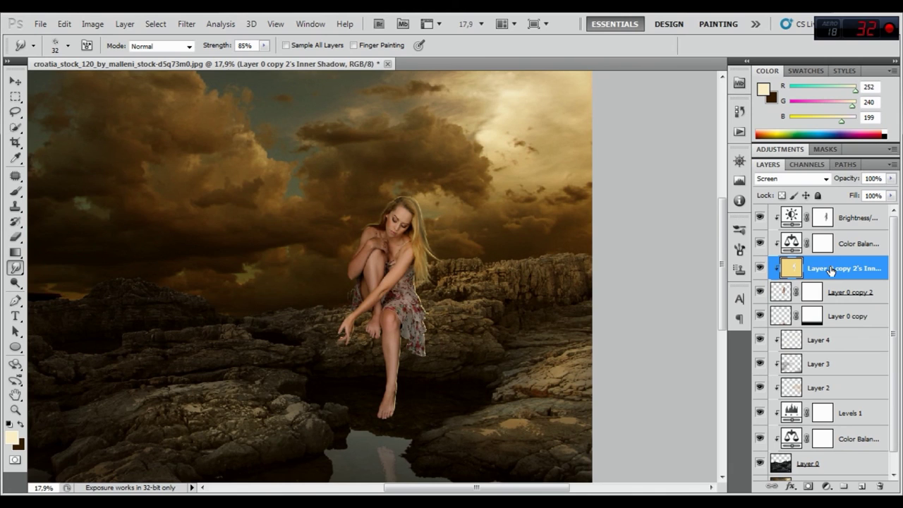
Step: Add an inverted, hide-all mask to the Inner Shadow layer and ready a white 55 px brush
{"action": "left_click", "coordinate": [810, 487]}
{"action": "key", "text": "ctrl+i"}
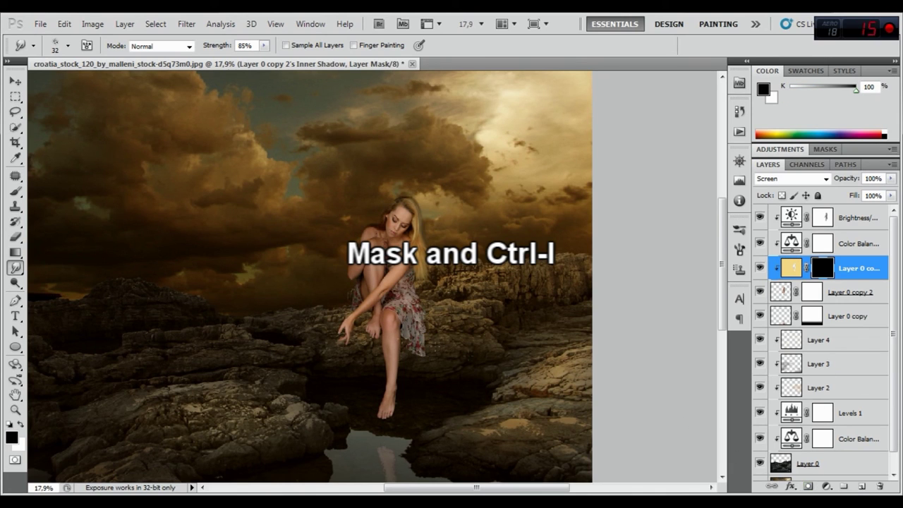
{"action": "left_click", "coordinate": [17, 191]}
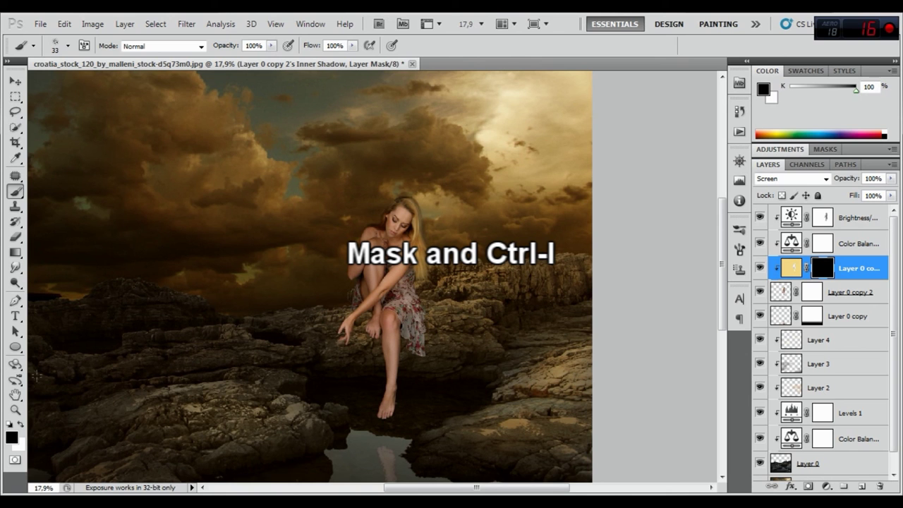
{"action": "left_click", "coordinate": [20, 423]}
{"action": "left_click_drag", "start_coordinate": [420, 222], "coordinate": [458, 221]}
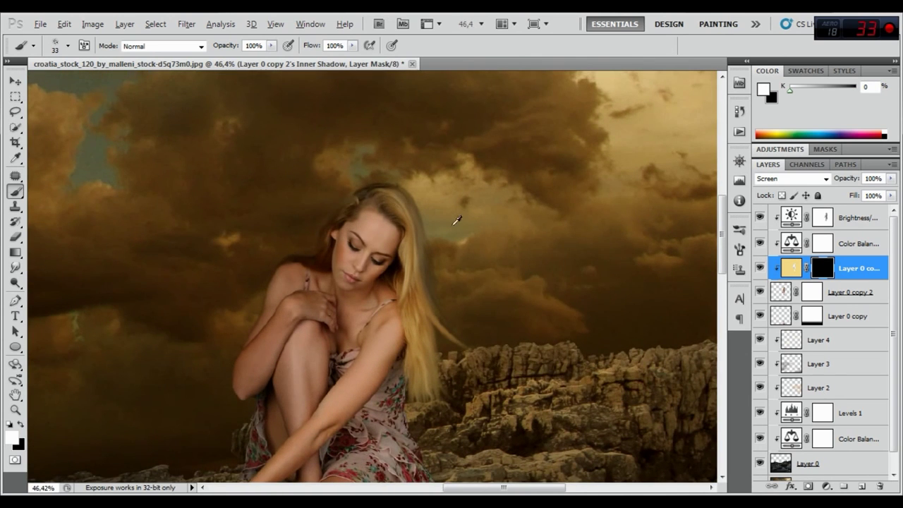
{"action": "right_click", "coordinate": [458, 221]}
{"action": "left_click", "coordinate": [509, 240]}
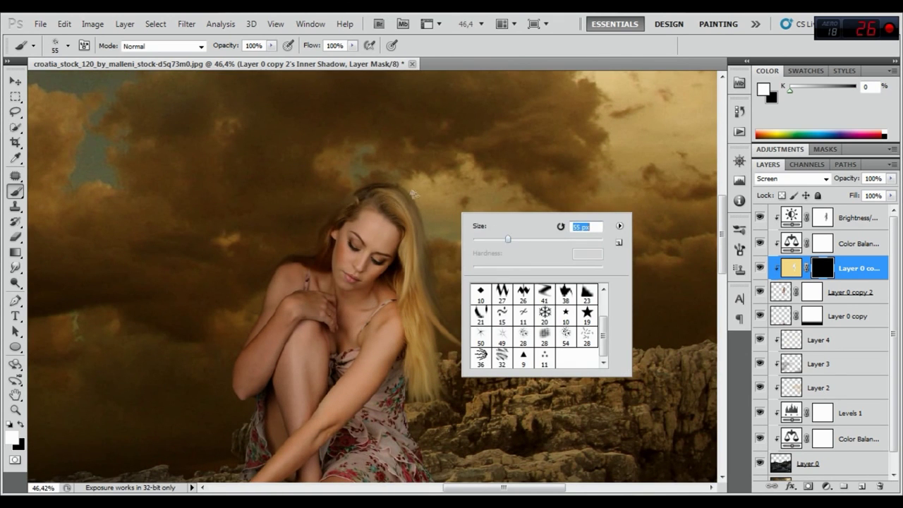
{"action": "key", "text": "Return"}
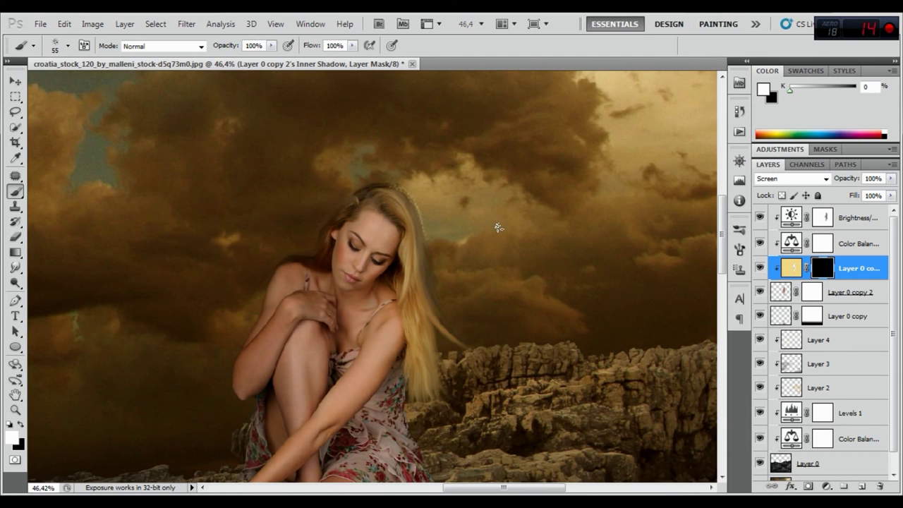
Step: Load the Basic Brushes set and choose the 20 px soft round brush
{"action": "right_click", "coordinate": [491, 204]}
{"action": "left_click", "coordinate": [647, 216]}
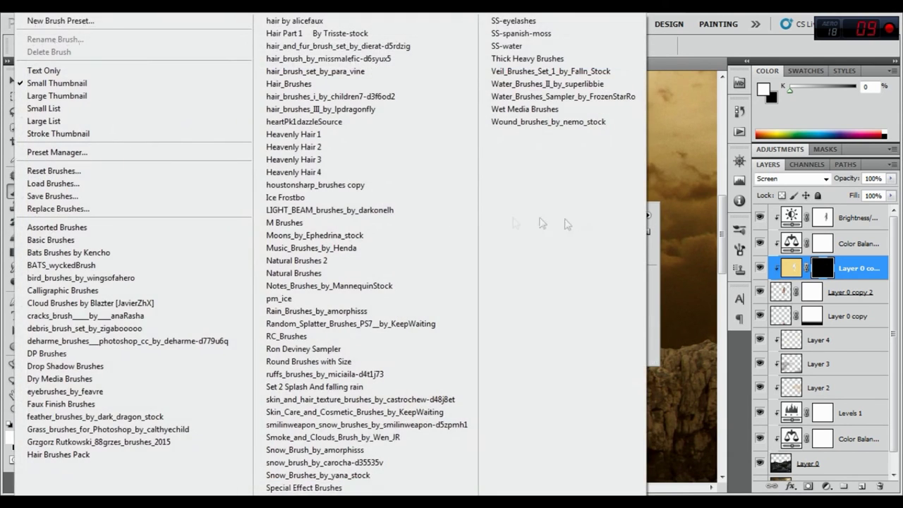
{"action": "left_click", "coordinate": [237, 236]}
{"action": "left_click", "coordinate": [424, 206]}
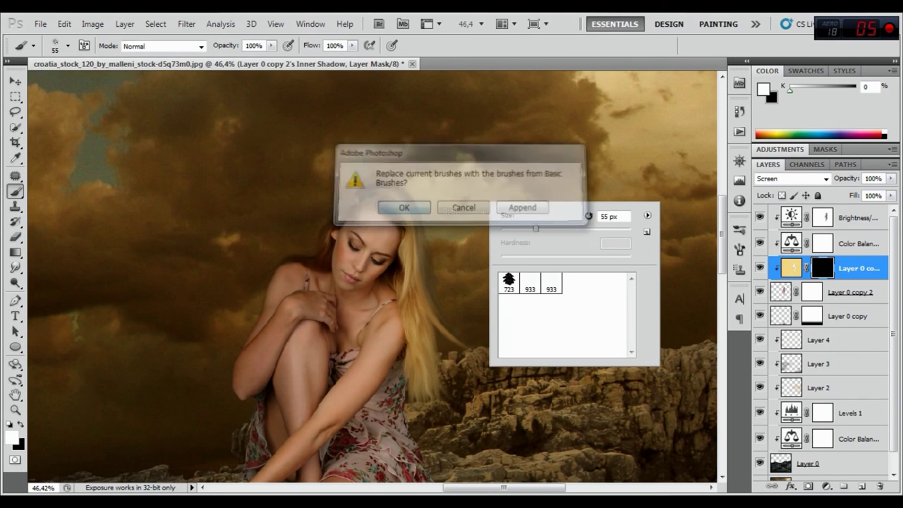
{"action": "left_click", "coordinate": [739, 230]}
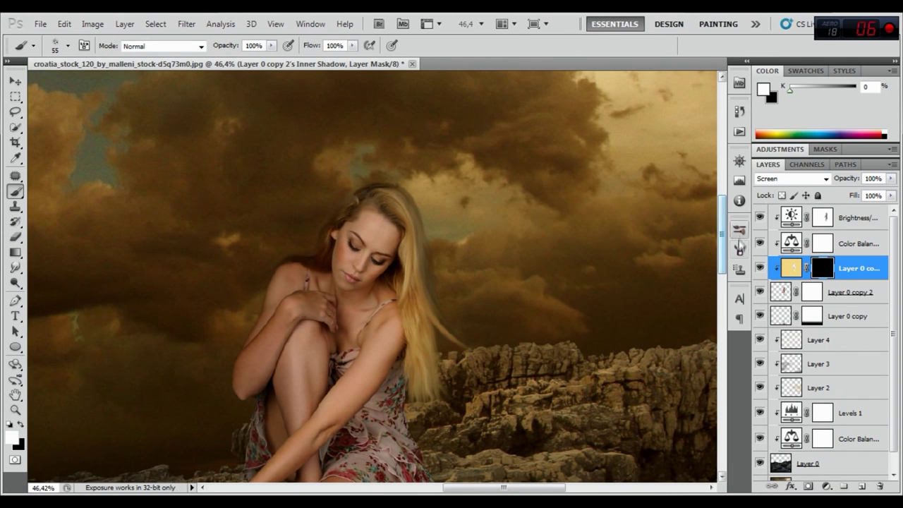
{"action": "left_click", "coordinate": [572, 188]}
{"action": "left_click", "coordinate": [601, 227]}
{"action": "left_click", "coordinate": [703, 189]}
Step: At 34 px brush size, paint light hair strands on the mask flowing toward the rocks
{"action": "right_click", "coordinate": [461, 190]}
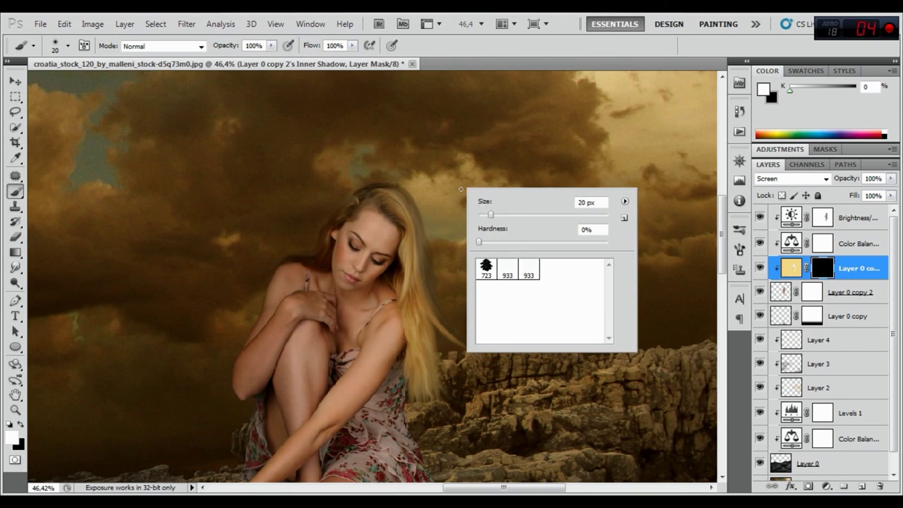
{"action": "left_click_drag", "start_coordinate": [499, 217], "coordinate": [502, 215]}
{"action": "key", "text": "Return"}
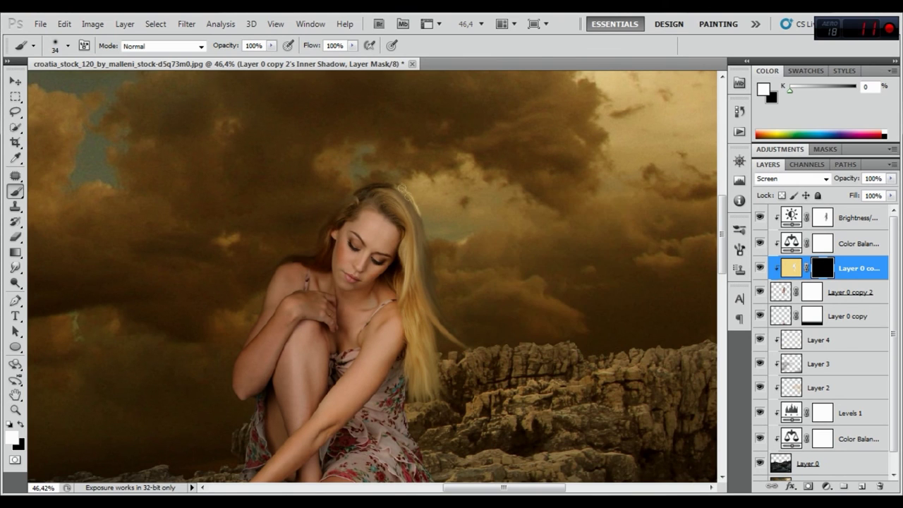
{"action": "left_click_drag", "start_coordinate": [422, 235], "coordinate": [467, 347]}
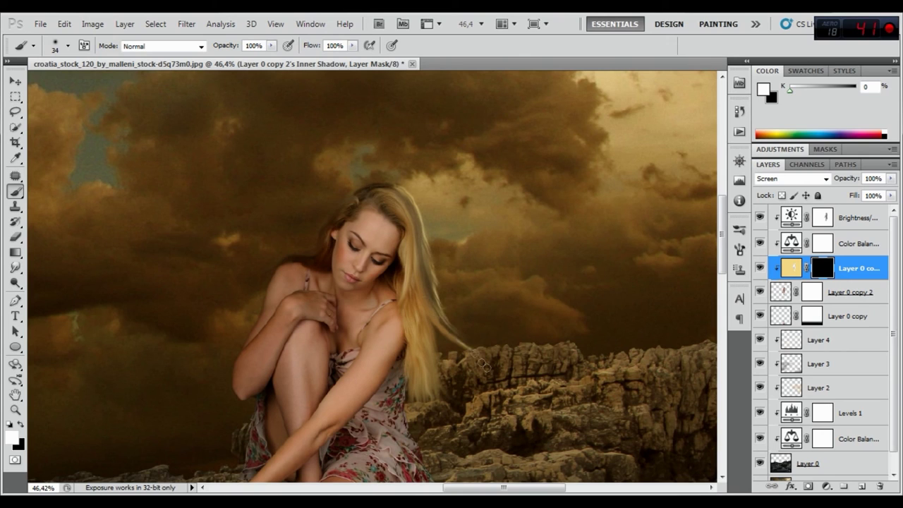
{"action": "mouse_move", "coordinate": [438, 338]}
{"action": "left_mouse_down"}
{"action": "mouse_move", "coordinate": [451, 410]}
{"action": "mouse_move", "coordinate": [422, 394]}
{"action": "left_mouse_up"}
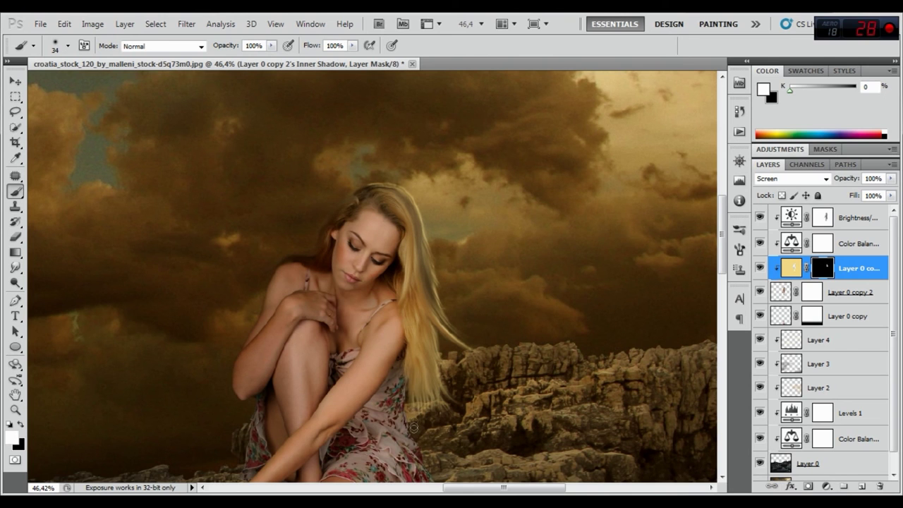
Step: Add a new Layer 5 and clip it to the layers below
{"action": "scroll", "coordinate": [444, 203], "scroll_direction": "down", "scroll_amount": 2}
{"action": "scroll", "coordinate": [444, 205], "scroll_direction": "down", "scroll_amount": 2}
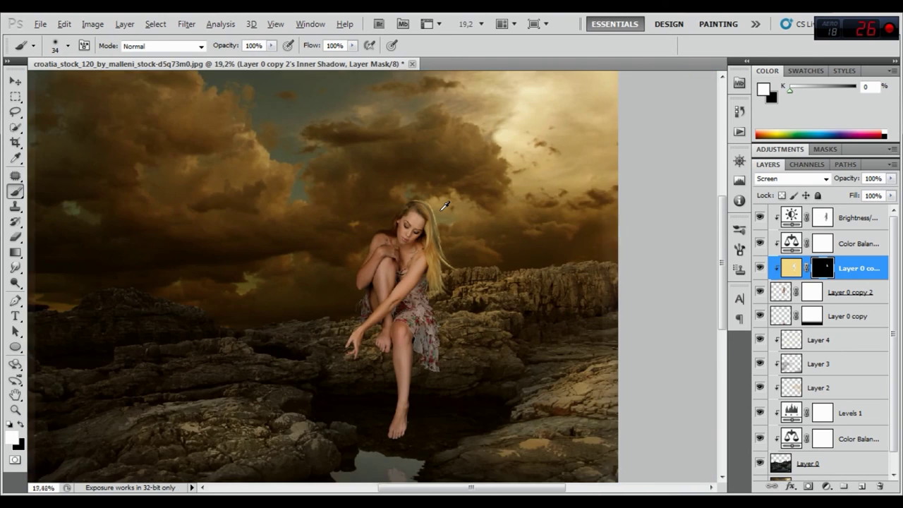
{"action": "scroll", "coordinate": [444, 204], "scroll_direction": "up", "scroll_amount": 1}
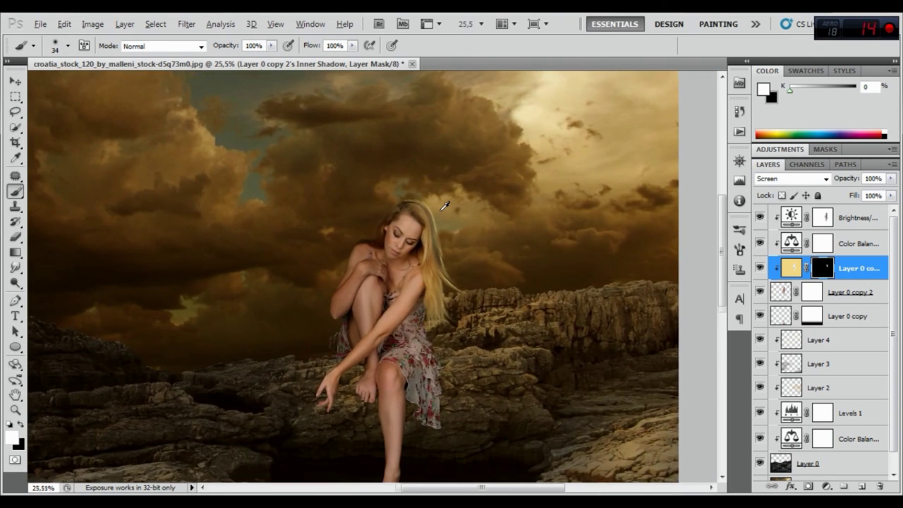
{"action": "scroll", "coordinate": [445, 205], "scroll_direction": "down", "scroll_amount": 1}
{"action": "scroll", "coordinate": [445, 205], "scroll_direction": "down", "scroll_amount": 1}
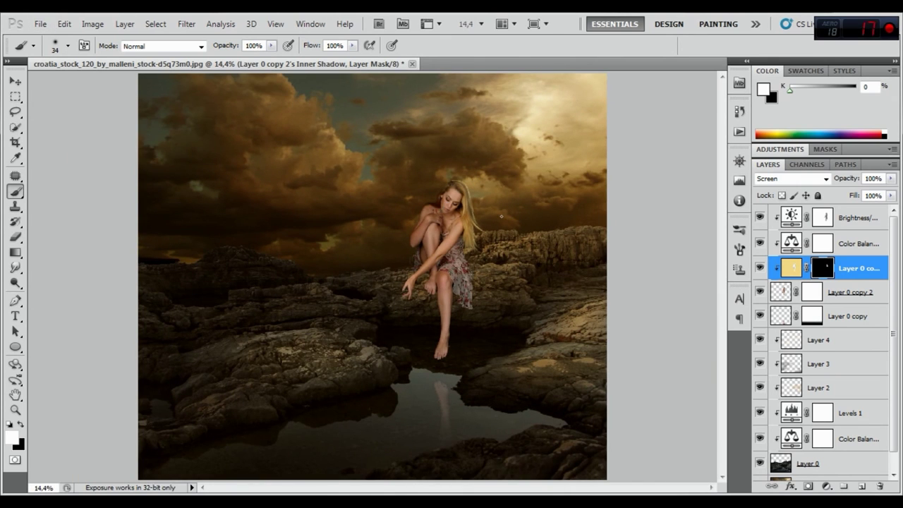
{"action": "scroll", "coordinate": [506, 211], "scroll_direction": "down", "scroll_amount": 1}
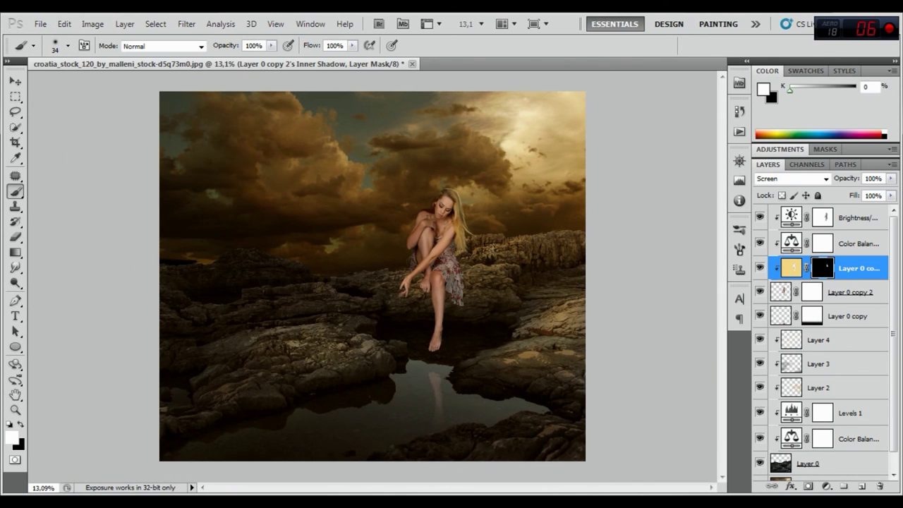
{"action": "scroll", "coordinate": [519, 245], "scroll_direction": "up", "scroll_amount": 1}
{"action": "scroll", "coordinate": [519, 246], "scroll_direction": "up", "scroll_amount": 1}
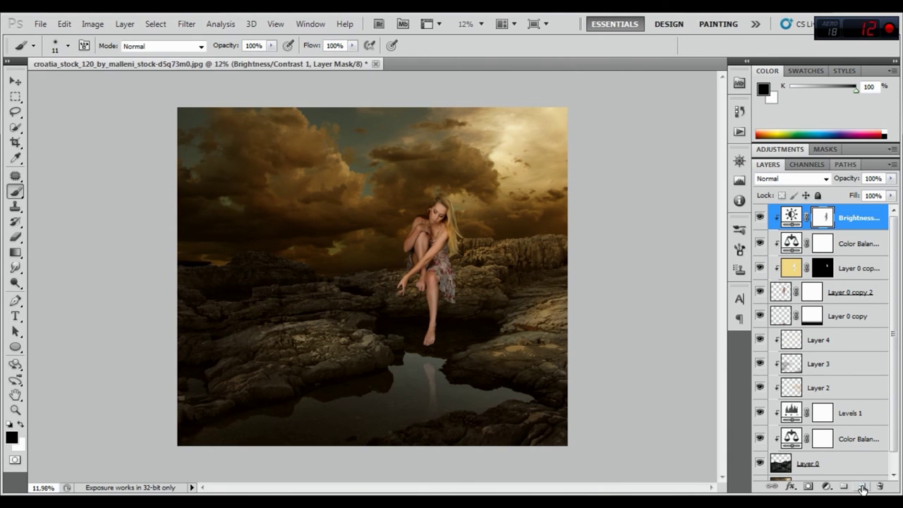
{"action": "left_click", "coordinate": [862, 487]}
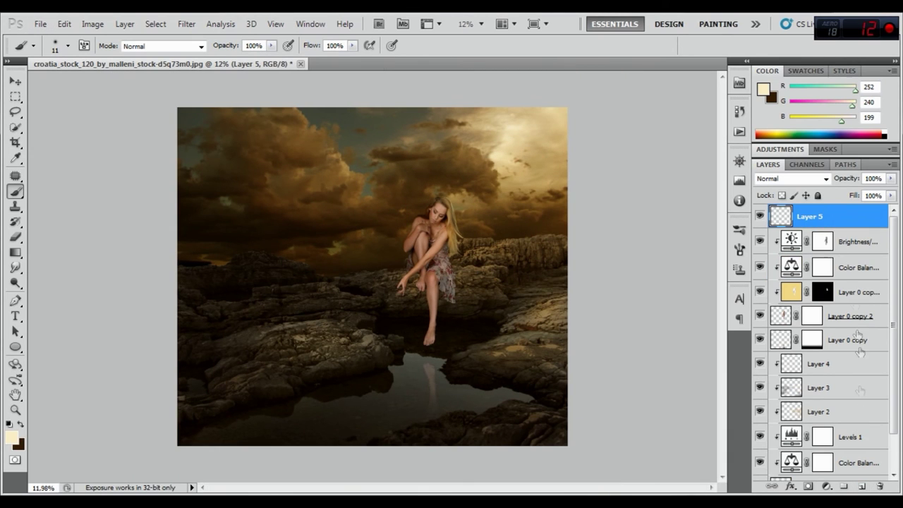
{"action": "right_click", "coordinate": [825, 219]}
{"action": "left_click", "coordinate": [751, 336]}
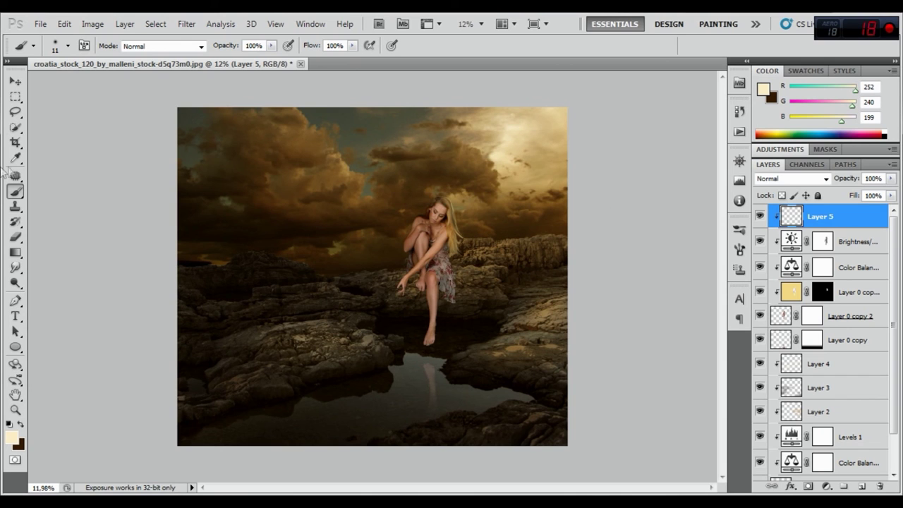
Step: Sample a cream colour from the sky and paint highlights along the top of the hair with a 20 px brush
{"action": "left_click", "coordinate": [12, 437]}
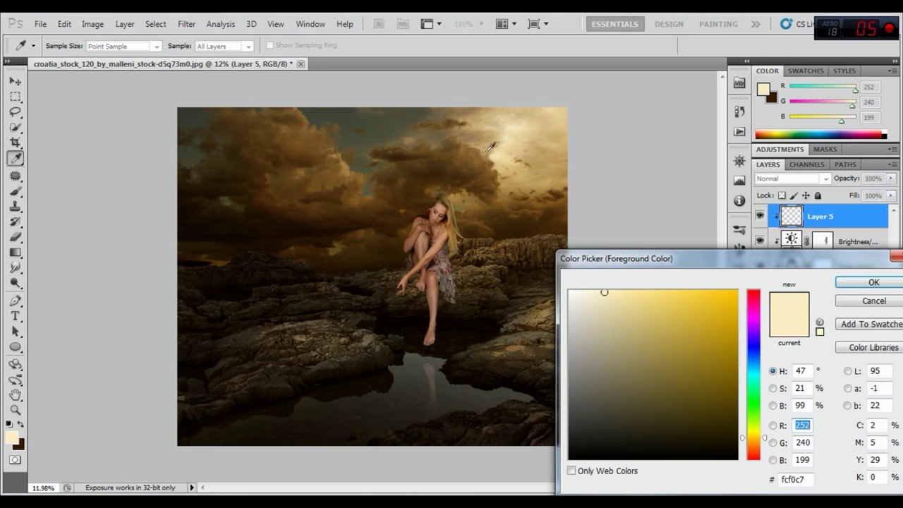
{"action": "left_click", "coordinate": [503, 150]}
{"action": "left_click", "coordinate": [874, 282]}
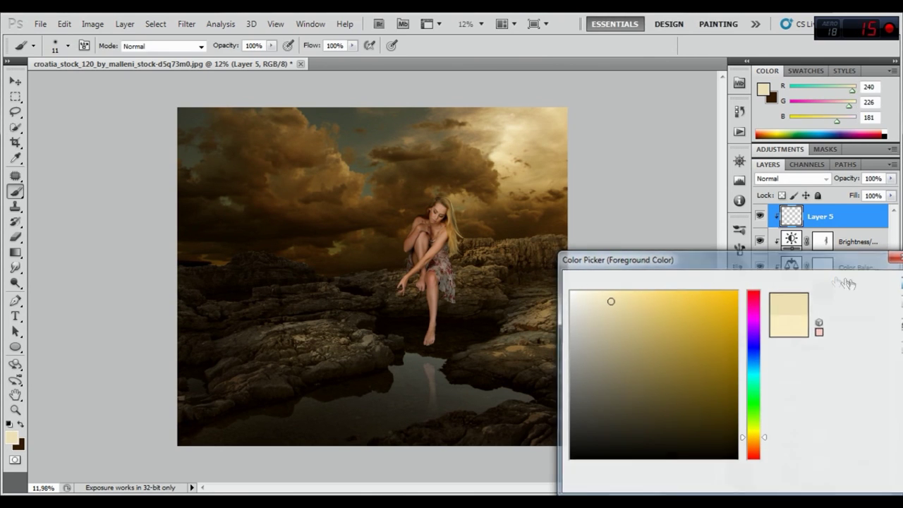
{"action": "scroll", "coordinate": [475, 176], "scroll_direction": "up", "scroll_amount": 2}
{"action": "scroll", "coordinate": [475, 177], "scroll_direction": "up", "scroll_amount": 2}
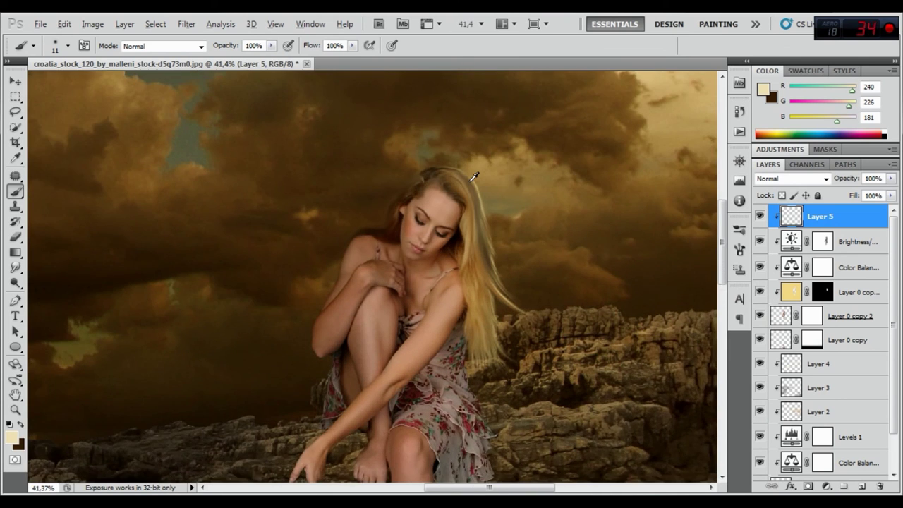
{"action": "scroll", "coordinate": [475, 177], "scroll_direction": "up", "scroll_amount": 2}
{"action": "right_click", "coordinate": [518, 180]}
{"action": "left_click_drag", "start_coordinate": [547, 207], "coordinate": [571, 204]}
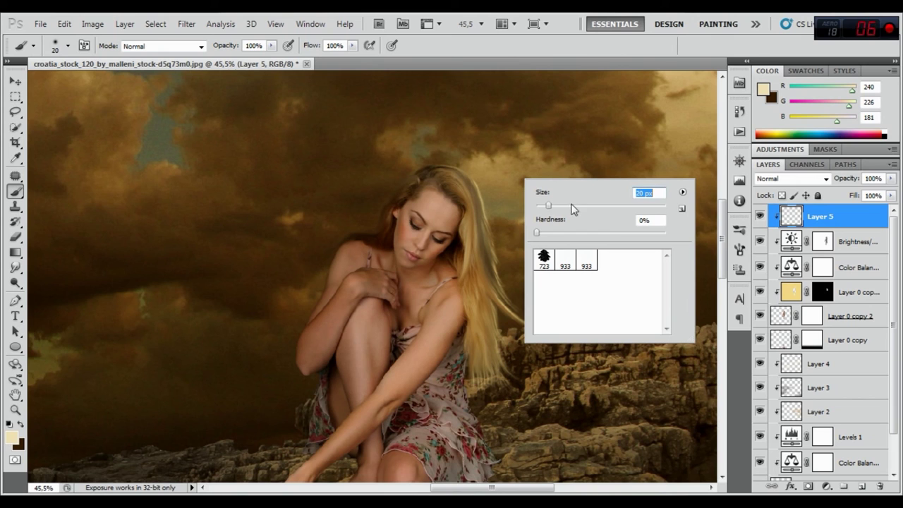
{"action": "key", "text": "Return"}
{"action": "mouse_move", "coordinate": [446, 160]}
{"action": "left_mouse_down"}
{"action": "mouse_move", "coordinate": [481, 194]}
{"action": "mouse_move", "coordinate": [523, 314]}
{"action": "left_mouse_up"}
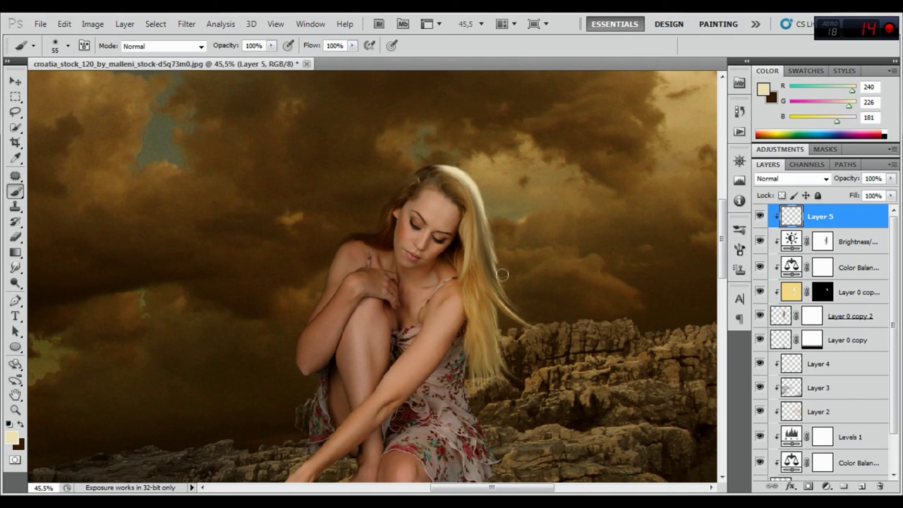
Step: Set Layer 5 to Overlay blending and add a faint highlight near the hair ends
{"action": "left_click", "coordinate": [787, 179]}
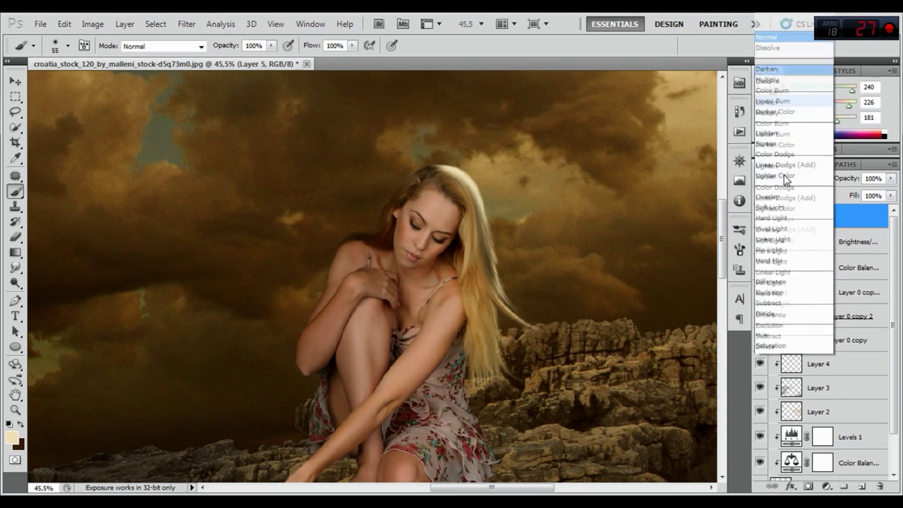
{"action": "left_click", "coordinate": [777, 178]}
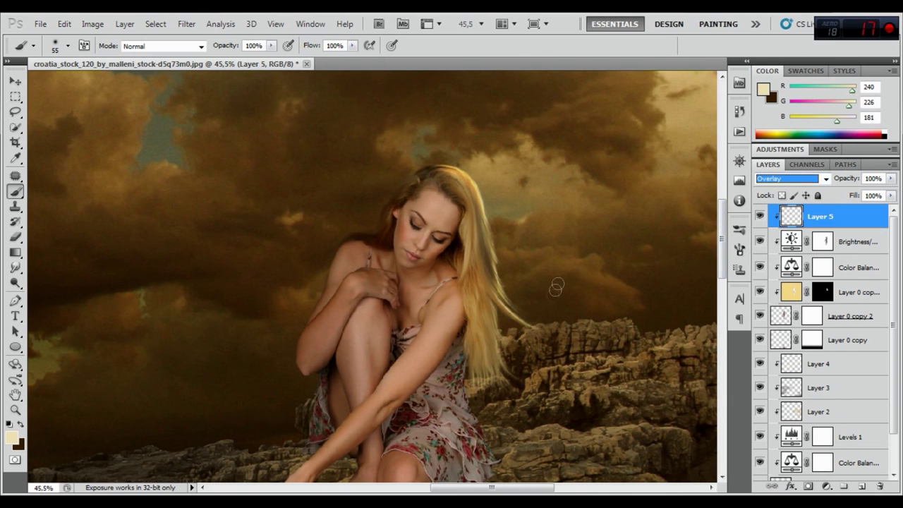
{"action": "left_click", "coordinate": [500, 315]}
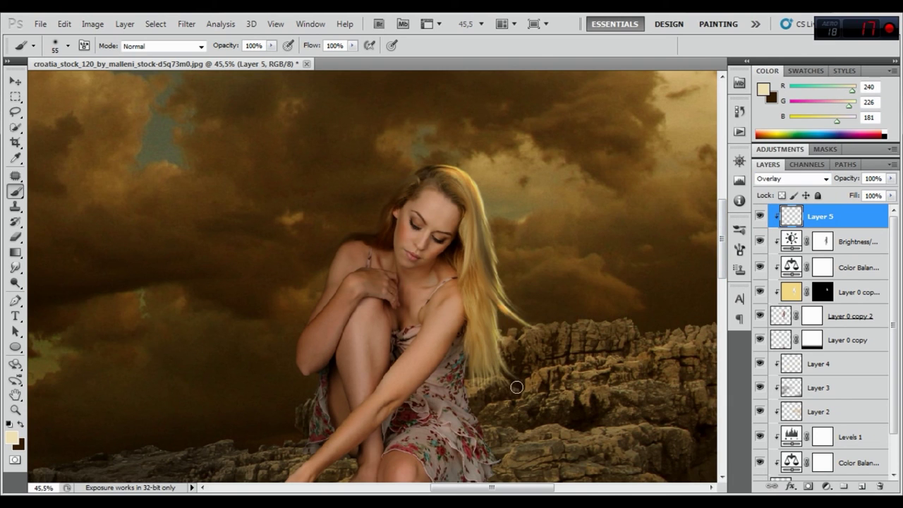
{"action": "key", "text": "ctrl+z"}
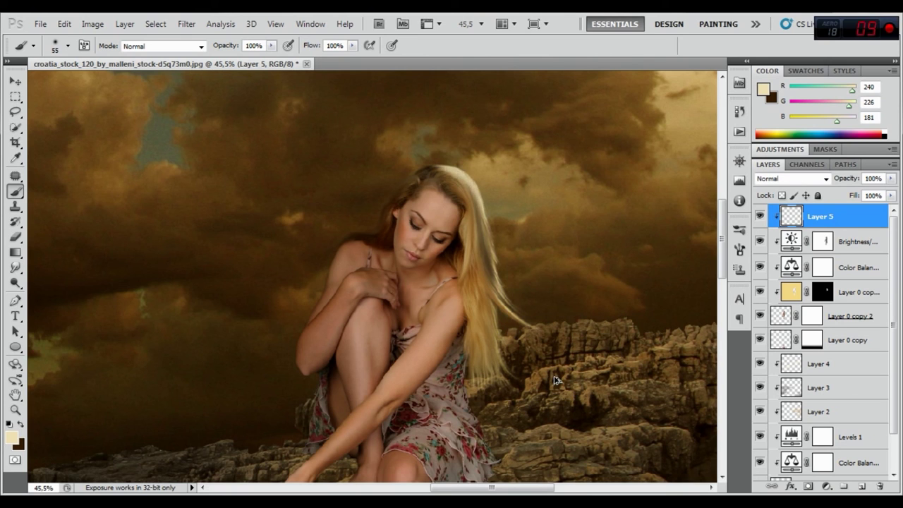
{"action": "left_click", "coordinate": [791, 178]}
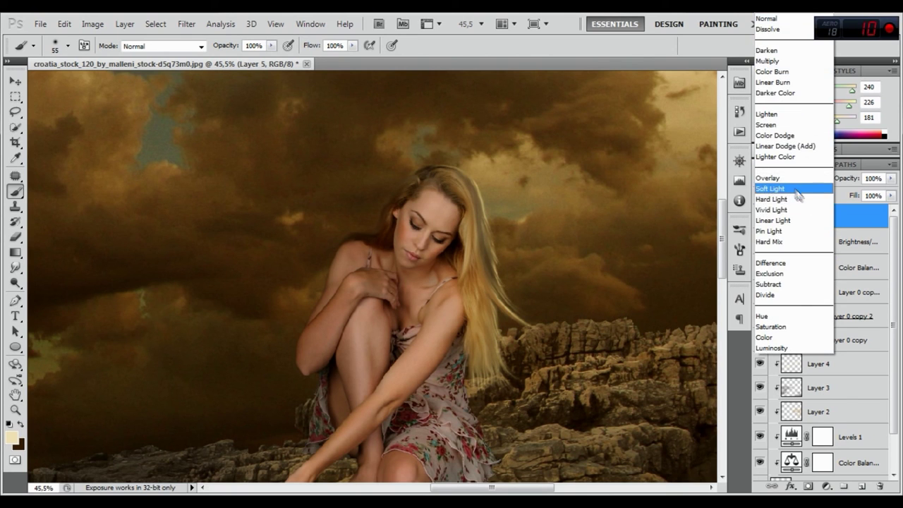
{"action": "left_click", "coordinate": [780, 177]}
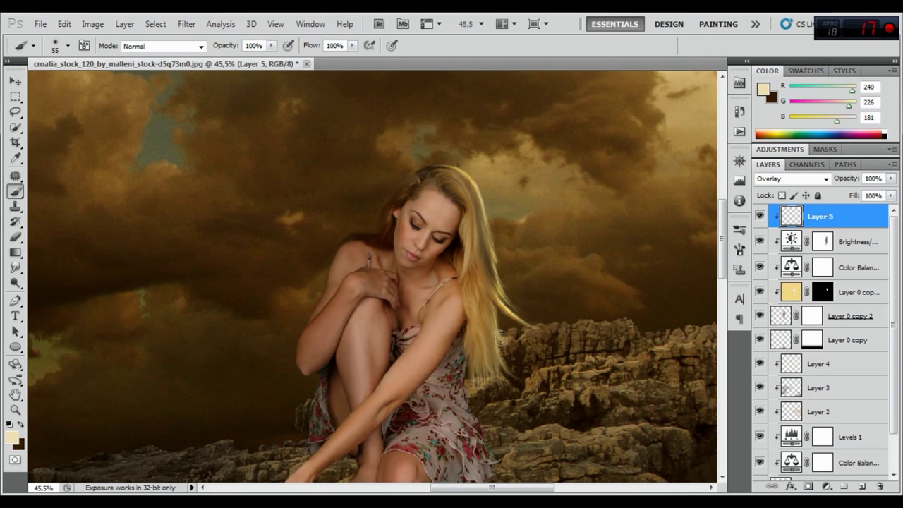
{"action": "left_click_drag", "start_coordinate": [511, 346], "coordinate": [538, 395]}
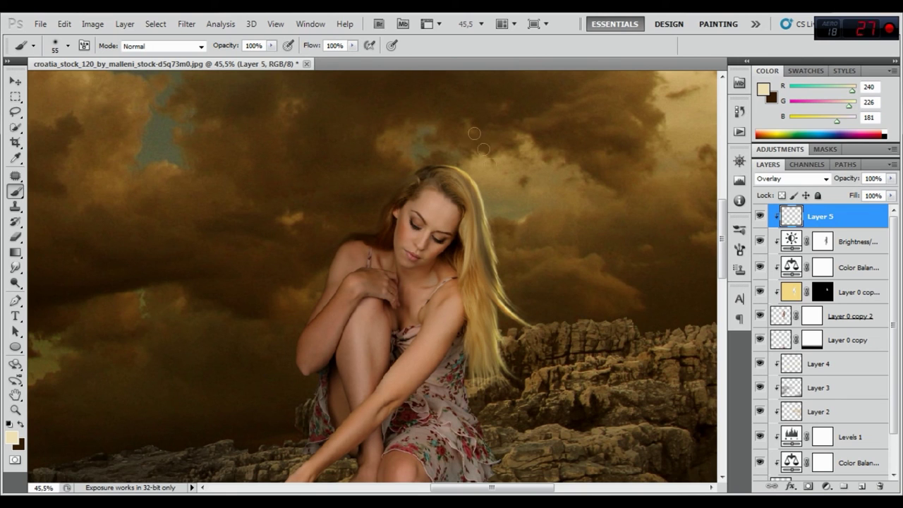
{"action": "left_click", "coordinate": [186, 24]}
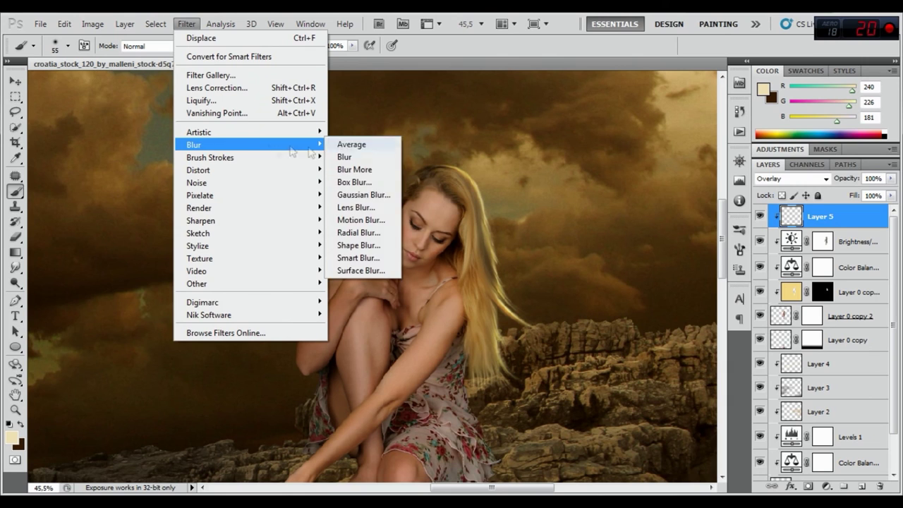
Step: Soften Layer 5's cream highlights with a 5.1-pixel Gaussian Blur and compare with the layer toggled
{"action": "left_click", "coordinate": [367, 196]}
{"action": "left_click_drag", "start_coordinate": [751, 366], "coordinate": [711, 366]}
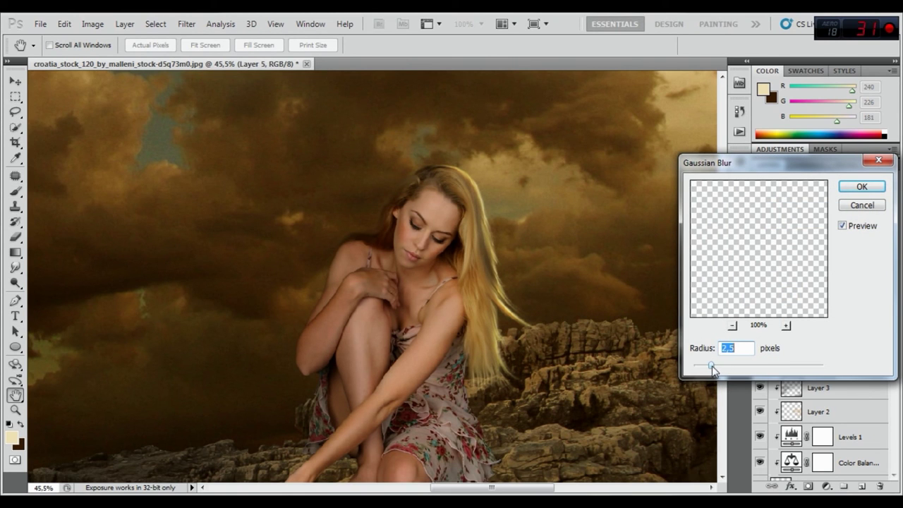
{"action": "left_click_drag", "start_coordinate": [711, 366], "coordinate": [729, 366]}
{"action": "left_click", "coordinate": [862, 186]}
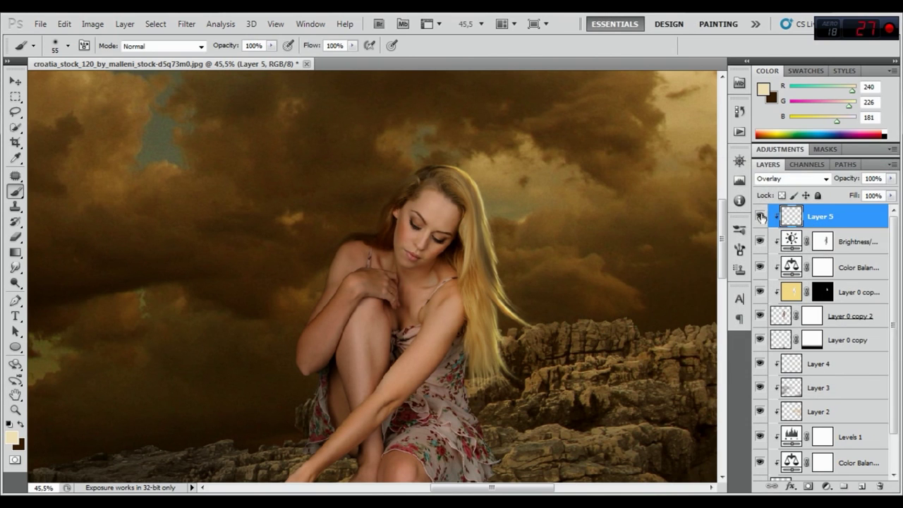
{"action": "left_click", "coordinate": [761, 217]}
{"action": "left_click", "coordinate": [761, 217]}
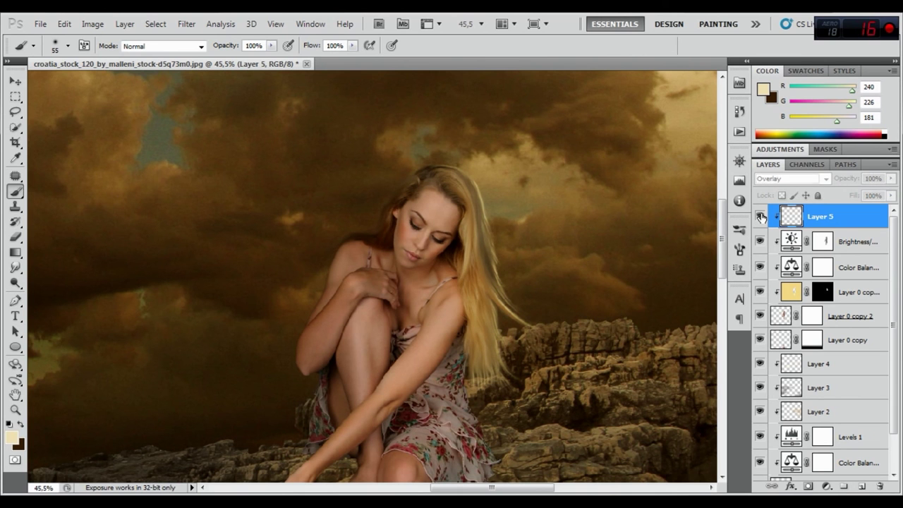
Step: Zoom the canvas in from 12% to about 14.5%
{"action": "scroll", "coordinate": [562, 175], "scroll_direction": "down", "scroll_amount": 2}
{"action": "scroll", "coordinate": [561, 175], "scroll_direction": "down", "scroll_amount": 2}
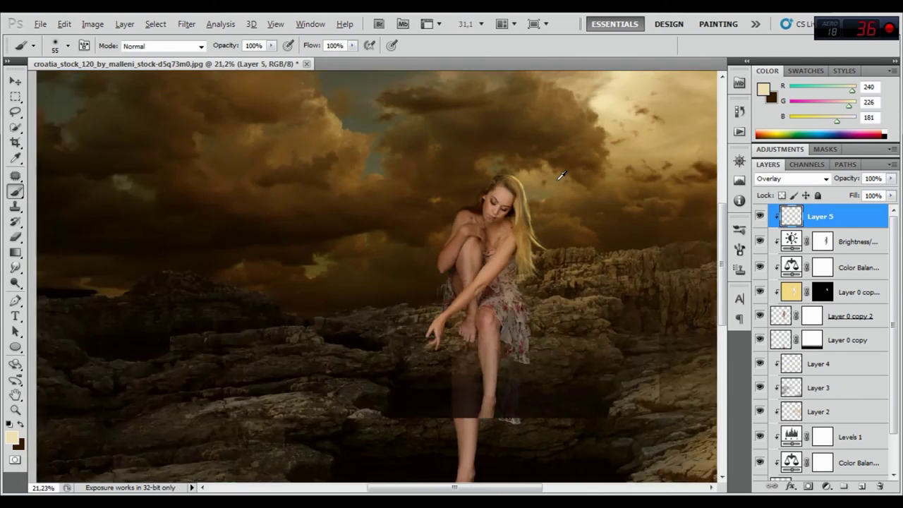
{"action": "scroll", "coordinate": [561, 175], "scroll_direction": "down", "scroll_amount": 3}
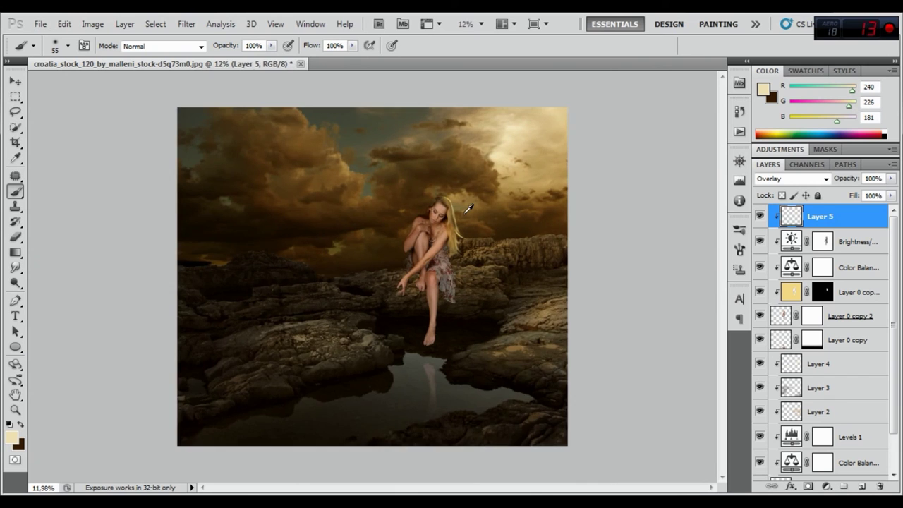
{"action": "scroll", "coordinate": [469, 207], "scroll_direction": "up", "scroll_amount": 1}
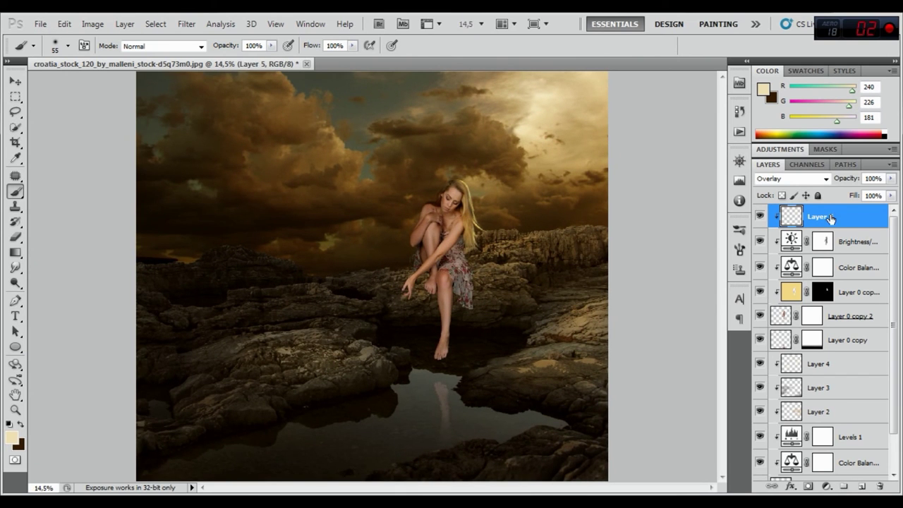
Step: Create Layer 6 and fill it with the foreground colour in Overlay mode, preserving transparency
{"action": "left_click", "coordinate": [863, 487]}
{"action": "left_click", "coordinate": [64, 24]}
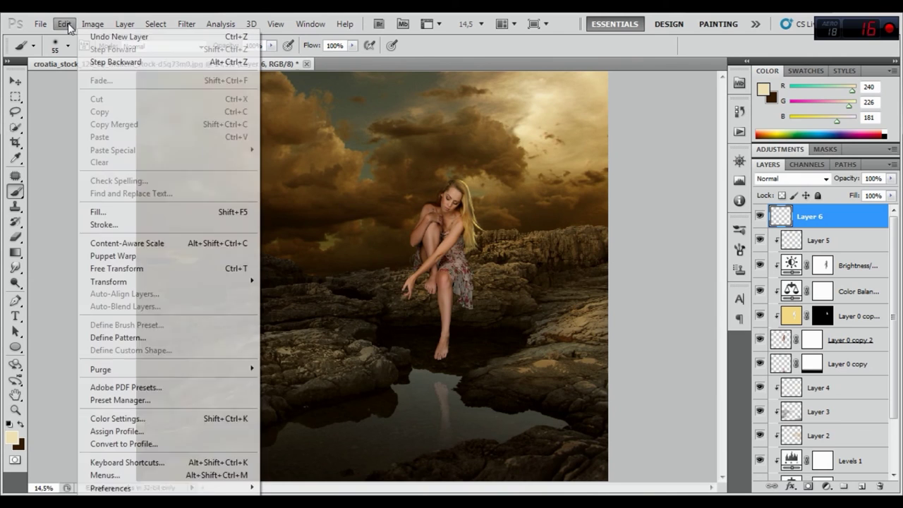
{"action": "left_click", "coordinate": [147, 219]}
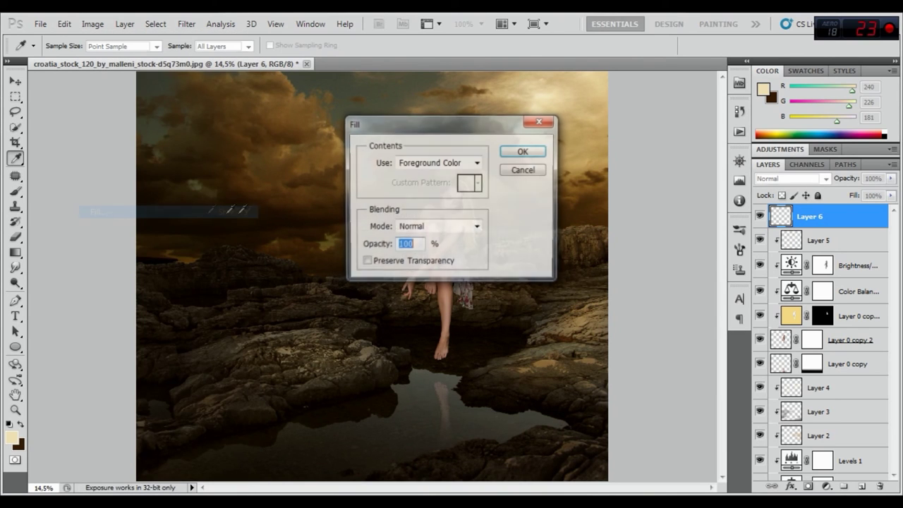
{"action": "left_click", "coordinate": [433, 227]}
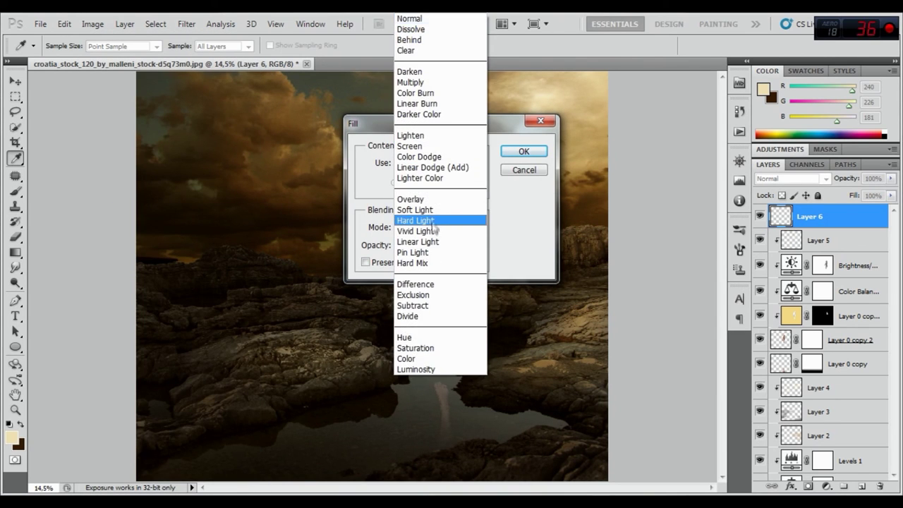
{"action": "left_click", "coordinate": [429, 199]}
{"action": "left_click", "coordinate": [380, 265]}
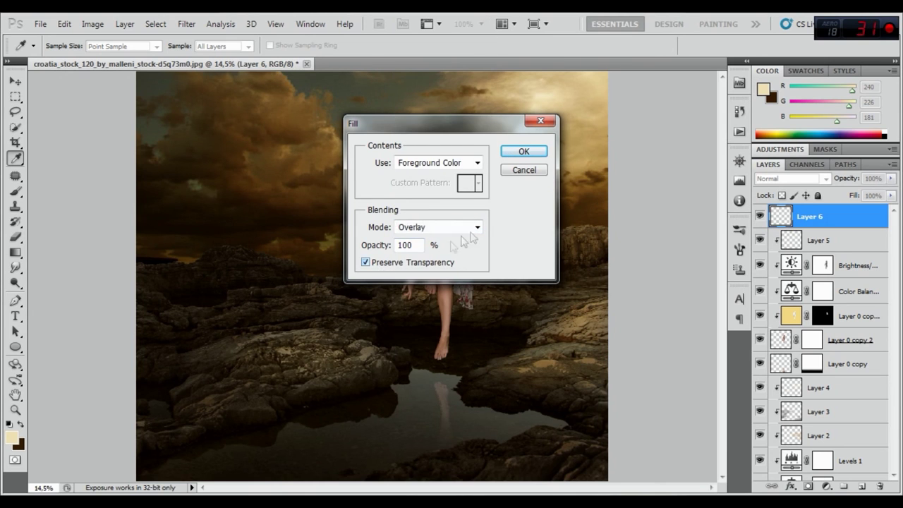
{"action": "left_click", "coordinate": [511, 154]}
{"action": "key", "text": "b"}
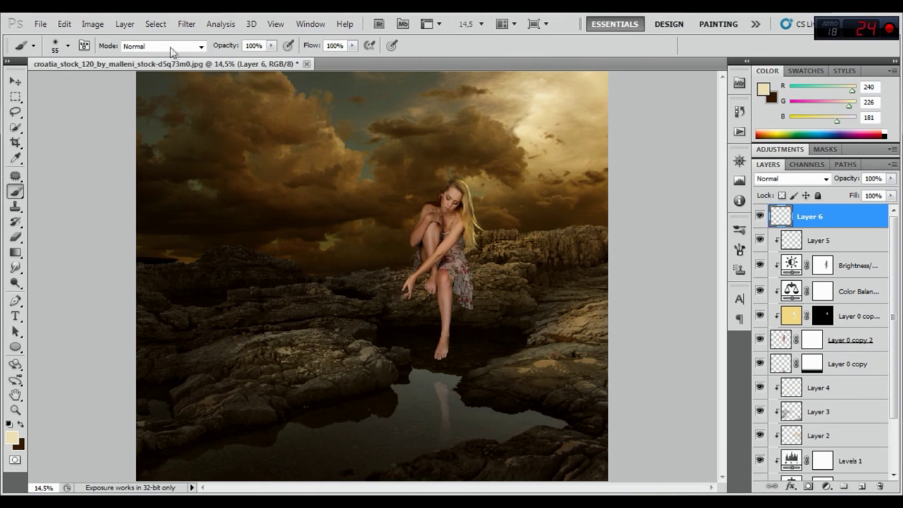
Step: Undo the fill and refill all of Layer 6 with the cream colour in Overlay mode
{"action": "left_click", "coordinate": [64, 24]}
{"action": "left_click", "coordinate": [87, 59]}
{"action": "left_click", "coordinate": [92, 23]}
{"action": "mouse_move", "coordinate": [64, 23]}
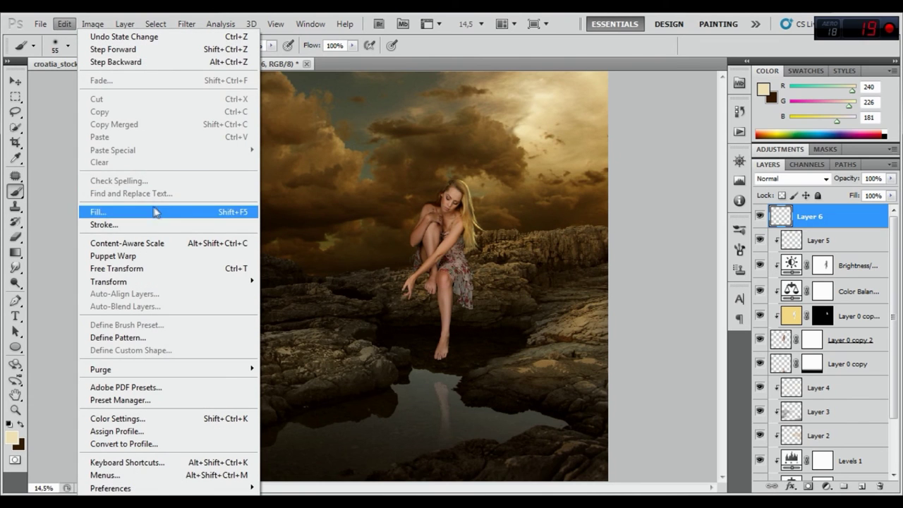
{"action": "left_click", "coordinate": [155, 213]}
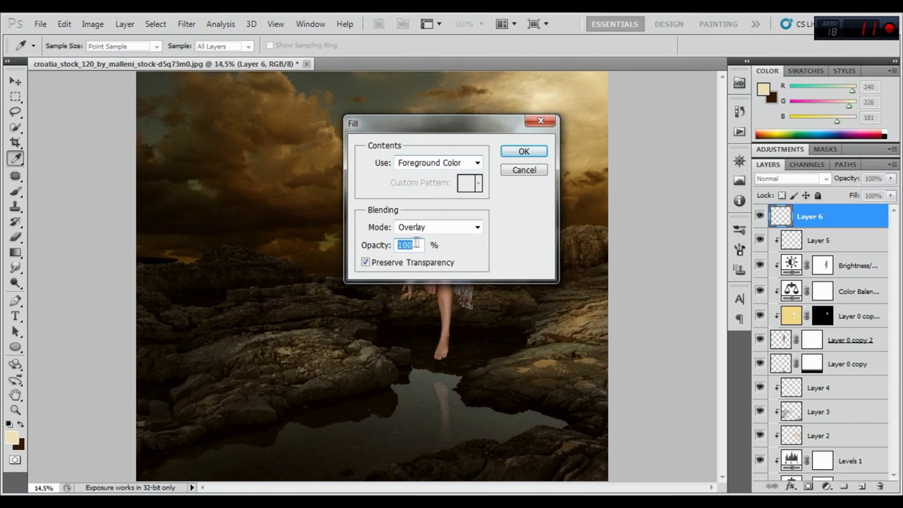
{"action": "left_click", "coordinate": [437, 226]}
{"action": "left_click", "coordinate": [434, 198]}
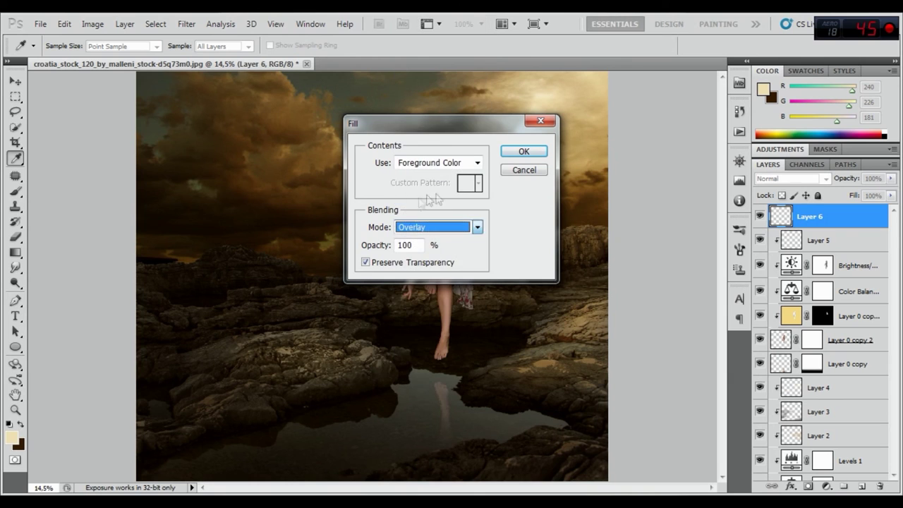
{"action": "left_click", "coordinate": [365, 262]}
{"action": "left_click", "coordinate": [524, 151]}
{"action": "key", "text": "b"}
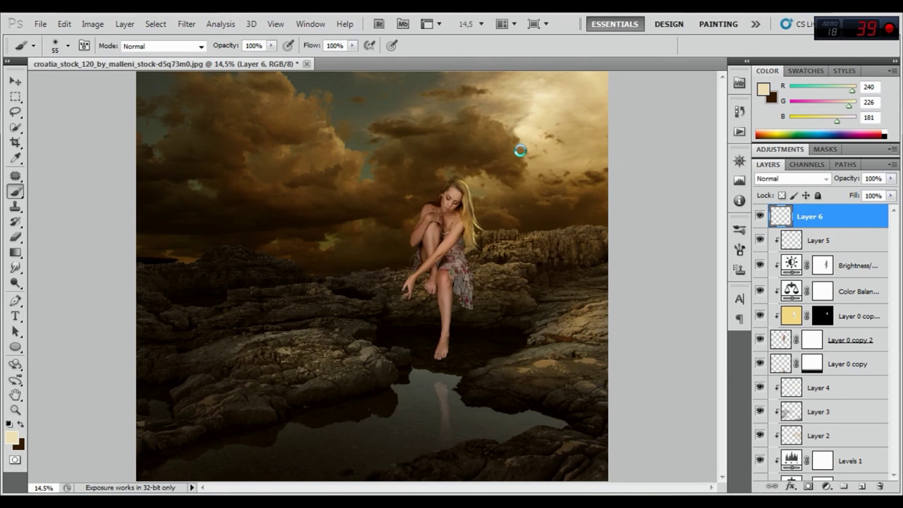
Step: Step back twice with Ctrl+Alt+Z to remove the beige fill, then bring up the new-layer options
{"action": "key", "text": "ctrl+alt+z"}
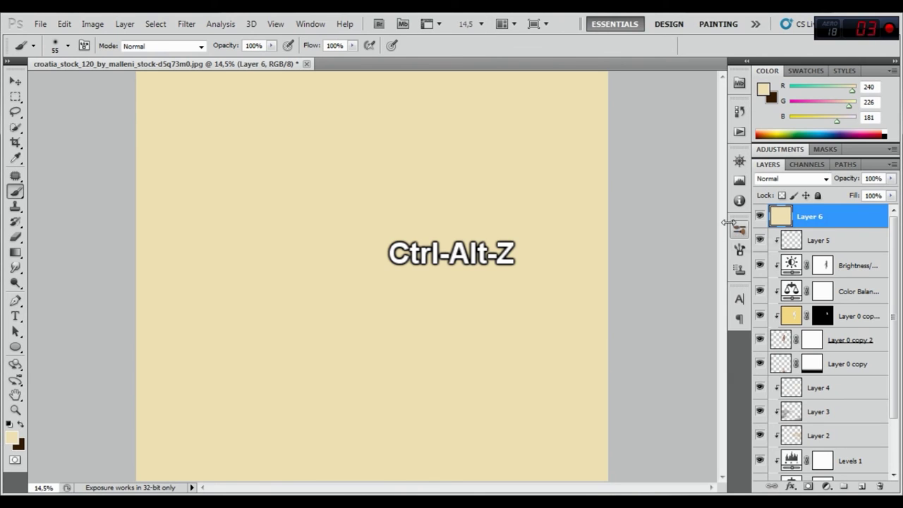
{"action": "key", "text": "ctrl+alt+z"}
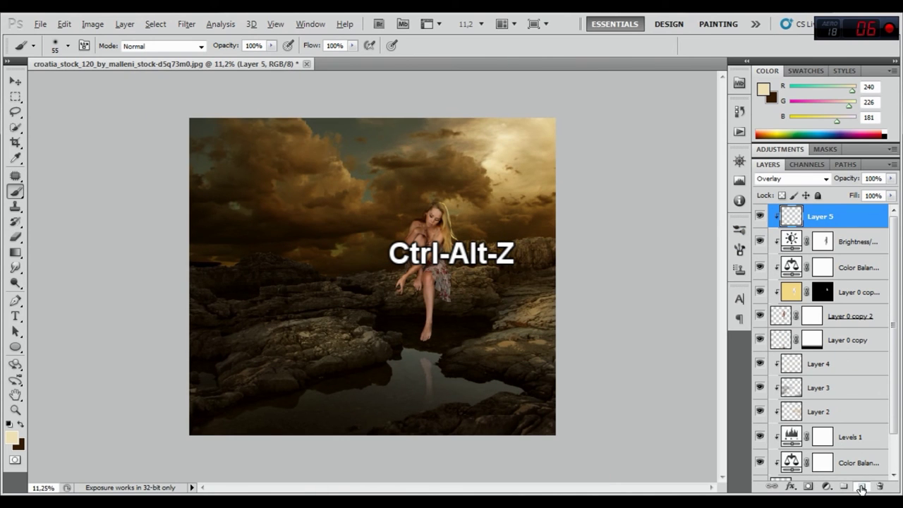
{"action": "left_click", "coordinate": [861, 488], "text": "alt"}
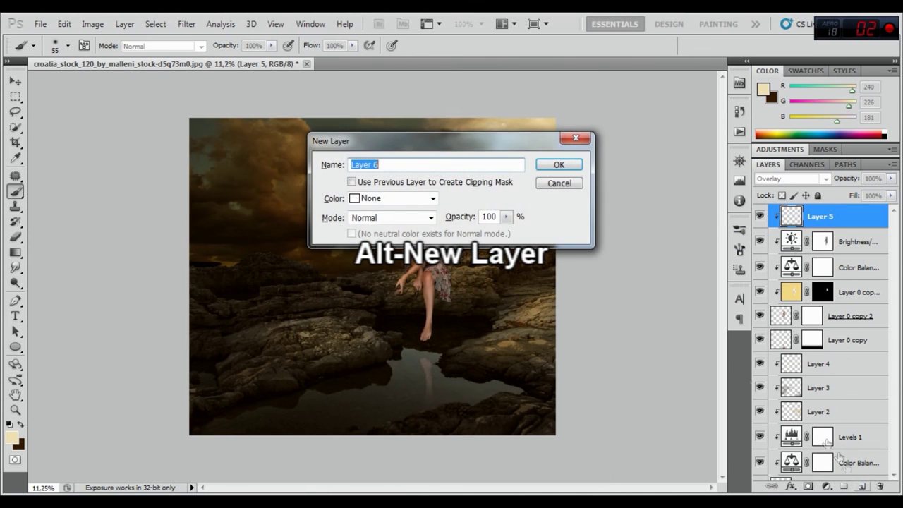
Step: Add a 50% gray-filled Overlay Layer 6 and clip it to the layer below
{"action": "left_click", "coordinate": [364, 218]}
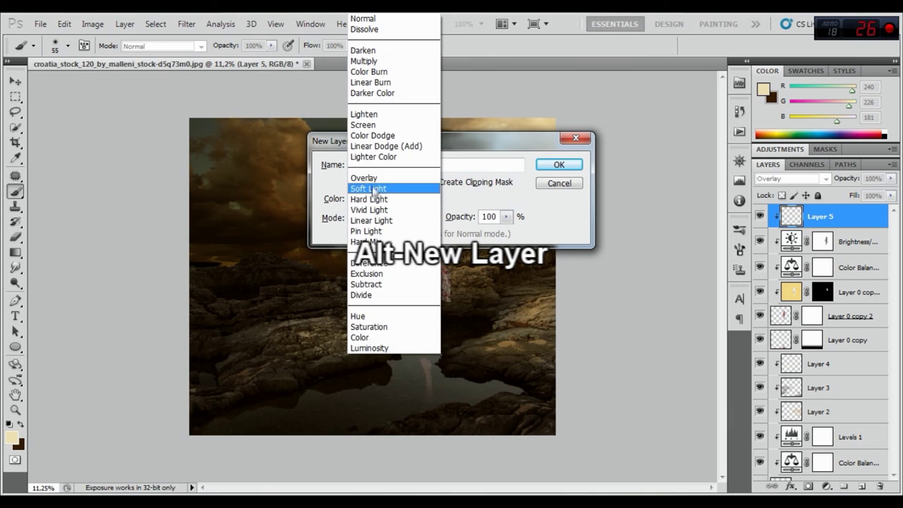
{"action": "left_click", "coordinate": [367, 175]}
{"action": "left_click", "coordinate": [352, 234]}
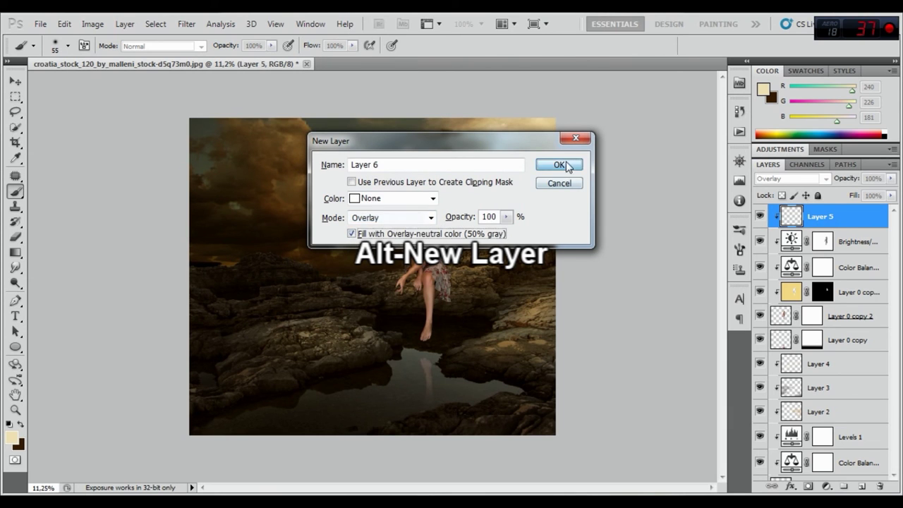
{"action": "left_click", "coordinate": [559, 165]}
{"action": "right_click", "coordinate": [813, 218]}
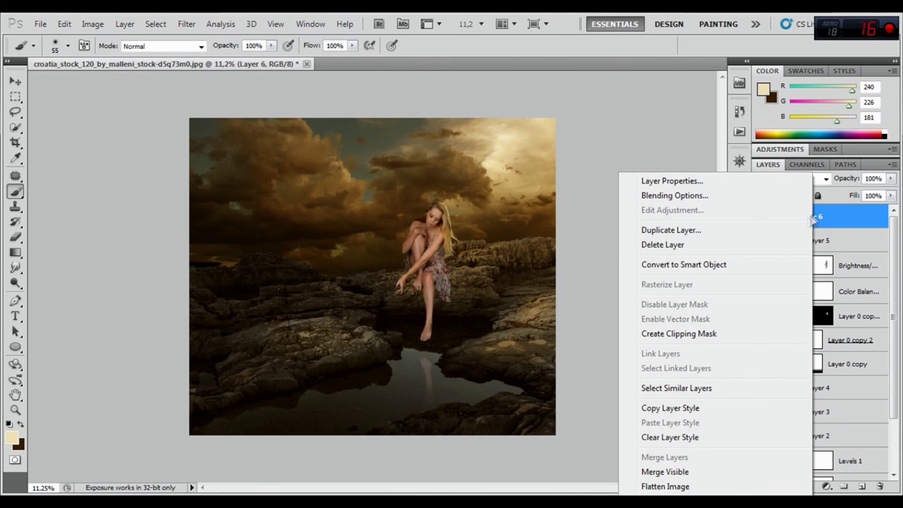
{"action": "left_click", "coordinate": [708, 333]}
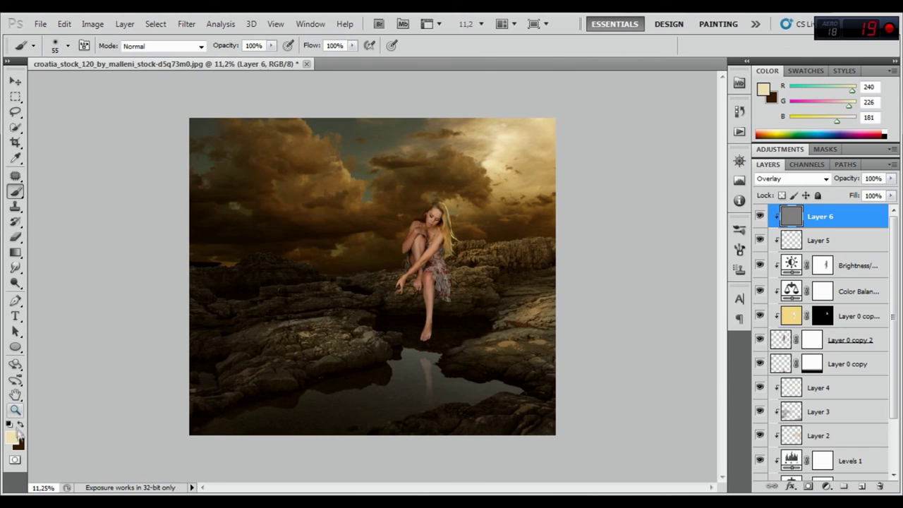
Step: Set the foreground to white, zoom in on the face and shrink the brush to 10 px
{"action": "left_click", "coordinate": [12, 437]}
{"action": "left_click_drag", "start_coordinate": [577, 312], "coordinate": [558, 276]}
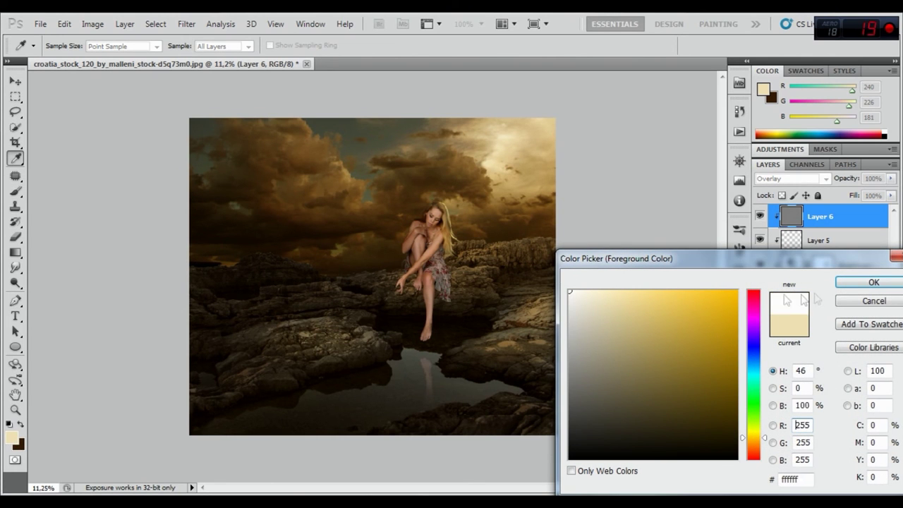
{"action": "left_click", "coordinate": [868, 282]}
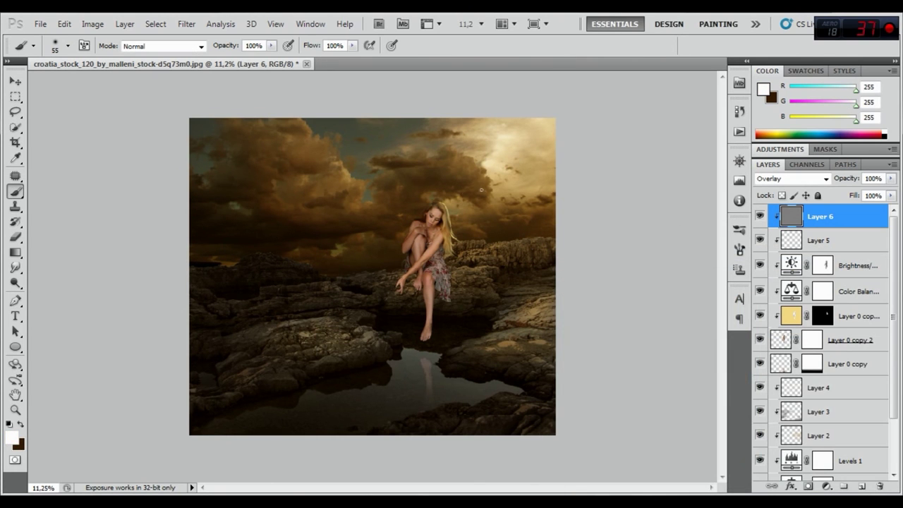
{"action": "scroll", "coordinate": [432, 227], "scroll_direction": "up", "scroll_amount": 1}
{"action": "scroll", "coordinate": [432, 227], "scroll_direction": "up", "scroll_amount": 1}
{"action": "scroll", "coordinate": [431, 228], "scroll_direction": "up", "scroll_amount": 1}
{"action": "scroll", "coordinate": [432, 227], "scroll_direction": "up", "scroll_amount": 1}
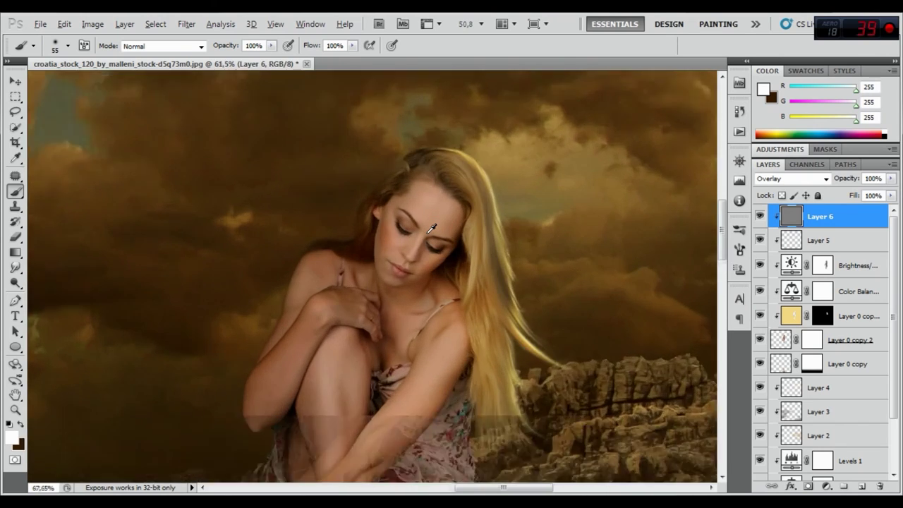
{"action": "scroll", "coordinate": [431, 183], "scroll_direction": "up", "scroll_amount": 1}
{"action": "scroll", "coordinate": [432, 145], "scroll_direction": "up", "scroll_amount": 1}
{"action": "scroll", "coordinate": [423, 176], "scroll_direction": "up", "scroll_amount": 1}
{"action": "scroll", "coordinate": [418, 203], "scroll_direction": "up", "scroll_amount": 1}
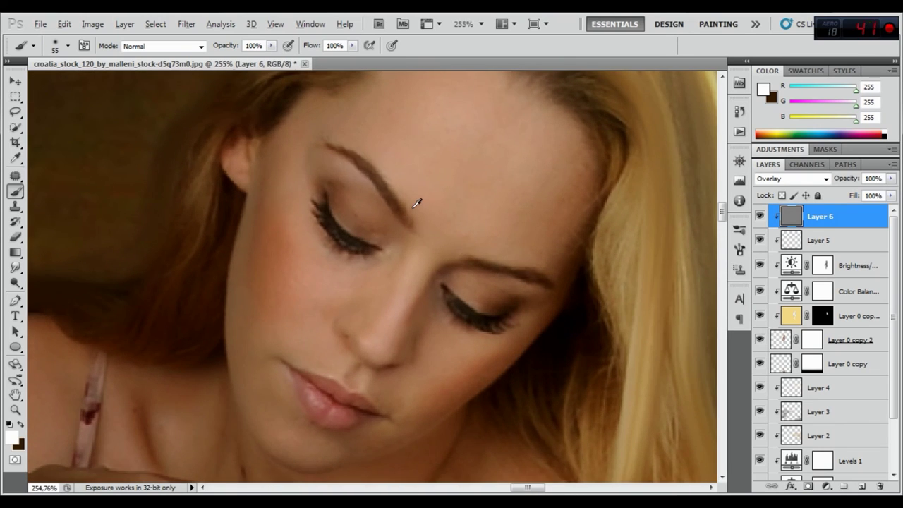
{"action": "right_click", "coordinate": [252, 183]}
{"action": "left_click_drag", "start_coordinate": [314, 210], "coordinate": [289, 212]}
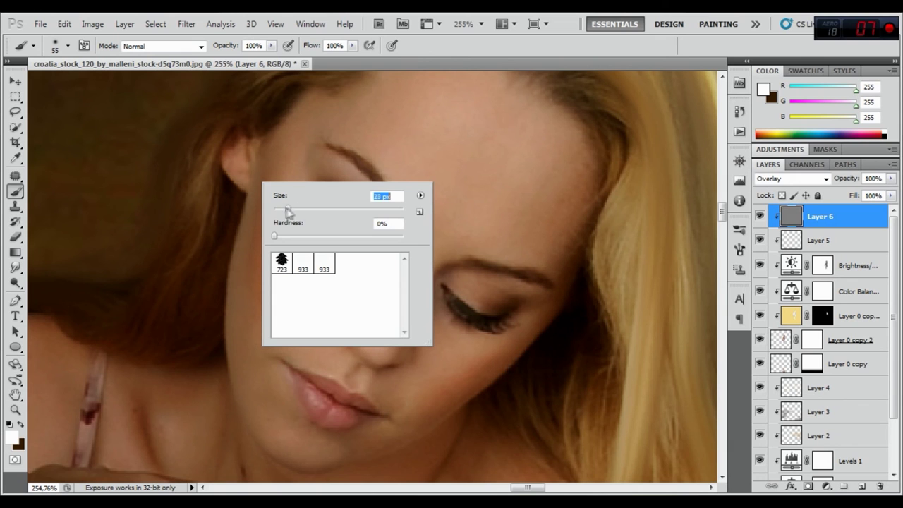
Step: Make the foreground black and lower the brush to 34% opacity with a very low flow
{"action": "left_click", "coordinate": [20, 424]}
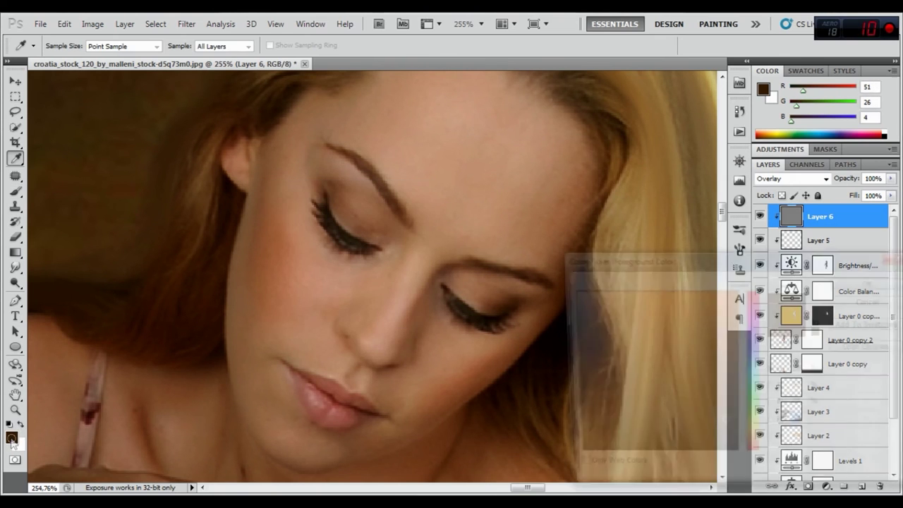
{"action": "left_click_drag", "start_coordinate": [597, 363], "coordinate": [653, 459]}
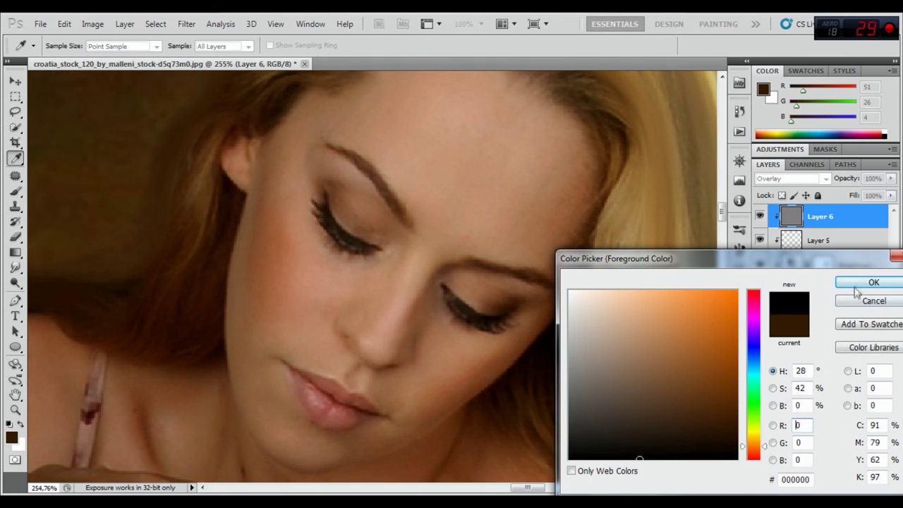
{"action": "left_click", "coordinate": [854, 283]}
{"action": "left_click_drag", "start_coordinate": [216, 44], "coordinate": [190, 43]}
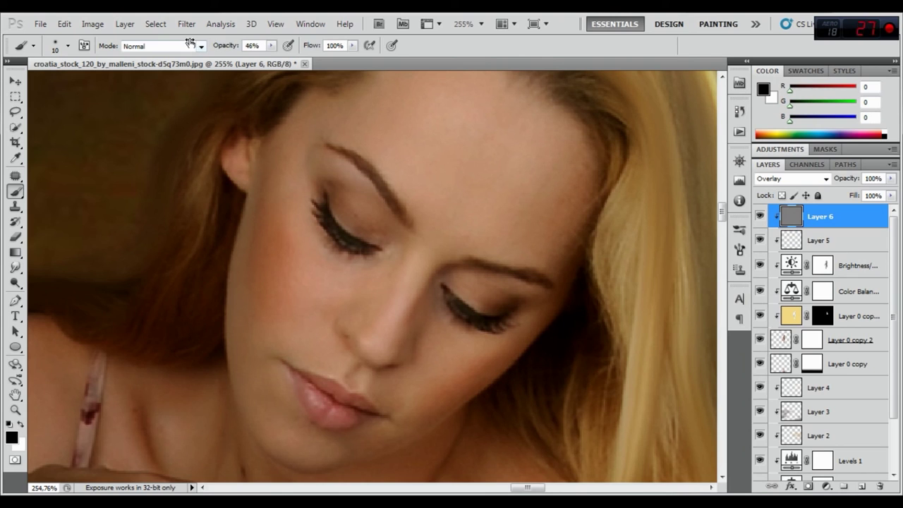
{"action": "left_click_drag", "start_coordinate": [315, 45], "coordinate": [254, 48]}
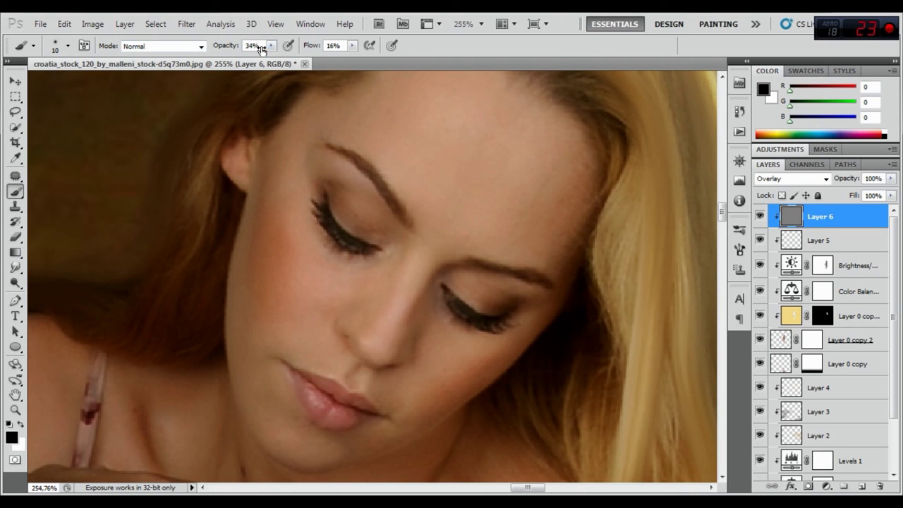
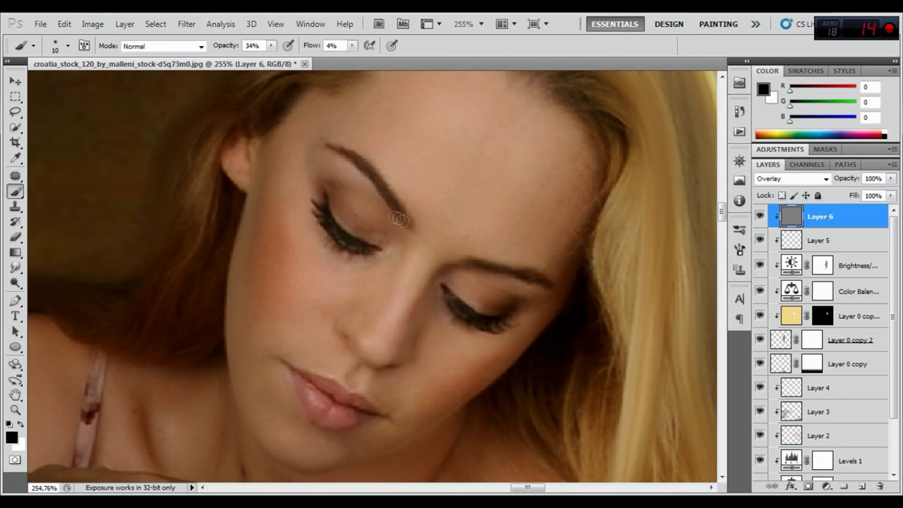
Step: Darken the upper, lower and inner-corner eyelash lines with black on Overlay Layer 6
{"action": "left_click_drag", "start_coordinate": [331, 228], "coordinate": [340, 241]}
{"action": "left_click_drag", "start_coordinate": [340, 240], "coordinate": [329, 227]}
{"action": "mouse_move", "coordinate": [481, 319]}
{"action": "left_mouse_down"}
{"action": "mouse_move", "coordinate": [496, 312]}
{"action": "mouse_move", "coordinate": [469, 314]}
{"action": "left_mouse_up"}
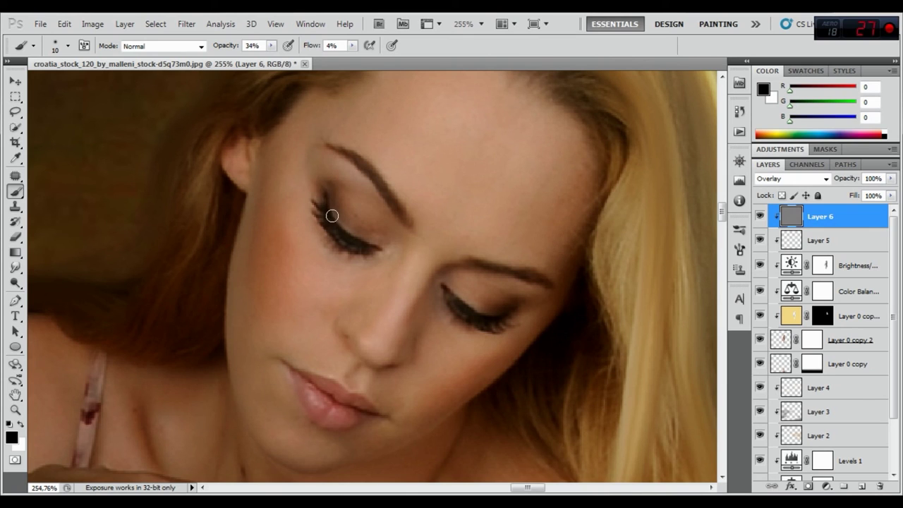
{"action": "left_click_drag", "start_coordinate": [321, 209], "coordinate": [325, 197]}
Step: Brighten both eyelids with white using a 23 px brush
{"action": "key", "text": "x"}
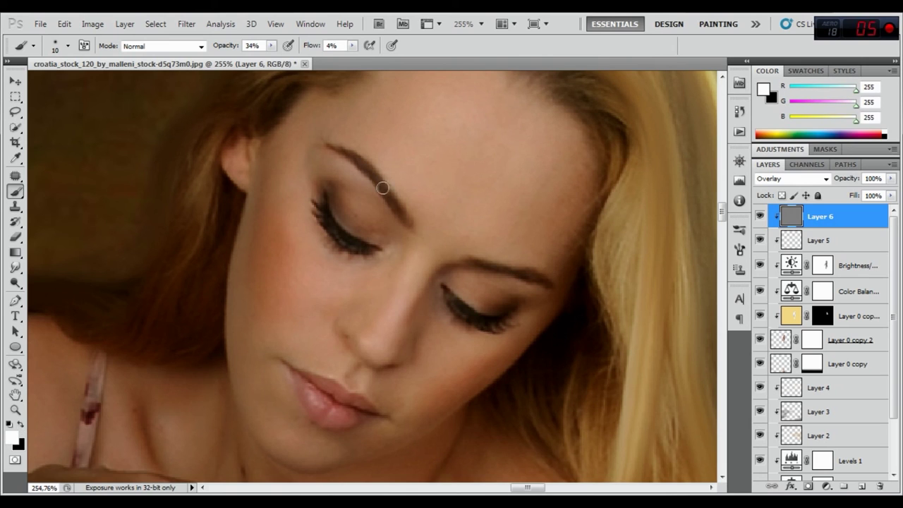
{"action": "right_click", "coordinate": [372, 211]}
{"action": "left_click_drag", "start_coordinate": [403, 243], "coordinate": [406, 241]}
{"action": "key", "text": "Return"}
{"action": "mouse_move", "coordinate": [484, 310]}
{"action": "left_mouse_down"}
{"action": "mouse_move", "coordinate": [479, 295]}
{"action": "mouse_move", "coordinate": [466, 297]}
{"action": "left_mouse_up"}
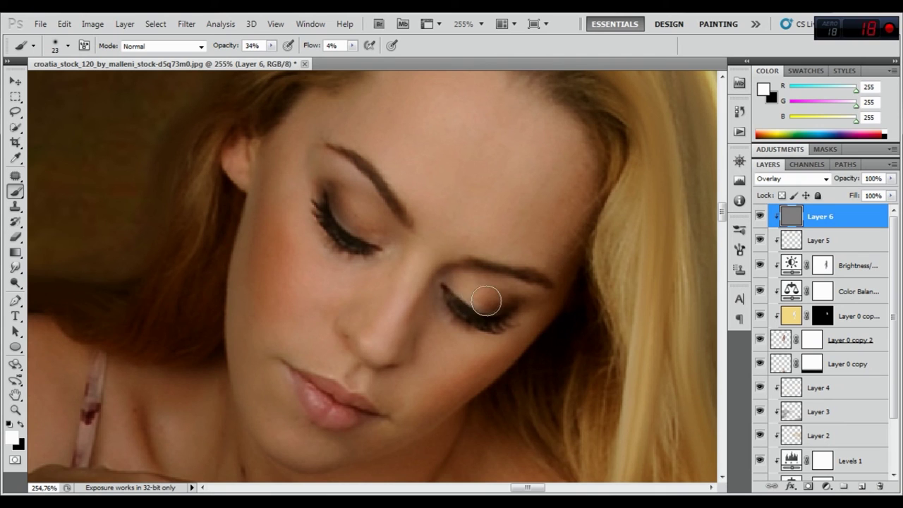
{"action": "mouse_move", "coordinate": [356, 216]}
{"action": "left_mouse_down"}
{"action": "mouse_move", "coordinate": [387, 226]}
{"action": "mouse_move", "coordinate": [397, 310]}
{"action": "mouse_move", "coordinate": [376, 343]}
{"action": "mouse_move", "coordinate": [379, 333]}
{"action": "mouse_move", "coordinate": [383, 347]}
{"action": "mouse_move", "coordinate": [406, 295]}
{"action": "left_mouse_up"}
{"action": "scroll", "coordinate": [465, 212], "scroll_direction": "up", "scroll_amount": 2}
Step: Brighten the forehead with a 73 px white brush, then the cheek and under-eye at 44 px
{"action": "right_click", "coordinate": [476, 225]}
{"action": "left_click", "coordinate": [537, 244]}
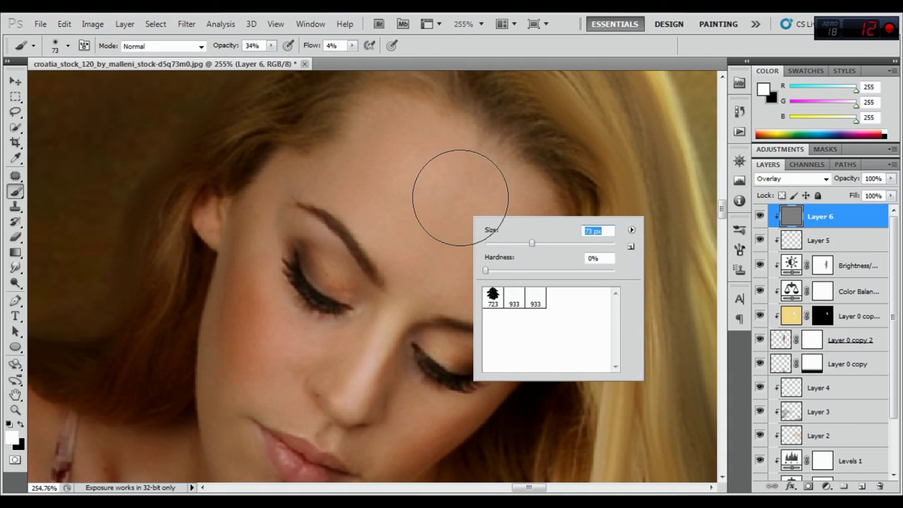
{"action": "key", "text": "Return"}
{"action": "mouse_move", "coordinate": [439, 237]}
{"action": "left_mouse_down"}
{"action": "mouse_move", "coordinate": [459, 211]}
{"action": "mouse_move", "coordinate": [484, 252]}
{"action": "mouse_move", "coordinate": [388, 185]}
{"action": "mouse_move", "coordinate": [413, 151]}
{"action": "mouse_move", "coordinate": [498, 232]}
{"action": "mouse_move", "coordinate": [440, 262]}
{"action": "mouse_move", "coordinate": [381, 179]}
{"action": "mouse_move", "coordinate": [423, 238]}
{"action": "mouse_move", "coordinate": [478, 235]}
{"action": "mouse_move", "coordinate": [478, 226]}
{"action": "mouse_move", "coordinate": [381, 243]}
{"action": "mouse_move", "coordinate": [427, 155]}
{"action": "left_mouse_up"}
{"action": "right_click", "coordinate": [385, 240]}
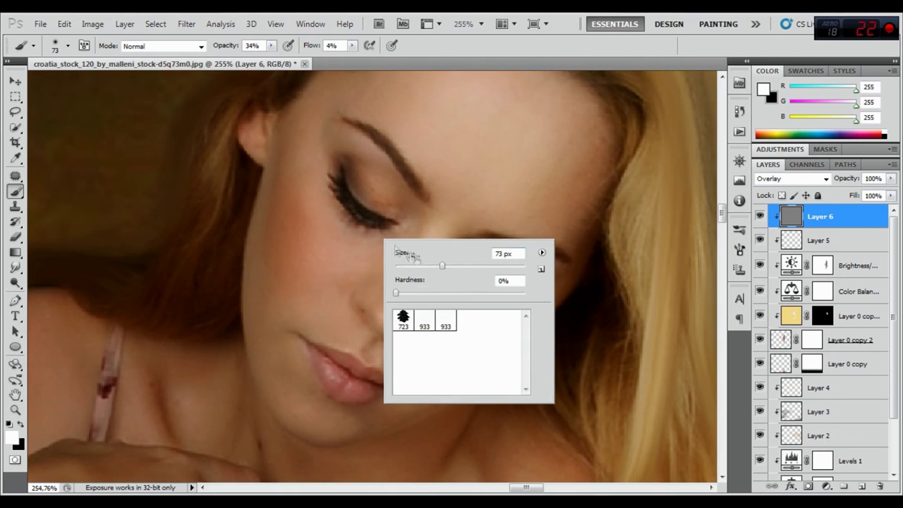
{"action": "left_click_drag", "start_coordinate": [442, 264], "coordinate": [424, 265]}
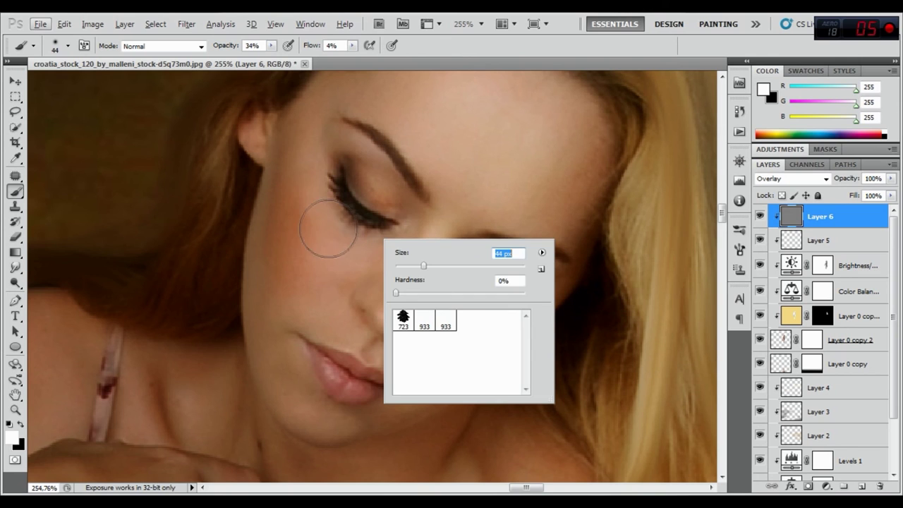
{"action": "left_click", "coordinate": [331, 251]}
{"action": "mouse_move", "coordinate": [331, 248]}
{"action": "left_mouse_down"}
{"action": "mouse_move", "coordinate": [347, 252]}
{"action": "mouse_move", "coordinate": [318, 218]}
{"action": "mouse_move", "coordinate": [324, 212]}
{"action": "mouse_move", "coordinate": [343, 224]}
{"action": "left_mouse_up"}
Step: With a 33 px black brush, darken the cheek beside the ear and the jawline
{"action": "right_click", "coordinate": [343, 225]}
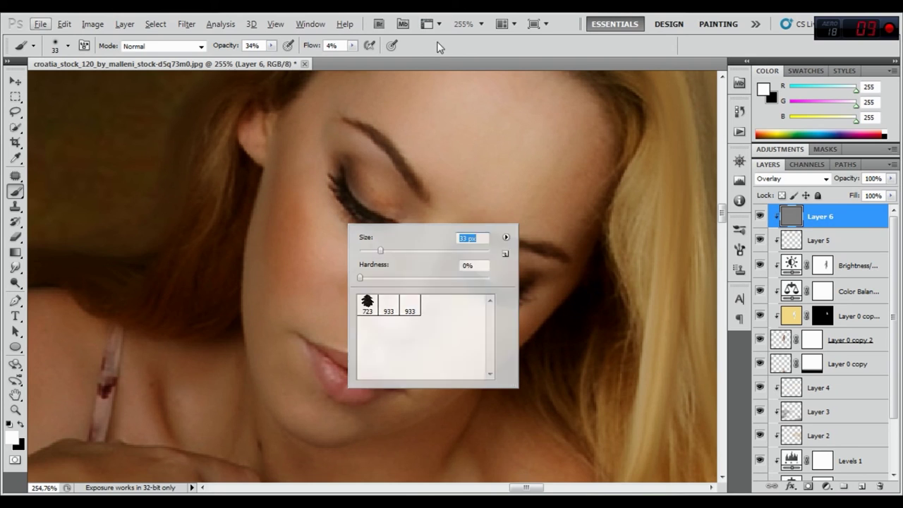
{"action": "key", "text": "Return"}
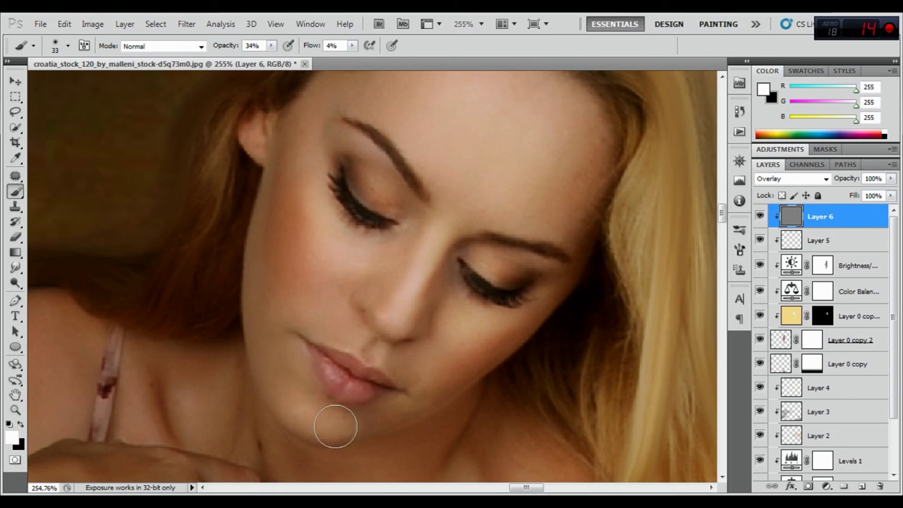
{"action": "left_click", "coordinate": [20, 424]}
{"action": "mouse_move", "coordinate": [272, 203]}
{"action": "left_mouse_down"}
{"action": "mouse_move", "coordinate": [289, 167]}
{"action": "mouse_move", "coordinate": [283, 252]}
{"action": "mouse_move", "coordinate": [282, 120]}
{"action": "left_mouse_up"}
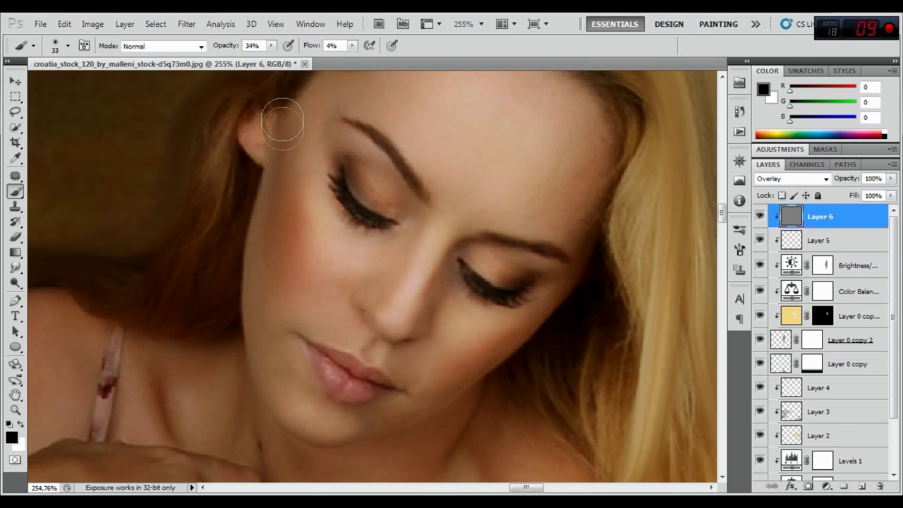
{"action": "left_click_drag", "start_coordinate": [448, 371], "coordinate": [487, 363]}
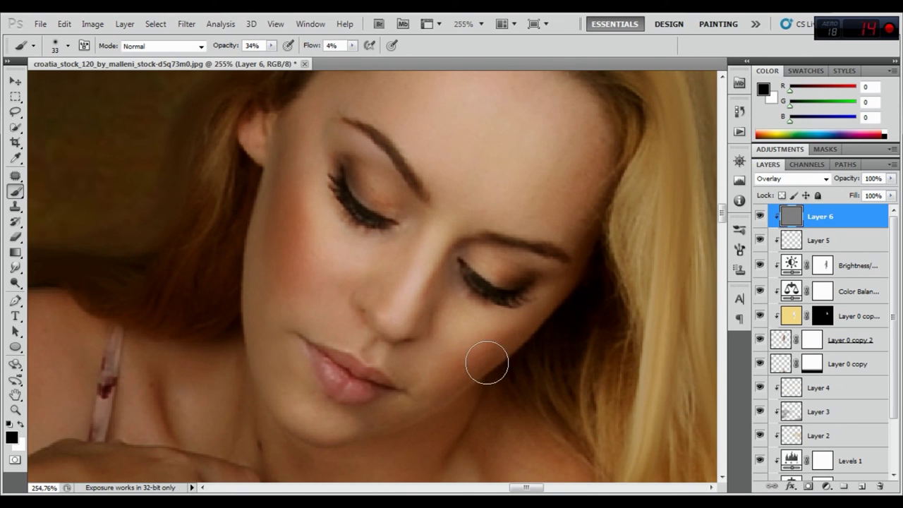
Step: Lighten the left eyelid in white and darken its crease in black, using a 21 px brush
{"action": "left_click", "coordinate": [21, 425]}
{"action": "right_click", "coordinate": [460, 323]}
{"action": "left_click_drag", "start_coordinate": [523, 350], "coordinate": [500, 350]}
{"action": "left_click", "coordinate": [457, 313]}
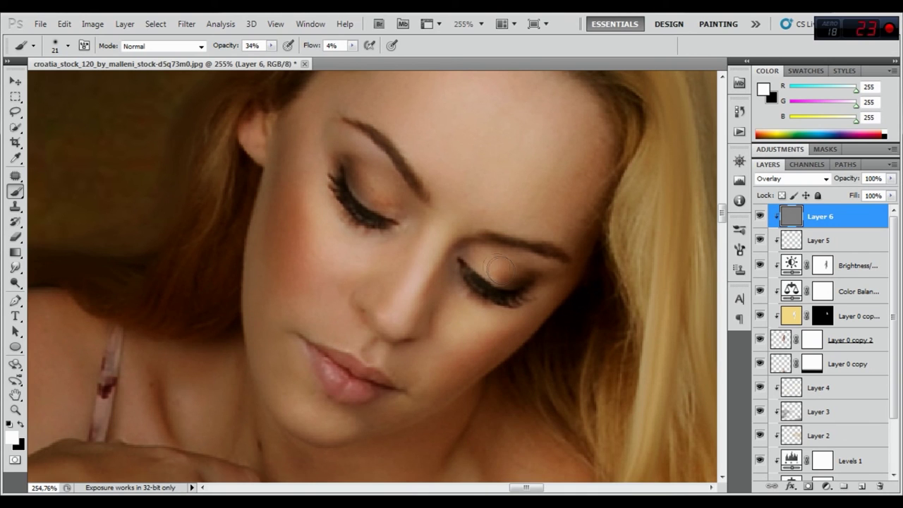
{"action": "left_click_drag", "start_coordinate": [379, 190], "coordinate": [377, 190]}
{"action": "key", "text": "x"}
{"action": "mouse_move", "coordinate": [386, 171]}
{"action": "left_mouse_down"}
{"action": "mouse_move", "coordinate": [355, 176]}
{"action": "mouse_move", "coordinate": [355, 200]}
{"action": "left_mouse_up"}
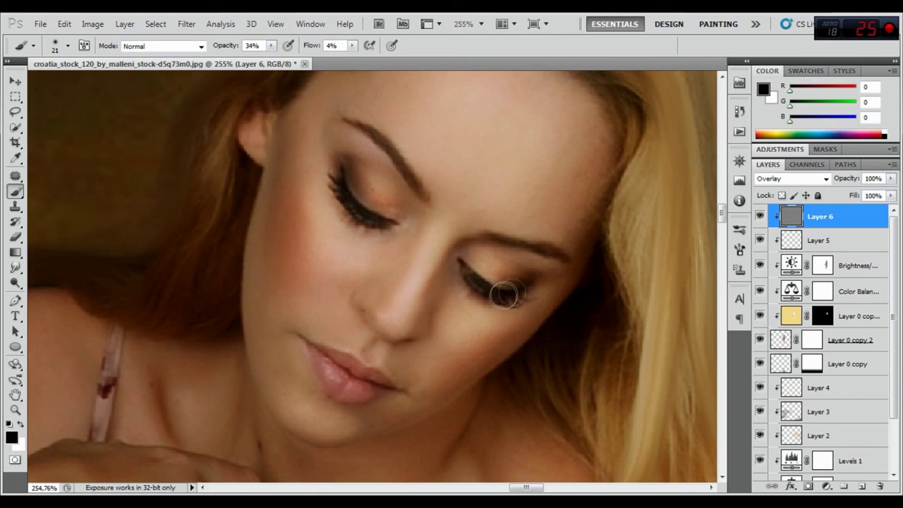
{"action": "mouse_move", "coordinate": [501, 122]}
{"action": "left_mouse_down"}
{"action": "mouse_move", "coordinate": [508, 152]}
{"action": "mouse_move", "coordinate": [494, 193]}
{"action": "left_mouse_up"}
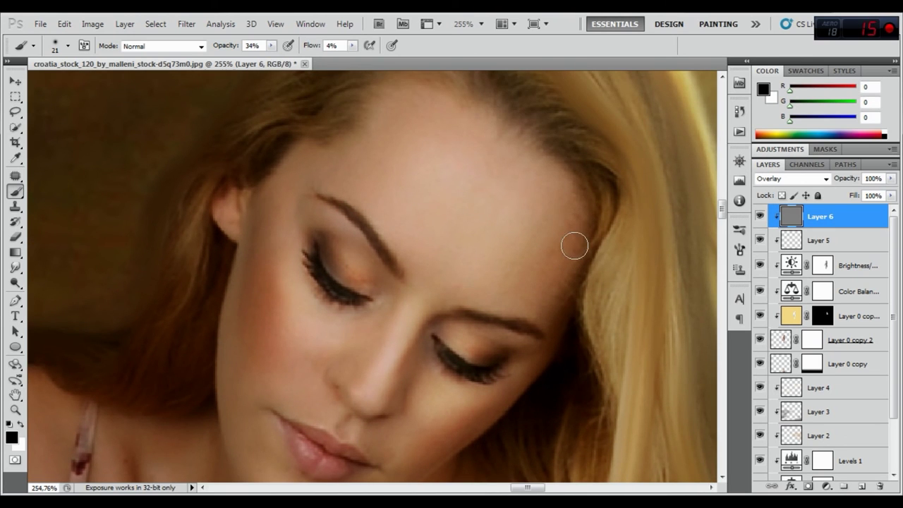
{"action": "scroll", "coordinate": [466, 204], "scroll_direction": "down", "scroll_amount": 3}
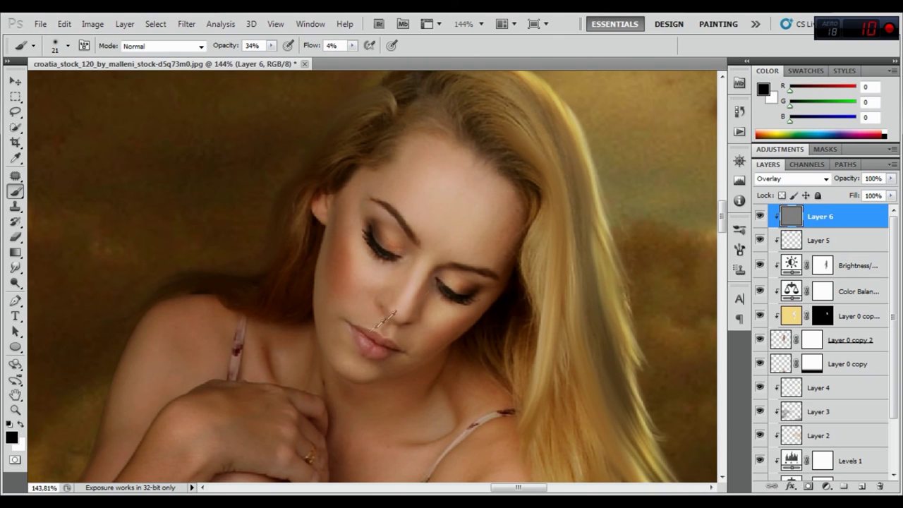
Step: Zoom out and toggle Layer 6's visibility to compare before and after
{"action": "scroll", "coordinate": [466, 310], "scroll_direction": "down", "scroll_amount": 1}
{"action": "scroll", "coordinate": [564, 276], "scroll_direction": "down", "scroll_amount": 1}
{"action": "left_click", "coordinate": [760, 216]}
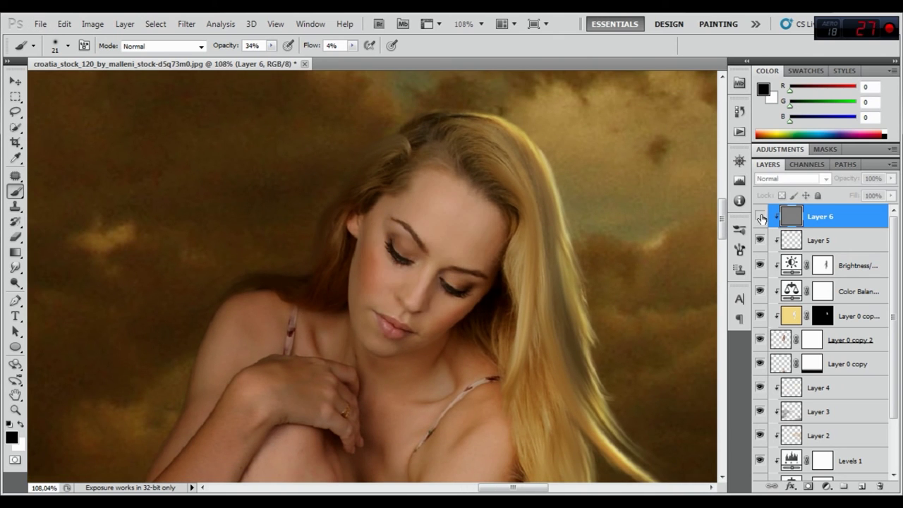
{"action": "left_click", "coordinate": [760, 217]}
{"action": "scroll", "coordinate": [369, 260], "scroll_direction": "down", "scroll_amount": 1}
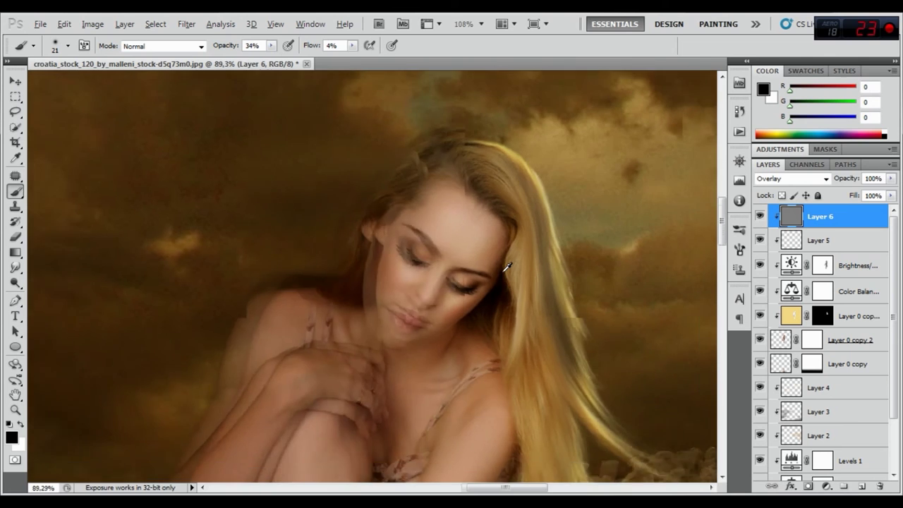
{"action": "scroll", "coordinate": [369, 260], "scroll_direction": "down", "scroll_amount": 1}
{"action": "scroll", "coordinate": [369, 260], "scroll_direction": "down", "scroll_amount": 3}
{"action": "scroll", "coordinate": [369, 260], "scroll_direction": "down", "scroll_amount": 3}
{"action": "scroll", "coordinate": [369, 260], "scroll_direction": "down", "scroll_amount": 1}
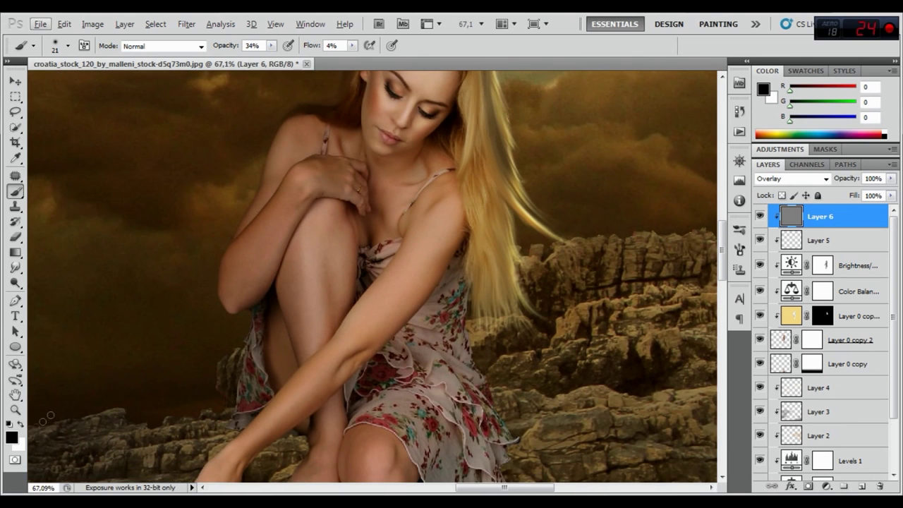
Step: Paint white highlights near the hand and shoulder with a 62 px brush
{"action": "left_click", "coordinate": [21, 424]}
{"action": "right_click", "coordinate": [406, 308]}
{"action": "left_click", "coordinate": [447, 327]}
{"action": "left_click", "coordinate": [462, 327]}
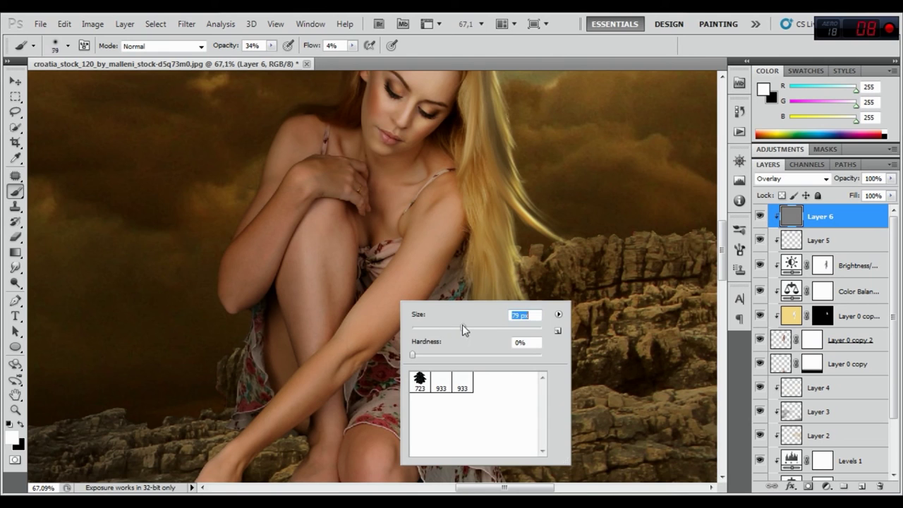
{"action": "left_click", "coordinate": [435, 237]}
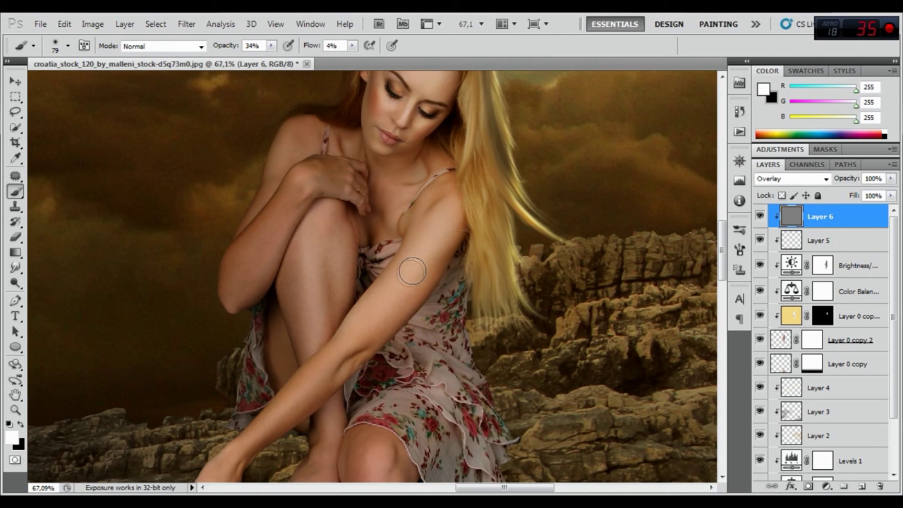
{"action": "right_click", "coordinate": [313, 397]}
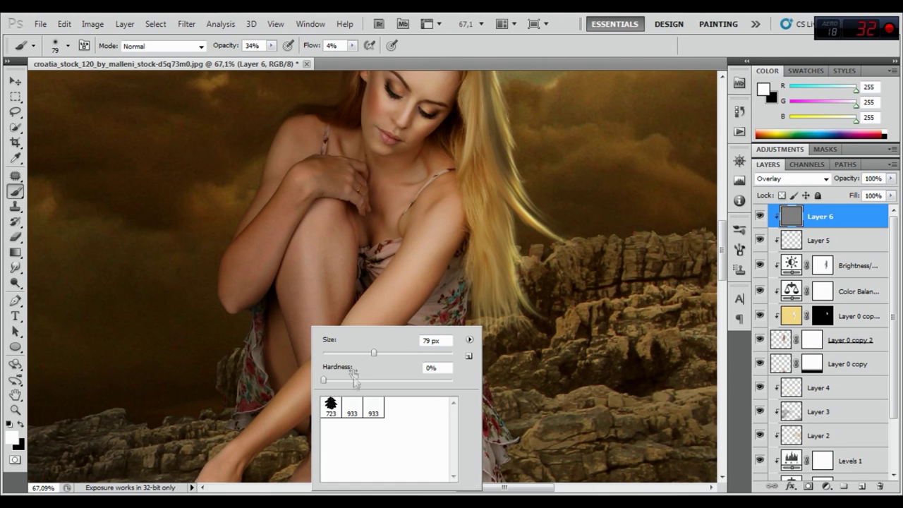
{"action": "key", "text": "Return"}
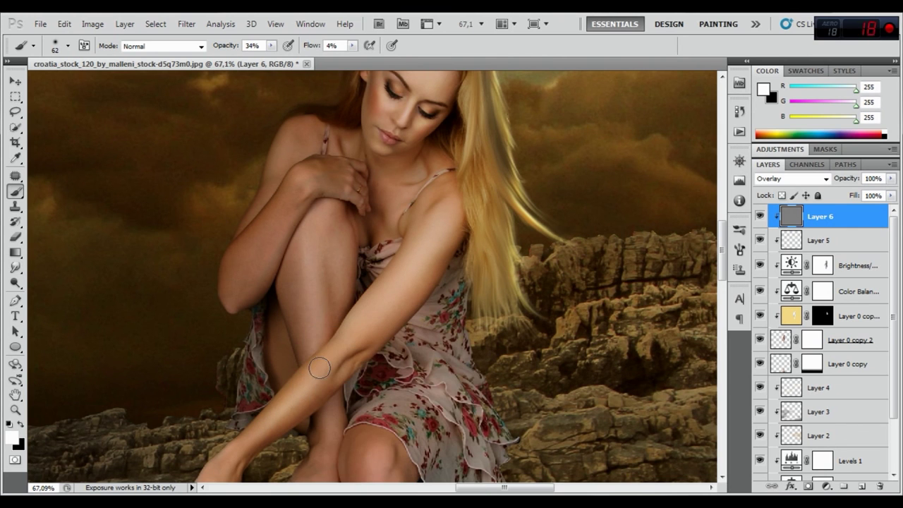
{"action": "left_click_drag", "start_coordinate": [323, 384], "coordinate": [319, 406]}
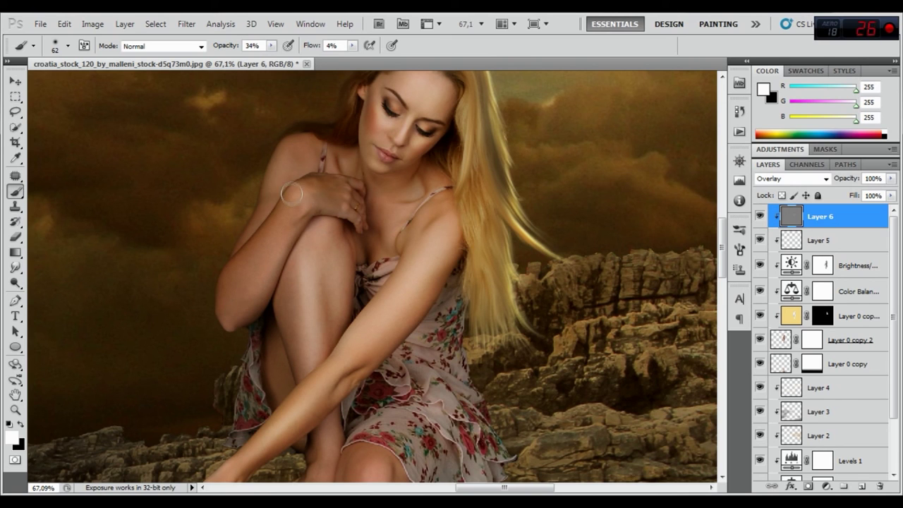
{"action": "left_click_drag", "start_coordinate": [353, 208], "coordinate": [347, 209]}
Step: Darken the forearm toward the elbow and the upper arm toward the shoulder in black
{"action": "left_click_drag", "start_coordinate": [384, 360], "coordinate": [391, 304]}
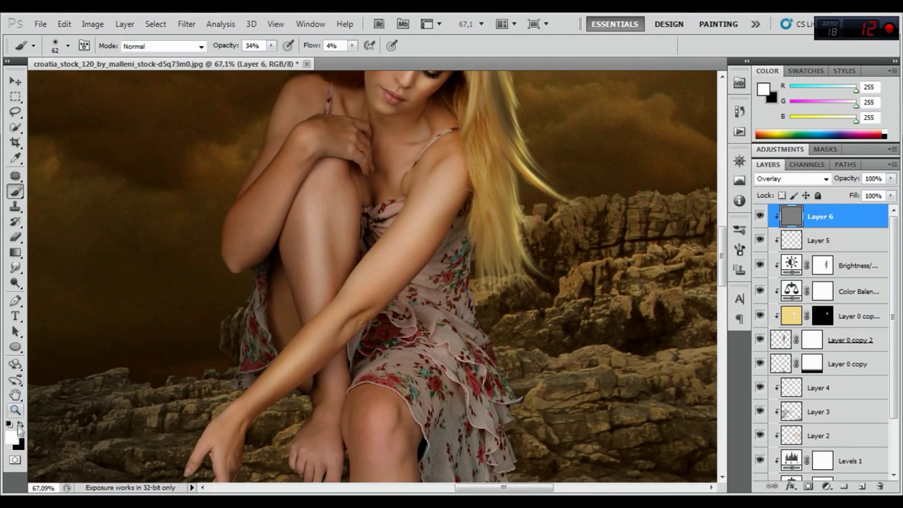
{"action": "left_click", "coordinate": [20, 423]}
{"action": "mouse_move", "coordinate": [245, 422]}
{"action": "left_mouse_down"}
{"action": "mouse_move", "coordinate": [233, 452]}
{"action": "mouse_move", "coordinate": [296, 379]}
{"action": "left_mouse_up"}
{"action": "left_click_drag", "start_coordinate": [382, 299], "coordinate": [464, 194]}
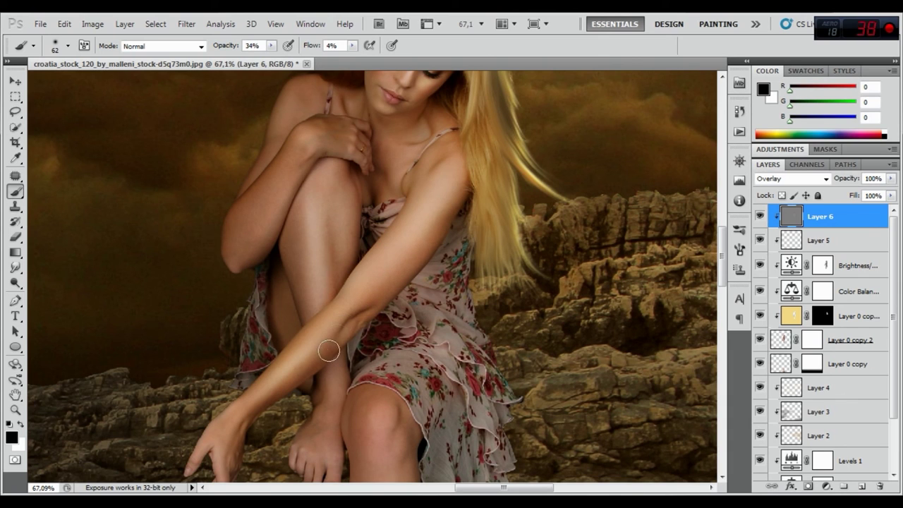
{"action": "left_click_drag", "start_coordinate": [254, 423], "coordinate": [207, 234]}
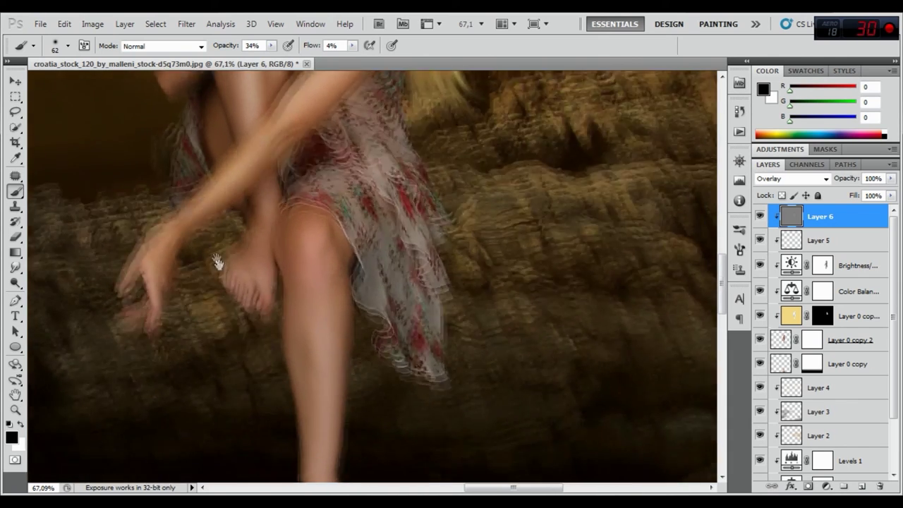
Step: Enlarge the brush to 72 px, then to 90 px, with white as the foreground colour
{"action": "scroll", "coordinate": [319, 337], "scroll_direction": "down", "scroll_amount": 2}
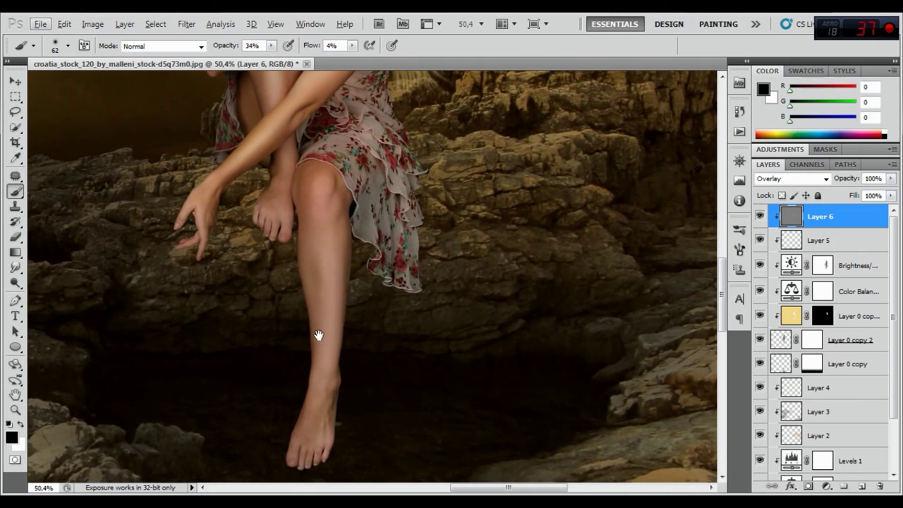
{"action": "right_click", "coordinate": [344, 289]}
{"action": "left_click", "coordinate": [397, 305]}
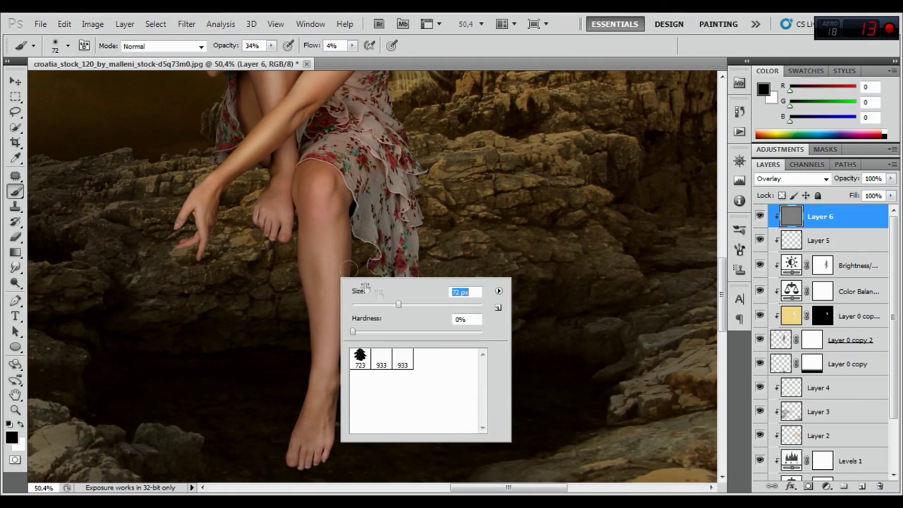
{"action": "left_click", "coordinate": [299, 176]}
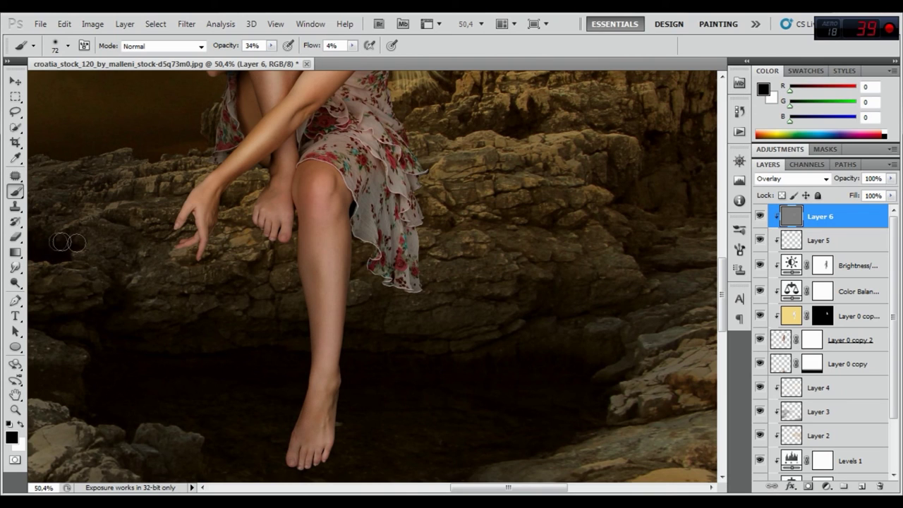
{"action": "left_click", "coordinate": [19, 424]}
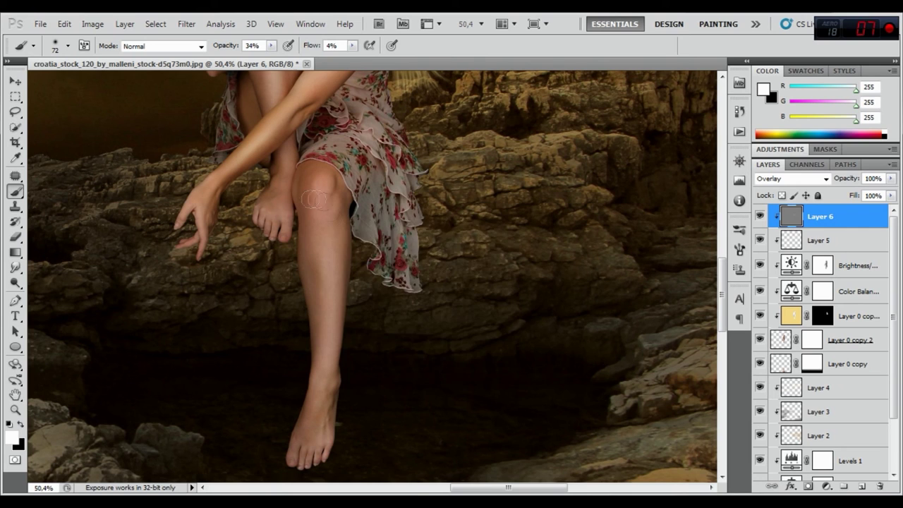
{"action": "right_click", "coordinate": [374, 243]}
{"action": "left_click_drag", "start_coordinate": [406, 250], "coordinate": [411, 250]}
{"action": "key", "text": "Return"}
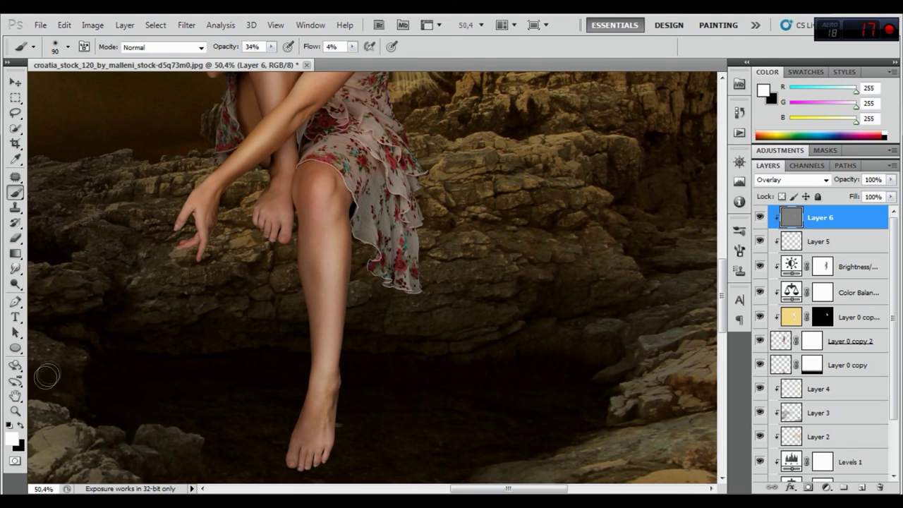
Step: Lighten a hair strand in white, darken the hair beside the face in black, then hide Layer 6 to compare
{"action": "left_click", "coordinate": [21, 425]}
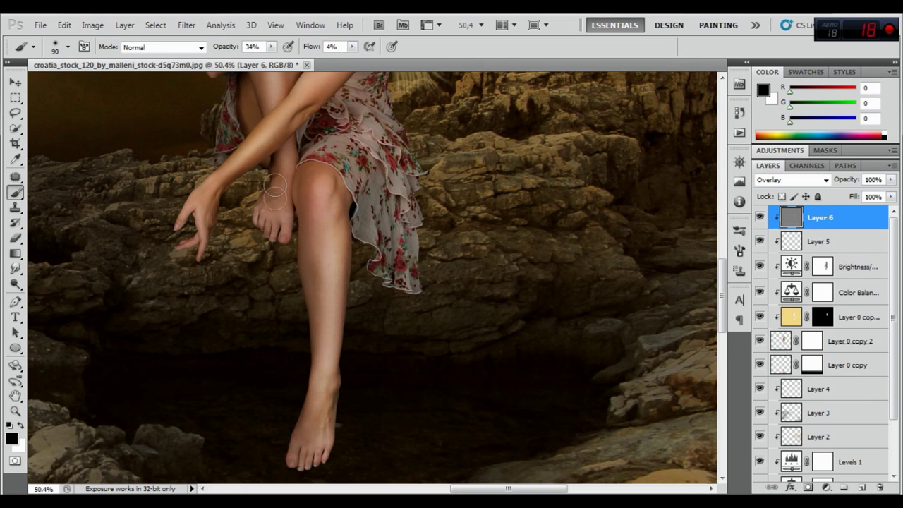
{"action": "scroll", "coordinate": [289, 162], "scroll_direction": "up", "scroll_amount": 5}
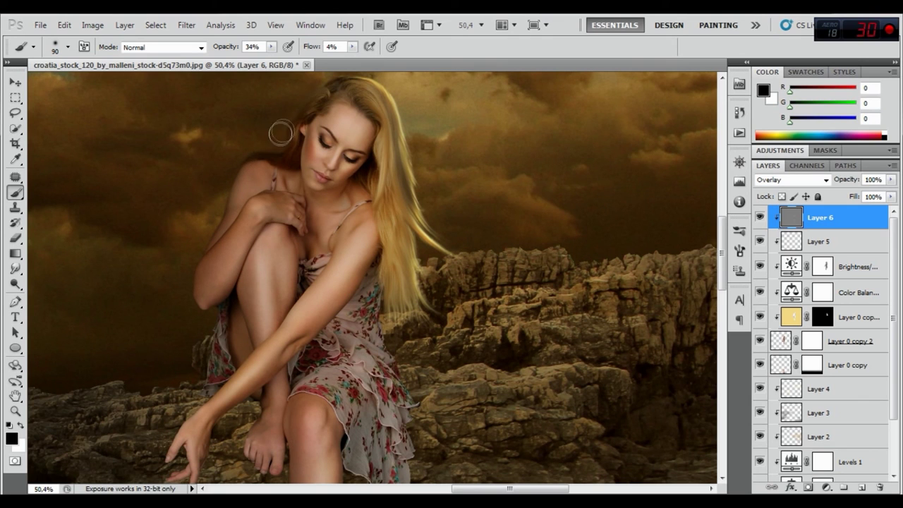
{"action": "left_click_drag", "start_coordinate": [260, 127], "coordinate": [236, 175]}
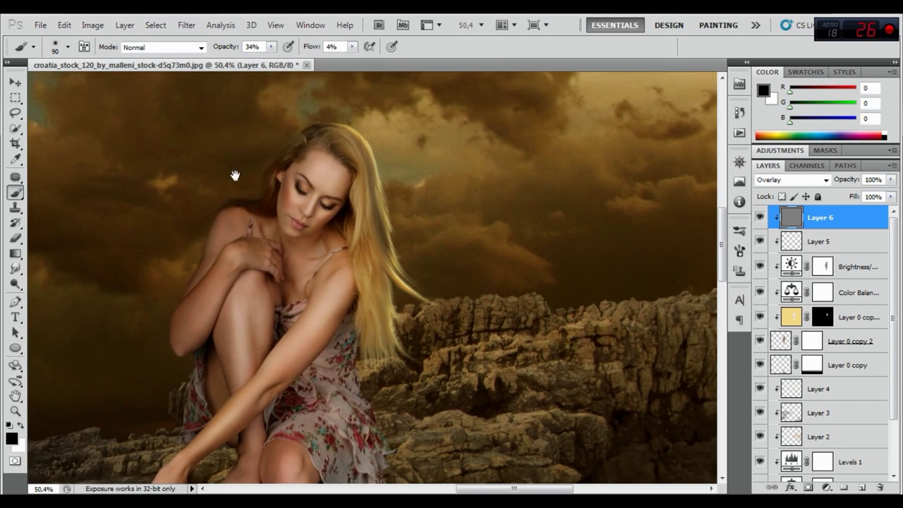
{"action": "left_click", "coordinate": [21, 424]}
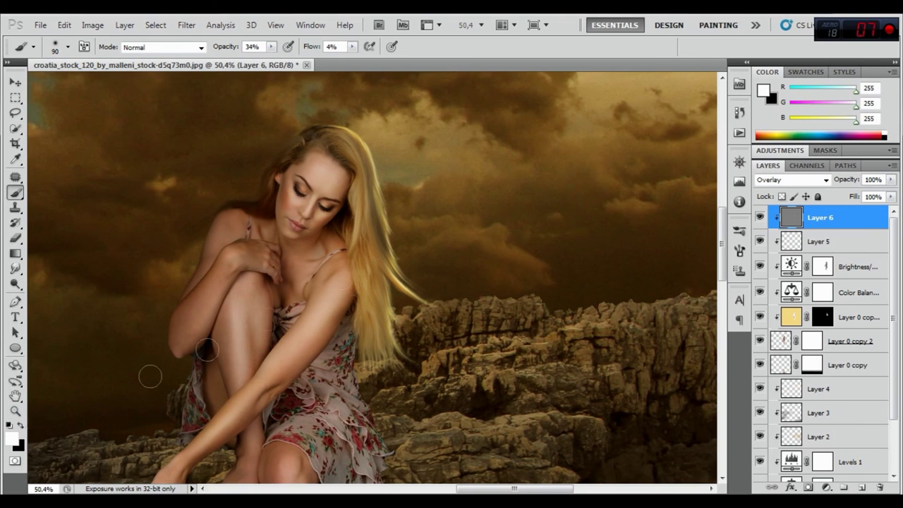
{"action": "left_click_drag", "start_coordinate": [371, 184], "coordinate": [365, 162]}
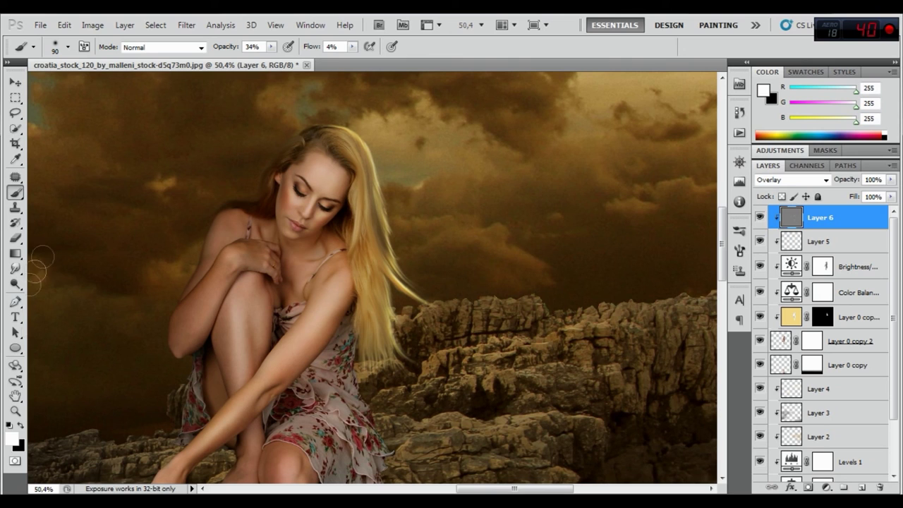
{"action": "left_click", "coordinate": [21, 424]}
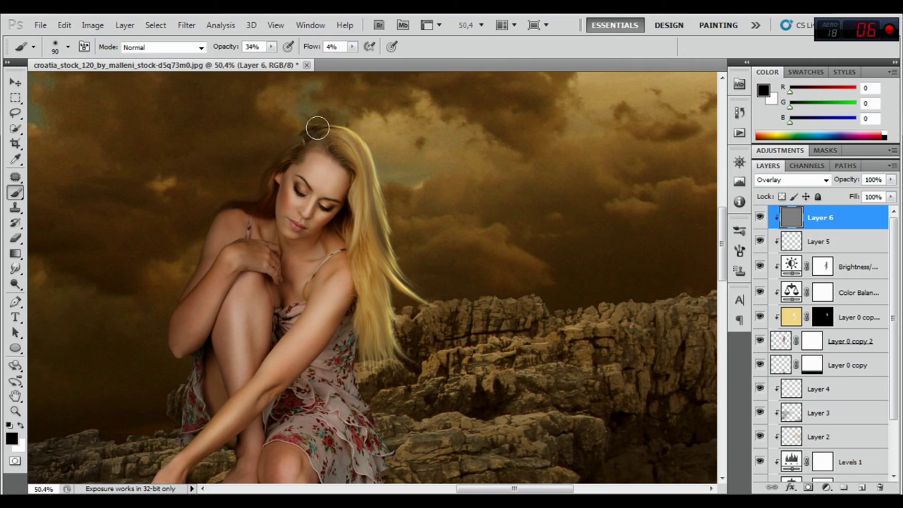
{"action": "mouse_move", "coordinate": [266, 178]}
{"action": "left_mouse_down"}
{"action": "mouse_move", "coordinate": [262, 167]}
{"action": "mouse_move", "coordinate": [272, 164]}
{"action": "mouse_move", "coordinate": [312, 170]}
{"action": "left_mouse_up"}
{"action": "left_click", "coordinate": [761, 217]}
Step: Zoom out and toggle the dodge-and-burn layer on and off to compare the hair
{"action": "scroll", "coordinate": [456, 232], "scroll_direction": "down", "scroll_amount": 3}
{"action": "scroll", "coordinate": [446, 268], "scroll_direction": "down", "scroll_amount": 3}
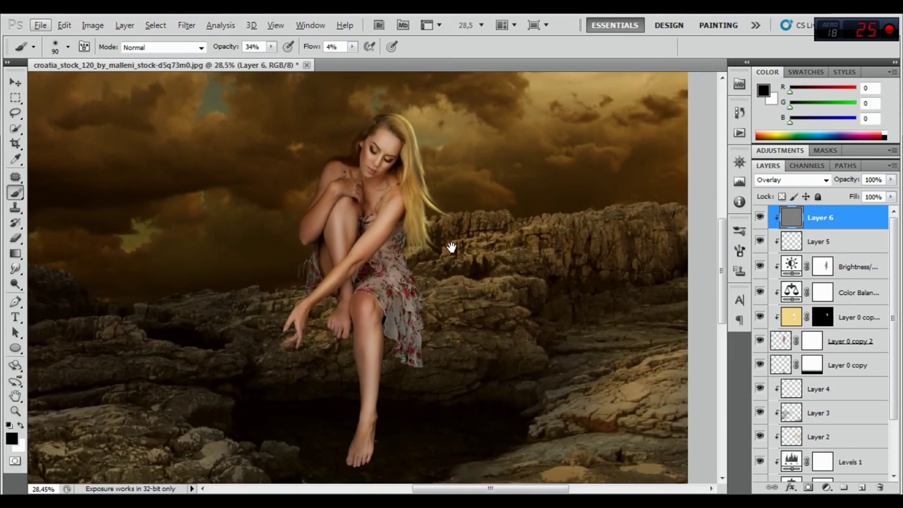
{"action": "scroll", "coordinate": [452, 246], "scroll_direction": "down", "scroll_amount": 1}
{"action": "left_click", "coordinate": [760, 218]}
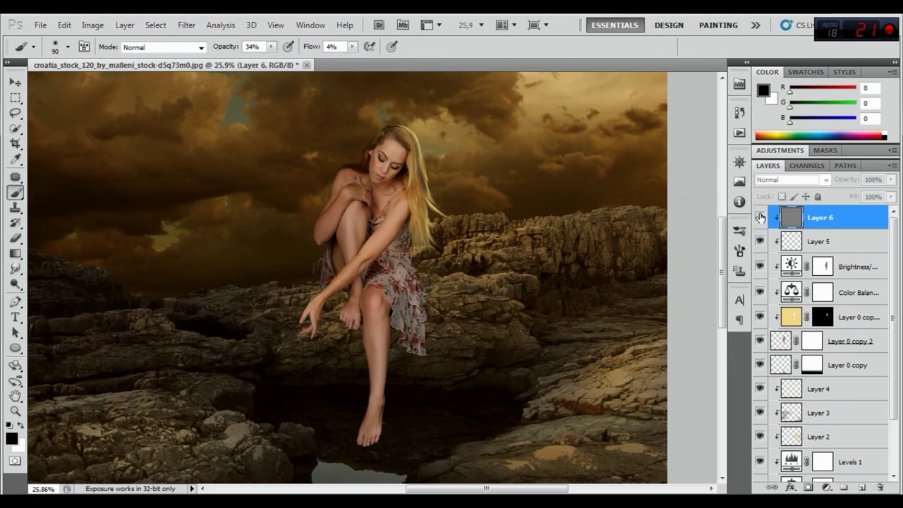
{"action": "left_click", "coordinate": [760, 217]}
{"action": "left_click", "coordinate": [760, 217]}
Step: Zoom in and paint 10 px white and black touch-ups around the brows
{"action": "scroll", "coordinate": [385, 157], "scroll_direction": "up", "scroll_amount": 2}
{"action": "scroll", "coordinate": [384, 157], "scroll_direction": "up", "scroll_amount": 2}
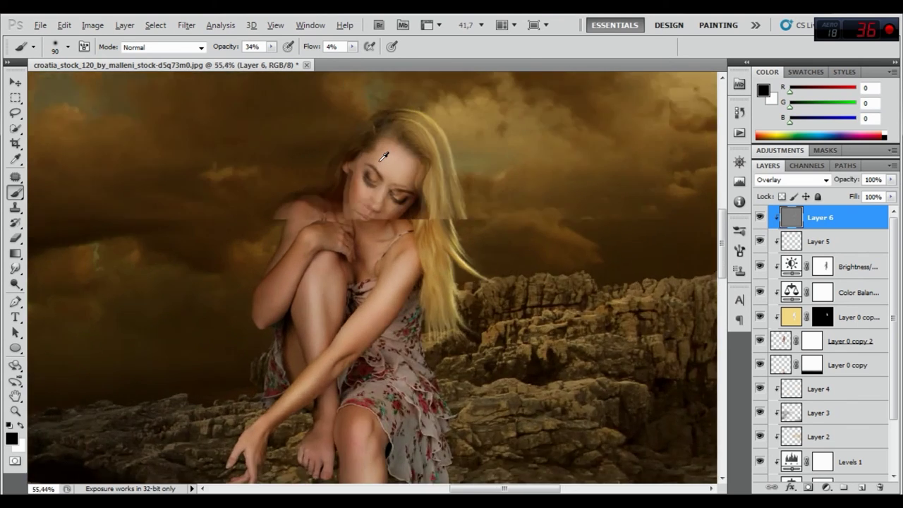
{"action": "scroll", "coordinate": [385, 157], "scroll_direction": "up", "scroll_amount": 2}
{"action": "scroll", "coordinate": [383, 151], "scroll_direction": "up", "scroll_amount": 2}
{"action": "scroll", "coordinate": [397, 178], "scroll_direction": "up", "scroll_amount": 2}
{"action": "right_click", "coordinate": [396, 185]}
{"action": "left_click_drag", "start_coordinate": [428, 217], "coordinate": [422, 217]}
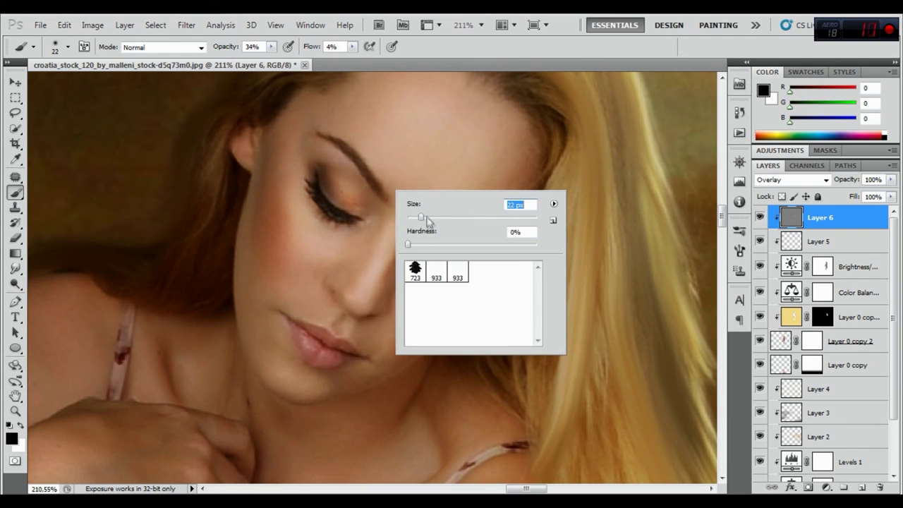
{"action": "key", "text": "Return"}
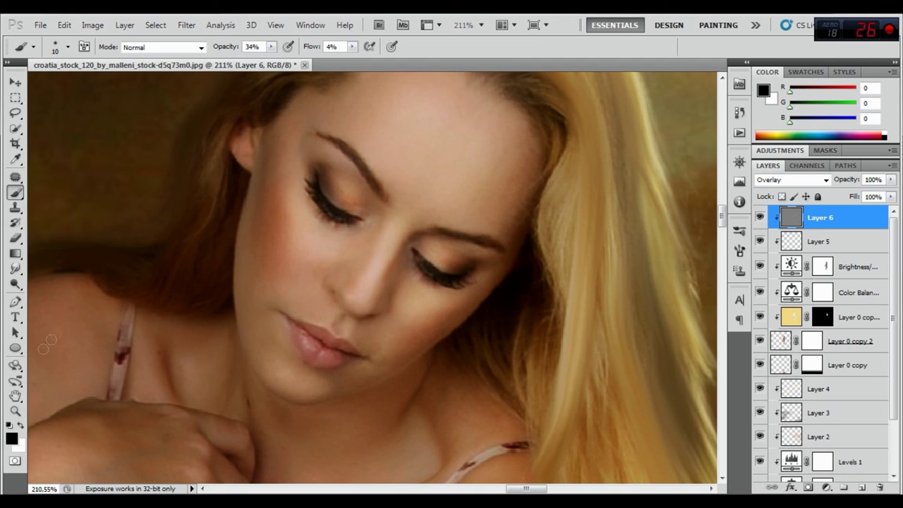
{"action": "key", "text": "x"}
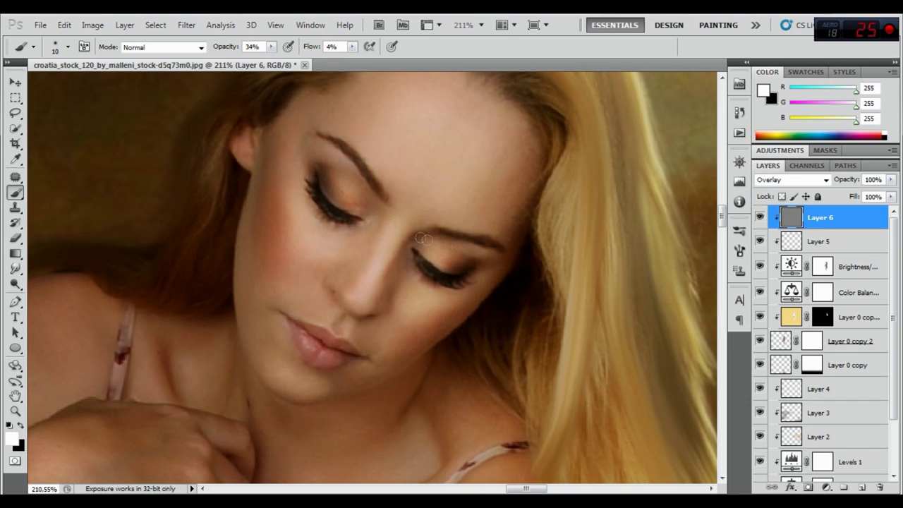
{"action": "left_click", "coordinate": [21, 426]}
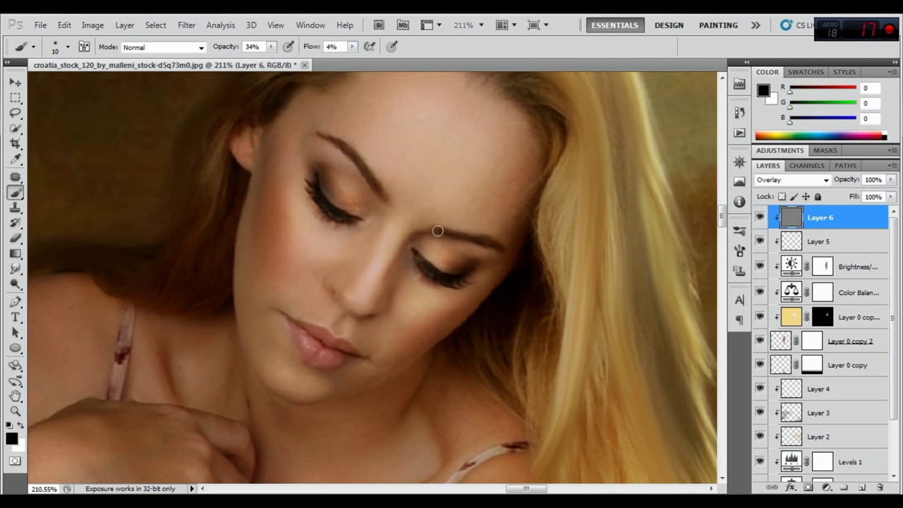
Step: Zoom in further and select Layer 0 copy 2
{"action": "scroll", "coordinate": [344, 357], "scroll_direction": "up", "scroll_amount": 2}
{"action": "scroll", "coordinate": [344, 358], "scroll_direction": "up", "scroll_amount": 2}
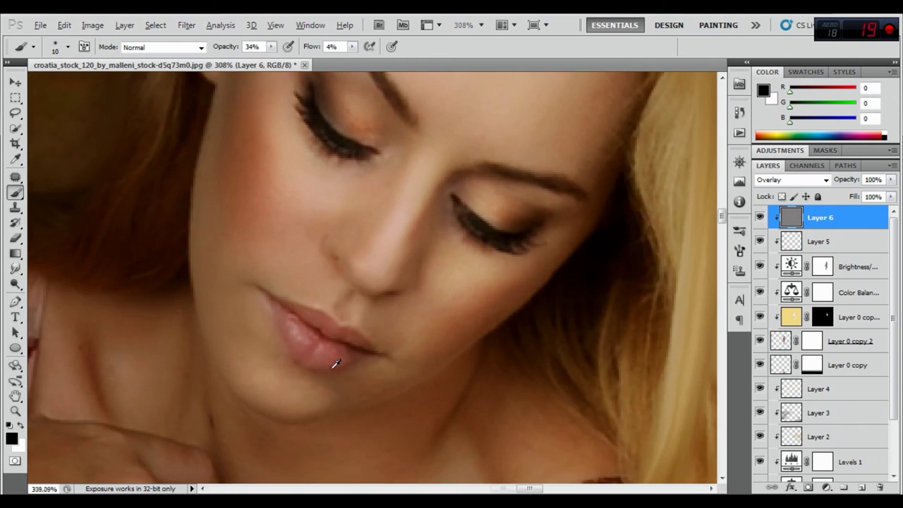
{"action": "scroll", "coordinate": [339, 362], "scroll_direction": "up", "scroll_amount": 2}
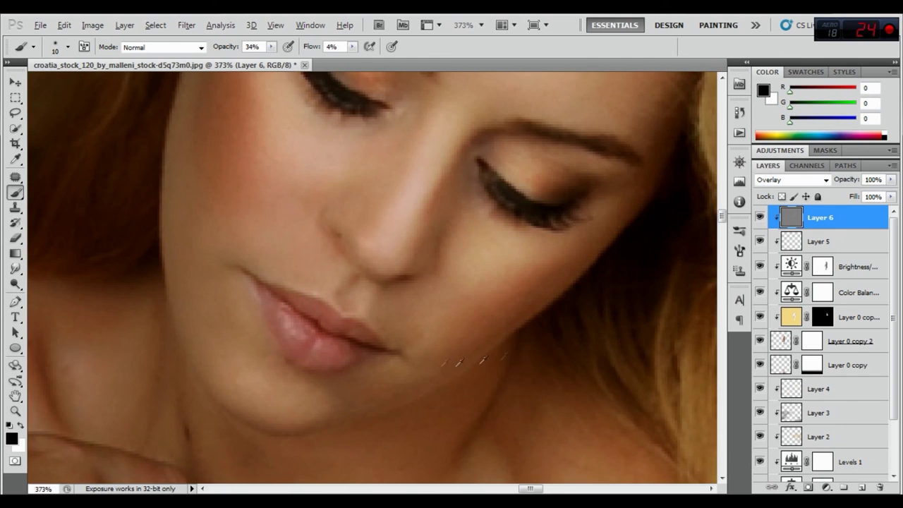
{"action": "left_click", "coordinate": [786, 343]}
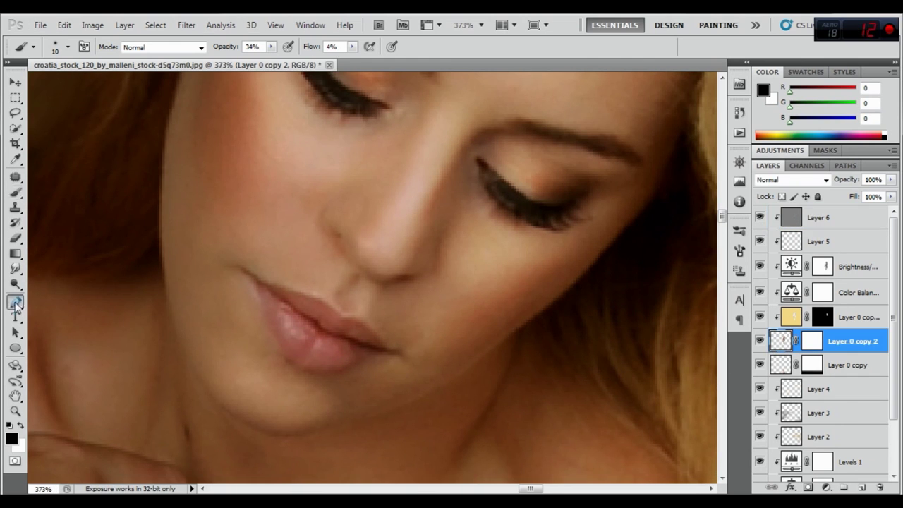
Step: Trace the lips with the Pen tool, convert the path to a selection and feather it
{"action": "left_click", "coordinate": [15, 302]}
{"action": "scroll", "coordinate": [295, 349], "scroll_direction": "up", "scroll_amount": 1}
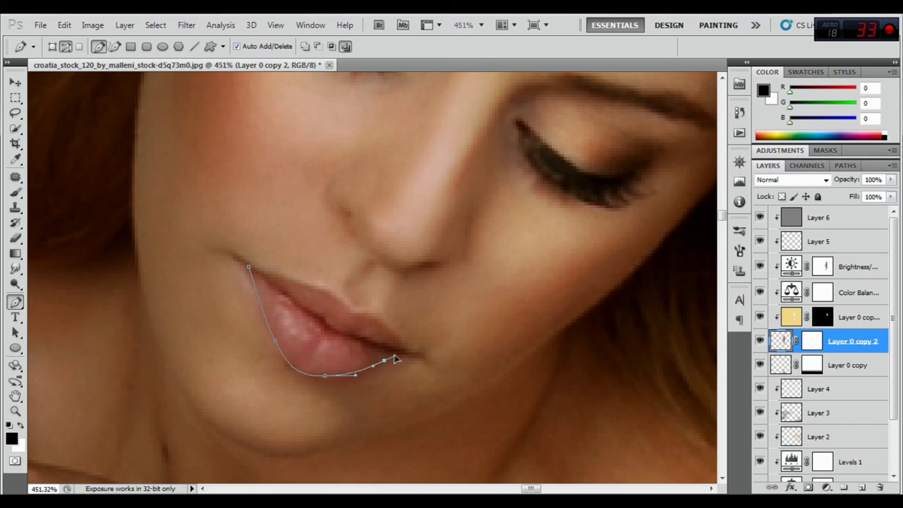
{"action": "left_click_drag", "start_coordinate": [402, 344], "coordinate": [393, 331]}
{"action": "left_click", "coordinate": [326, 288]}
{"action": "key", "text": "ctrl+Return"}
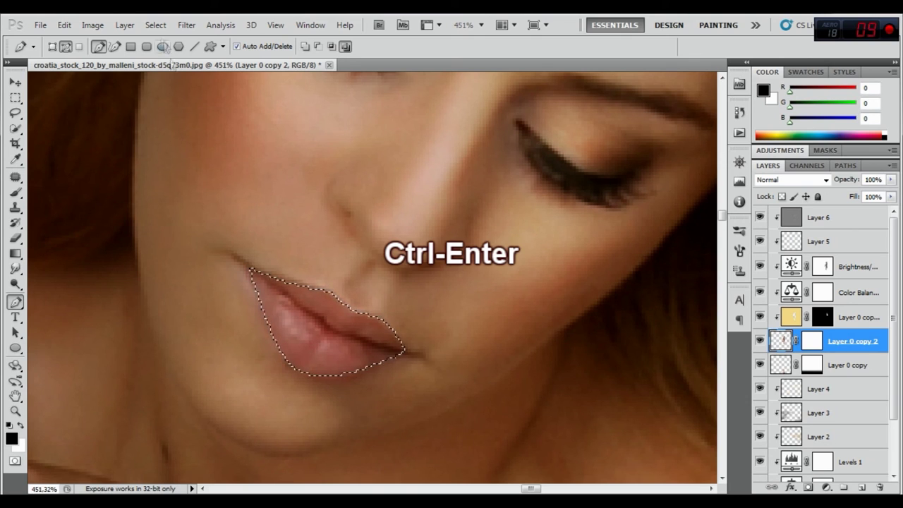
{"action": "left_click", "coordinate": [155, 24]}
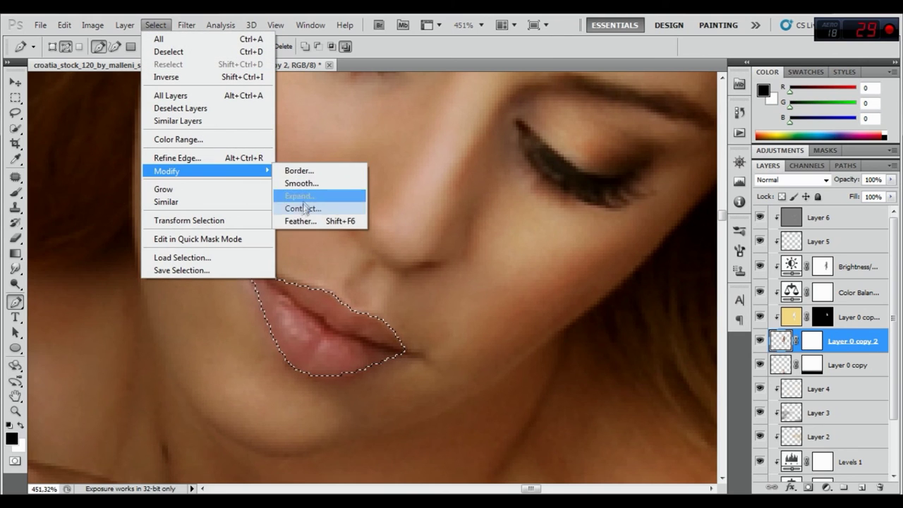
{"action": "left_click", "coordinate": [300, 221]}
{"action": "left_click", "coordinate": [511, 182]}
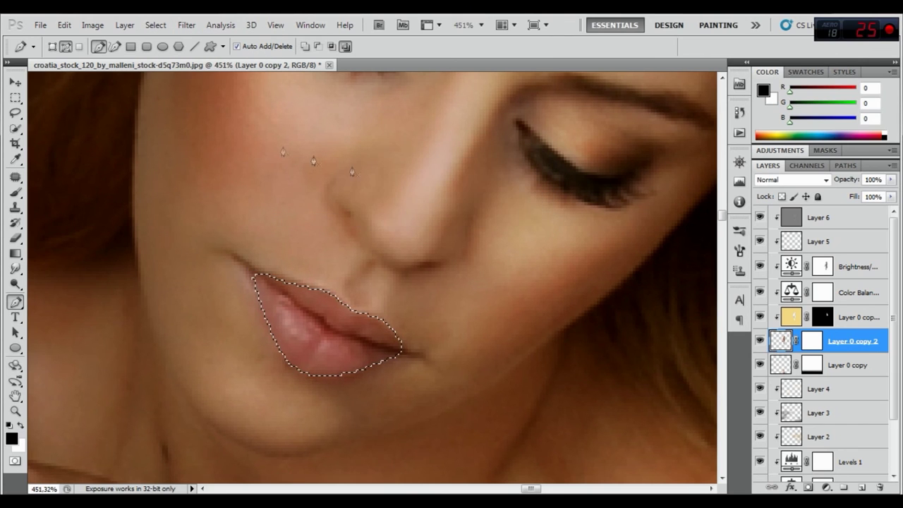
Step: Apply More Magenta through Image > Adjustments > Variations to the lips, then deselect
{"action": "left_click", "coordinate": [92, 25]}
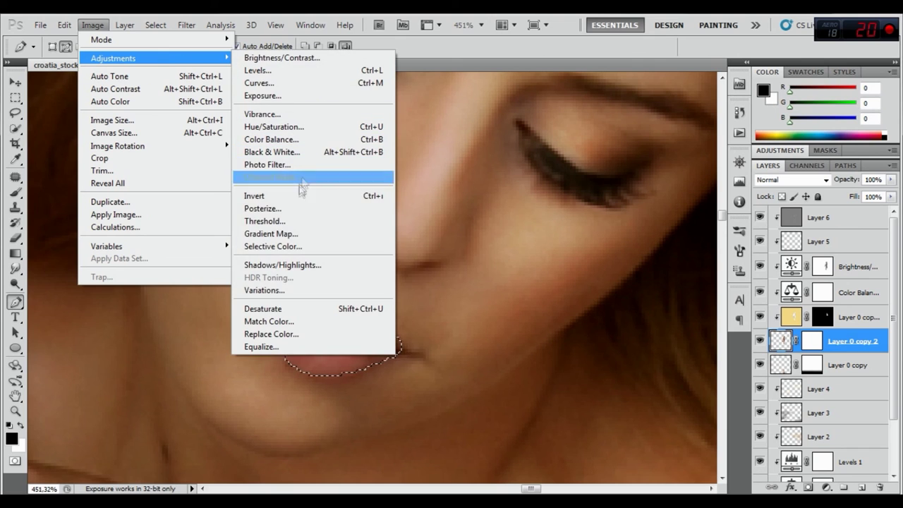
{"action": "left_click", "coordinate": [269, 290]}
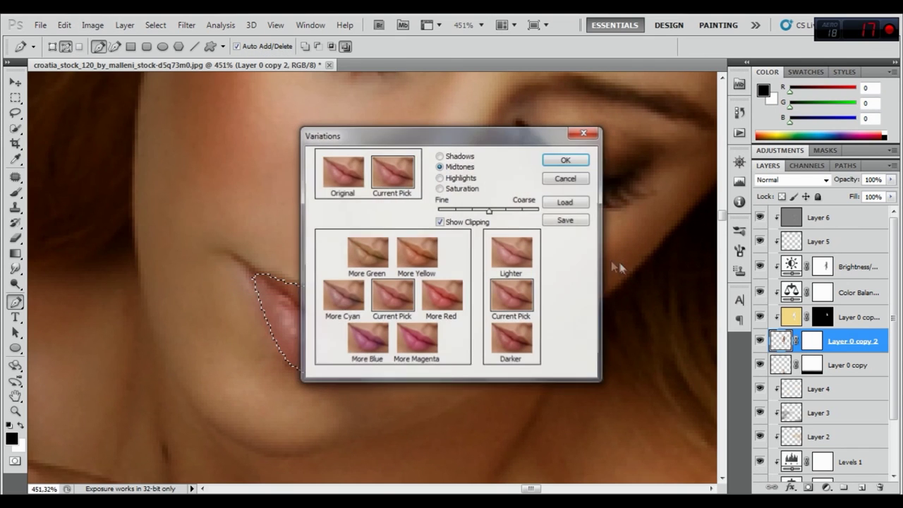
{"action": "left_click_drag", "start_coordinate": [423, 140], "coordinate": [542, 138]}
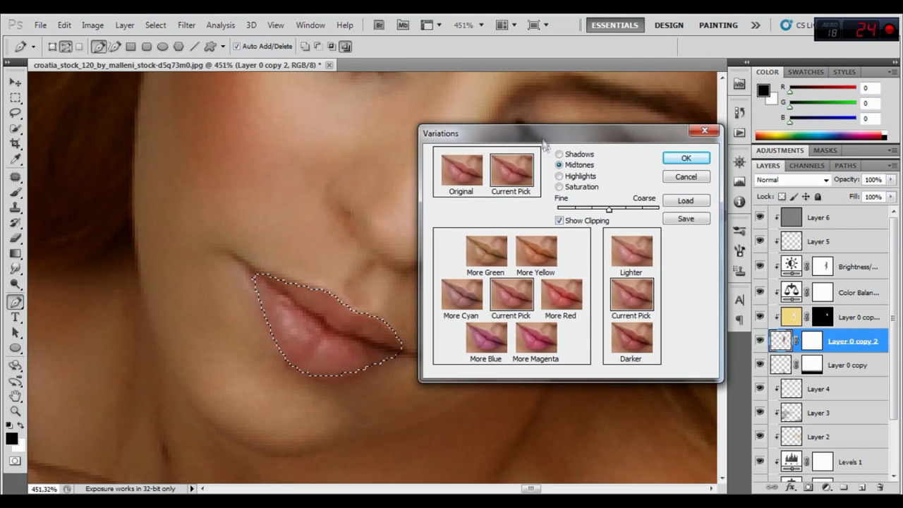
{"action": "left_click", "coordinate": [546, 336]}
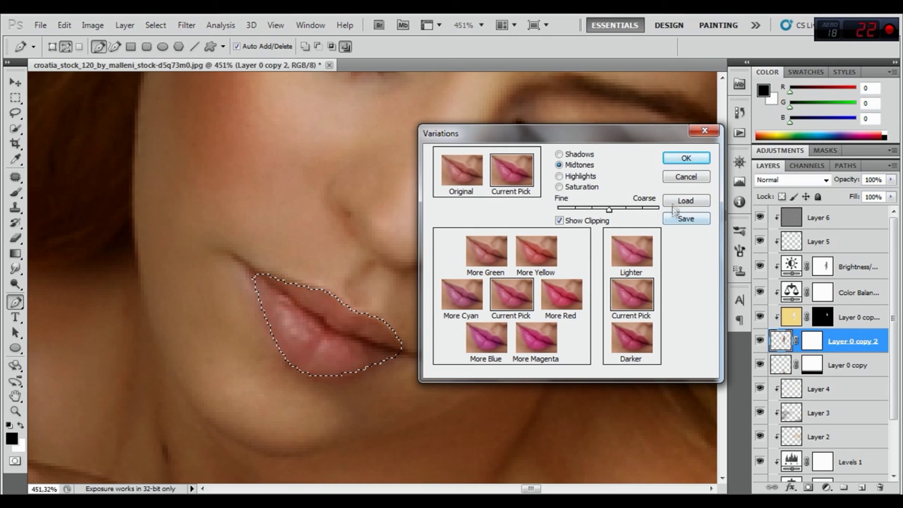
{"action": "left_click", "coordinate": [686, 158]}
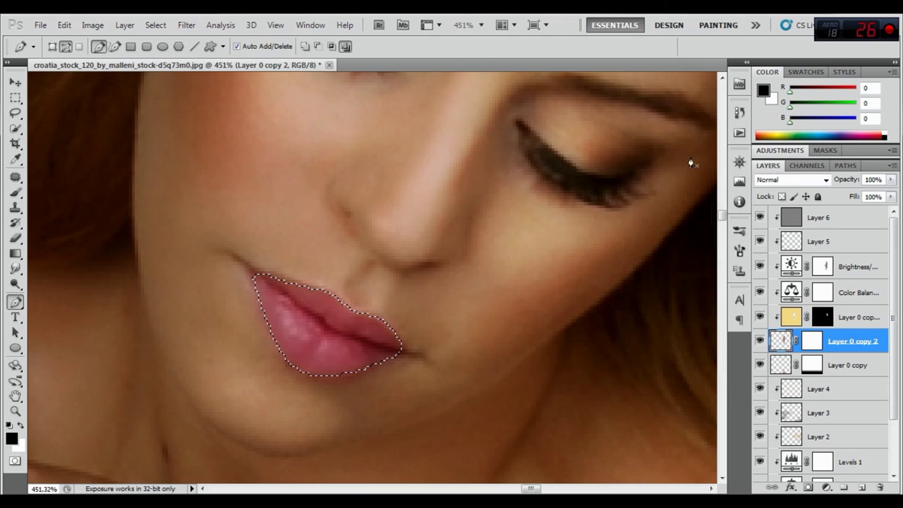
{"action": "left_click", "coordinate": [155, 25]}
{"action": "left_click", "coordinate": [171, 52]}
{"action": "scroll", "coordinate": [429, 188], "scroll_direction": "down", "scroll_amount": 3}
Step: Zoom out and toggle the dodge-and-burn layer to compare the full image
{"action": "scroll", "coordinate": [448, 195], "scroll_direction": "down", "scroll_amount": 3}
{"action": "scroll", "coordinate": [456, 195], "scroll_direction": "down", "scroll_amount": 3}
{"action": "scroll", "coordinate": [480, 195], "scroll_direction": "down", "scroll_amount": 3}
{"action": "scroll", "coordinate": [505, 193], "scroll_direction": "down", "scroll_amount": 2}
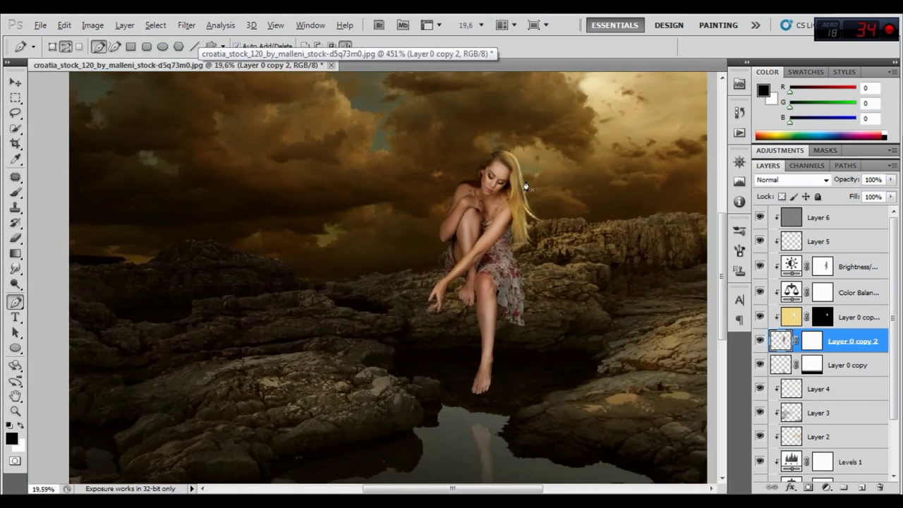
{"action": "scroll", "coordinate": [530, 192], "scroll_direction": "down", "scroll_amount": 2}
{"action": "scroll", "coordinate": [502, 251], "scroll_direction": "up", "scroll_amount": 1}
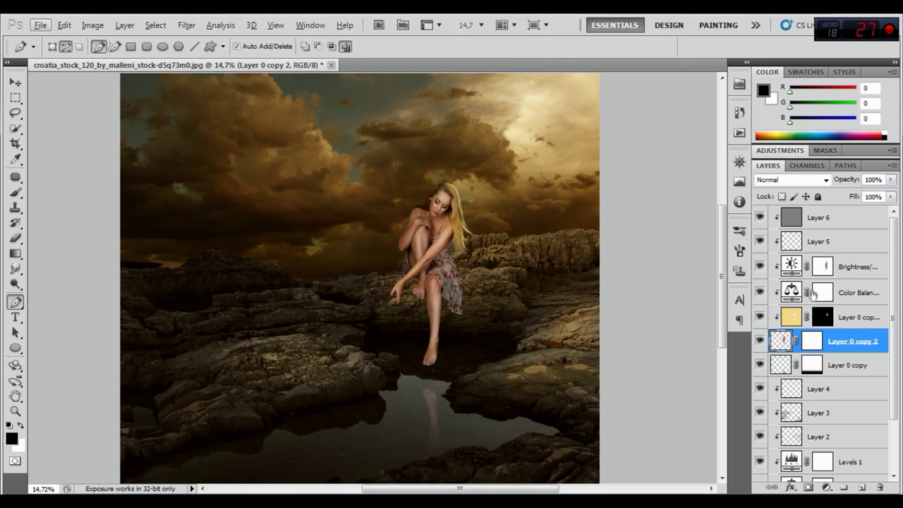
{"action": "double_click", "coordinate": [760, 217]}
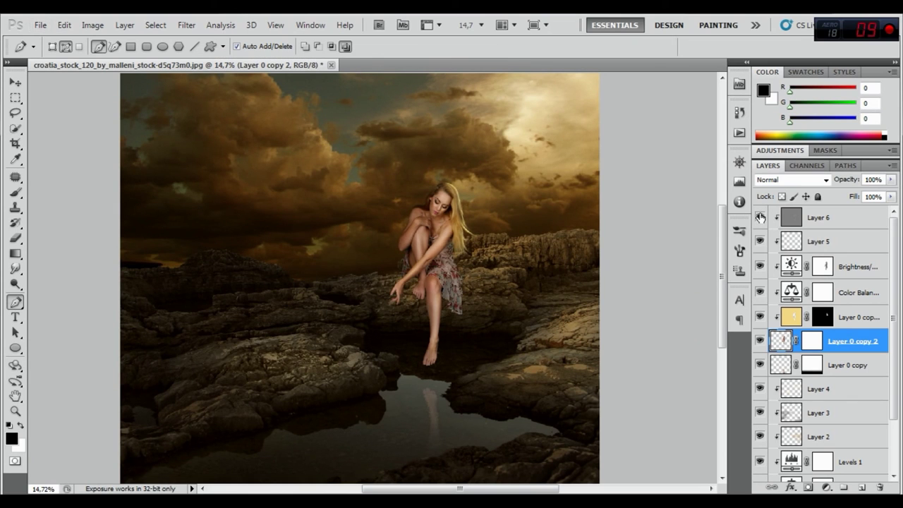
{"action": "double_click", "coordinate": [760, 217]}
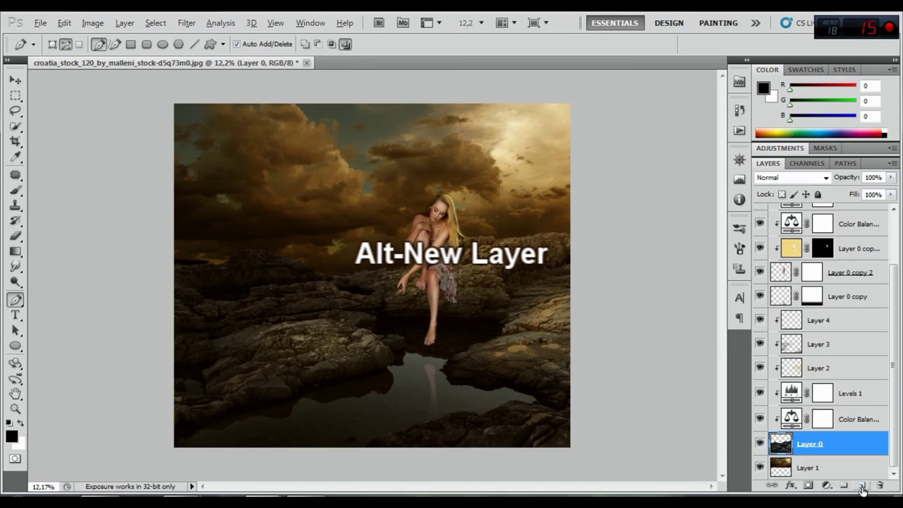
Step: Add Layer 7 above Layer 0 in Overlay mode, filled with neutral 50% gray
{"action": "left_click", "coordinate": [863, 486], "text": "alt"}
{"action": "left_click", "coordinate": [377, 218]}
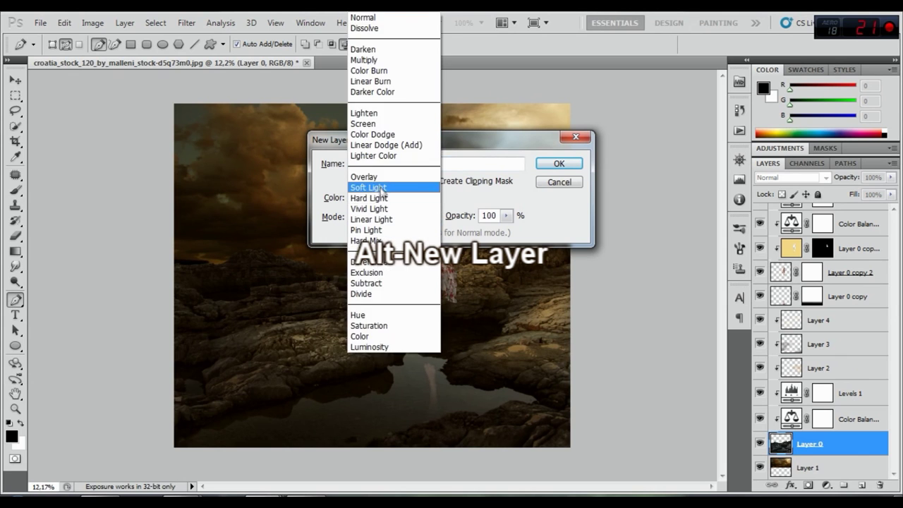
{"action": "left_click", "coordinate": [364, 178]}
{"action": "left_click", "coordinate": [352, 232]}
{"action": "left_click", "coordinate": [554, 164]}
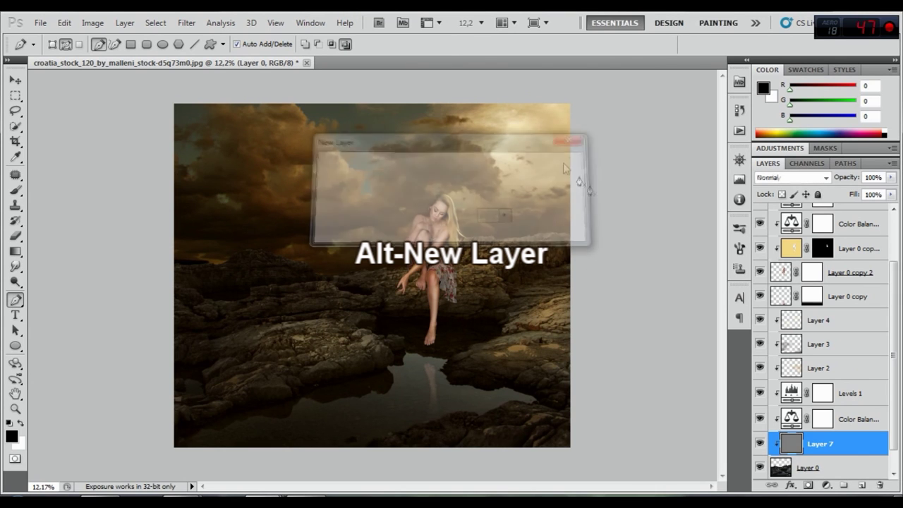
{"action": "left_click", "coordinate": [15, 190]}
{"action": "right_click", "coordinate": [344, 342]}
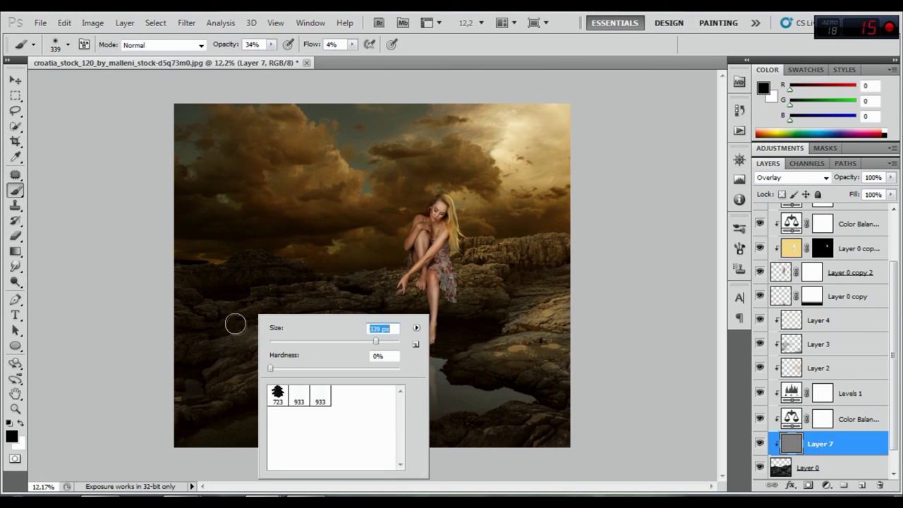
Step: With a 1399 px black brush, burn the left edge and bottom-right rocks on Layer 7
{"action": "left_click", "coordinate": [395, 342]}
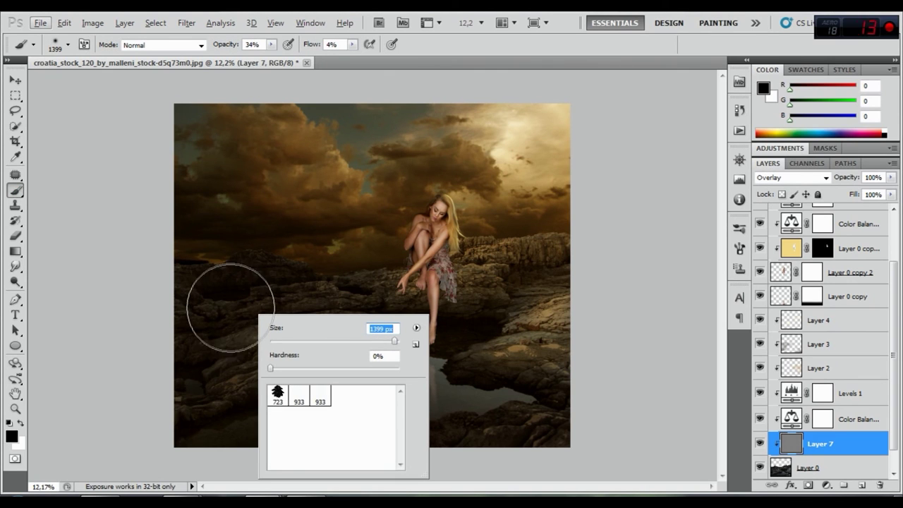
{"action": "key", "text": "Return"}
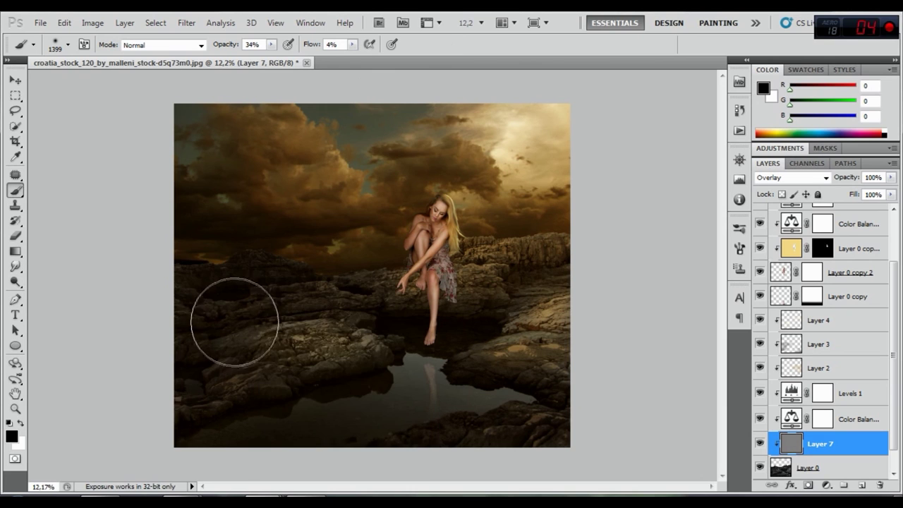
{"action": "left_click_drag", "start_coordinate": [210, 331], "coordinate": [192, 458]}
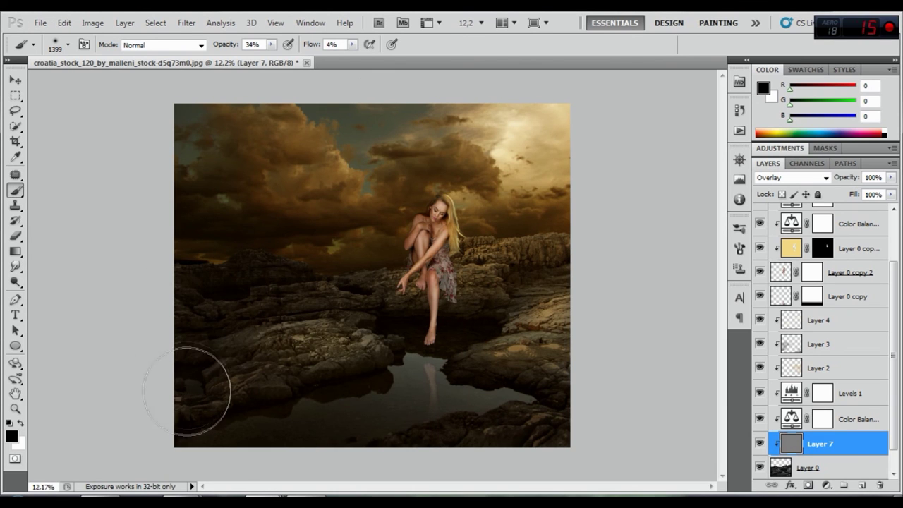
{"action": "mouse_move", "coordinate": [240, 289]}
{"action": "left_mouse_down"}
{"action": "mouse_move", "coordinate": [166, 279]}
{"action": "mouse_move", "coordinate": [539, 451]}
{"action": "mouse_move", "coordinate": [535, 443]}
{"action": "left_mouse_up"}
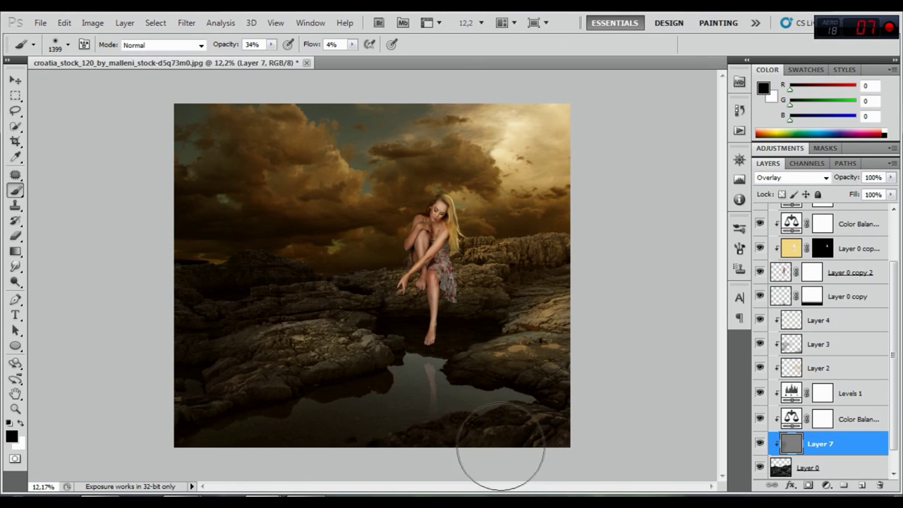
{"action": "left_click_drag", "start_coordinate": [535, 443], "coordinate": [544, 447]}
Step: Brighten the rocks beside the water and woman, and darken the rocks from lower left to the woman
{"action": "left_click", "coordinate": [22, 423]}
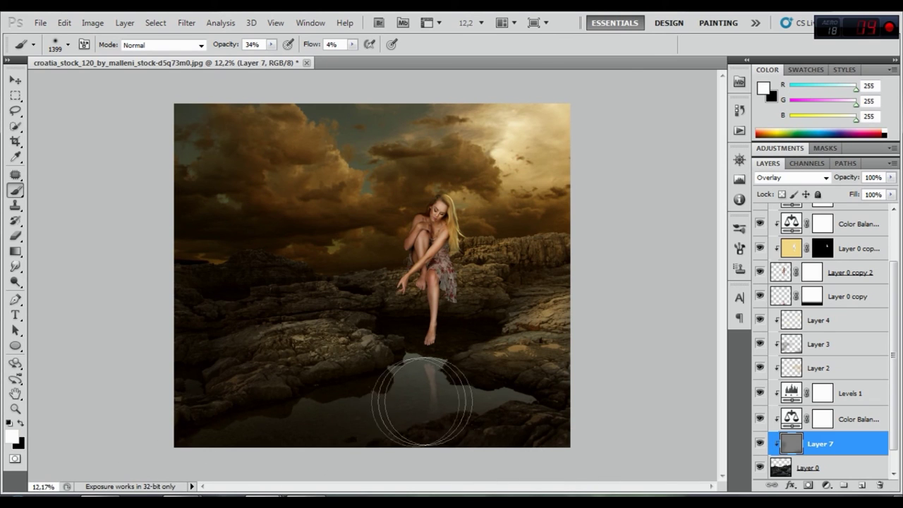
{"action": "mouse_move", "coordinate": [434, 383]}
{"action": "left_mouse_down"}
{"action": "mouse_move", "coordinate": [429, 377]}
{"action": "mouse_move", "coordinate": [494, 372]}
{"action": "mouse_move", "coordinate": [544, 302]}
{"action": "mouse_move", "coordinate": [548, 317]}
{"action": "mouse_move", "coordinate": [544, 262]}
{"action": "mouse_move", "coordinate": [528, 258]}
{"action": "mouse_move", "coordinate": [564, 212]}
{"action": "mouse_move", "coordinate": [525, 247]}
{"action": "mouse_move", "coordinate": [534, 221]}
{"action": "mouse_move", "coordinate": [557, 283]}
{"action": "left_mouse_up"}
{"action": "mouse_move", "coordinate": [254, 353]}
{"action": "left_mouse_down"}
{"action": "mouse_move", "coordinate": [282, 338]}
{"action": "mouse_move", "coordinate": [212, 343]}
{"action": "left_mouse_up"}
{"action": "left_click", "coordinate": [21, 423]}
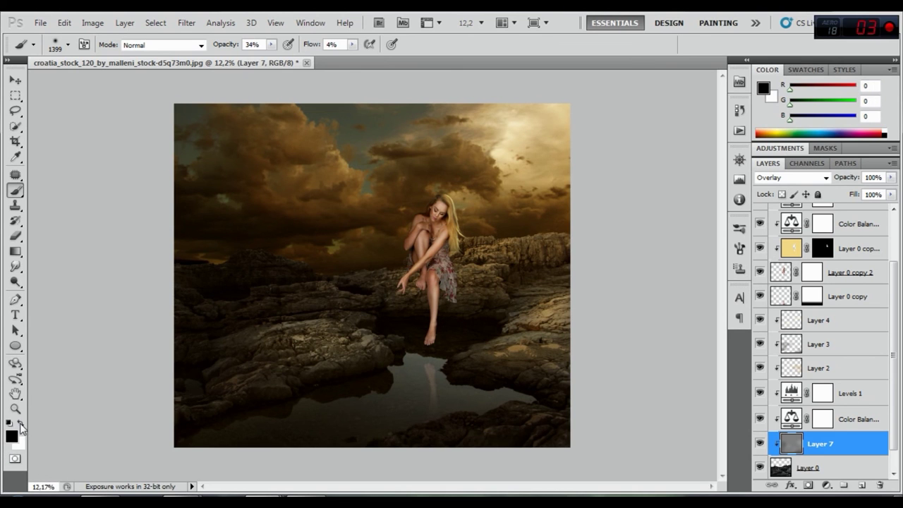
{"action": "mouse_move", "coordinate": [187, 383]}
{"action": "left_mouse_down"}
{"action": "mouse_move", "coordinate": [256, 374]}
{"action": "mouse_move", "coordinate": [273, 289]}
{"action": "mouse_move", "coordinate": [322, 251]}
{"action": "mouse_move", "coordinate": [353, 268]}
{"action": "mouse_move", "coordinate": [343, 252]}
{"action": "mouse_move", "coordinate": [303, 262]}
{"action": "mouse_move", "coordinate": [295, 276]}
{"action": "left_mouse_up"}
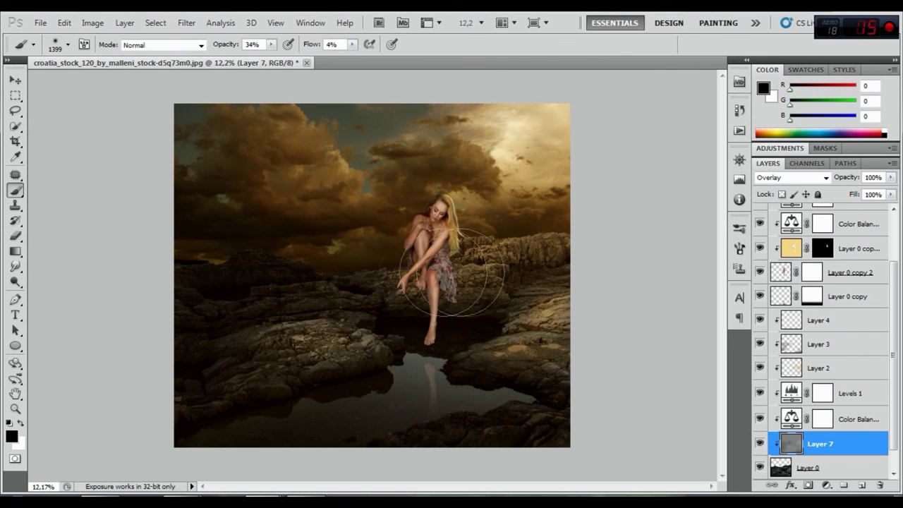
{"action": "left_click", "coordinate": [22, 423]}
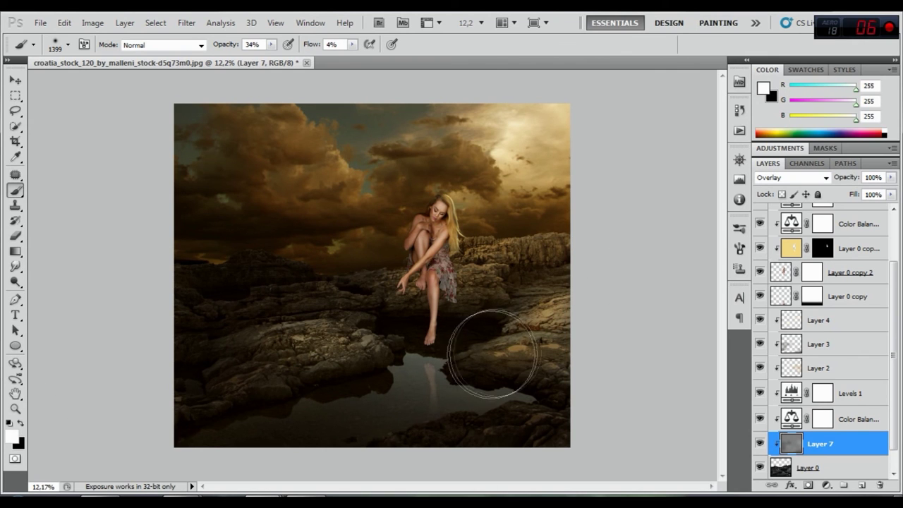
{"action": "mouse_move", "coordinate": [510, 272]}
{"action": "left_mouse_down"}
{"action": "mouse_move", "coordinate": [515, 283]}
{"action": "mouse_move", "coordinate": [555, 262]}
{"action": "left_mouse_up"}
Step: Add faint black burn strokes on the rocks with a 422 px brush, then toggle Layer 7 to compare
{"action": "left_click", "coordinate": [22, 424]}
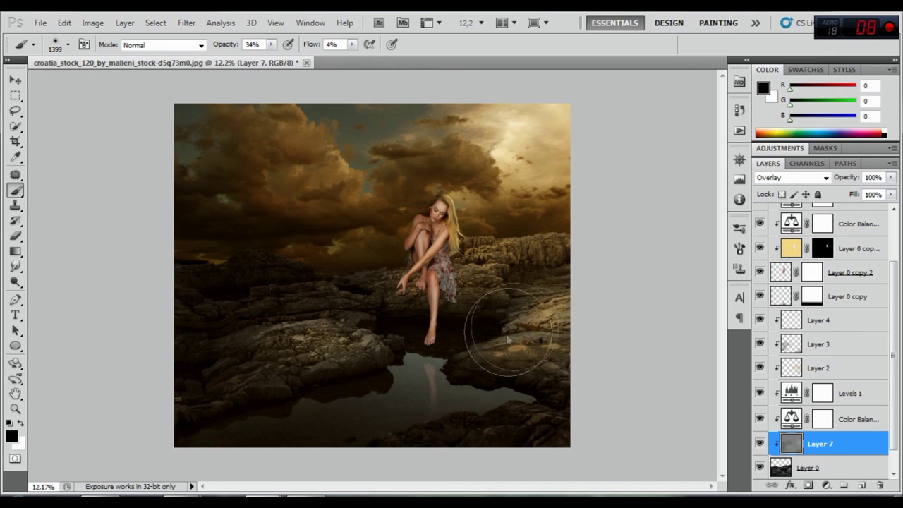
{"action": "right_click", "coordinate": [578, 301]}
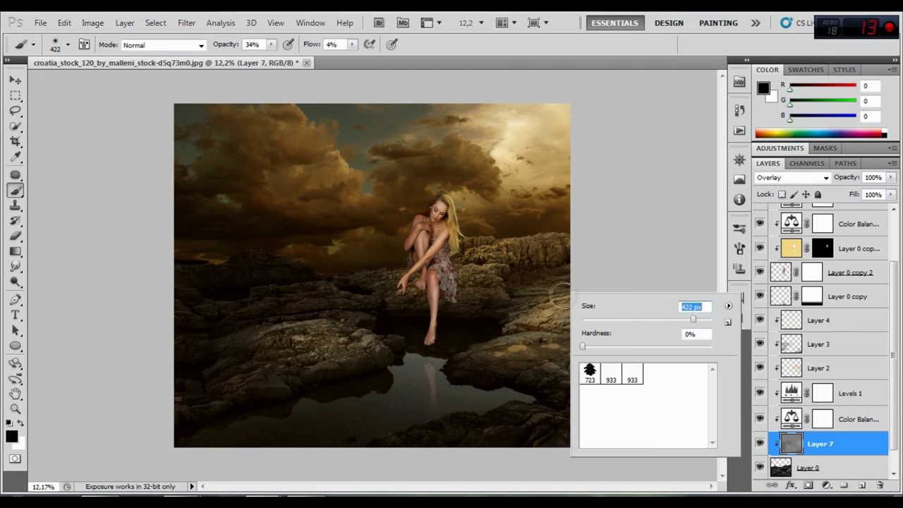
{"action": "key", "text": "Return"}
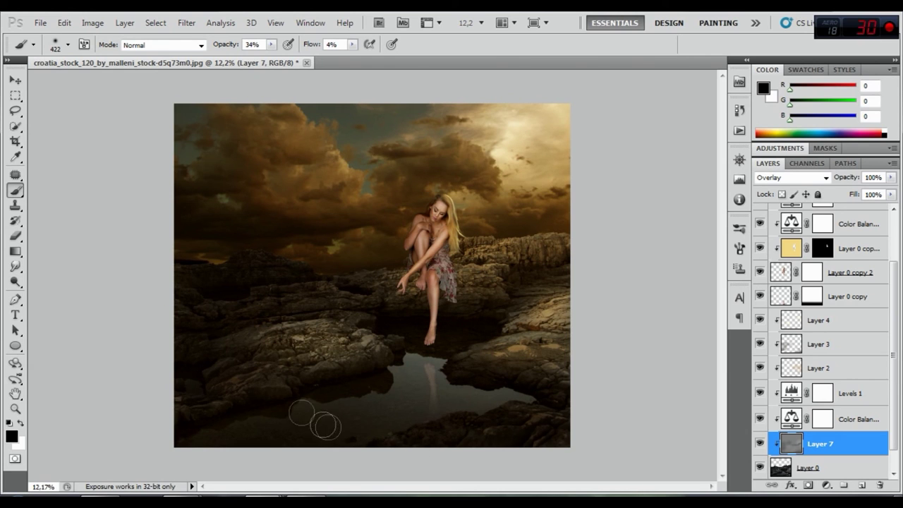
{"action": "left_click_drag", "start_coordinate": [364, 362], "coordinate": [358, 357]}
{"action": "mouse_move", "coordinate": [344, 298]}
{"action": "left_mouse_down"}
{"action": "mouse_move", "coordinate": [221, 275]}
{"action": "mouse_move", "coordinate": [262, 256]}
{"action": "mouse_move", "coordinate": [333, 297]}
{"action": "left_mouse_up"}
{"action": "left_click_drag", "start_coordinate": [397, 295], "coordinate": [376, 306]}
{"action": "left_click_drag", "start_coordinate": [472, 304], "coordinate": [543, 257]}
{"action": "left_click", "coordinate": [761, 443]}
{"action": "left_click", "coordinate": [761, 443]}
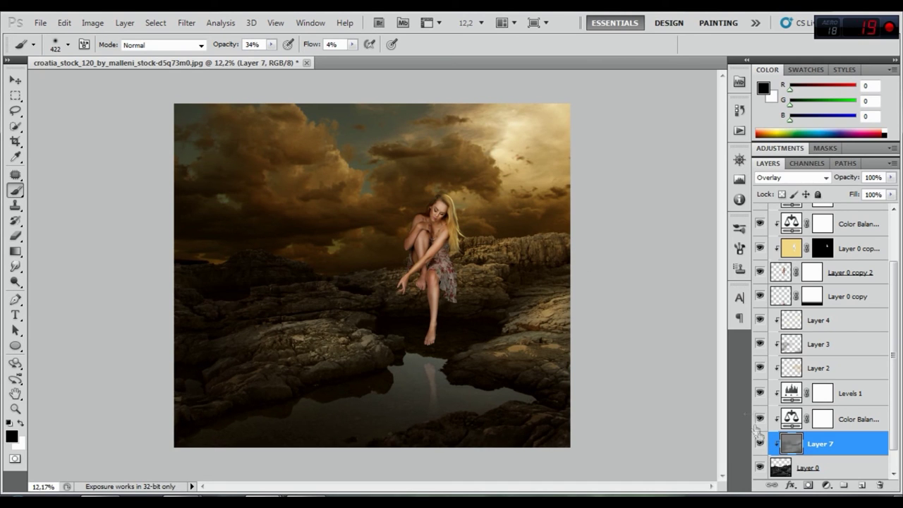
{"action": "scroll", "coordinate": [637, 231], "scroll_direction": "down", "scroll_amount": 2}
{"action": "scroll", "coordinate": [878, 391], "scroll_direction": "down", "scroll_amount": 1}
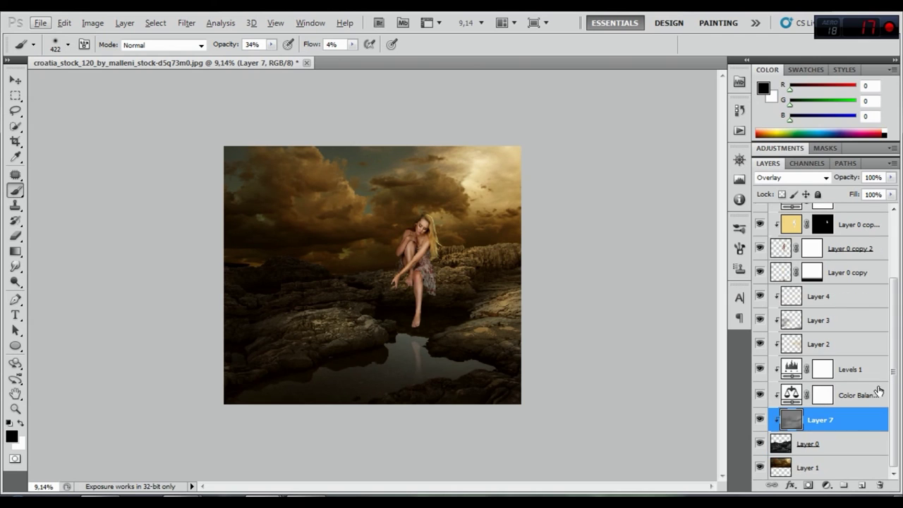
Step: Create Layer 8 above Layer 1 in Overlay mode with 50% gray fill, clipped to the sky
{"action": "left_click", "coordinate": [838, 470]}
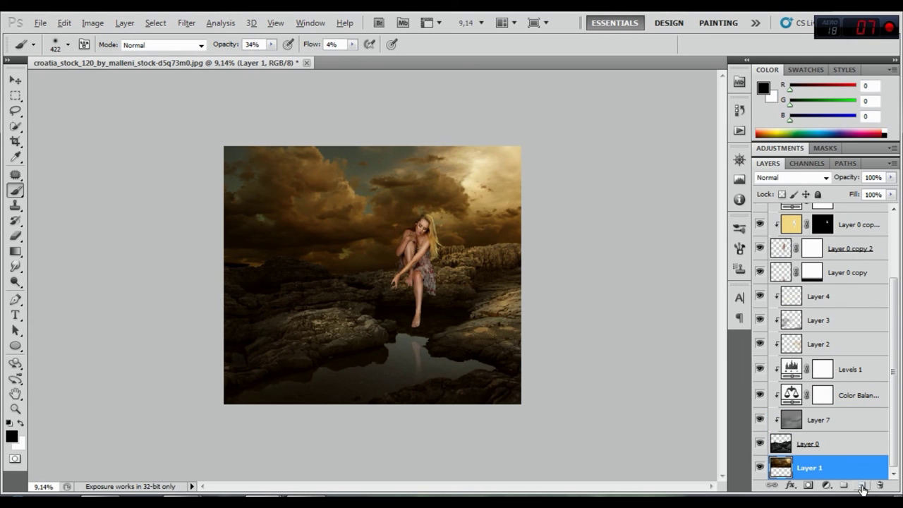
{"action": "left_click", "coordinate": [863, 486], "text": "alt"}
{"action": "left_click", "coordinate": [391, 216]}
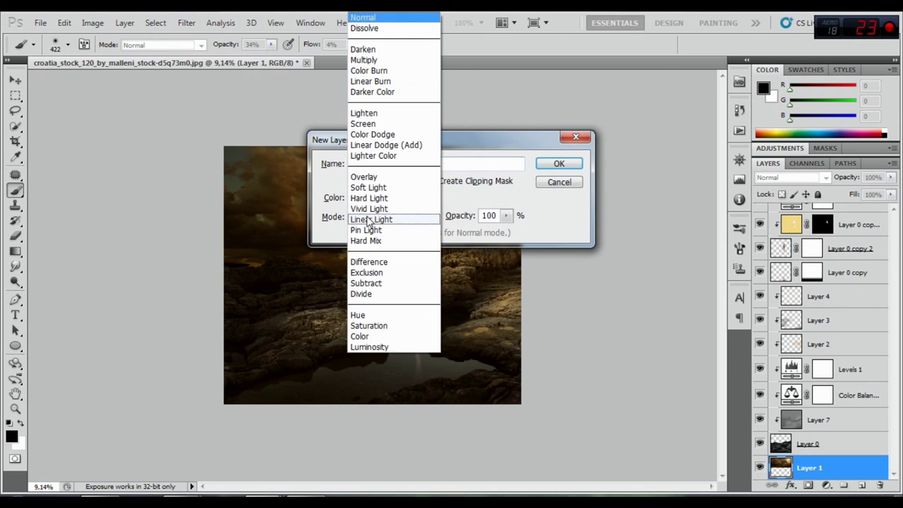
{"action": "left_click", "coordinate": [379, 178]}
{"action": "left_click", "coordinate": [351, 232]}
{"action": "left_click", "coordinate": [557, 163]}
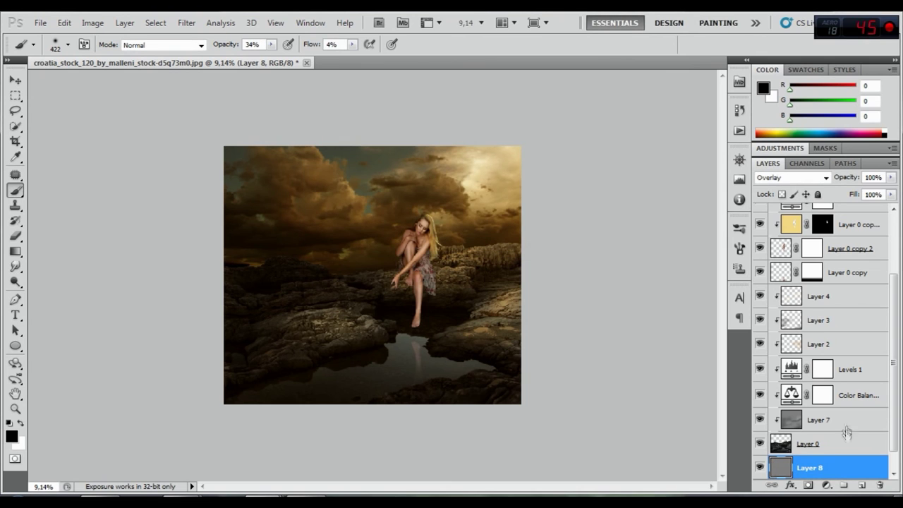
{"action": "right_click", "coordinate": [828, 469]}
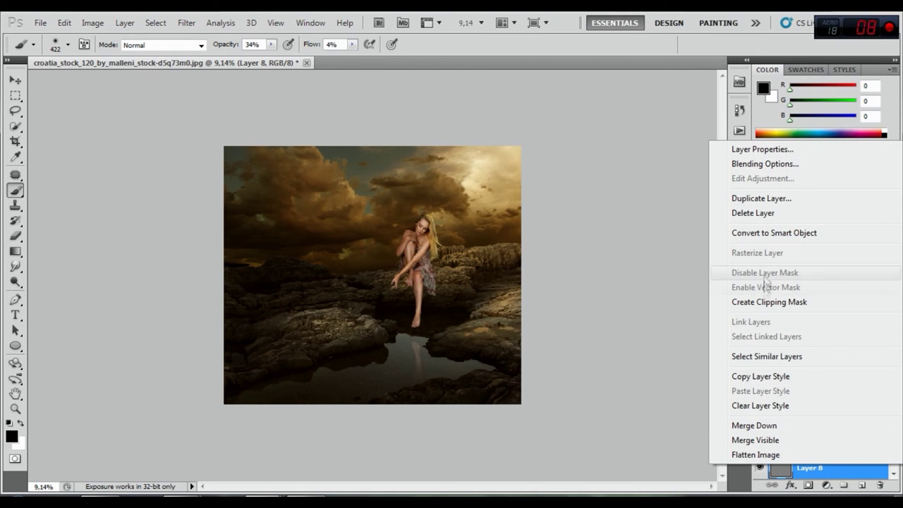
{"action": "left_click", "coordinate": [763, 301]}
Step: Darken the clouds near the top with black strokes from a 960 px soft brush
{"action": "scroll", "coordinate": [384, 182], "scroll_direction": "up", "scroll_amount": 1}
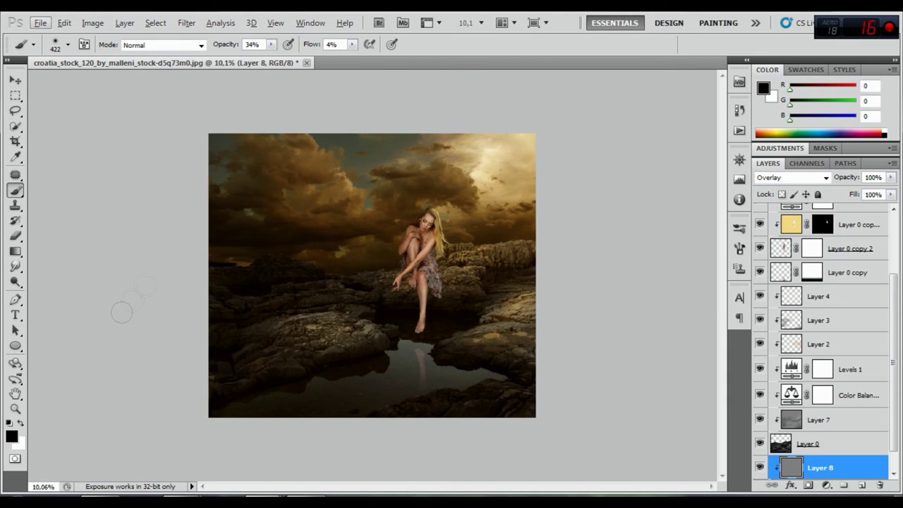
{"action": "left_click", "coordinate": [19, 425]}
{"action": "right_click", "coordinate": [355, 223]}
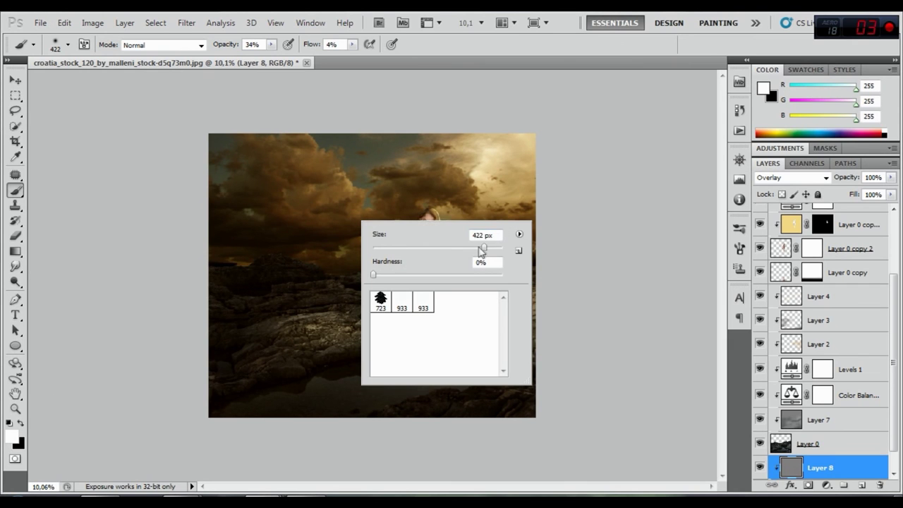
{"action": "key", "text": "Return"}
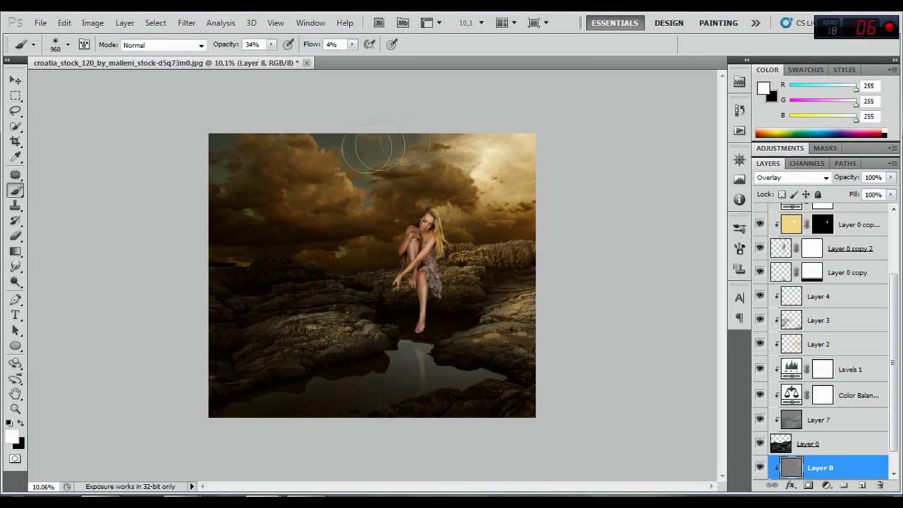
{"action": "left_click", "coordinate": [20, 423]}
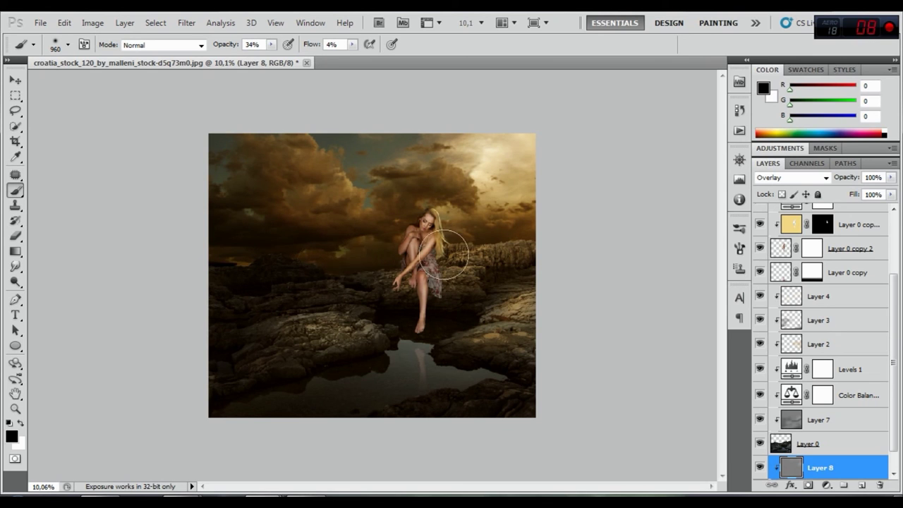
{"action": "left_click_drag", "start_coordinate": [232, 262], "coordinate": [261, 208]}
{"action": "left_click_drag", "start_coordinate": [274, 156], "coordinate": [276, 232]}
Step: Lighten the clouds across the sky and toward the right edge with white strokes
{"action": "left_click", "coordinate": [22, 419]}
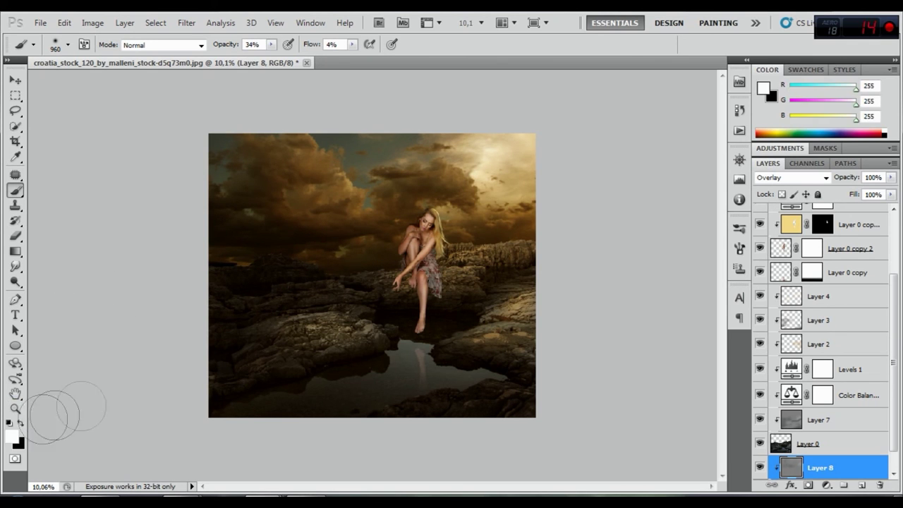
{"action": "left_click_drag", "start_coordinate": [329, 181], "coordinate": [492, 232]}
{"action": "left_click", "coordinate": [21, 422]}
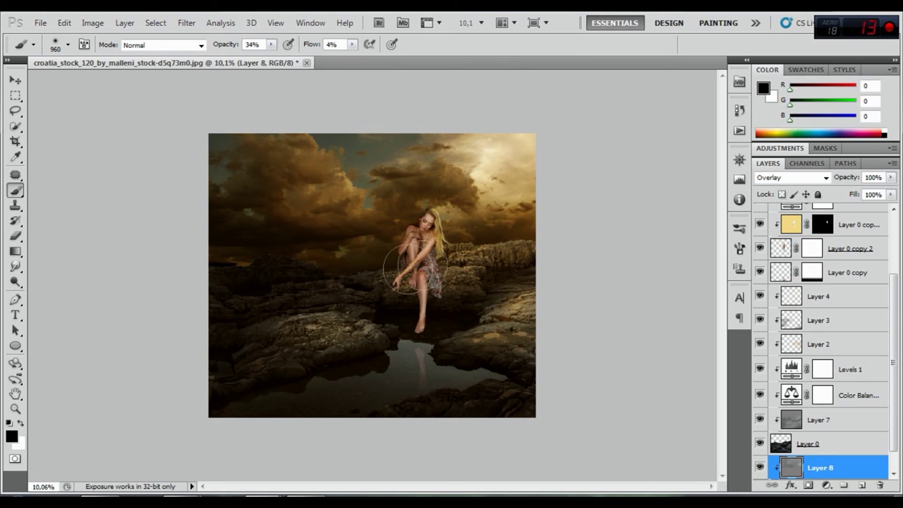
{"action": "left_click", "coordinate": [14, 424]}
{"action": "left_click_drag", "start_coordinate": [455, 171], "coordinate": [540, 175]}
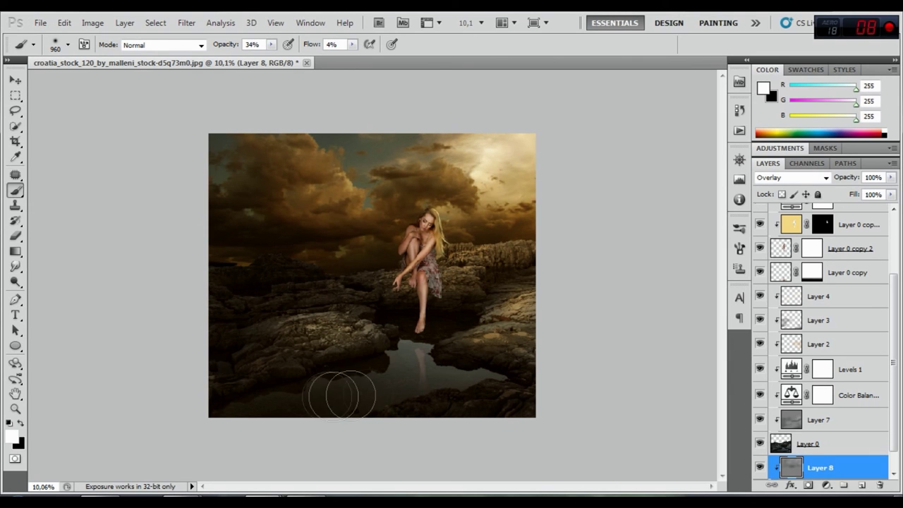
{"action": "scroll", "coordinate": [378, 248], "scroll_direction": "up", "scroll_amount": 2}
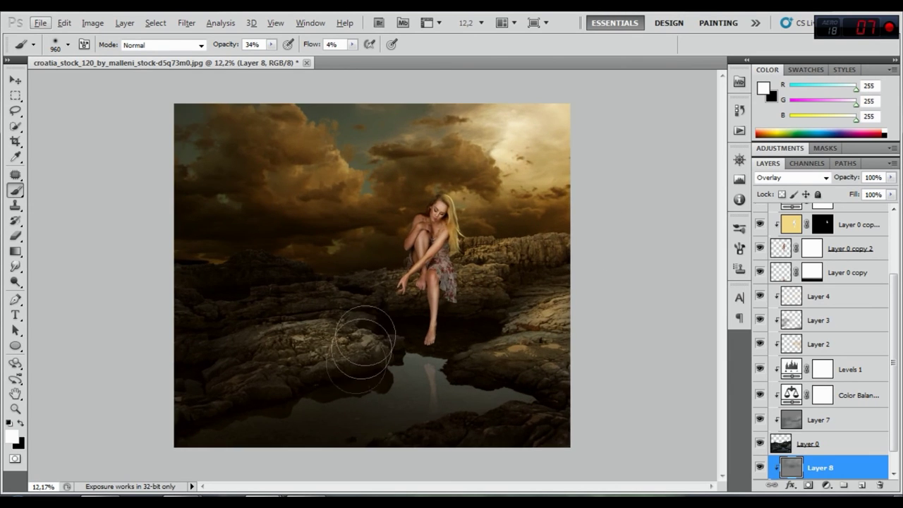
{"action": "left_click", "coordinate": [780, 343]}
{"action": "right_click", "coordinate": [781, 343]}
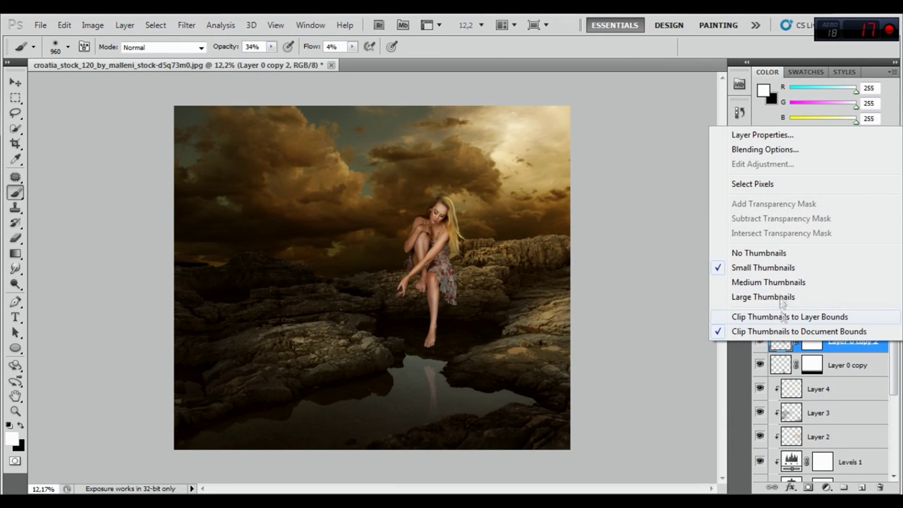
Step: Add a Multiply drop shadow (100%, 94°, distance 30, size 59) to Layer 0 copy 2
{"action": "left_click", "coordinate": [776, 150]}
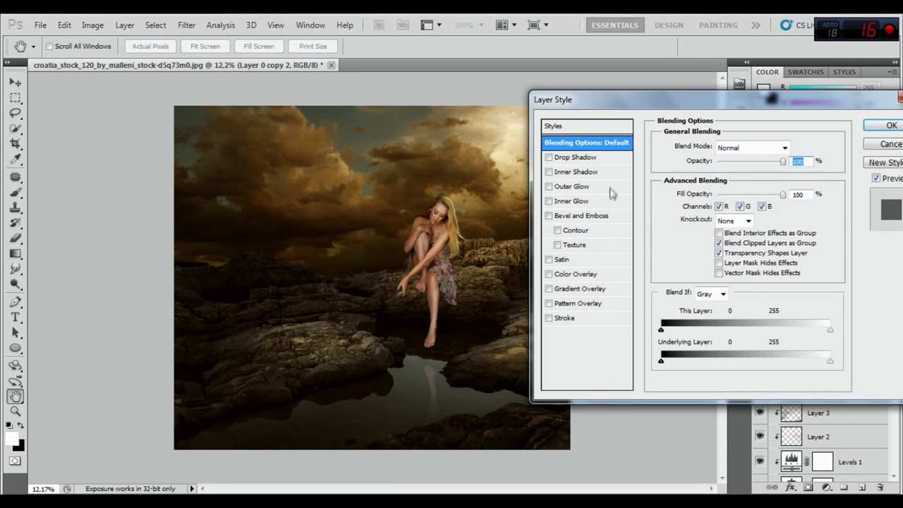
{"action": "left_click", "coordinate": [595, 161]}
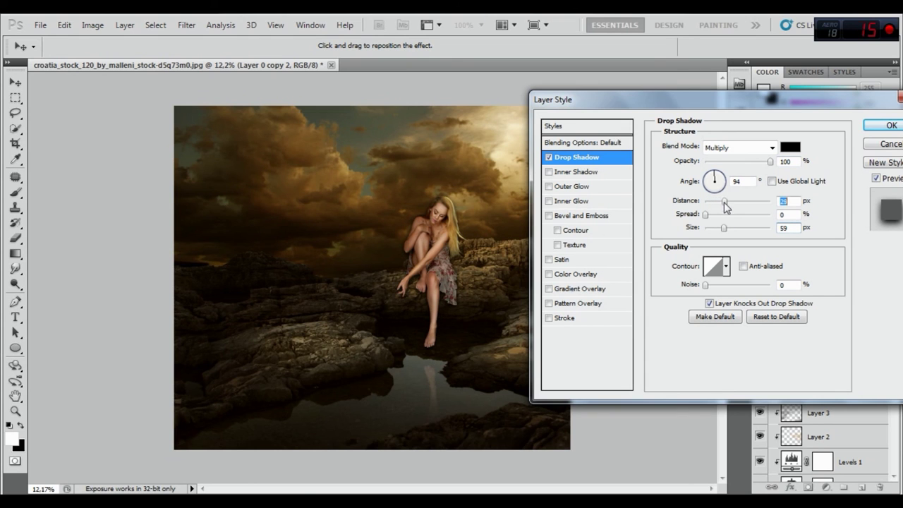
{"action": "left_click", "coordinate": [886, 126]}
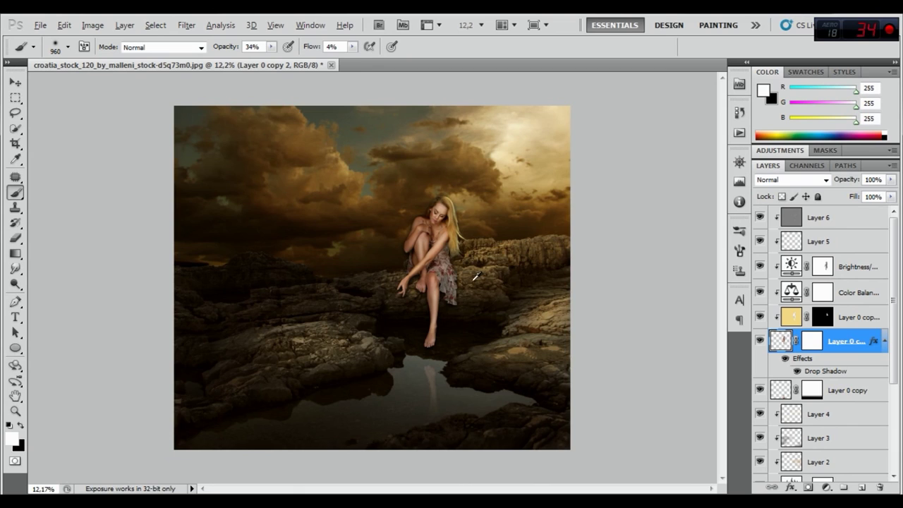
{"action": "scroll", "coordinate": [475, 277], "scroll_direction": "up", "scroll_amount": 3}
{"action": "scroll", "coordinate": [476, 289], "scroll_direction": "up", "scroll_amount": 2}
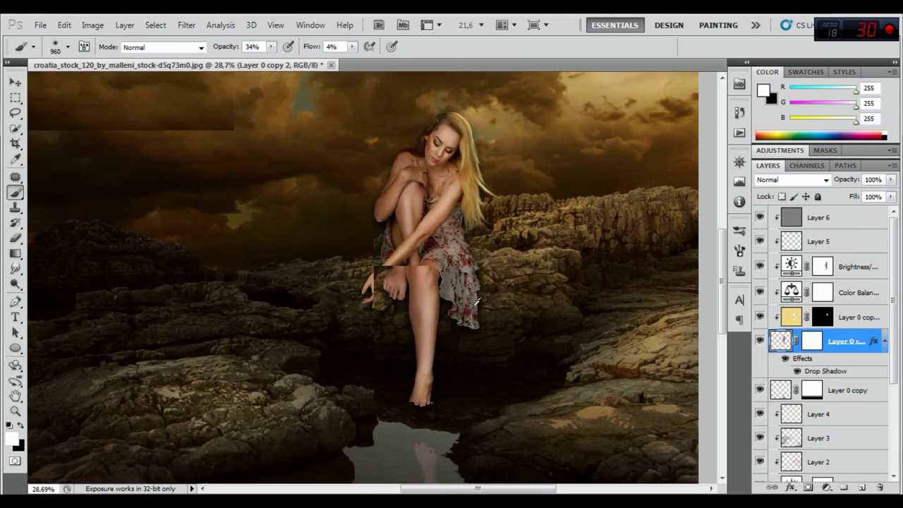
{"action": "scroll", "coordinate": [477, 302], "scroll_direction": "up", "scroll_amount": 1}
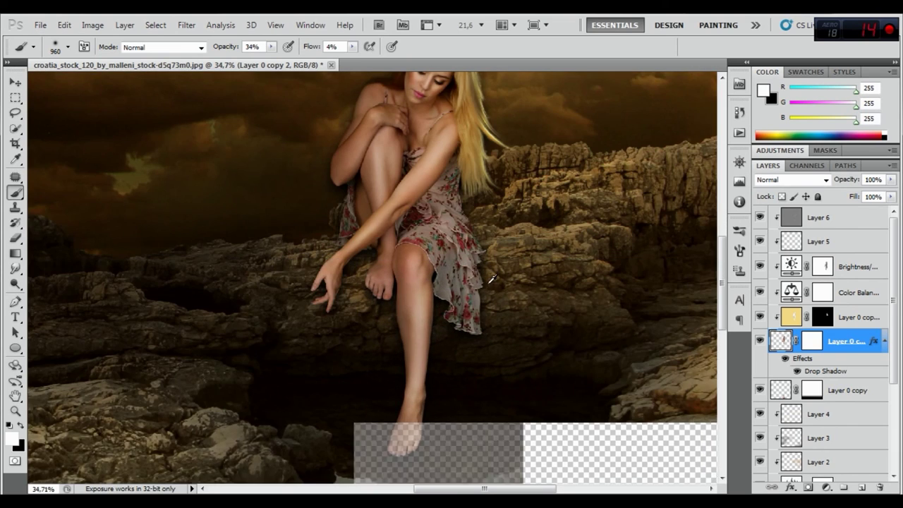
{"action": "scroll", "coordinate": [492, 280], "scroll_direction": "down", "scroll_amount": 1}
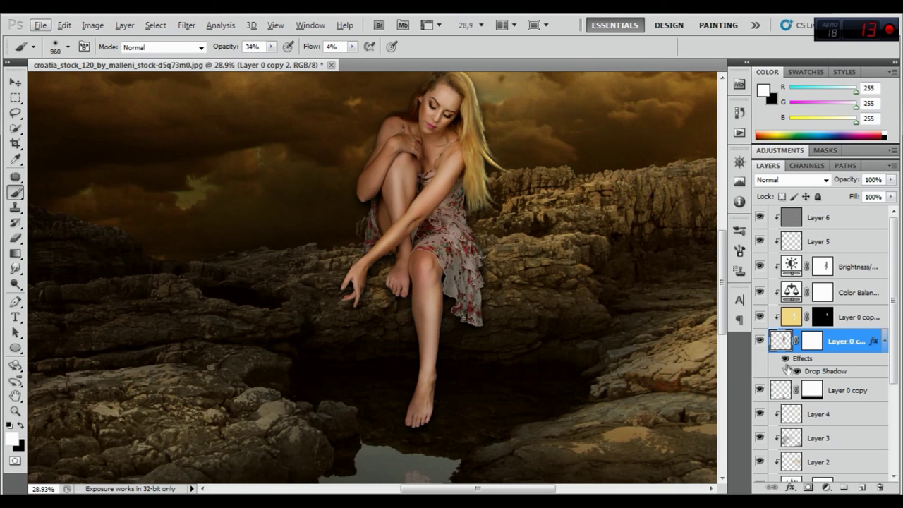
{"action": "left_click", "coordinate": [786, 359]}
Step: Split the drop shadow onto its own layer and give it a layer mask
{"action": "right_click", "coordinate": [815, 365]}
{"action": "left_click", "coordinate": [773, 322]}
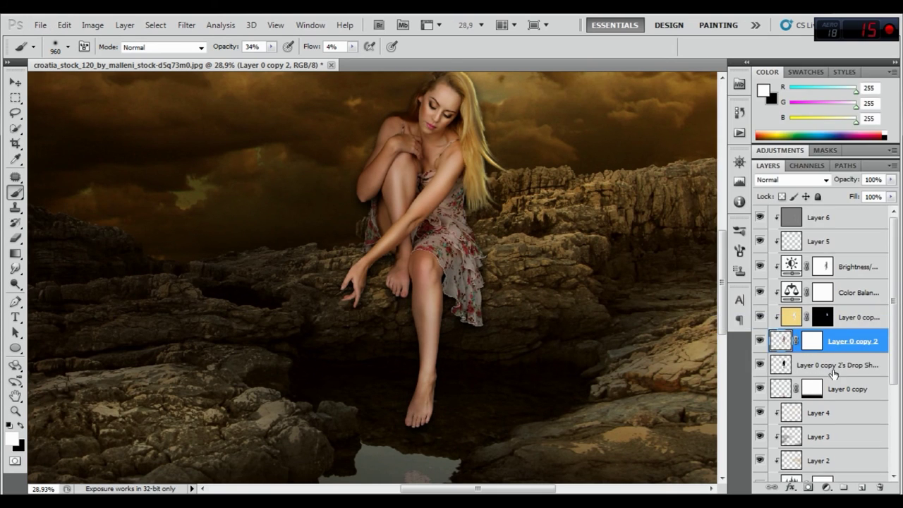
{"action": "left_click", "coordinate": [831, 365]}
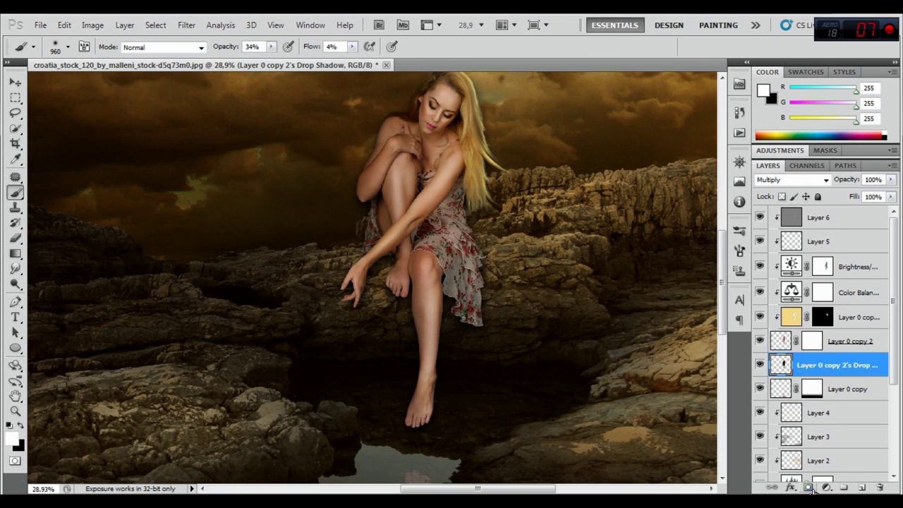
{"action": "left_click", "coordinate": [810, 487]}
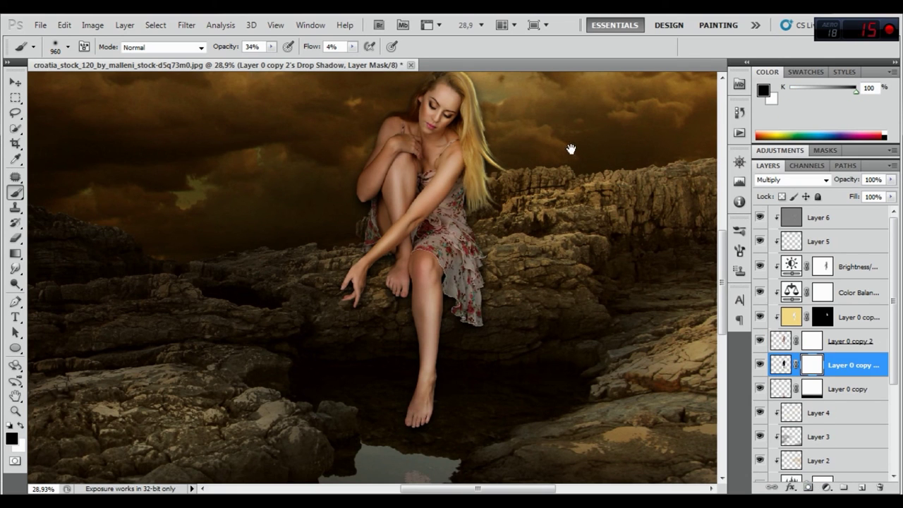
{"action": "left_click_drag", "start_coordinate": [570, 148], "coordinate": [550, 247]}
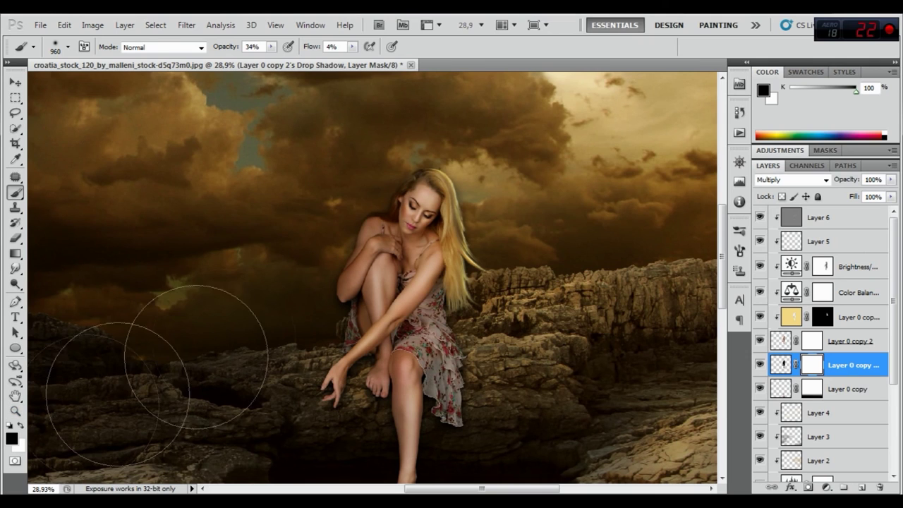
{"action": "right_click", "coordinate": [498, 214]}
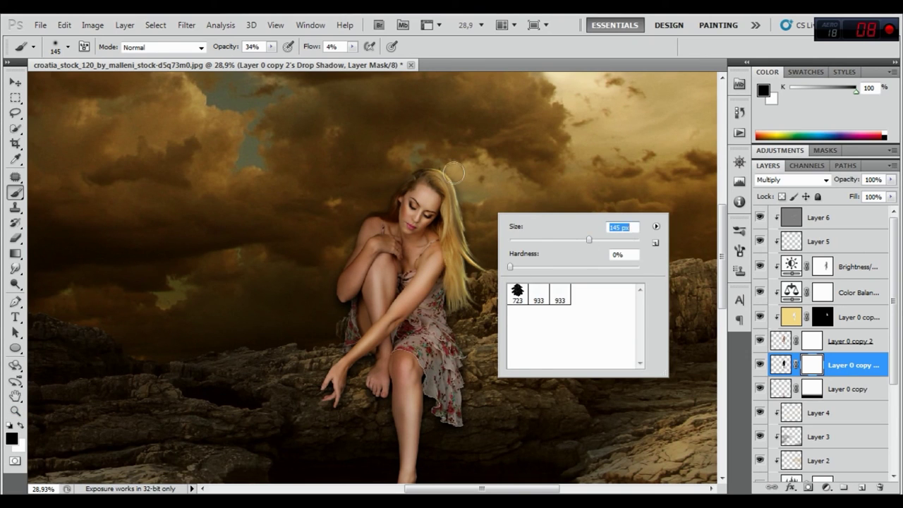
{"action": "key", "text": "Return"}
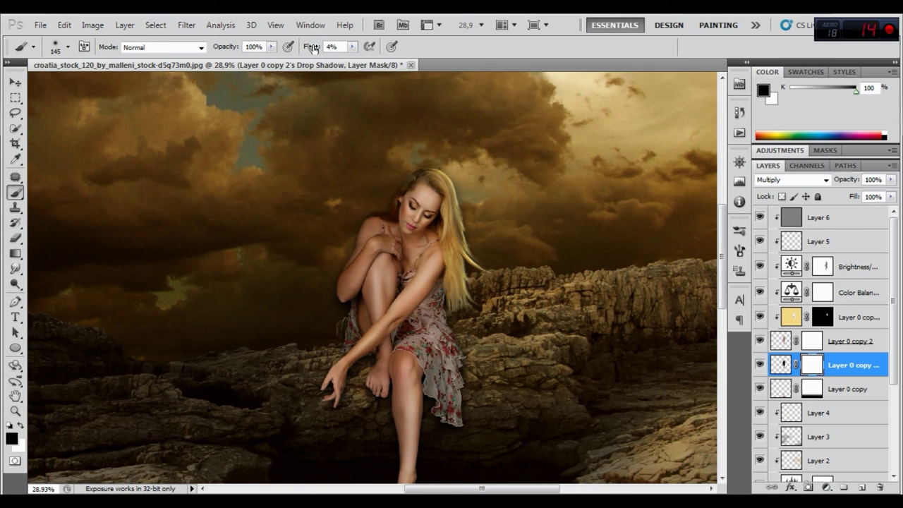
Step: Mask the shadow out along the hair ends, hand and dress edge, restoring it along the arm
{"action": "left_click_drag", "start_coordinate": [484, 291], "coordinate": [470, 252]}
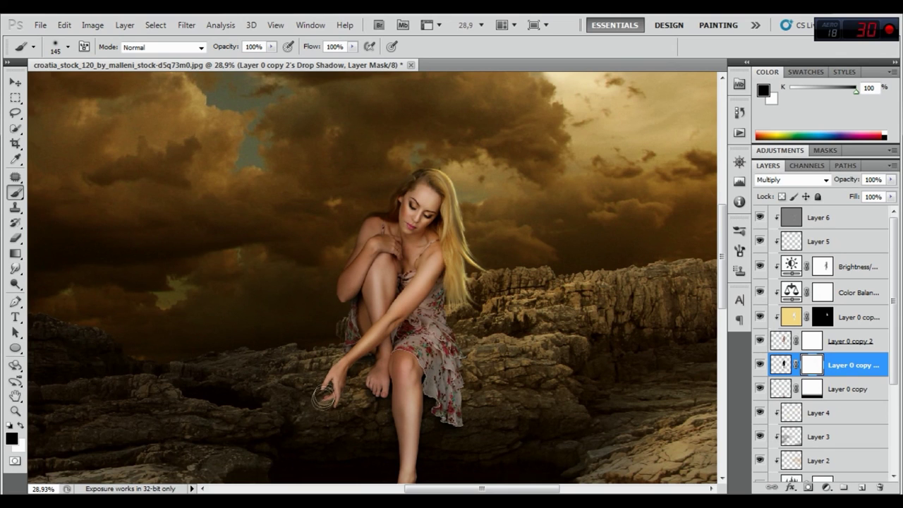
{"action": "left_click_drag", "start_coordinate": [315, 398], "coordinate": [352, 395]}
{"action": "scroll", "coordinate": [362, 374], "scroll_direction": "up", "scroll_amount": 4}
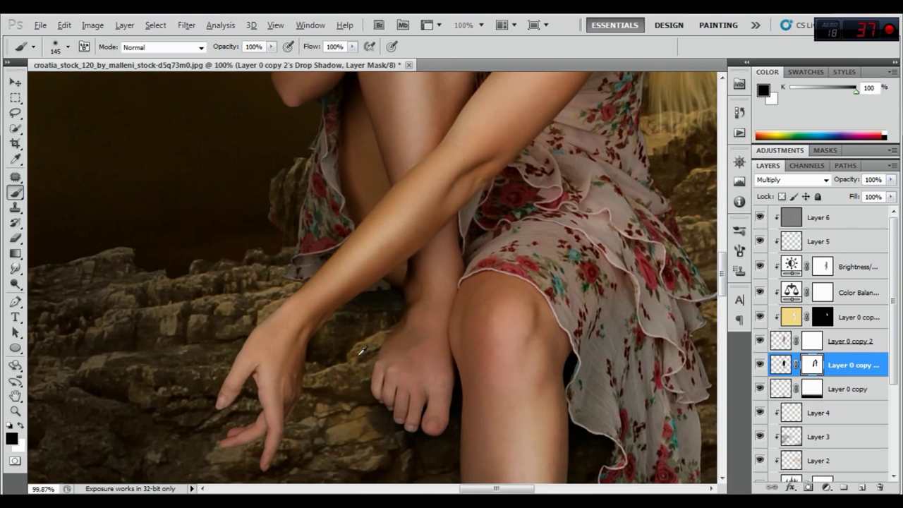
{"action": "left_click", "coordinate": [20, 426]}
{"action": "right_click", "coordinate": [386, 309]}
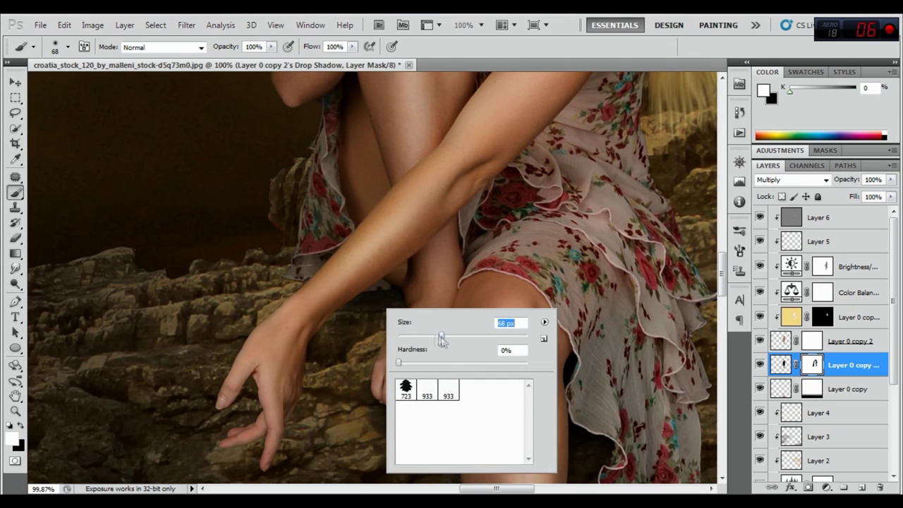
{"action": "left_click", "coordinate": [369, 307]}
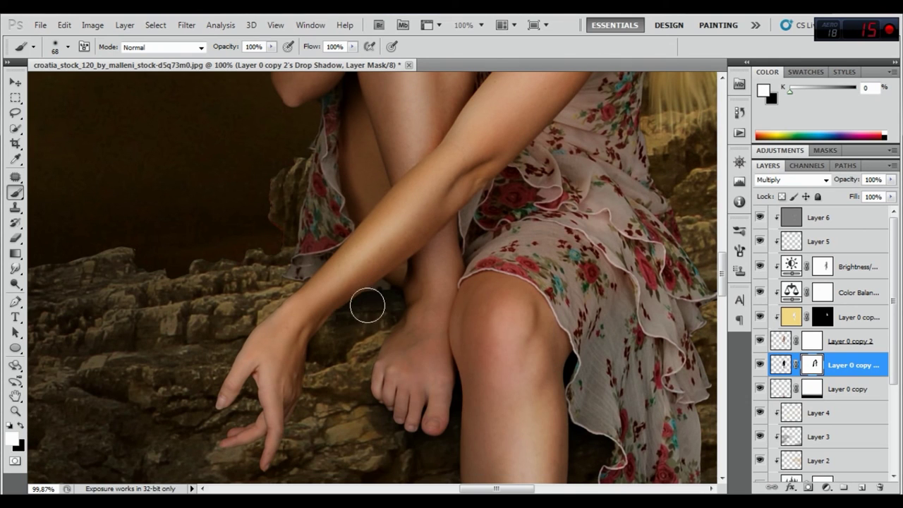
{"action": "left_click_drag", "start_coordinate": [378, 300], "coordinate": [292, 272]}
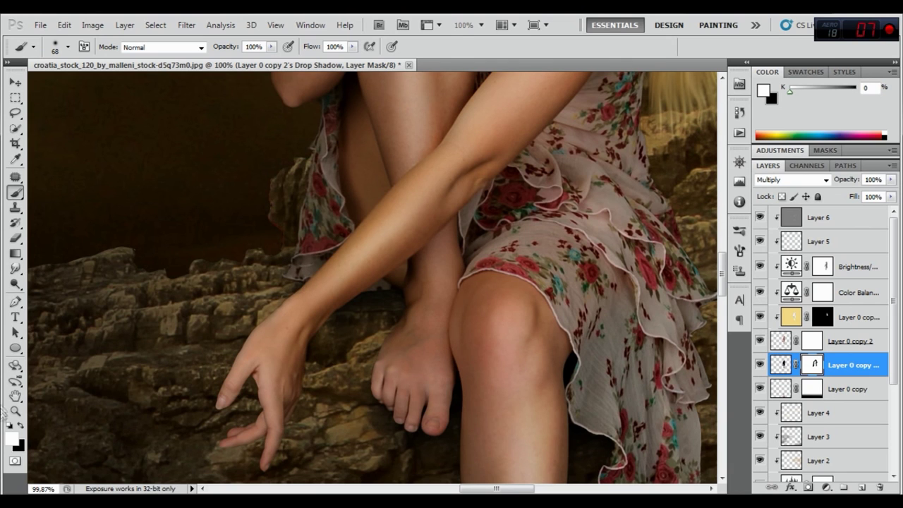
{"action": "left_click", "coordinate": [20, 427]}
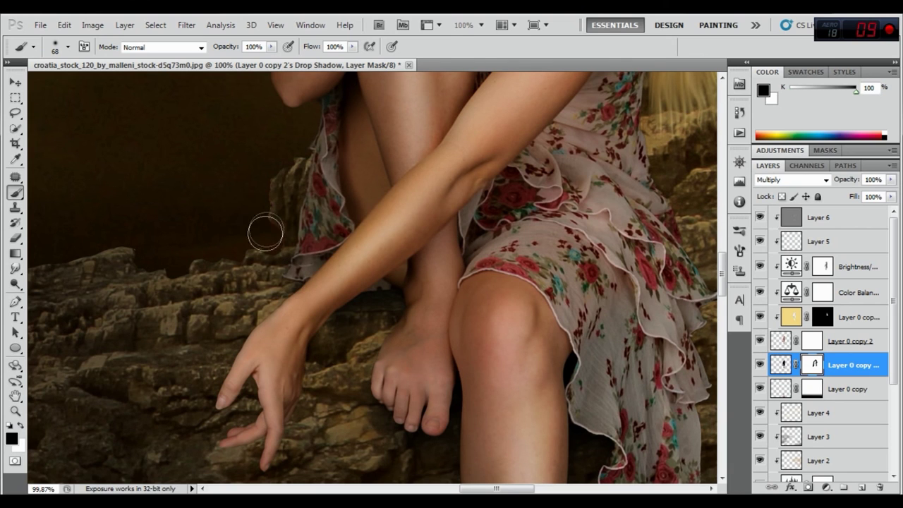
{"action": "left_click_drag", "start_coordinate": [265, 240], "coordinate": [302, 110]}
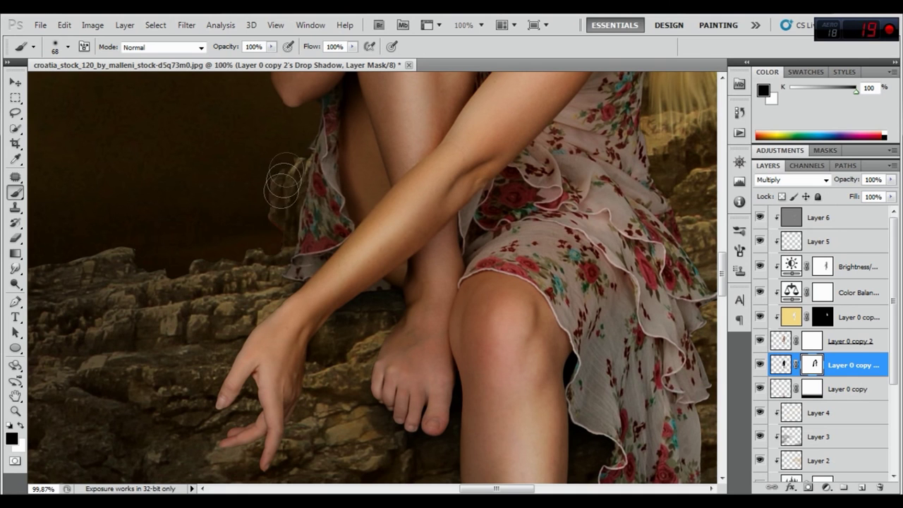
Step: Toggle the shadow layer on and off to compare the figure and the dangling foot
{"action": "scroll", "coordinate": [296, 176], "scroll_direction": "down", "scroll_amount": 2}
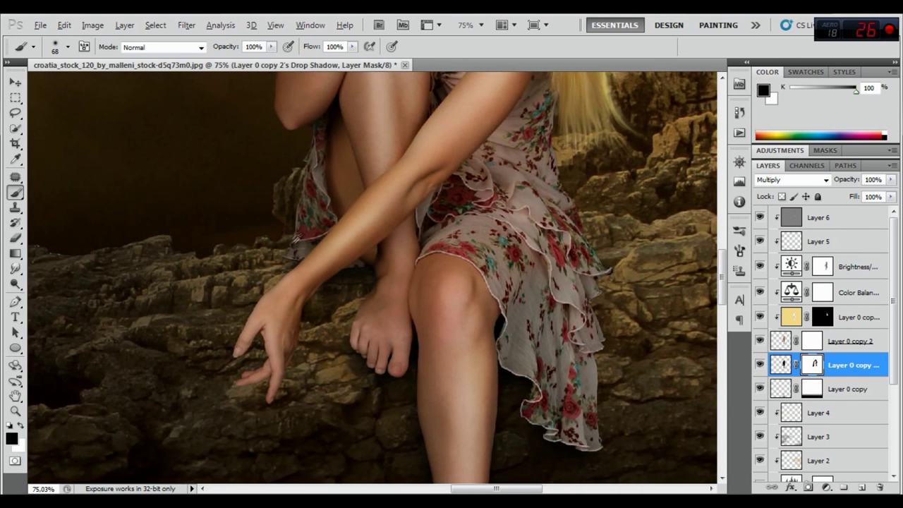
{"action": "left_click_drag", "start_coordinate": [479, 385], "coordinate": [438, 308]}
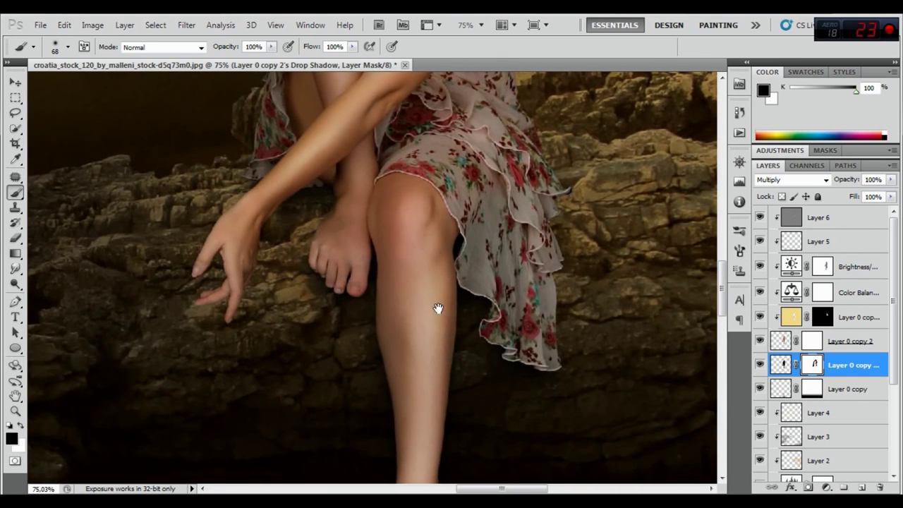
{"action": "left_click", "coordinate": [764, 367]}
{"action": "left_click", "coordinate": [763, 367]}
{"action": "left_click", "coordinate": [764, 365]}
{"action": "left_click_drag", "start_coordinate": [485, 399], "coordinate": [468, 173]}
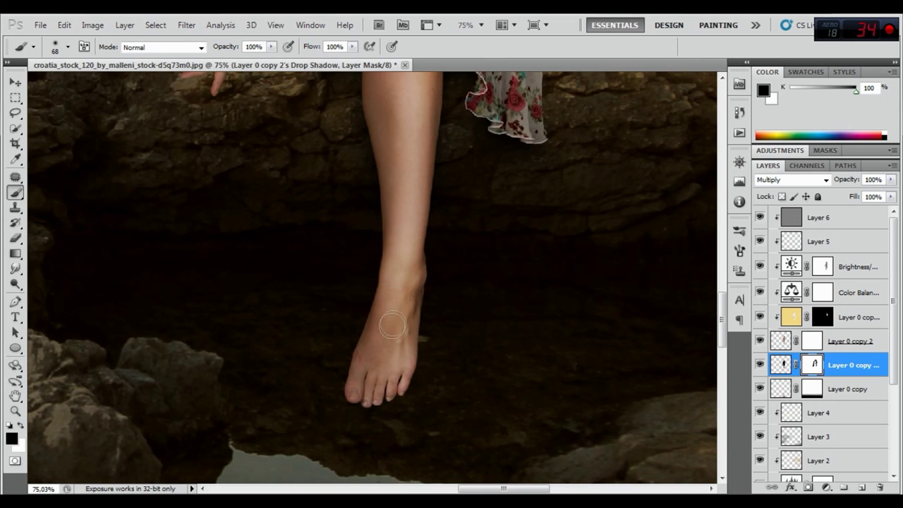
{"action": "left_click", "coordinate": [760, 365]}
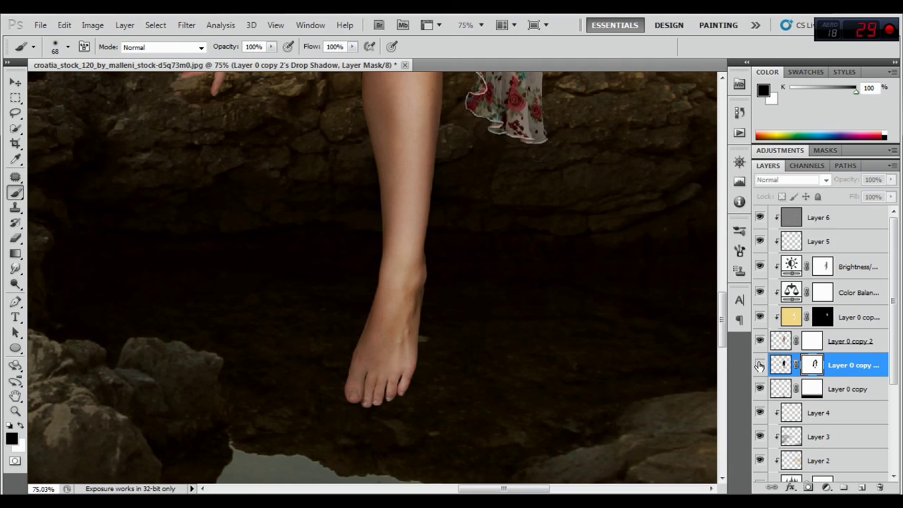
{"action": "left_click_drag", "start_coordinate": [600, 121], "coordinate": [571, 388]}
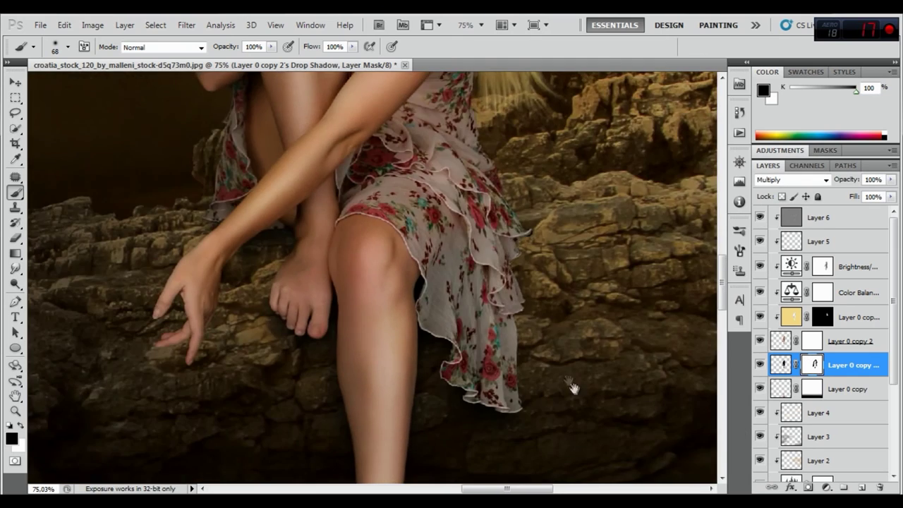
{"action": "scroll", "coordinate": [571, 387], "scroll_direction": "down", "scroll_amount": 3}
{"action": "scroll", "coordinate": [520, 216], "scroll_direction": "down", "scroll_amount": 2}
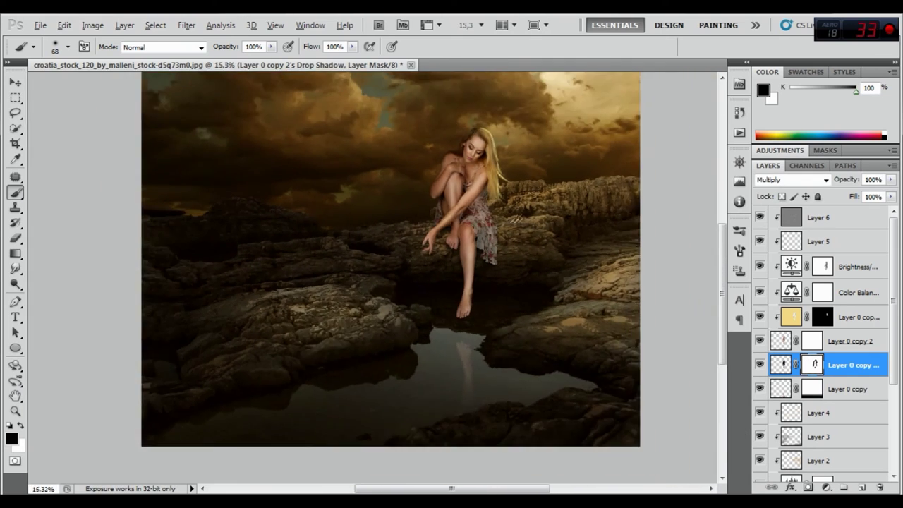
{"action": "scroll", "coordinate": [520, 216], "scroll_direction": "down", "scroll_amount": 1}
{"action": "scroll", "coordinate": [513, 244], "scroll_direction": "down", "scroll_amount": 1}
Step: Bring the water ripple image into the composite and release it from the clipping mask
{"action": "key", "text": "alt"}
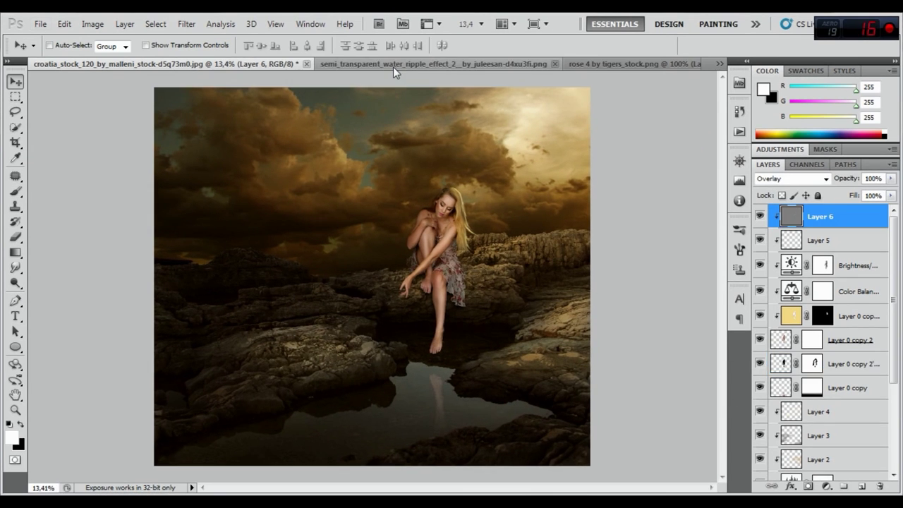
{"action": "left_click", "coordinate": [409, 64]}
{"action": "mouse_move", "coordinate": [415, 65]}
{"action": "left_mouse_down"}
{"action": "mouse_move", "coordinate": [490, 228]}
{"action": "mouse_move", "coordinate": [241, 264]}
{"action": "left_mouse_up"}
{"action": "left_click", "coordinate": [896, 143]}
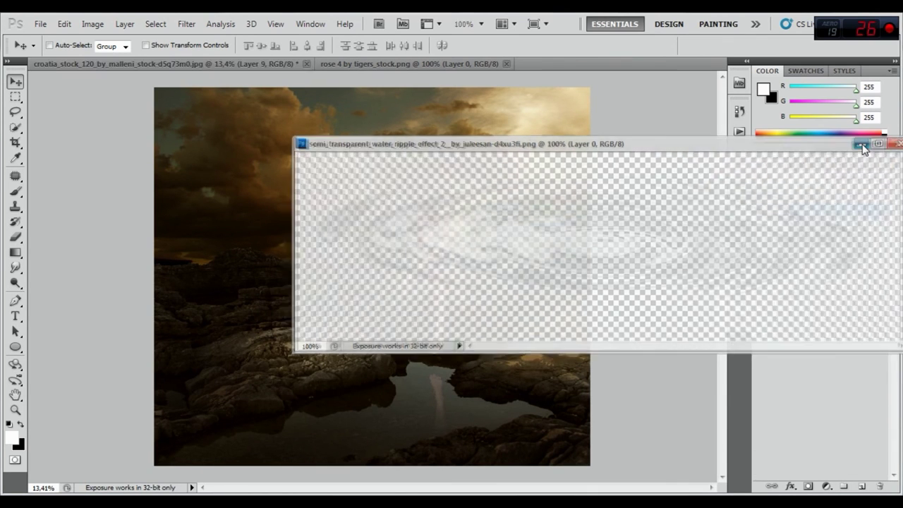
{"action": "right_click", "coordinate": [822, 216]}
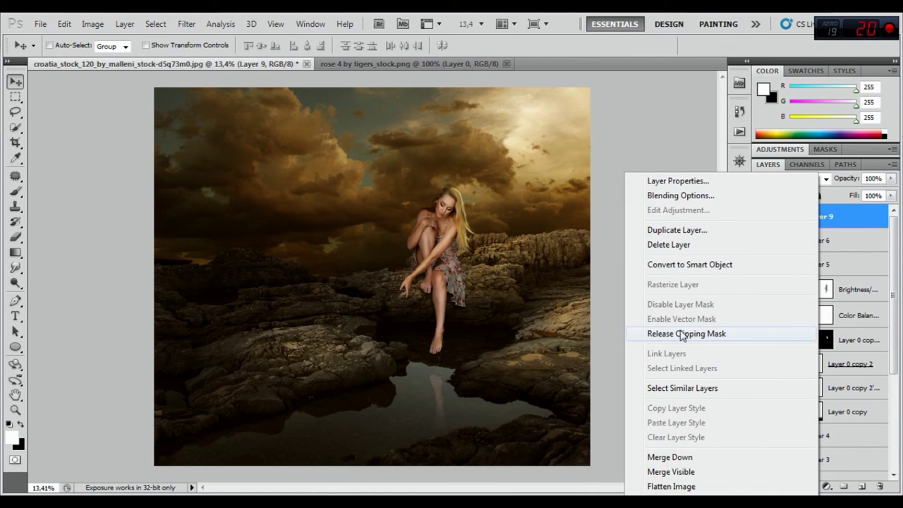
{"action": "left_click", "coordinate": [686, 332]}
Step: Position the ripple in the pool below the girl's feet and blend it in Overlay mode
{"action": "left_click_drag", "start_coordinate": [285, 262], "coordinate": [459, 387]}
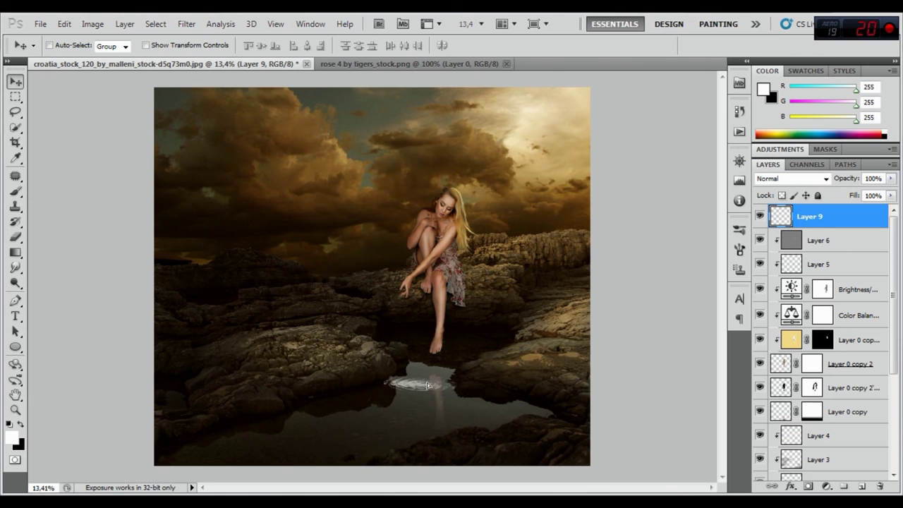
{"action": "left_click", "coordinate": [790, 178]}
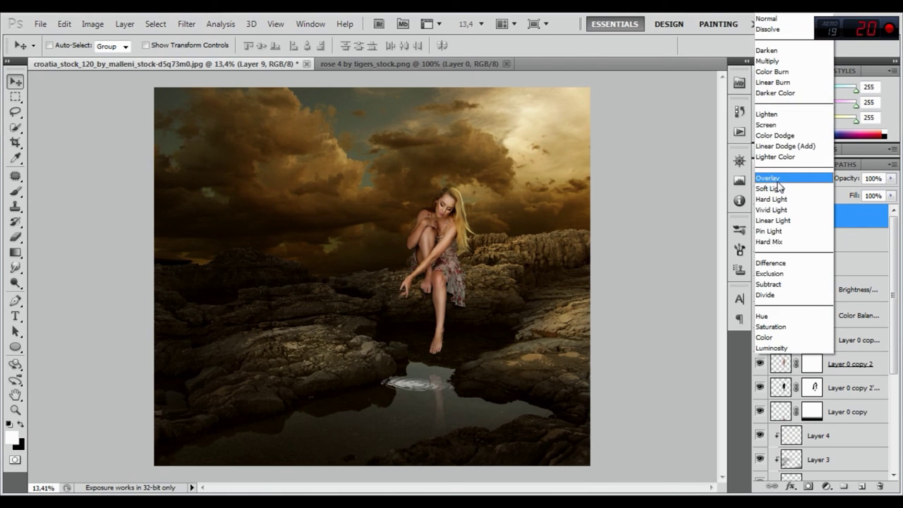
{"action": "left_click", "coordinate": [784, 178]}
{"action": "key", "text": "Up"}
{"action": "key", "text": "Up"}
{"action": "key", "text": "Down"}
{"action": "key", "text": "Down"}
{"action": "key", "text": "Return"}
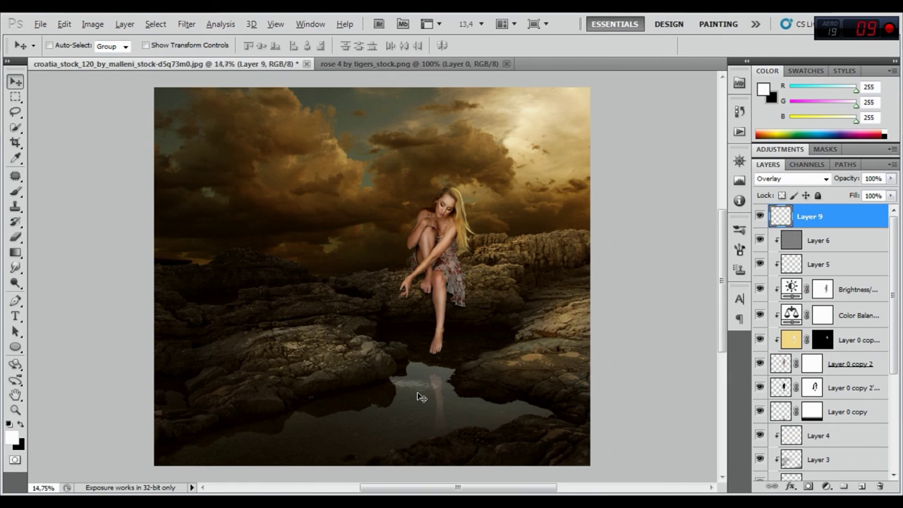
{"action": "scroll", "coordinate": [421, 398], "scroll_direction": "up", "scroll_amount": 1}
{"action": "scroll", "coordinate": [422, 397], "scroll_direction": "up", "scroll_amount": 1}
{"action": "scroll", "coordinate": [421, 397], "scroll_direction": "up", "scroll_amount": 2}
{"action": "left_click_drag", "start_coordinate": [439, 385], "coordinate": [432, 379]}
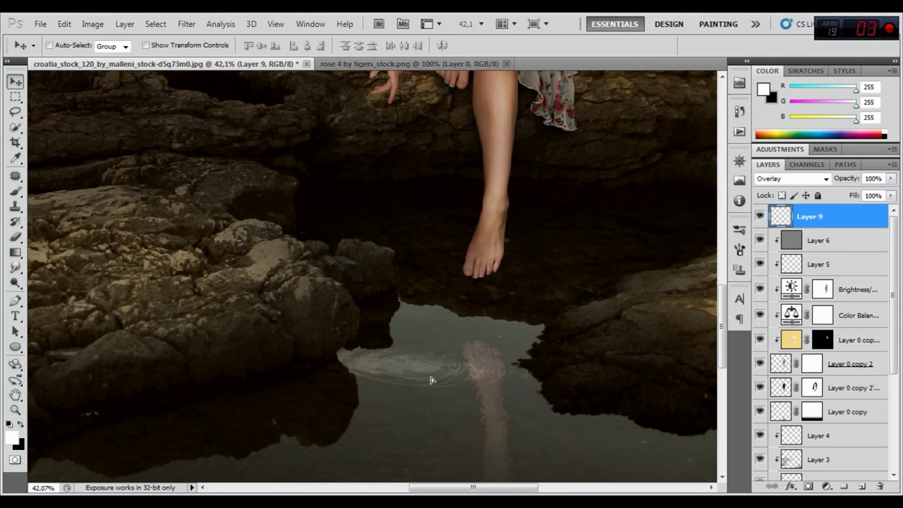
{"action": "key", "text": "shift+Down"}
{"action": "key", "text": "shift+Down"}
{"action": "key", "text": "shift+Right"}
{"action": "key", "text": "shift+Right"}
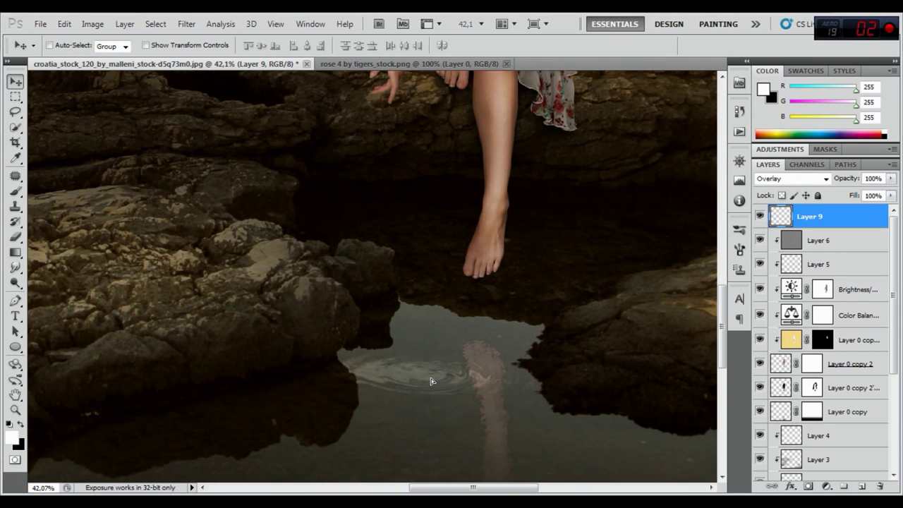
Step: Choose the Eraser tool at a smaller size
{"action": "left_click", "coordinate": [15, 237]}
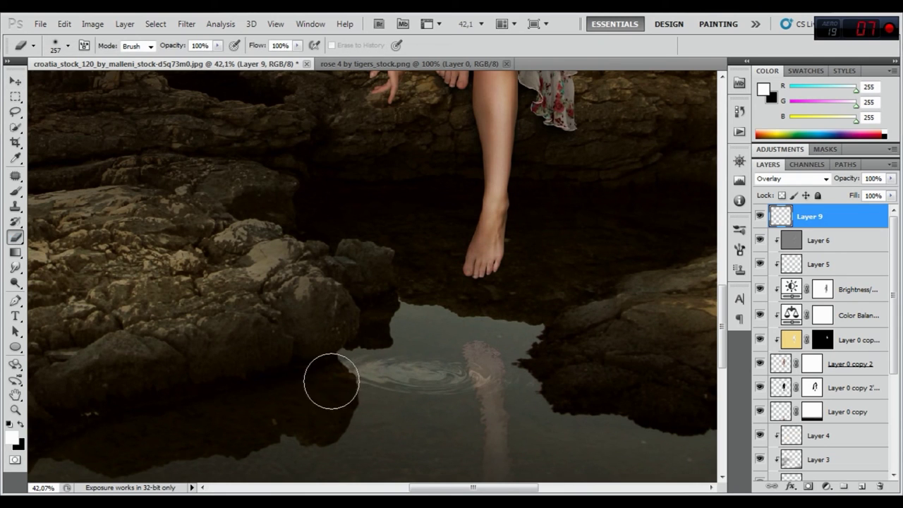
{"action": "right_click", "coordinate": [326, 378]}
{"action": "key", "text": "Return"}
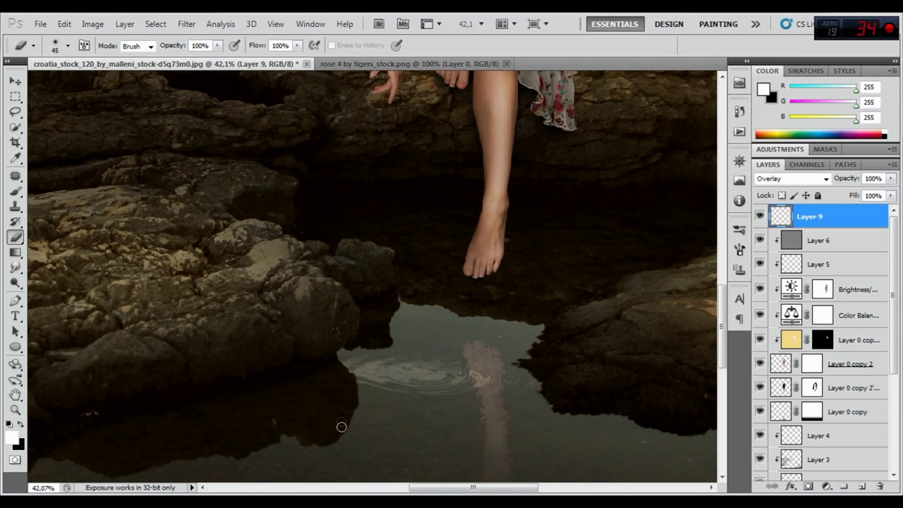
{"action": "left_click", "coordinate": [378, 65]}
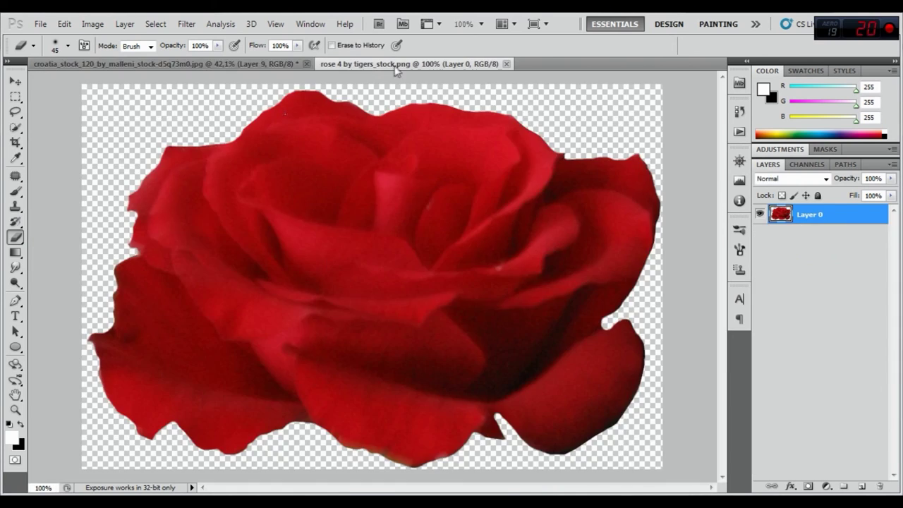
Step: Copy the red rose into the rocks composite with the Move tool
{"action": "mouse_move", "coordinate": [378, 65]}
{"action": "left_mouse_down"}
{"action": "mouse_move", "coordinate": [498, 119]}
{"action": "mouse_move", "coordinate": [486, 113]}
{"action": "left_mouse_up"}
{"action": "key", "text": "v"}
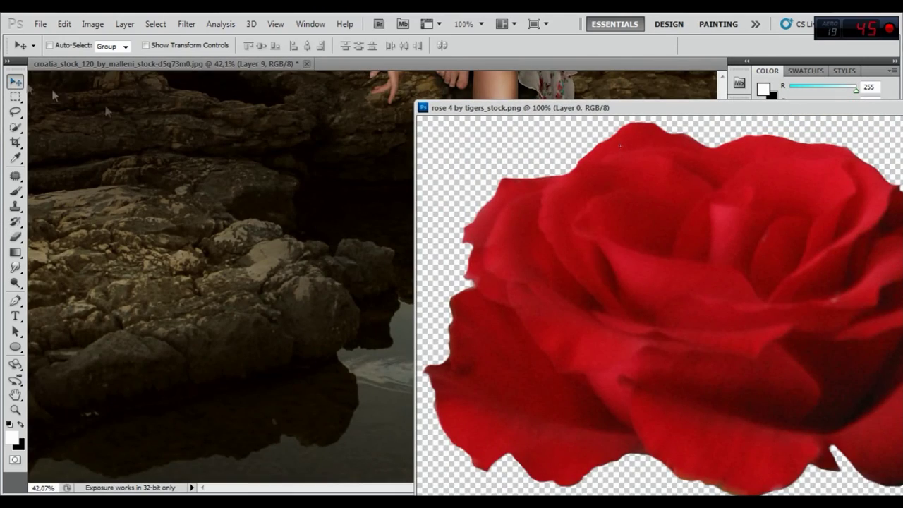
{"action": "left_click_drag", "start_coordinate": [684, 293], "coordinate": [387, 377]}
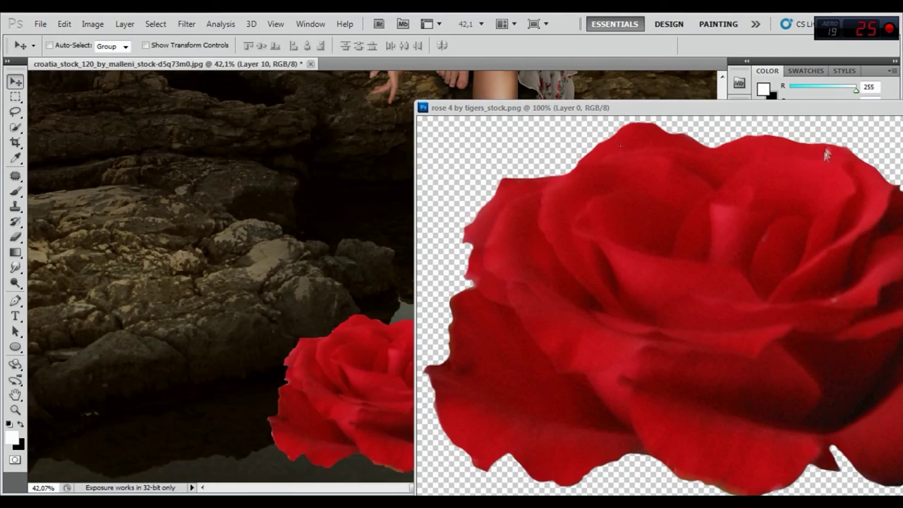
{"action": "left_click_drag", "start_coordinate": [846, 110], "coordinate": [661, 129]}
{"action": "left_click", "coordinate": [766, 129]}
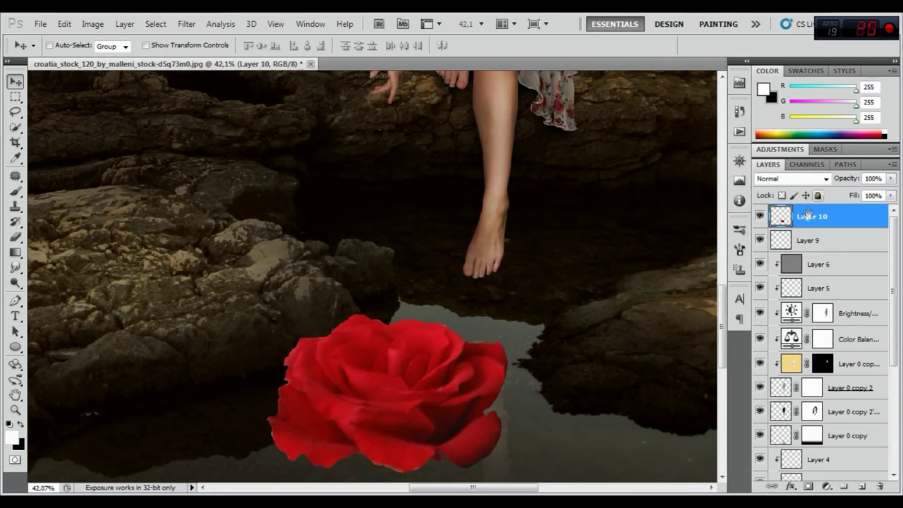
Step: Scale the rose to 22.23%, set it on the pool ripples, and duplicate it as Layer 10 copy
{"action": "left_click", "coordinate": [64, 24]}
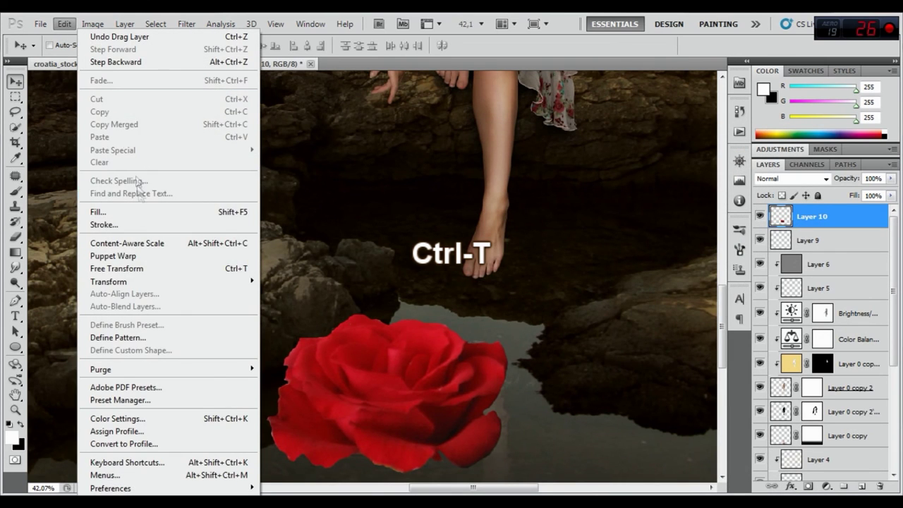
{"action": "left_click", "coordinate": [142, 269]}
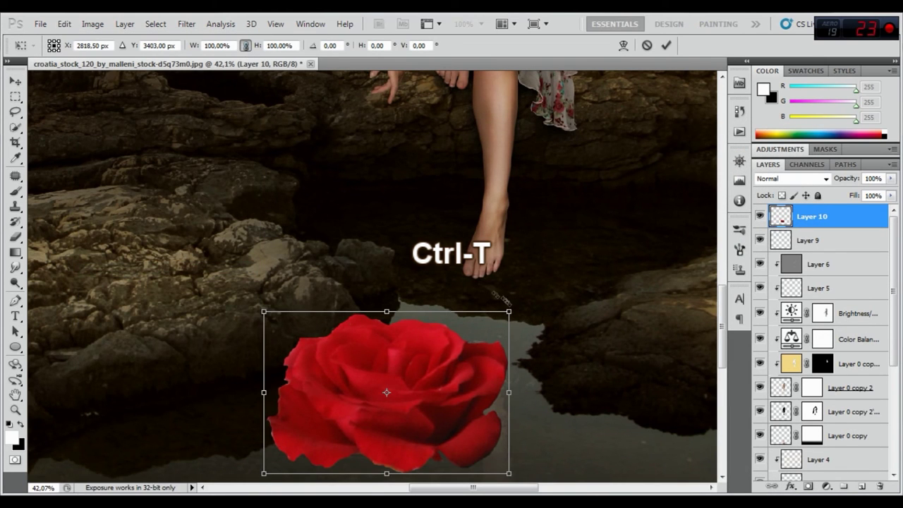
{"action": "left_click_drag", "start_coordinate": [514, 309], "coordinate": [313, 462]}
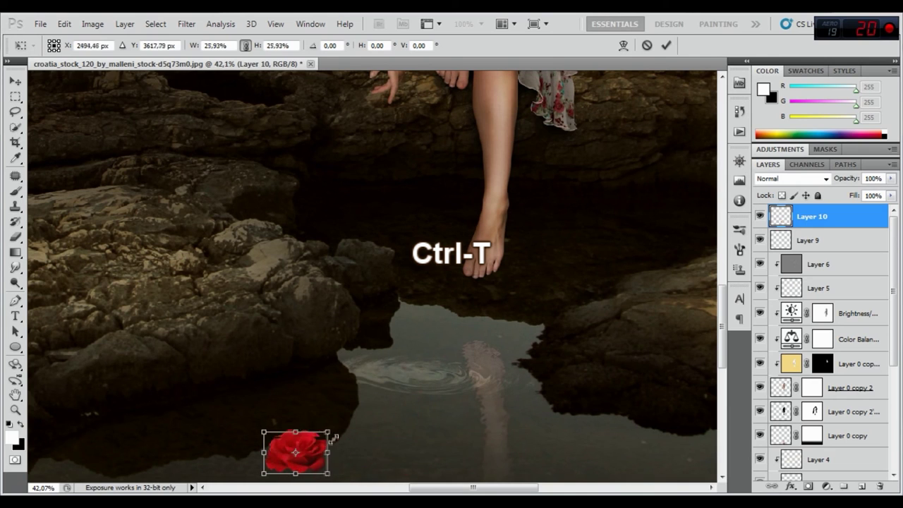
{"action": "left_click_drag", "start_coordinate": [312, 463], "coordinate": [439, 367]}
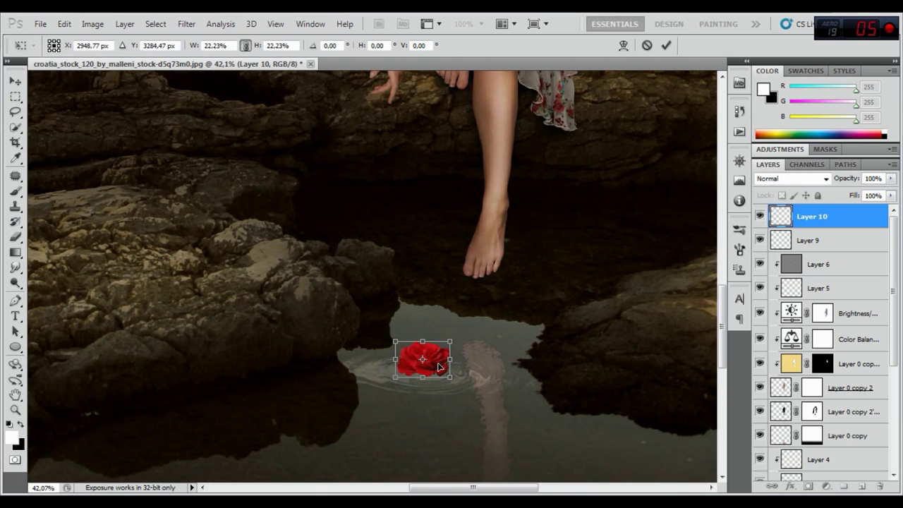
{"action": "left_click", "coordinate": [666, 47]}
{"action": "scroll", "coordinate": [494, 274], "scroll_direction": "down", "scroll_amount": 3}
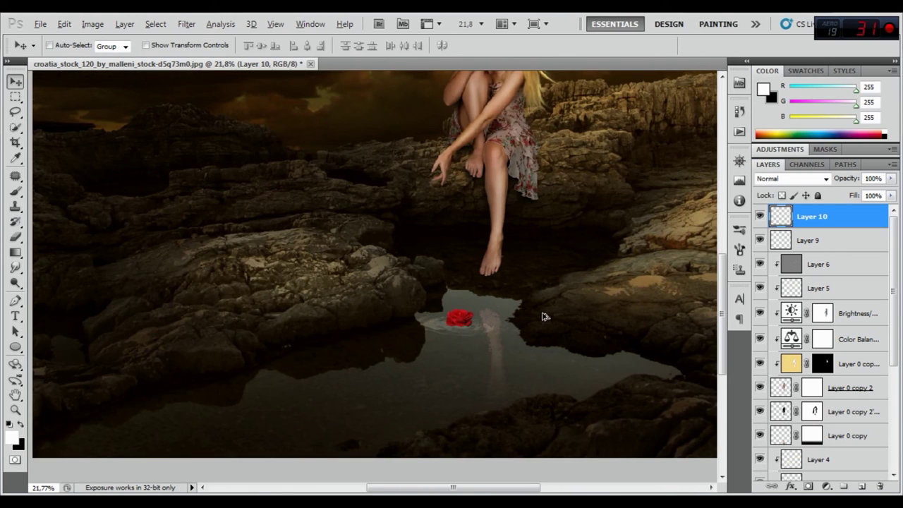
{"action": "scroll", "coordinate": [522, 321], "scroll_direction": "up", "scroll_amount": 1}
{"action": "scroll", "coordinate": [516, 323], "scroll_direction": "up", "scroll_amount": 1}
{"action": "scroll", "coordinate": [451, 331], "scroll_direction": "up", "scroll_amount": 1}
{"action": "scroll", "coordinate": [436, 323], "scroll_direction": "up", "scroll_amount": 1}
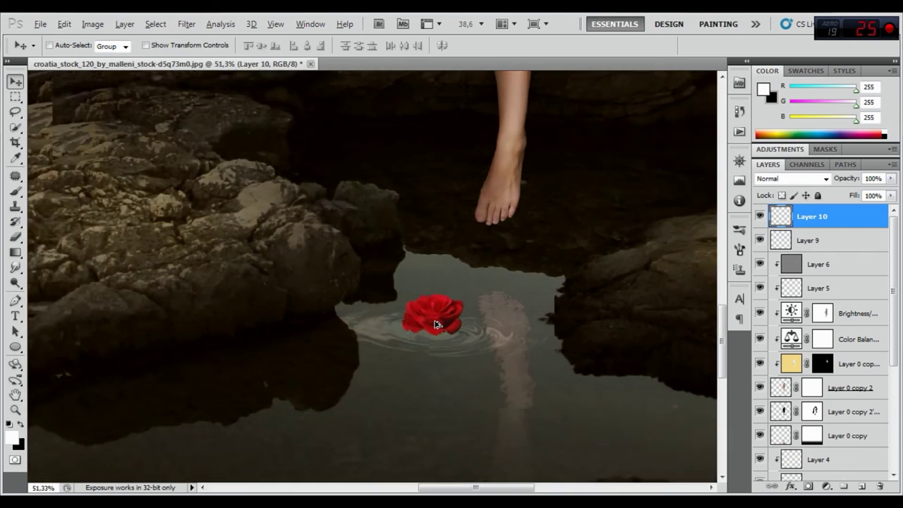
{"action": "scroll", "coordinate": [436, 324], "scroll_direction": "up", "scroll_amount": 1}
{"action": "right_click", "coordinate": [814, 216]}
{"action": "left_click", "coordinate": [698, 230]}
Step: Duplicate the rose, then flip Layer 10 vertically and move it beneath the bloom
{"action": "key", "text": "Return"}
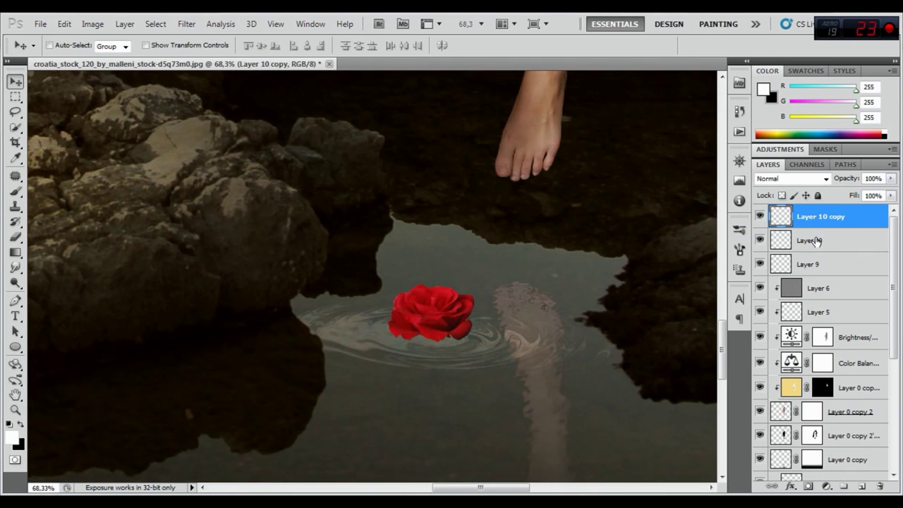
{"action": "left_click", "coordinate": [813, 240]}
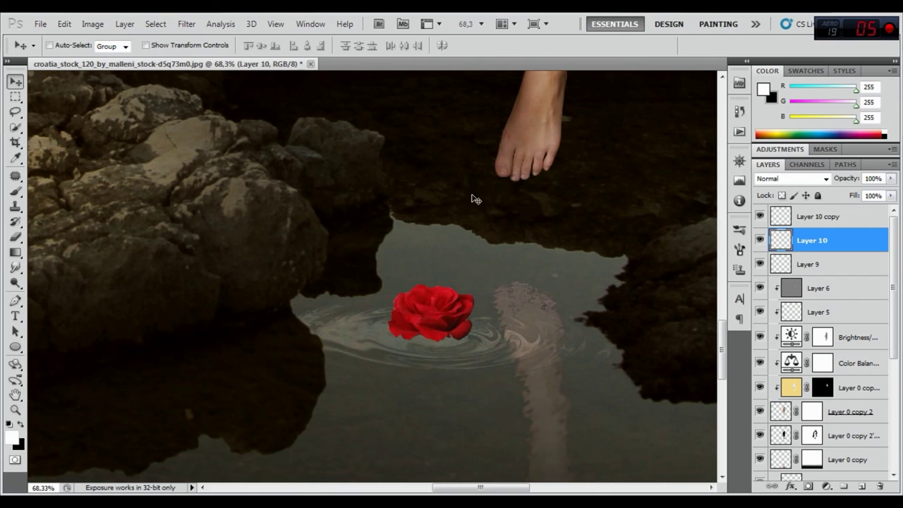
{"action": "key", "text": "ctrl+t"}
{"action": "right_click", "coordinate": [452, 300]}
{"action": "left_click", "coordinate": [483, 274]}
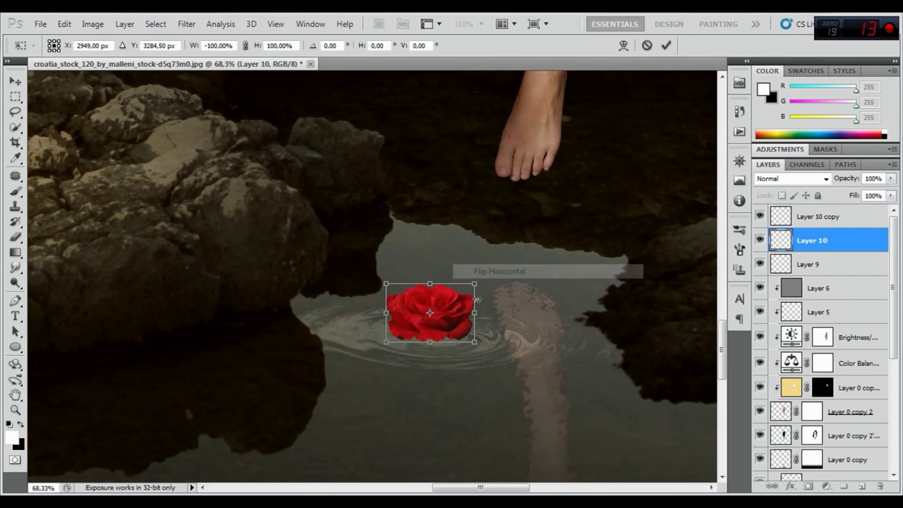
{"action": "left_click_drag", "start_coordinate": [466, 313], "coordinate": [468, 353]}
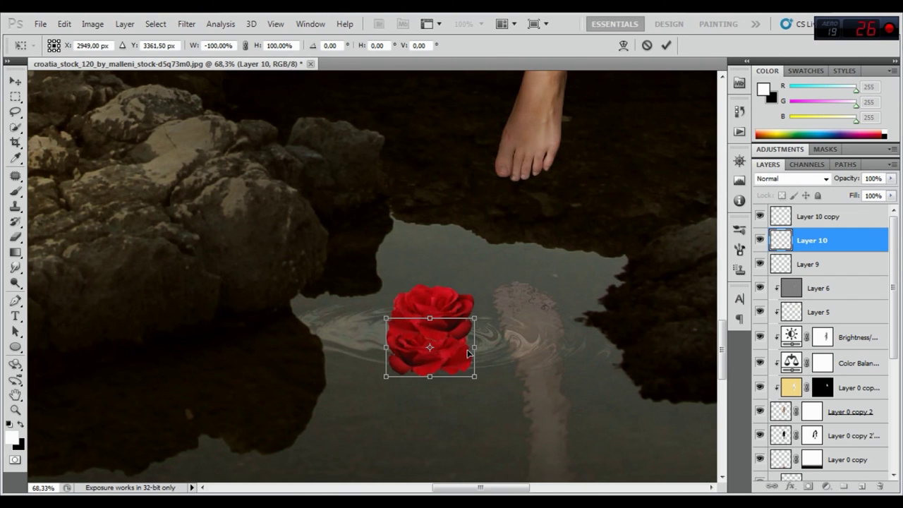
{"action": "right_click", "coordinate": [455, 340]}
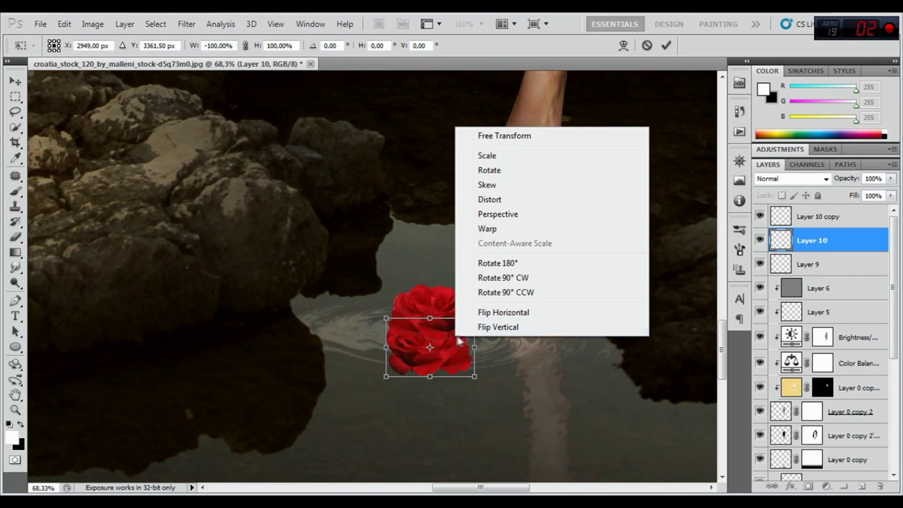
{"action": "left_click", "coordinate": [500, 325]}
{"action": "mouse_move", "coordinate": [466, 342]}
{"action": "left_mouse_down"}
{"action": "mouse_move", "coordinate": [464, 360]}
{"action": "mouse_move", "coordinate": [455, 349]}
{"action": "left_mouse_up"}
{"action": "right_click", "coordinate": [464, 360]}
{"action": "left_click", "coordinate": [498, 330]}
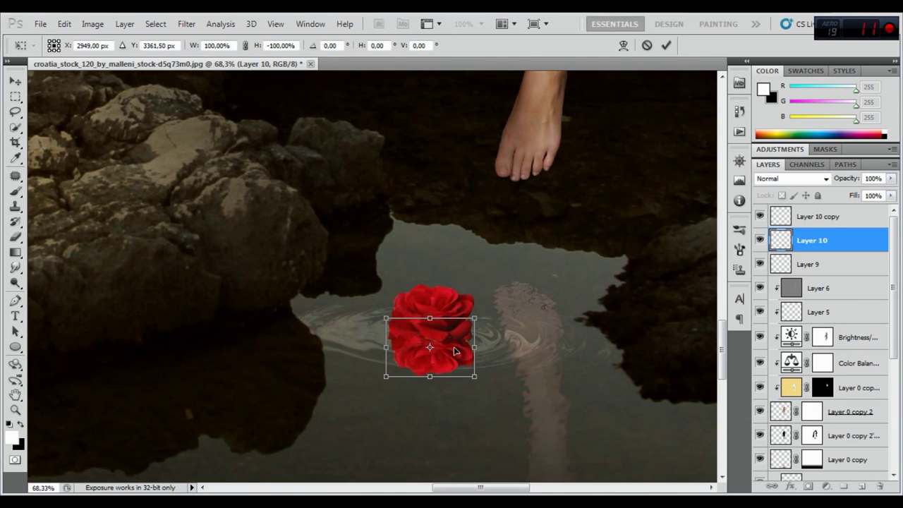
{"action": "left_click", "coordinate": [666, 45]}
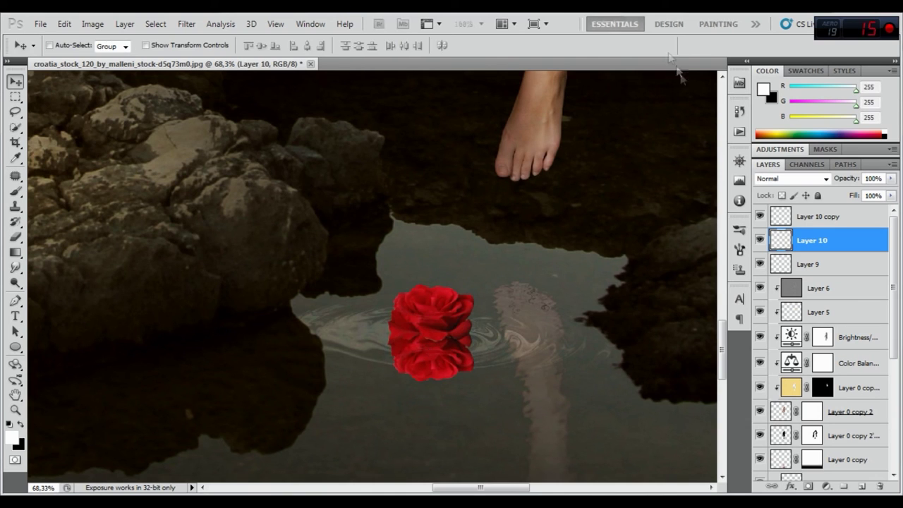
Step: Fade the reflection to 36% opacity and ripple it with Displace (scale 10) using the dalgalar map
{"action": "left_click_drag", "start_coordinate": [833, 181], "coordinate": [810, 181]}
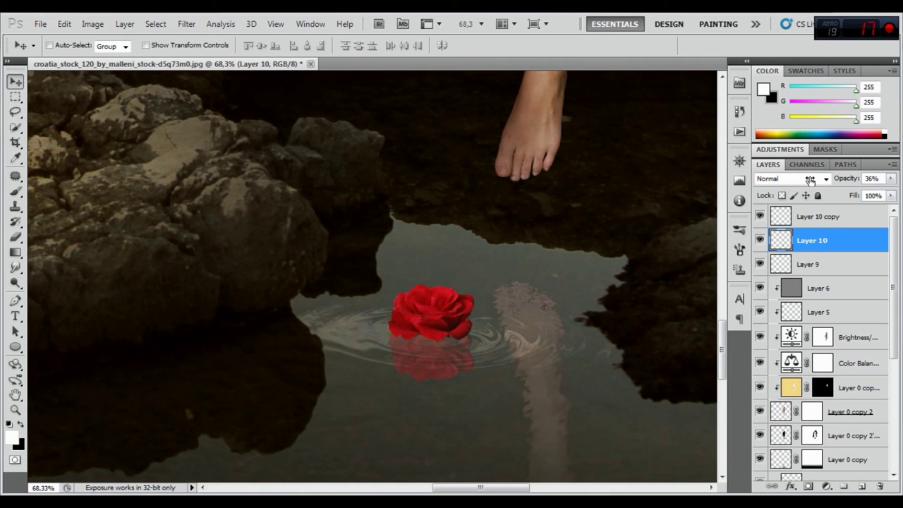
{"action": "left_click", "coordinate": [187, 23]}
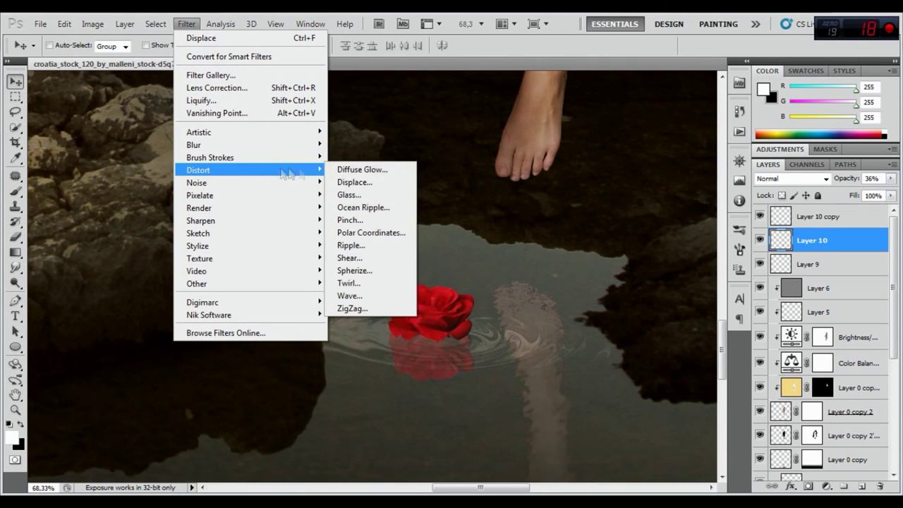
{"action": "left_click", "coordinate": [363, 182]}
{"action": "type", "text": "10"}
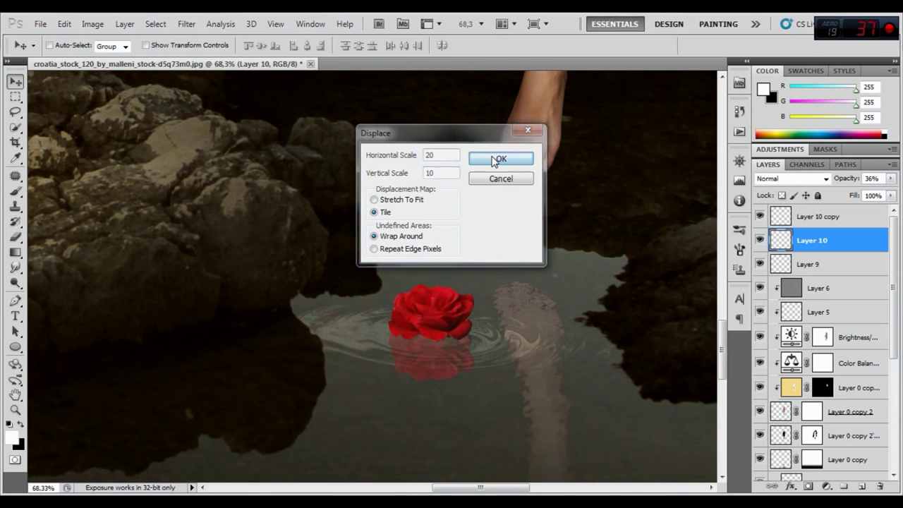
{"action": "left_click", "coordinate": [500, 159]}
{"action": "left_click", "coordinate": [180, 240]}
{"action": "left_click", "coordinate": [371, 327]}
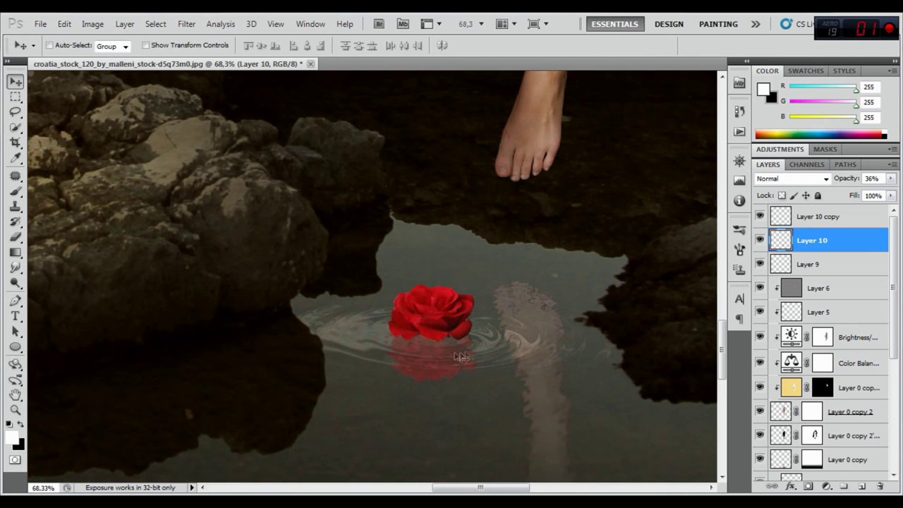
{"action": "left_click_drag", "start_coordinate": [439, 363], "coordinate": [441, 356]}
{"action": "left_click", "coordinate": [804, 219]}
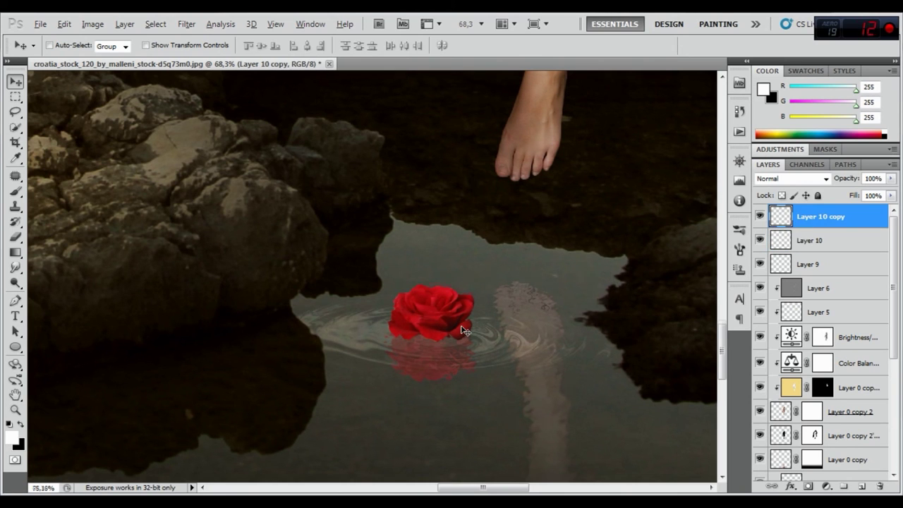
Step: Burn the rose's lower right petals in Midtones with a 61 px brush
{"action": "scroll", "coordinate": [464, 331], "scroll_direction": "up", "scroll_amount": 3}
{"action": "left_click", "coordinate": [15, 283]}
{"action": "left_click", "coordinate": [60, 294]}
{"action": "right_click", "coordinate": [364, 206]}
{"action": "left_click", "coordinate": [417, 235]}
{"action": "key", "text": "Return"}
{"action": "mouse_move", "coordinate": [412, 332]}
{"action": "left_mouse_down"}
{"action": "mouse_move", "coordinate": [468, 323]}
{"action": "mouse_move", "coordinate": [430, 329]}
{"action": "mouse_move", "coordinate": [443, 325]}
{"action": "mouse_move", "coordinate": [387, 319]}
{"action": "mouse_move", "coordinate": [423, 323]}
{"action": "mouse_move", "coordinate": [423, 339]}
{"action": "left_mouse_up"}
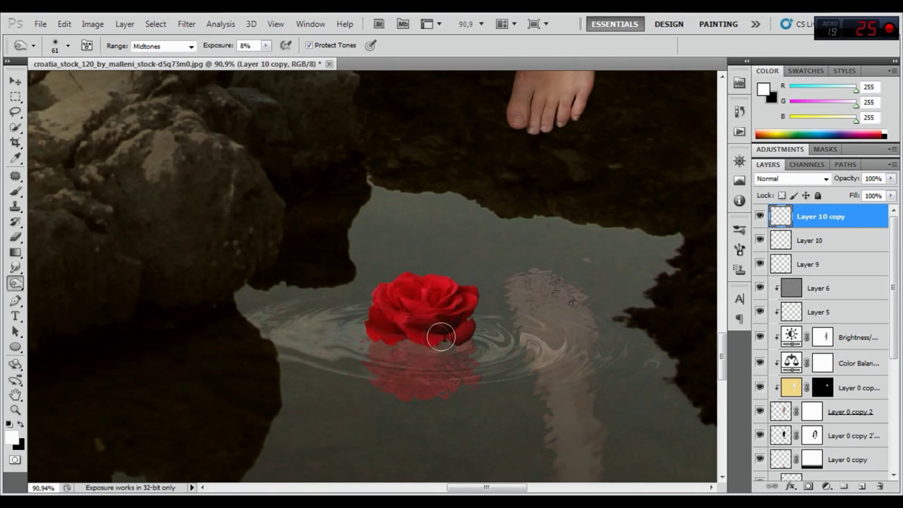
Step: Dodge Highlights on the rose's lower petals to brighten them
{"action": "left_click", "coordinate": [15, 285]}
{"action": "left_click", "coordinate": [69, 281]}
{"action": "right_click", "coordinate": [452, 291]}
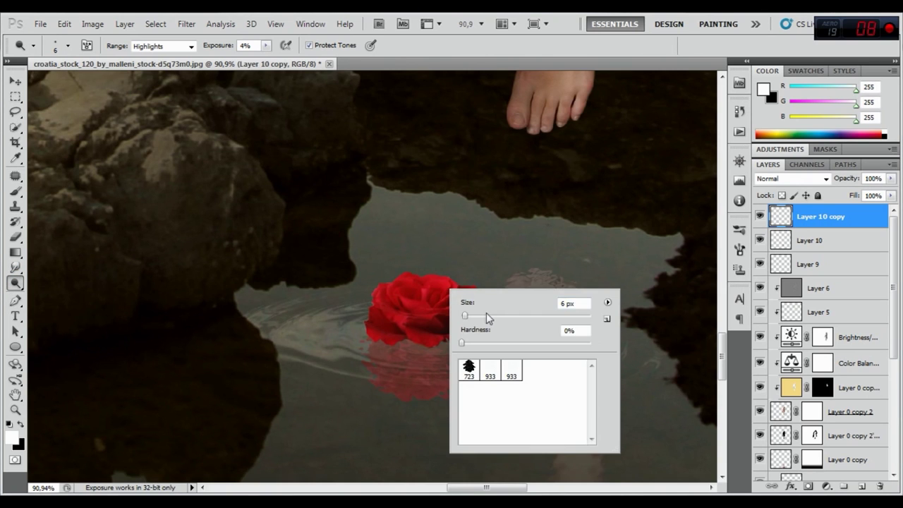
{"action": "key", "text": "Return"}
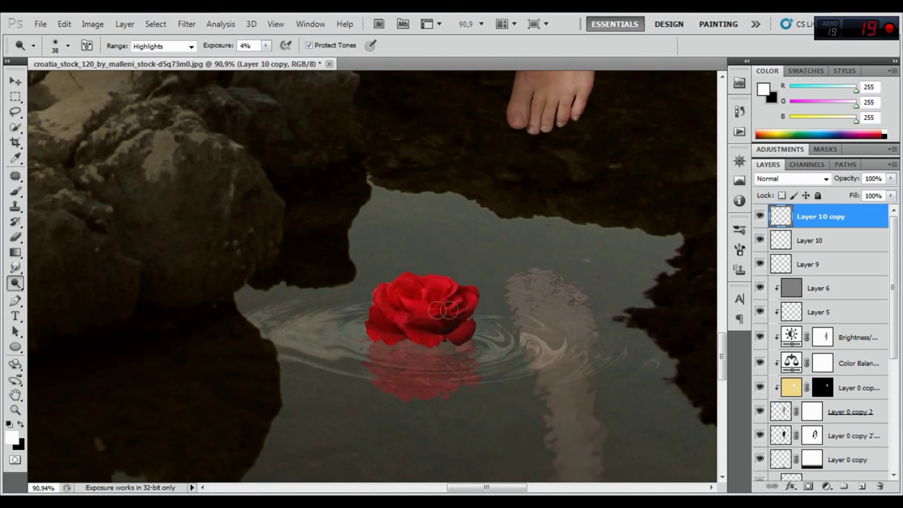
{"action": "left_click_drag", "start_coordinate": [452, 309], "coordinate": [420, 340]}
Step: Switch back to Burn Midtones with a 19 px brush, then zoom out to see the scene
{"action": "right_click", "coordinate": [15, 283]}
{"action": "left_click", "coordinate": [44, 295]}
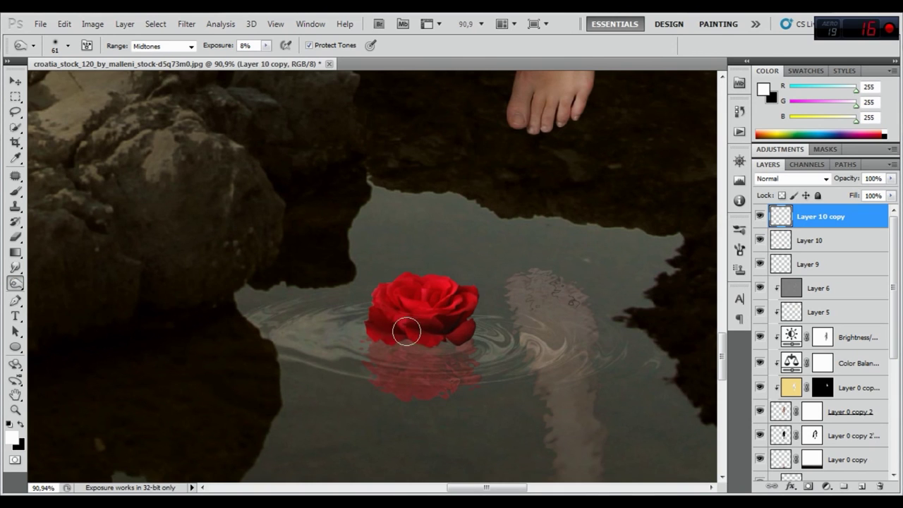
{"action": "right_click", "coordinate": [494, 311]}
{"action": "left_click_drag", "start_coordinate": [534, 339], "coordinate": [527, 341]}
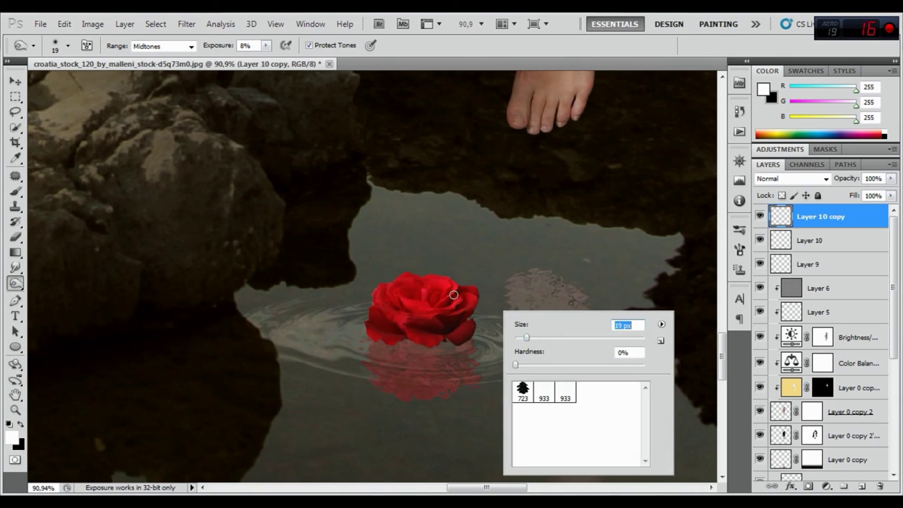
{"action": "key", "text": "Return"}
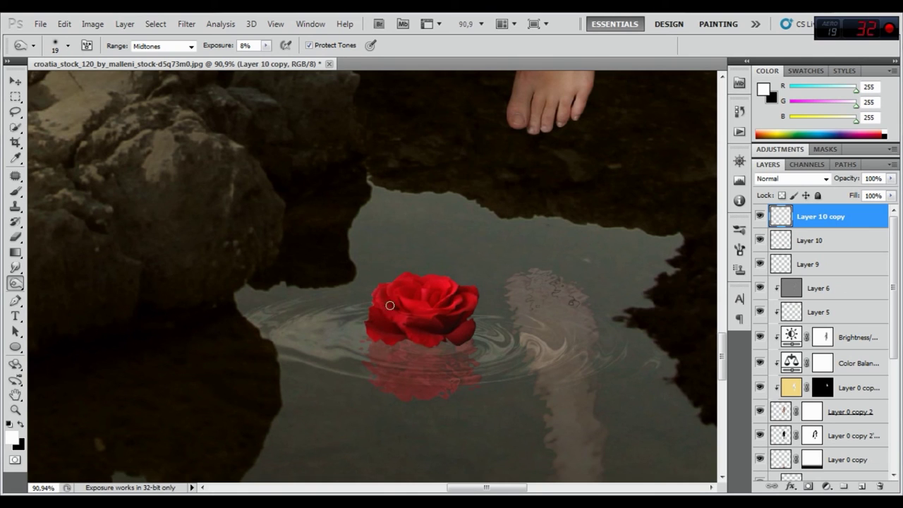
{"action": "scroll", "coordinate": [431, 283], "scroll_direction": "down", "scroll_amount": 2}
{"action": "scroll", "coordinate": [431, 283], "scroll_direction": "down", "scroll_amount": 2}
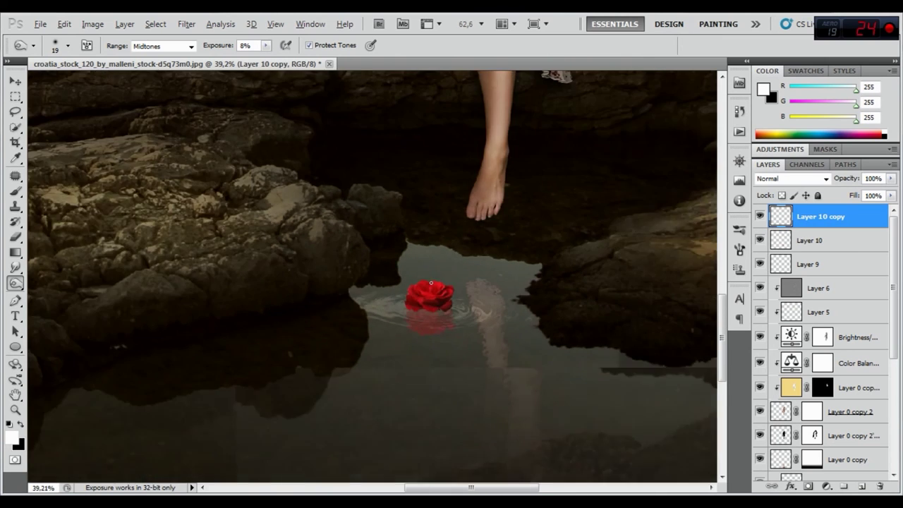
{"action": "scroll", "coordinate": [431, 283], "scroll_direction": "down", "scroll_amount": 2}
{"action": "scroll", "coordinate": [432, 283], "scroll_direction": "down", "scroll_amount": 1}
{"action": "scroll", "coordinate": [431, 283], "scroll_direction": "down", "scroll_amount": 1}
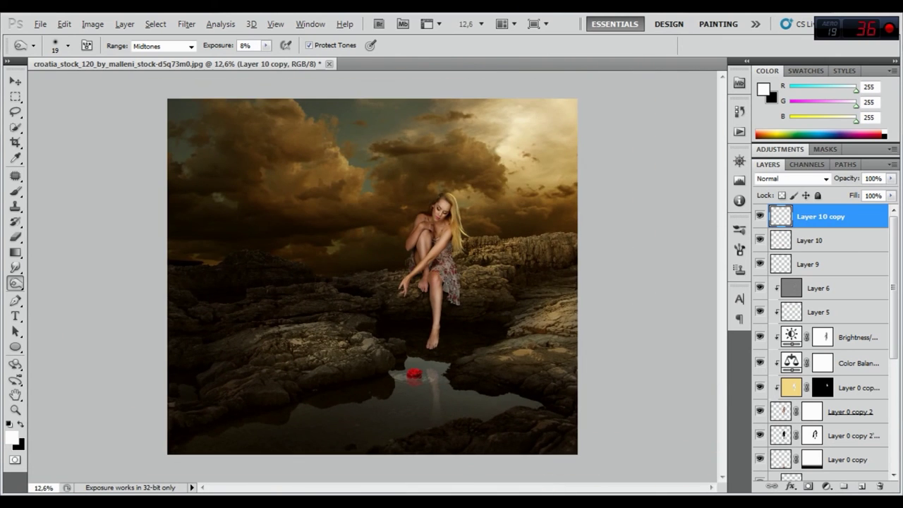
{"action": "scroll", "coordinate": [431, 283], "scroll_direction": "down", "scroll_amount": 1}
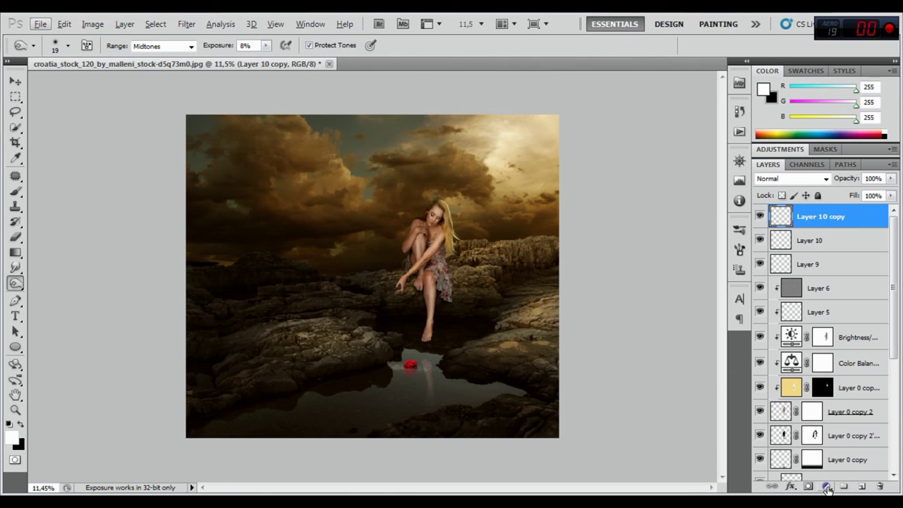
Step: Add a Solid Color fill layer in deep blue-violet (hue about 250)
{"action": "left_click", "coordinate": [828, 487]}
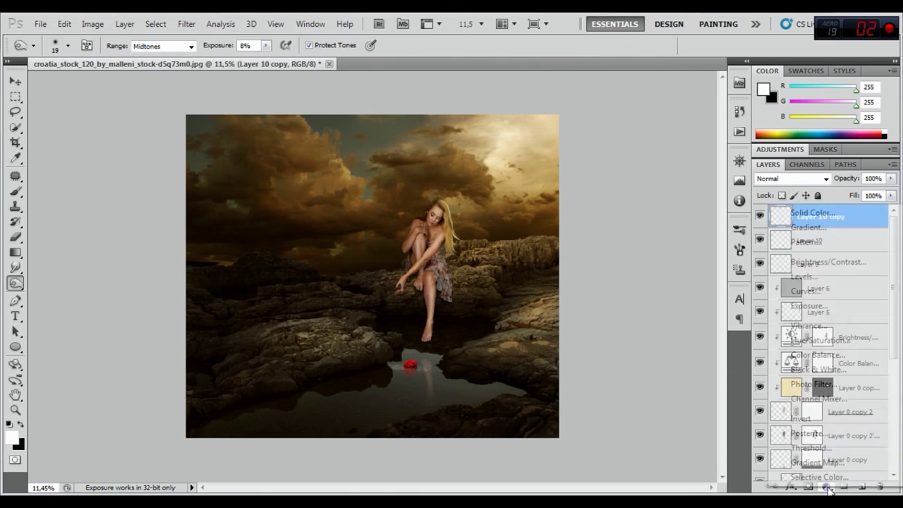
{"action": "left_click", "coordinate": [804, 212]}
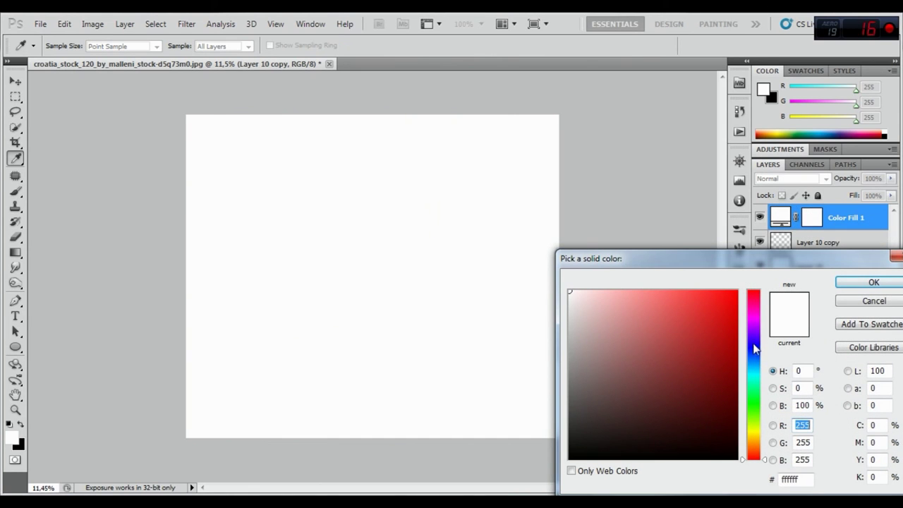
{"action": "left_click_drag", "start_coordinate": [755, 341], "coordinate": [752, 340]}
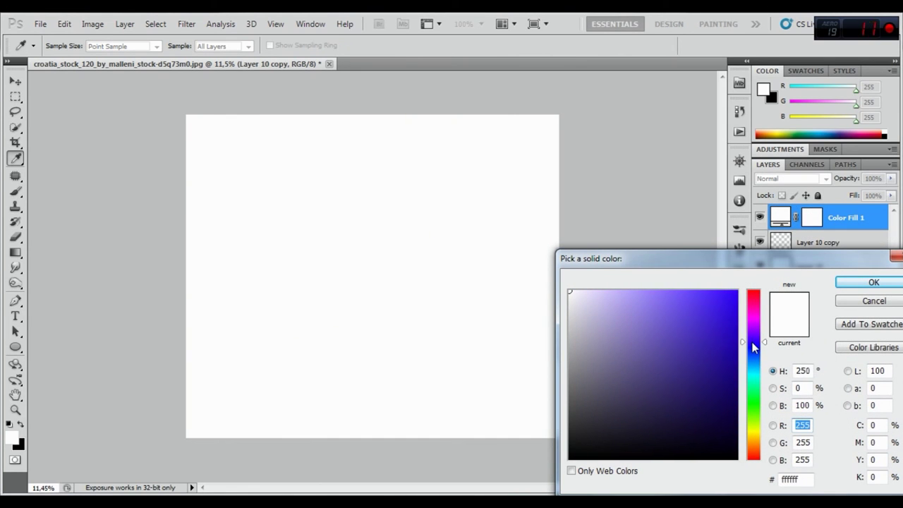
{"action": "left_click", "coordinate": [729, 336]}
{"action": "left_click", "coordinate": [873, 282]}
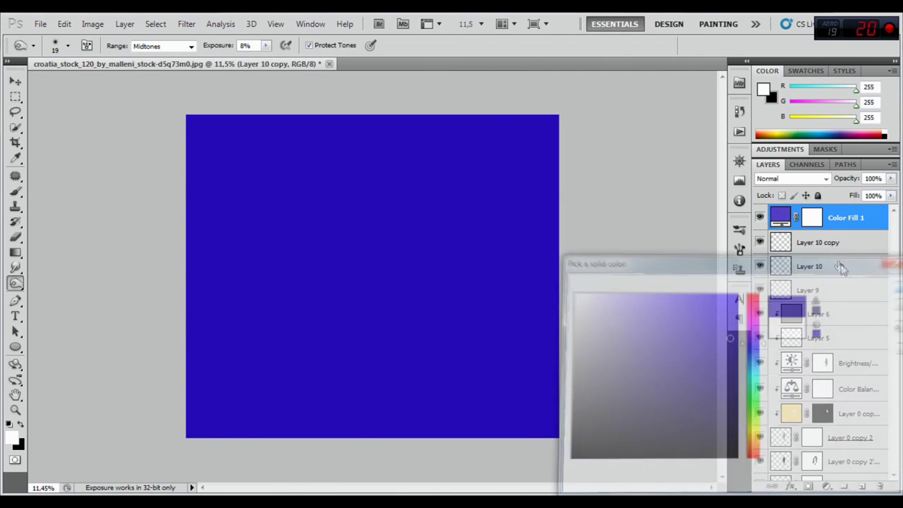
Step: Blend Color Fill 1 in Difference mode and lower its opacity to about 27%
{"action": "left_click", "coordinate": [791, 179]}
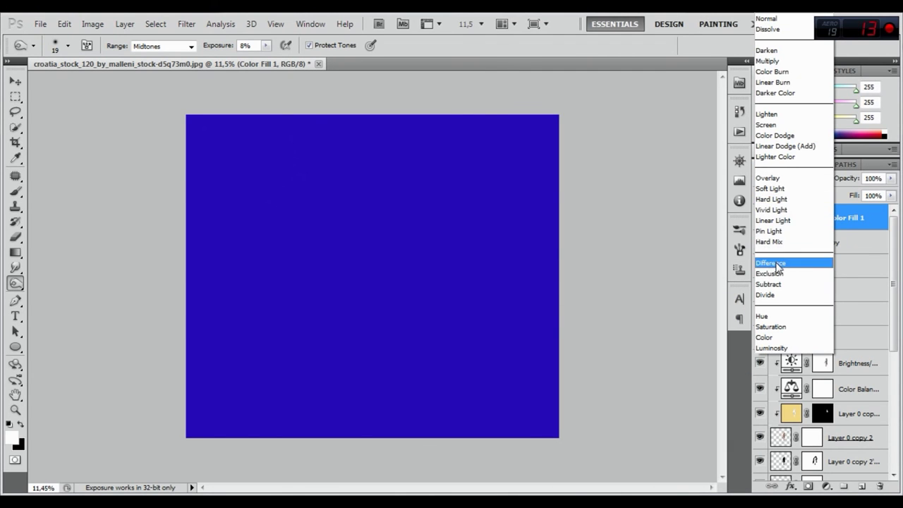
{"action": "left_click", "coordinate": [773, 263]}
{"action": "left_click_drag", "start_coordinate": [850, 182], "coordinate": [821, 182]}
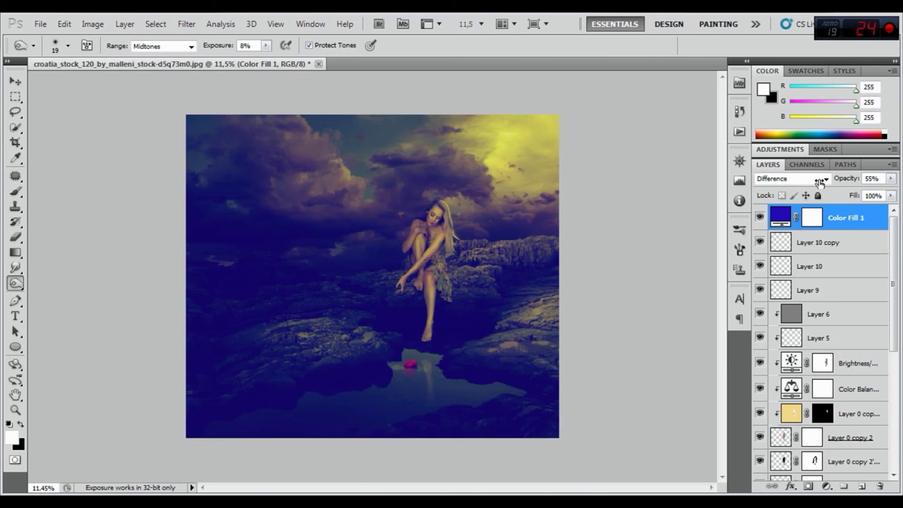
{"action": "left_click_drag", "start_coordinate": [804, 181], "coordinate": [803, 181]}
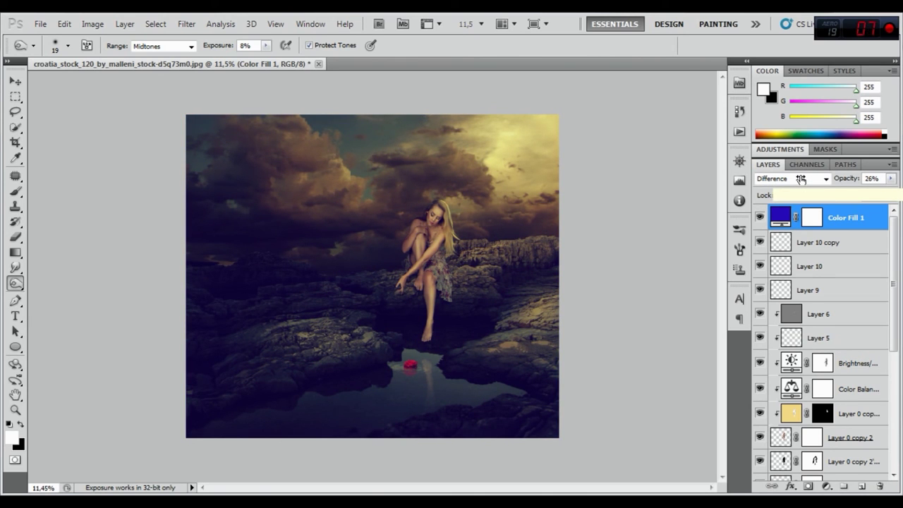
{"action": "left_click_drag", "start_coordinate": [801, 179], "coordinate": [804, 178]}
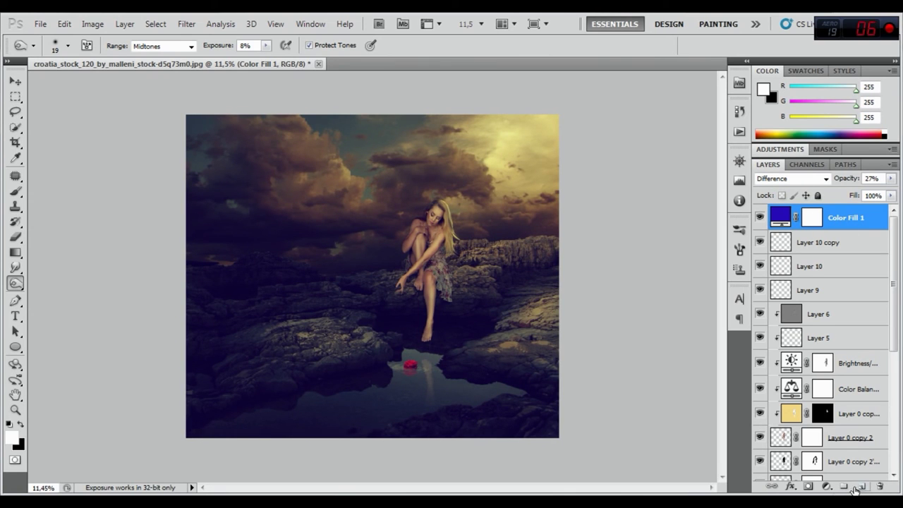
{"action": "left_click", "coordinate": [828, 487]}
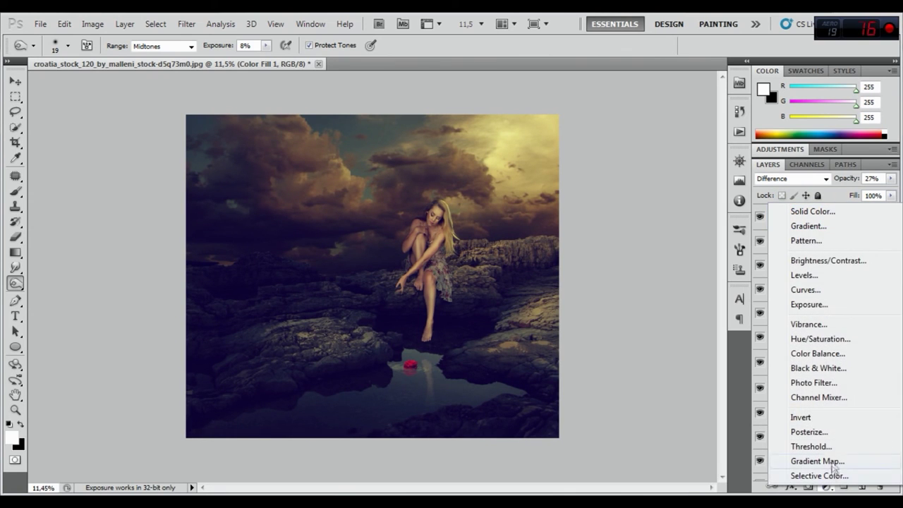
Step: Add a Vibrance adjustment layer with Vibrance raised to +40
{"action": "left_click", "coordinate": [811, 325]}
{"action": "left_click_drag", "start_coordinate": [823, 197], "coordinate": [846, 202]}
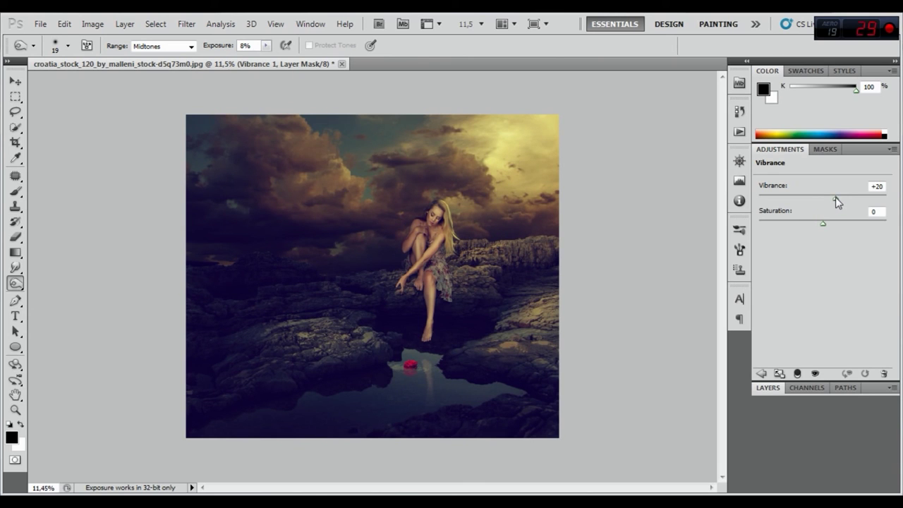
{"action": "left_click_drag", "start_coordinate": [846, 201], "coordinate": [848, 199]}
{"action": "left_click", "coordinate": [769, 387]}
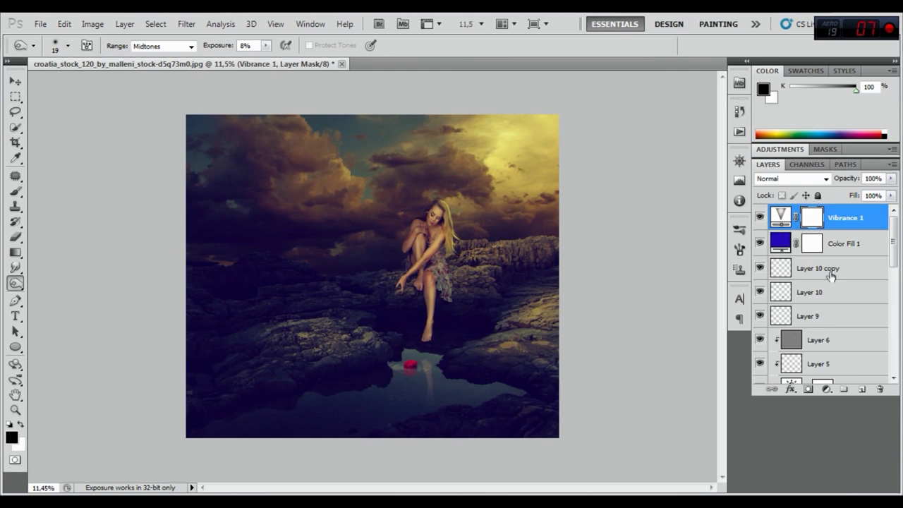
Step: Add a Brightness/Contrast adjustment layer with Brightness 5 and Contrast 15
{"action": "left_click", "coordinate": [825, 390]}
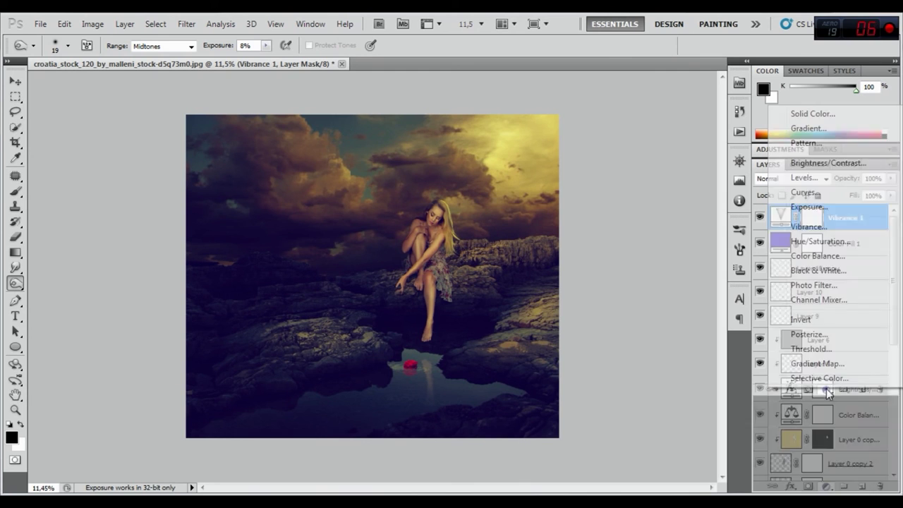
{"action": "left_click", "coordinate": [815, 168]}
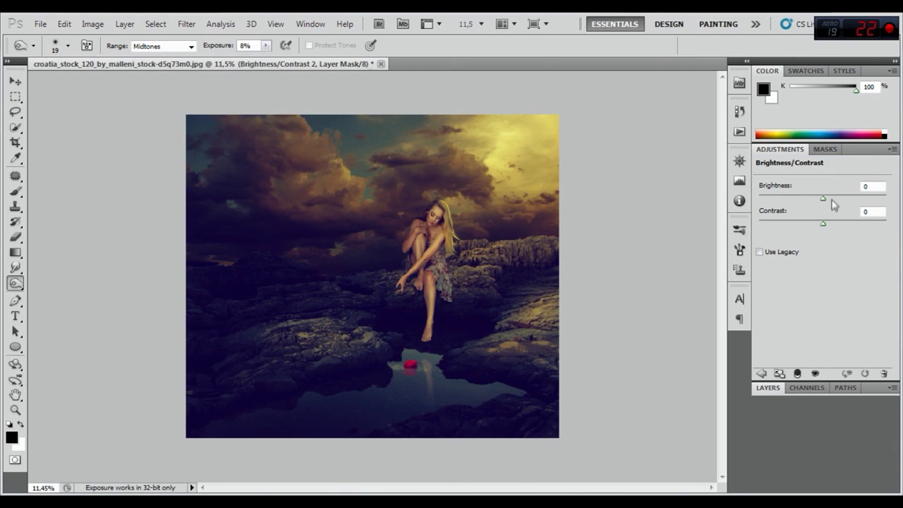
{"action": "left_click_drag", "start_coordinate": [825, 199], "coordinate": [826, 198]}
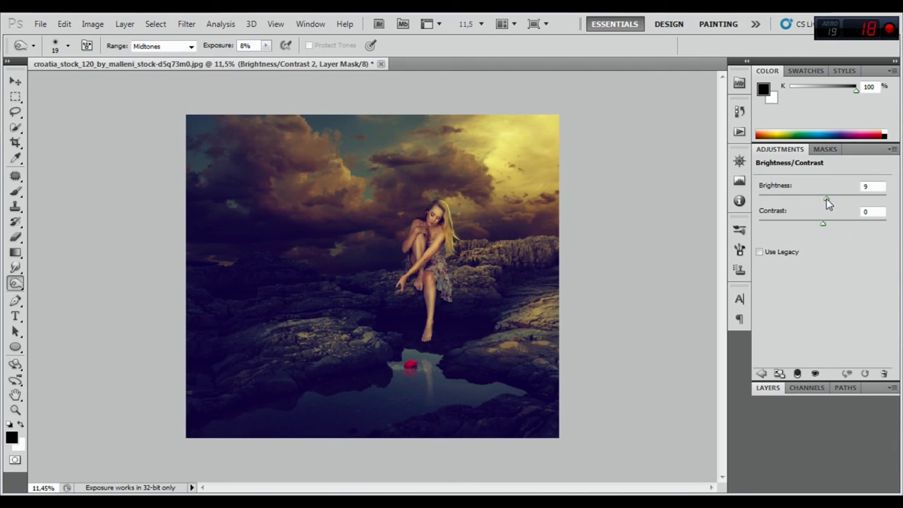
{"action": "mouse_move", "coordinate": [823, 224]}
{"action": "left_mouse_down"}
{"action": "mouse_move", "coordinate": [833, 225]}
{"action": "mouse_move", "coordinate": [825, 199]}
{"action": "left_mouse_up"}
{"action": "left_click", "coordinate": [766, 394]}
Step: Compare the Brightness/Contrast effect, then dodge highlights on the rocks in Layer 7
{"action": "left_click", "coordinate": [760, 218]}
{"action": "left_click", "coordinate": [763, 216]}
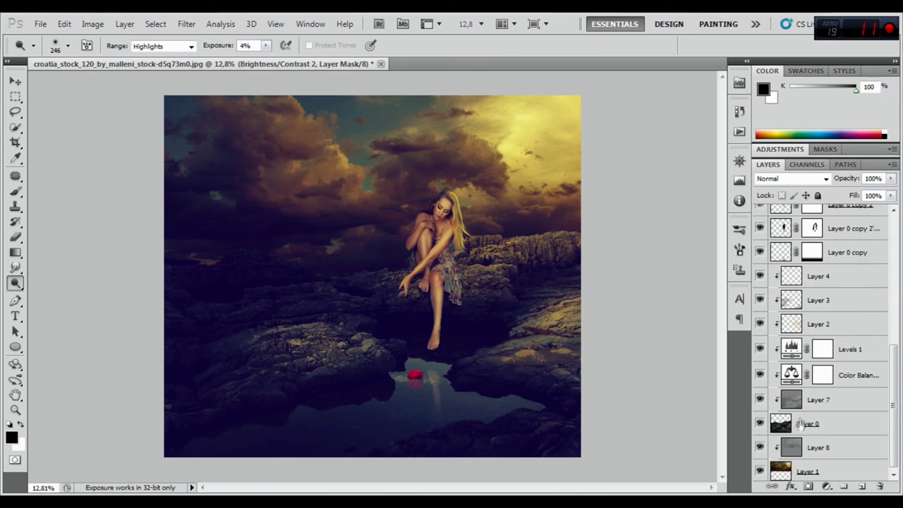
{"action": "left_click", "coordinate": [795, 404]}
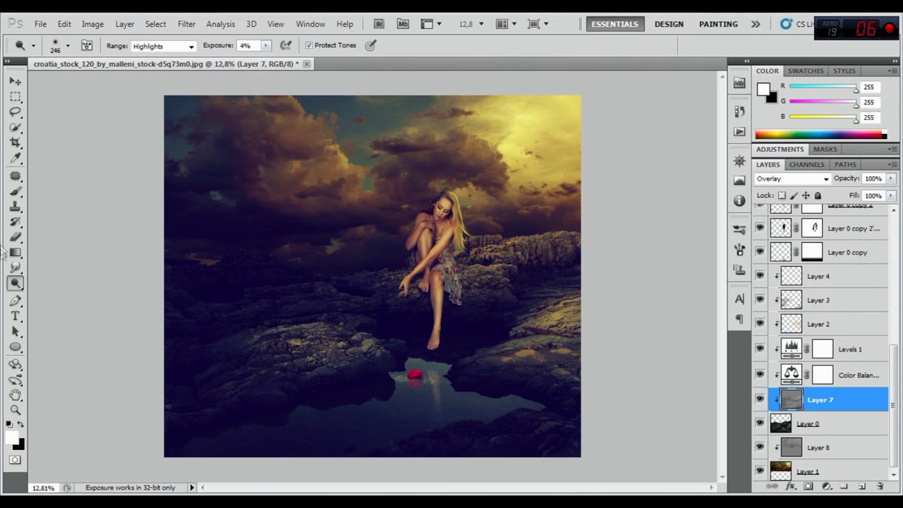
{"action": "right_click", "coordinate": [15, 284]}
{"action": "left_click", "coordinate": [53, 285]}
{"action": "left_click_drag", "start_coordinate": [527, 234], "coordinate": [531, 230]}
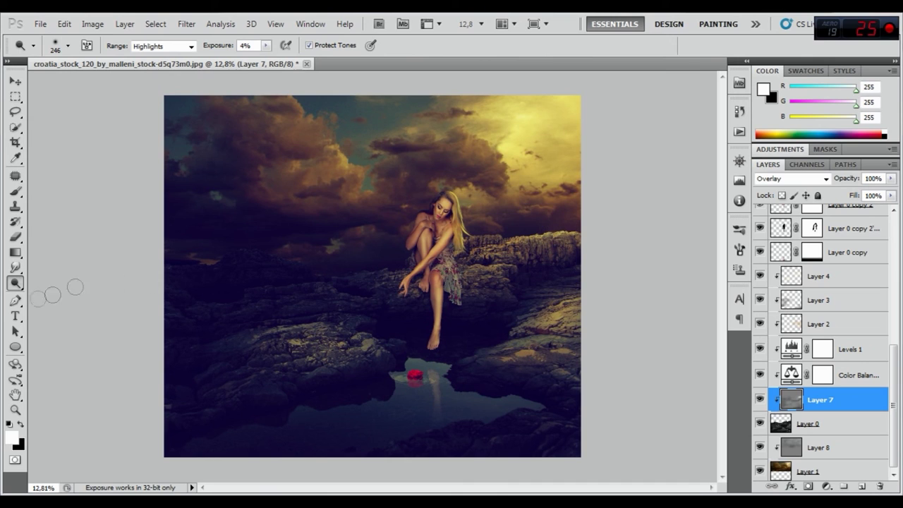
Step: Switch to the Burn tool (Midtones 8%) with a 432 px brush
{"action": "right_click", "coordinate": [20, 286]}
{"action": "left_click", "coordinate": [71, 296]}
{"action": "right_click", "coordinate": [542, 277]}
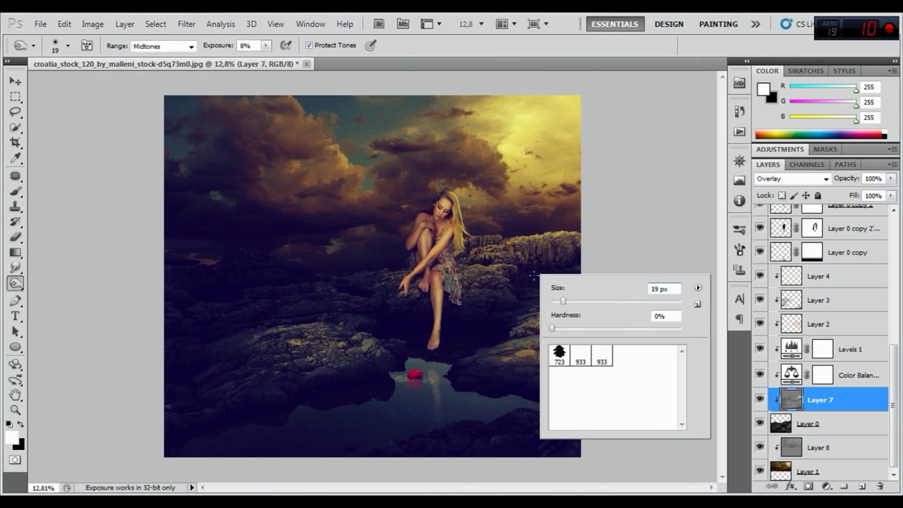
{"action": "left_click", "coordinate": [625, 303]}
{"action": "left_click", "coordinate": [650, 302]}
{"action": "left_click", "coordinate": [570, 255]}
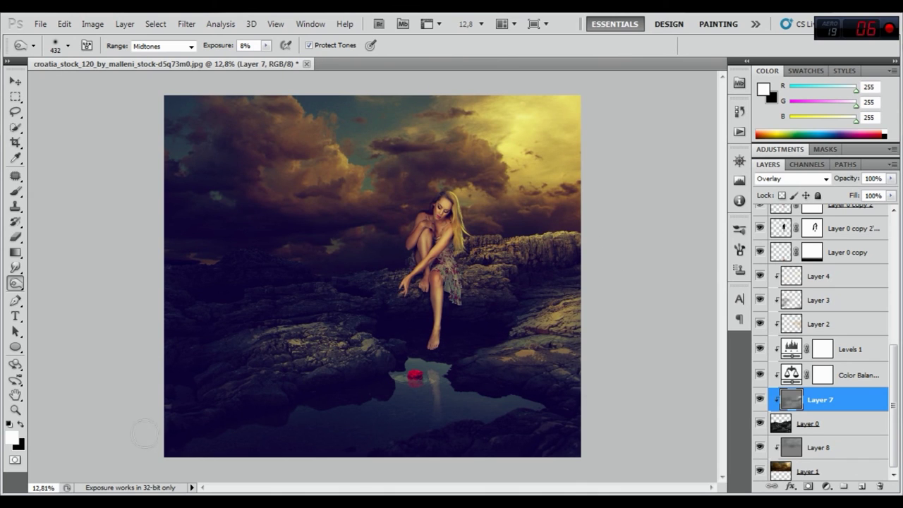
Step: Switch back to Dodge (Highlights 4%) with a 569 px brush size
{"action": "right_click", "coordinate": [16, 284]}
{"action": "left_click", "coordinate": [57, 282]}
{"action": "right_click", "coordinate": [542, 357]}
{"action": "double_click", "coordinate": [662, 341]}
{"action": "type", "text": "569"}
{"action": "key", "text": "Return"}
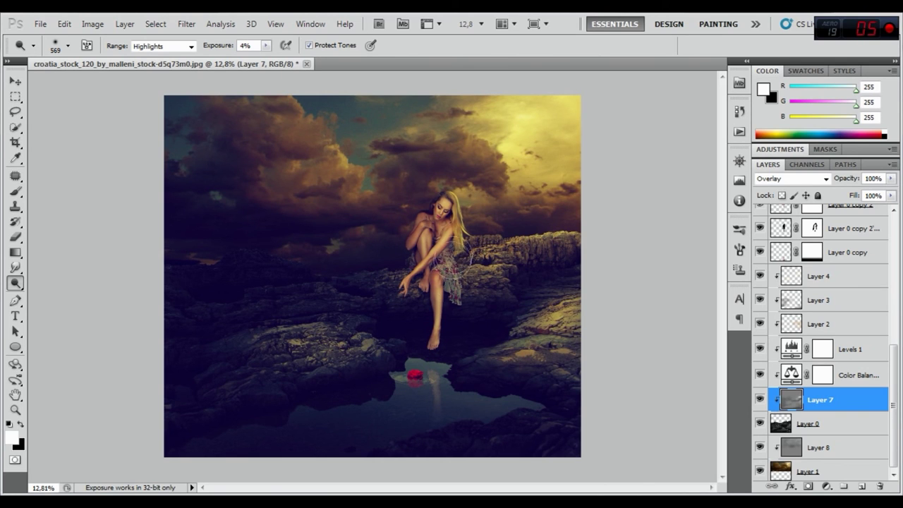
{"action": "scroll", "coordinate": [843, 353], "scroll_direction": "up", "scroll_amount": 3}
{"action": "scroll", "coordinate": [844, 354], "scroll_direction": "up", "scroll_amount": 3}
{"action": "left_click", "coordinate": [818, 315]}
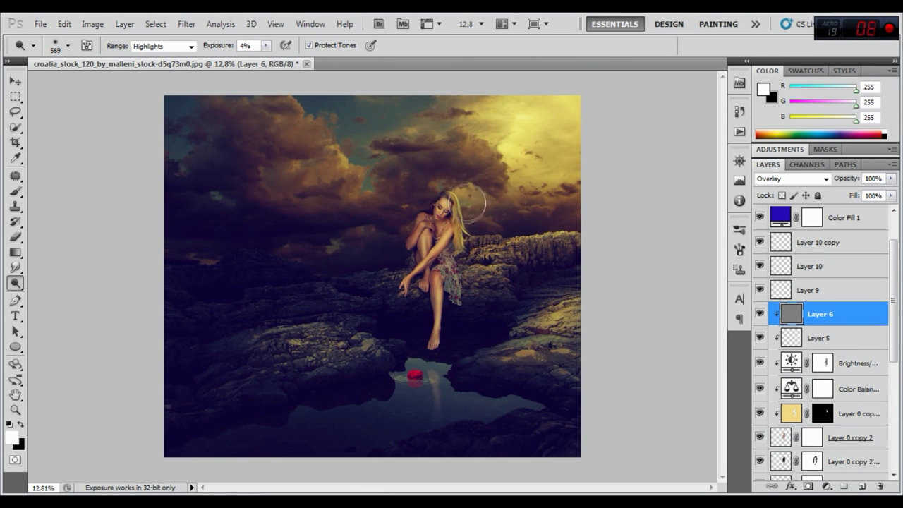
Step: Dodge the girl's dress on Layer 6 with a 339 px brush
{"action": "right_click", "coordinate": [484, 227]}
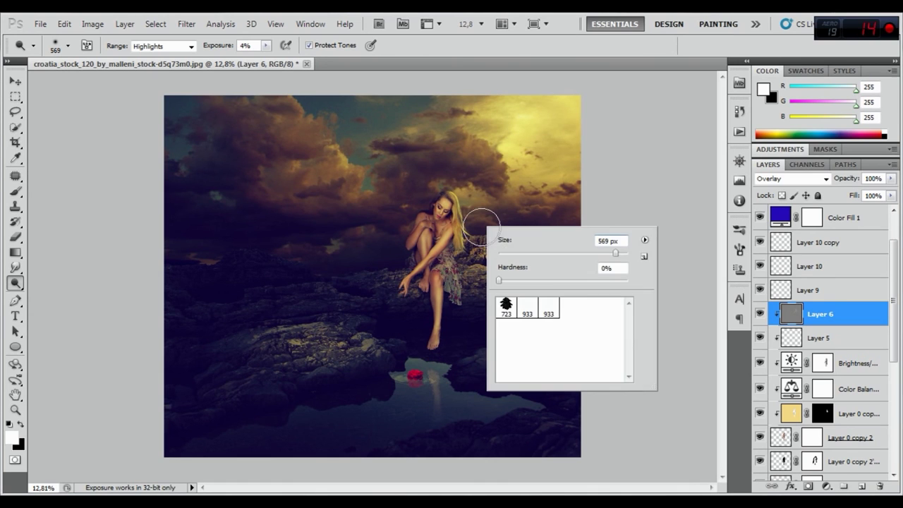
{"action": "left_click_drag", "start_coordinate": [611, 253], "coordinate": [605, 253]}
{"action": "key", "text": "Return"}
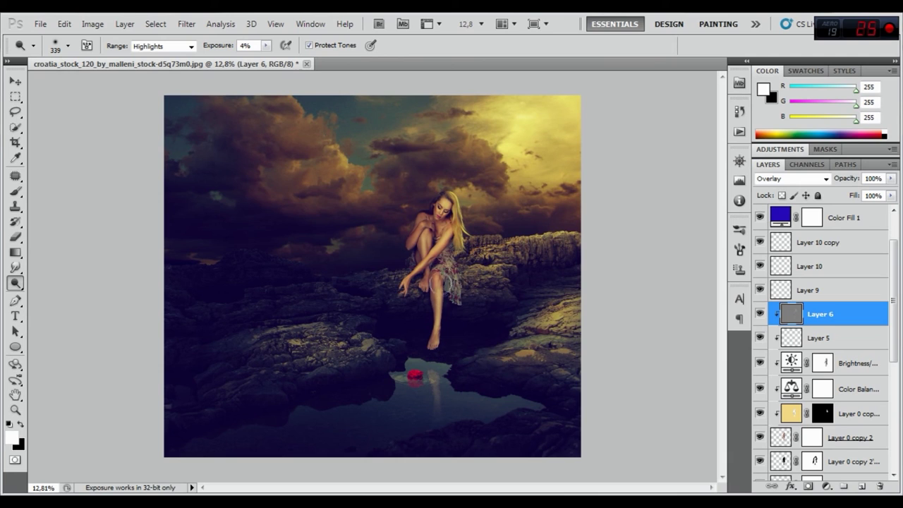
{"action": "mouse_move", "coordinate": [450, 310]}
{"action": "left_mouse_down"}
{"action": "mouse_move", "coordinate": [459, 258]}
{"action": "mouse_move", "coordinate": [469, 309]}
{"action": "left_mouse_up"}
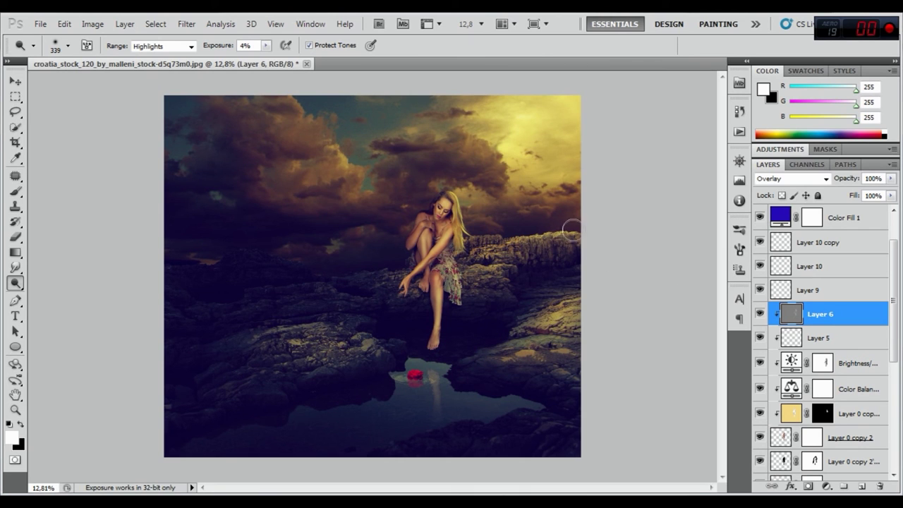
Step: Select the top Brightness/Contrast layer and stamp all visible layers into Layer 11
{"action": "scroll", "coordinate": [882, 282], "scroll_direction": "up", "scroll_amount": 2}
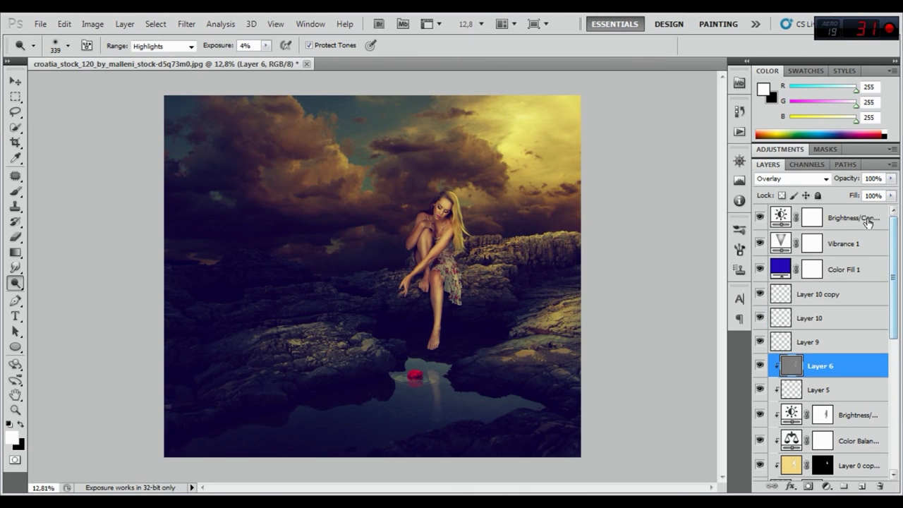
{"action": "left_click", "coordinate": [868, 221]}
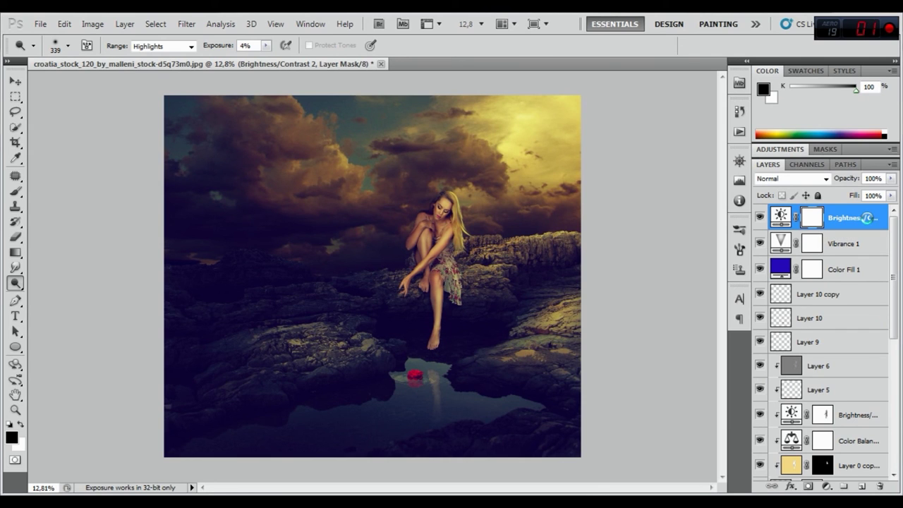
{"action": "key", "text": "ctrl+shift+alt+e"}
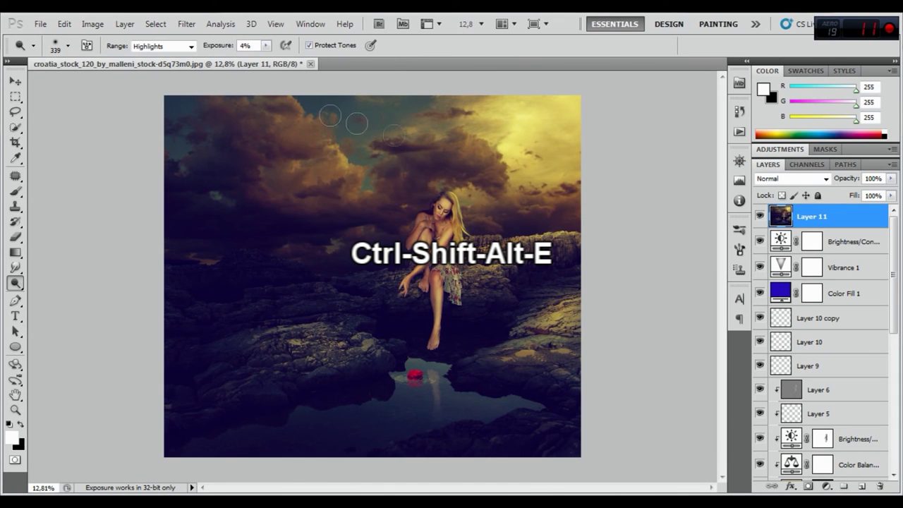
Step: Apply a High Pass filter to Layer 11 and blend it in Linear Light mode
{"action": "left_click", "coordinate": [187, 24]}
{"action": "mouse_move", "coordinate": [212, 284]}
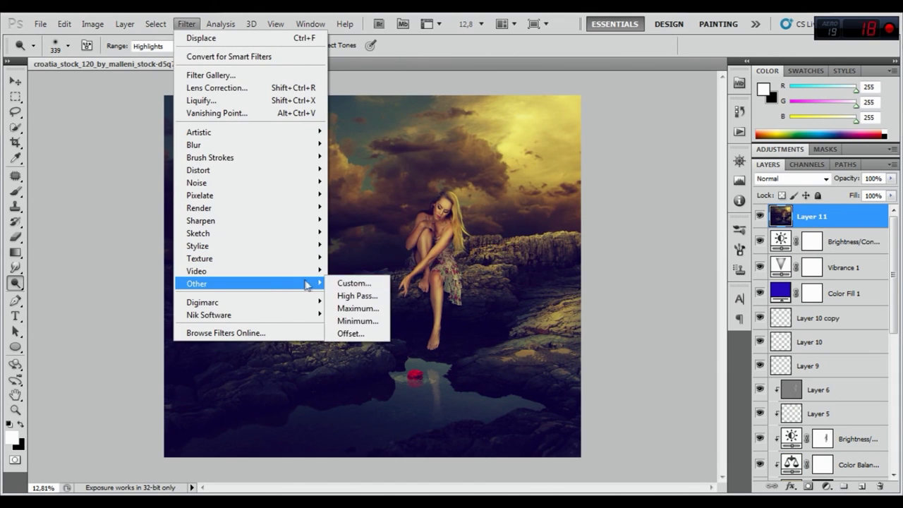
{"action": "left_click", "coordinate": [360, 295]}
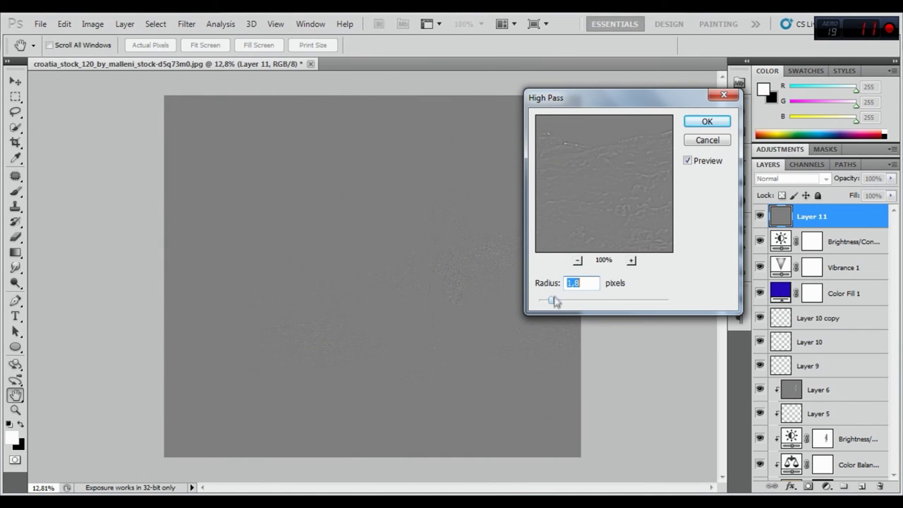
{"action": "left_click", "coordinate": [707, 122]}
{"action": "key", "text": "o"}
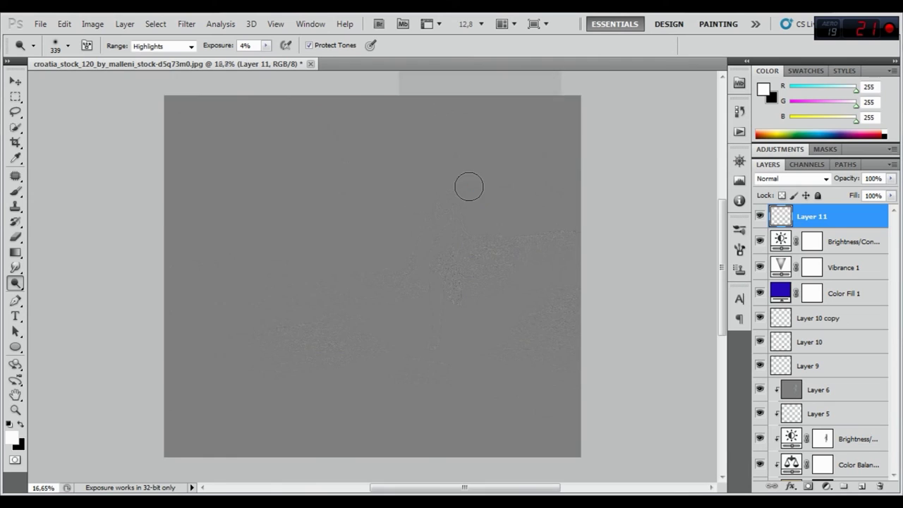
{"action": "scroll", "coordinate": [469, 187], "scroll_direction": "up", "scroll_amount": 3}
{"action": "left_click", "coordinate": [778, 181]}
{"action": "left_click", "coordinate": [775, 227]}
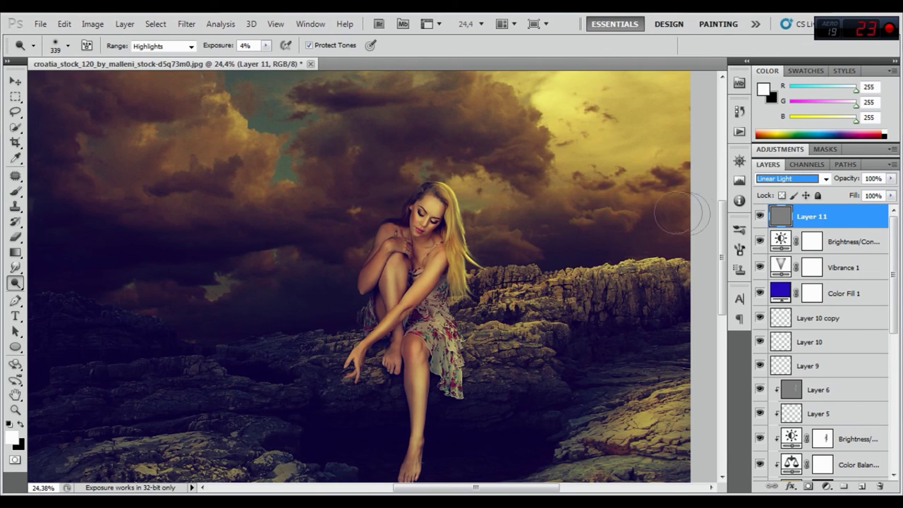
Step: Review the layer stack, reselect only Layer 11, and fit the whole image on screen
{"action": "left_click", "coordinate": [15, 81]}
{"action": "scroll", "coordinate": [456, 195], "scroll_direction": "up", "scroll_amount": 1}
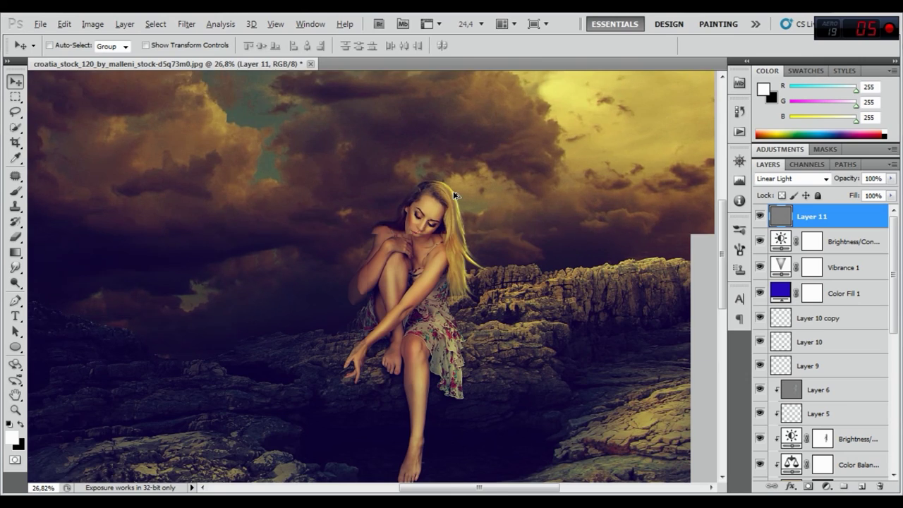
{"action": "scroll", "coordinate": [455, 196], "scroll_direction": "up", "scroll_amount": 4}
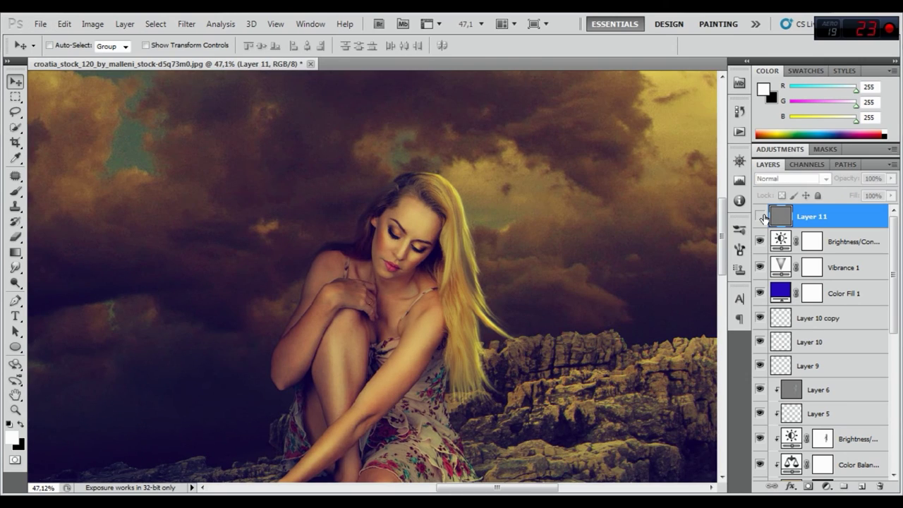
{"action": "scroll", "coordinate": [524, 210], "scroll_direction": "down", "scroll_amount": 5}
{"action": "scroll", "coordinate": [525, 210], "scroll_direction": "down", "scroll_amount": 3}
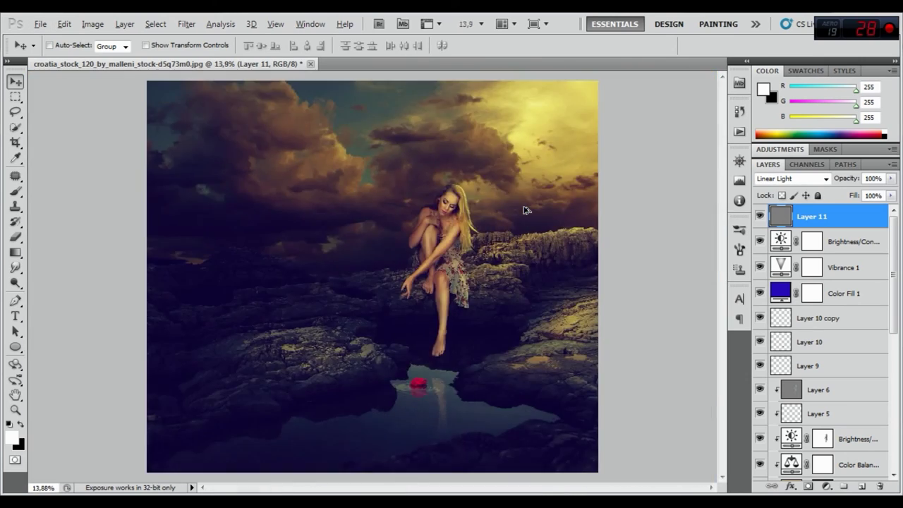
{"action": "scroll", "coordinate": [525, 208], "scroll_direction": "down", "scroll_amount": 2}
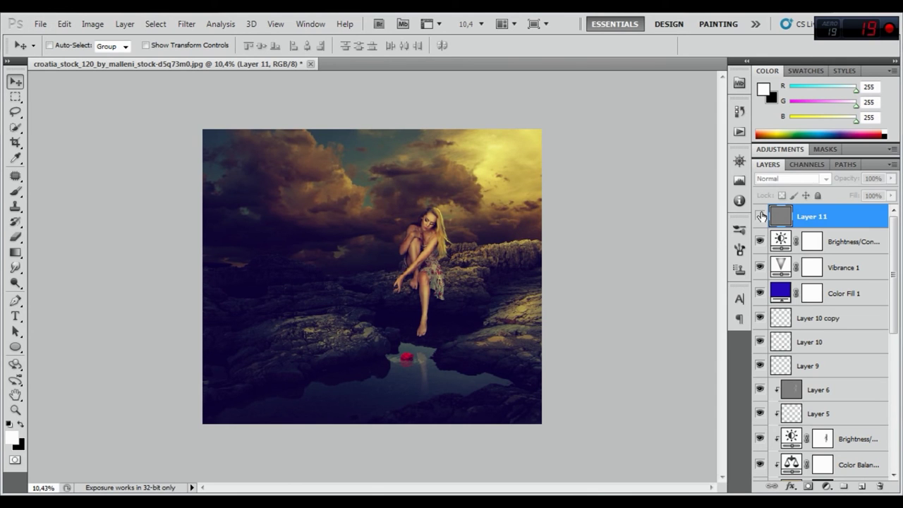
{"action": "scroll", "coordinate": [533, 250], "scroll_direction": "up", "scroll_amount": 1}
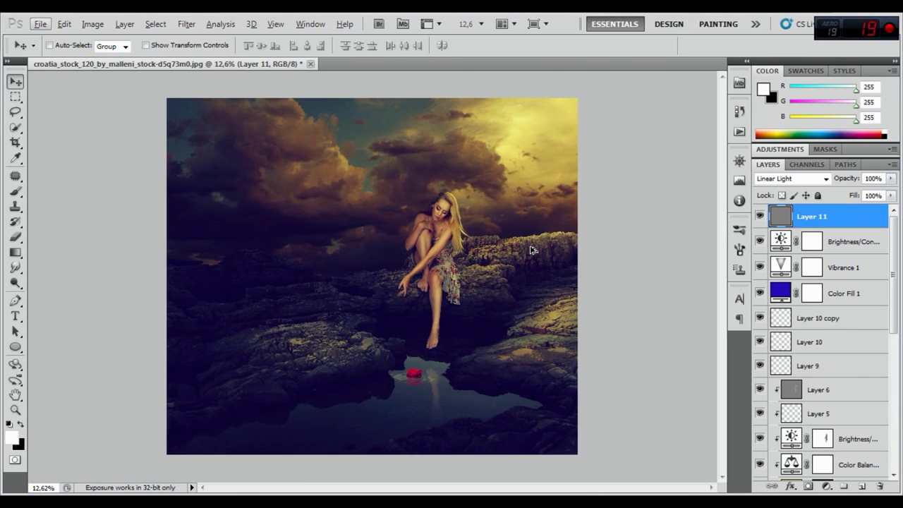
{"action": "left_click_drag", "start_coordinate": [893, 267], "coordinate": [900, 410]}
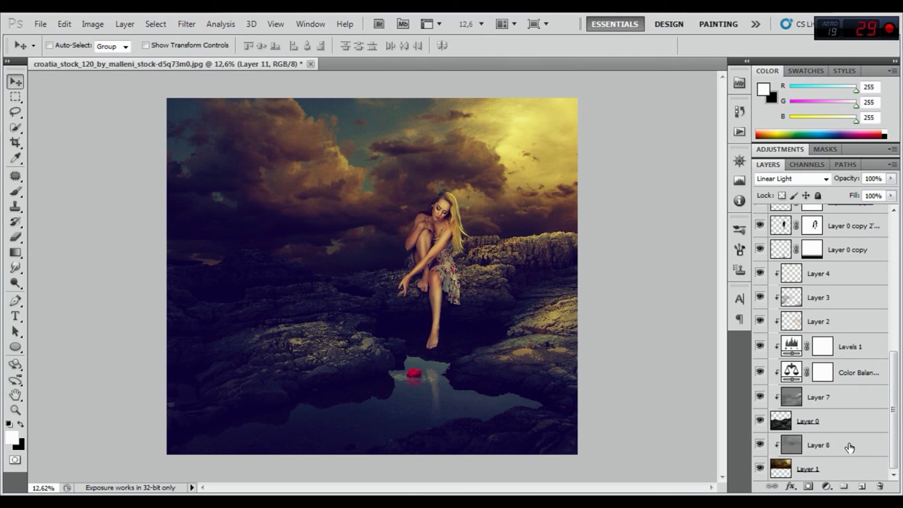
{"action": "left_click", "coordinate": [852, 445], "text": "shift"}
{"action": "left_click_drag", "start_coordinate": [894, 408], "coordinate": [899, 242]}
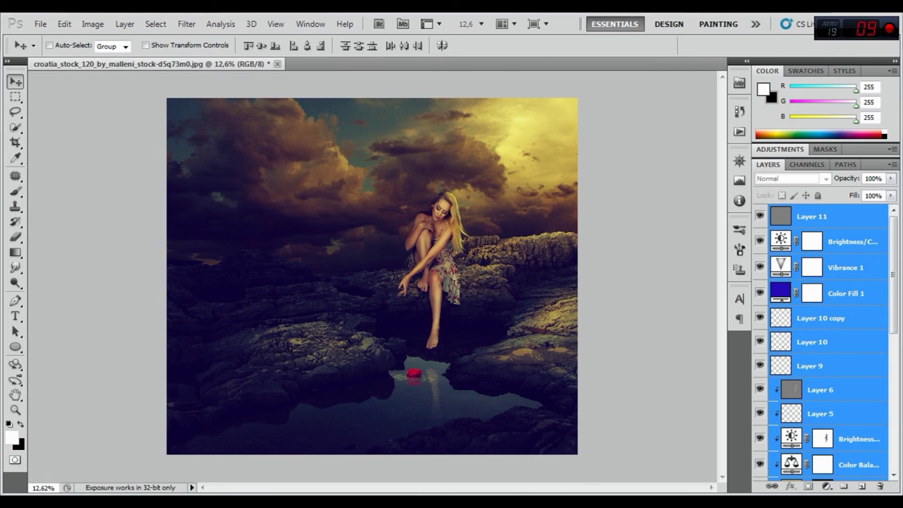
{"action": "left_click", "coordinate": [826, 224]}
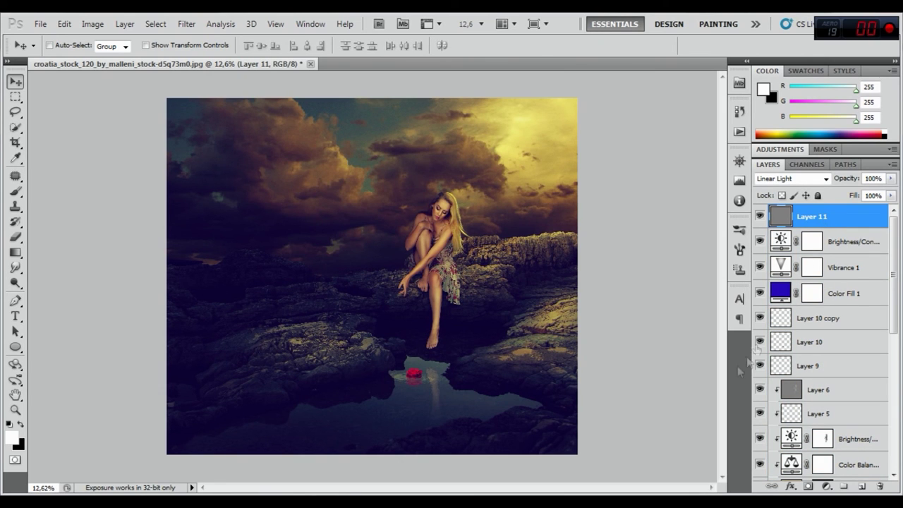
{"action": "key", "text": "ctrl+0"}
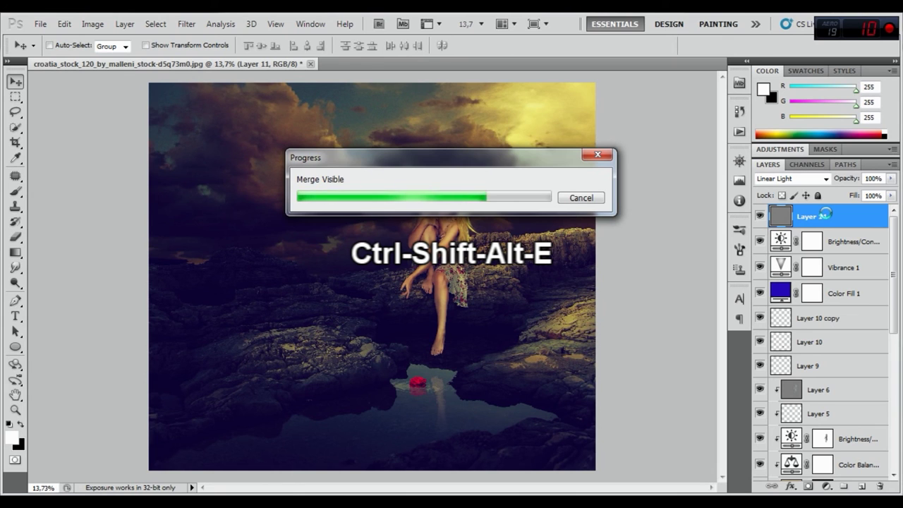
Step: Apply Reduce Noise: Strength 6, Preserve Details 0, Reduce Color Noise 27%, Sharpen Details 0
{"action": "left_click", "coordinate": [187, 24]}
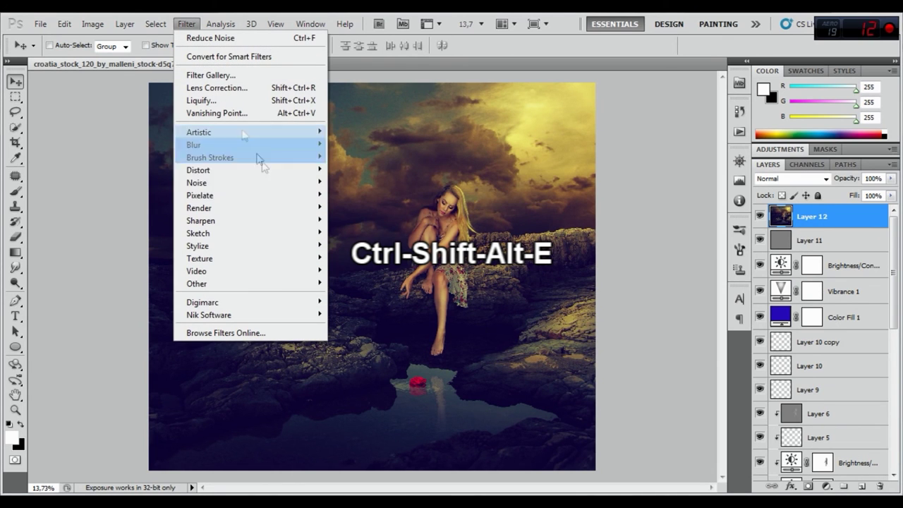
{"action": "mouse_move", "coordinate": [197, 183]}
{"action": "left_click", "coordinate": [370, 234]}
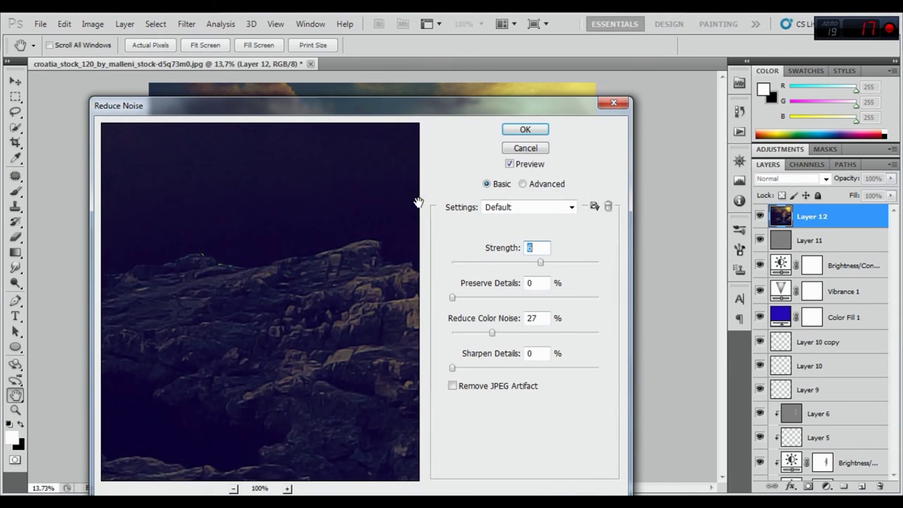
{"action": "mouse_move", "coordinate": [332, 235]}
{"action": "left_mouse_down"}
{"action": "mouse_move", "coordinate": [383, 202]}
{"action": "mouse_move", "coordinate": [417, 297]}
{"action": "mouse_move", "coordinate": [357, 198]}
{"action": "mouse_move", "coordinate": [229, 364]}
{"action": "mouse_move", "coordinate": [176, 347]}
{"action": "left_mouse_up"}
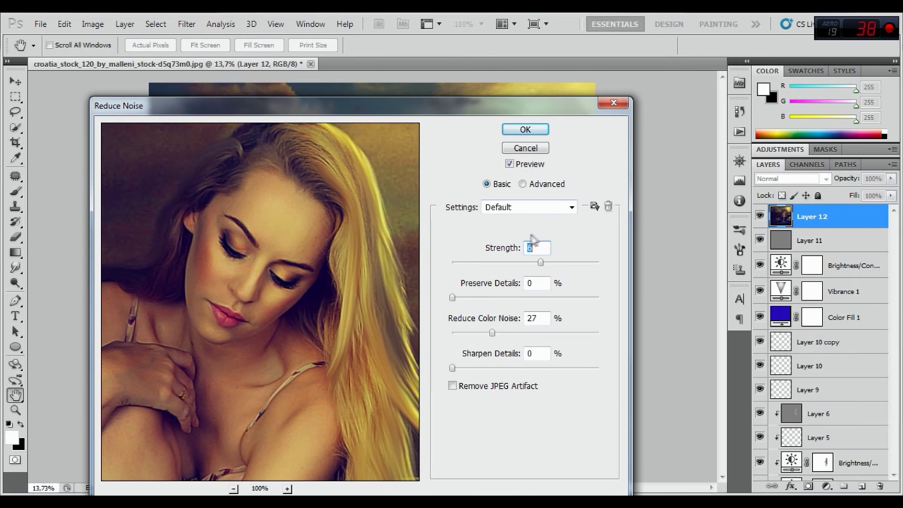
{"action": "double_click", "coordinate": [546, 323]}
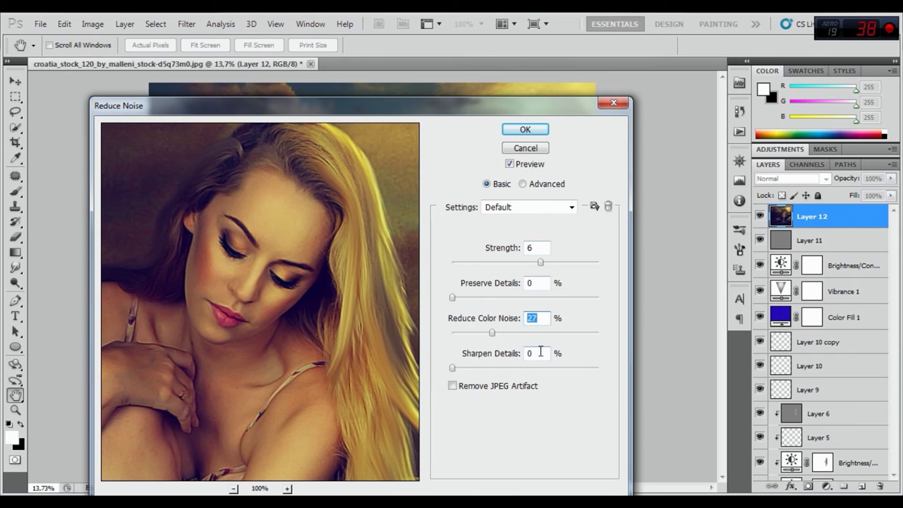
{"action": "left_click", "coordinate": [526, 129]}
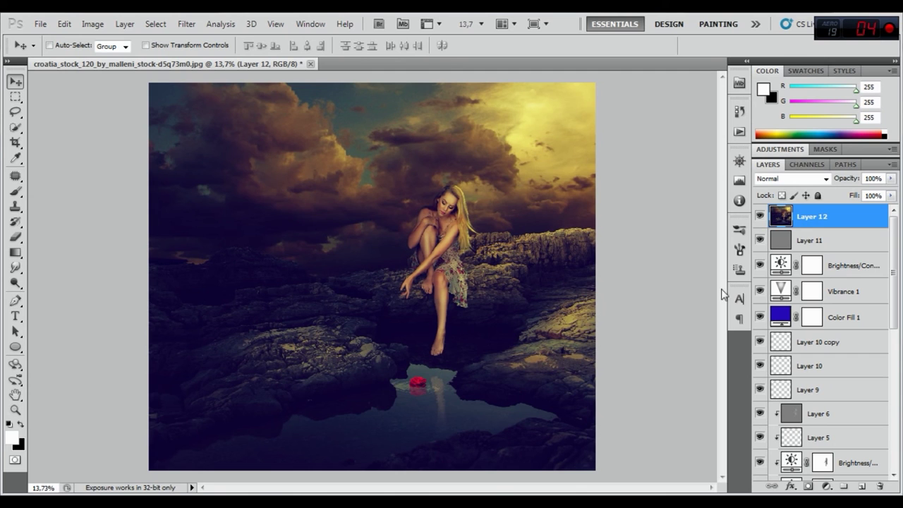
Step: Apply Unsharp Mask at Amount 71%, Radius 1,3 px, Threshold 5, previewing the woman's face
{"action": "left_click", "coordinate": [186, 23]}
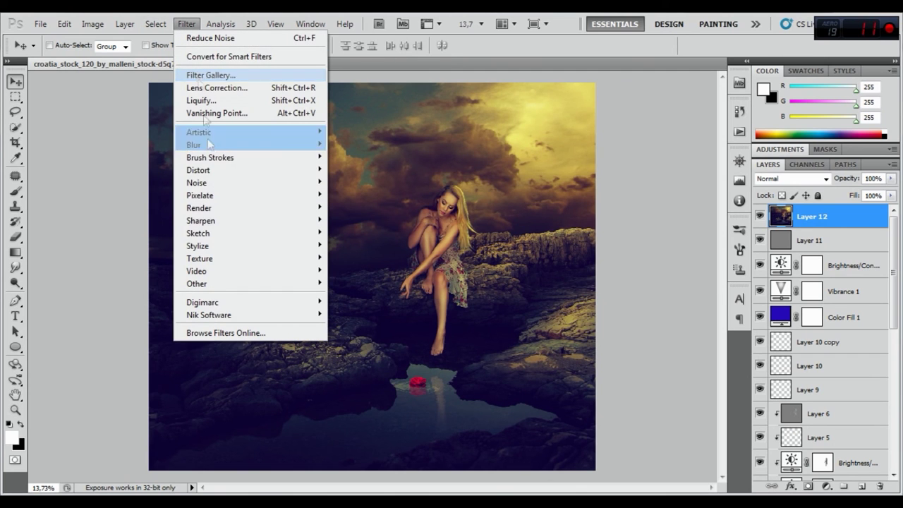
{"action": "mouse_move", "coordinate": [200, 221]}
{"action": "left_click", "coordinate": [382, 272]}
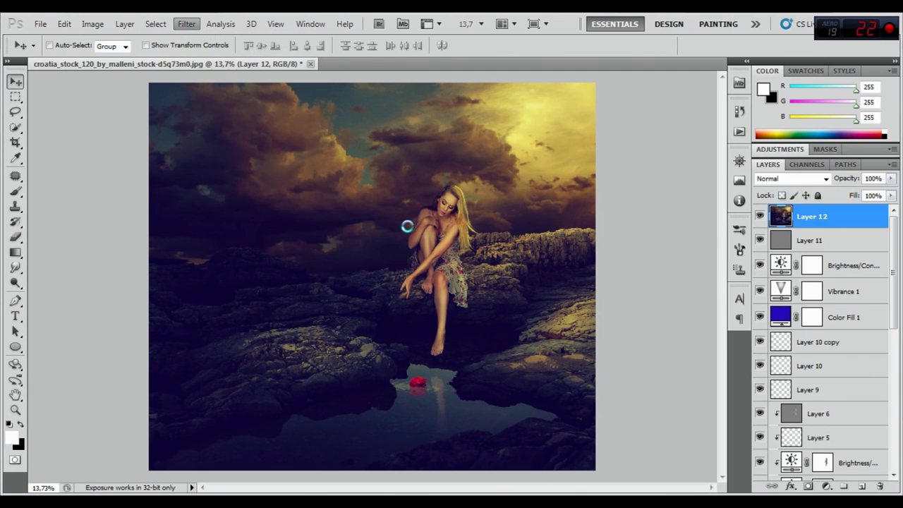
{"action": "mouse_move", "coordinate": [749, 130]}
{"action": "left_mouse_down"}
{"action": "mouse_move", "coordinate": [741, 209]}
{"action": "mouse_move", "coordinate": [748, 227]}
{"action": "left_mouse_up"}
{"action": "left_click_drag", "start_coordinate": [783, 125], "coordinate": [724, 215]}
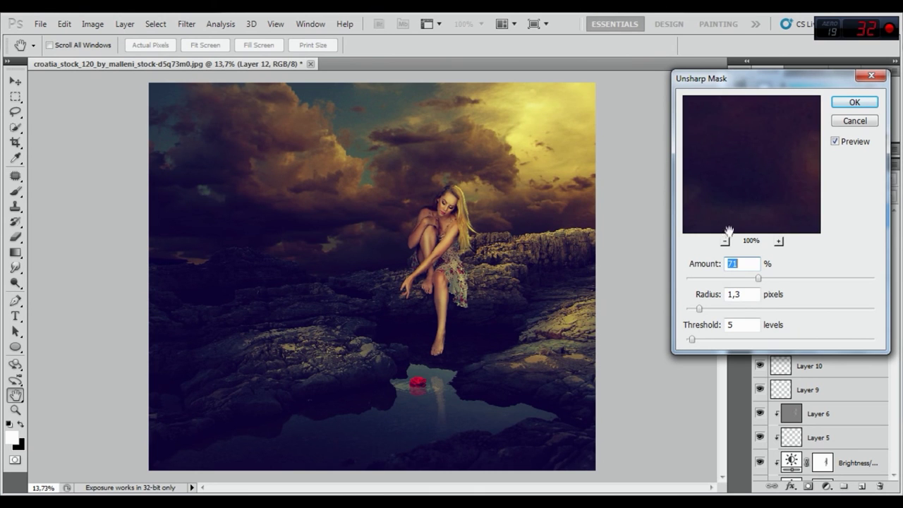
{"action": "left_click", "coordinate": [725, 241]}
{"action": "mouse_move", "coordinate": [718, 160]}
{"action": "left_mouse_down"}
{"action": "mouse_move", "coordinate": [772, 166]}
{"action": "mouse_move", "coordinate": [793, 140]}
{"action": "left_mouse_up"}
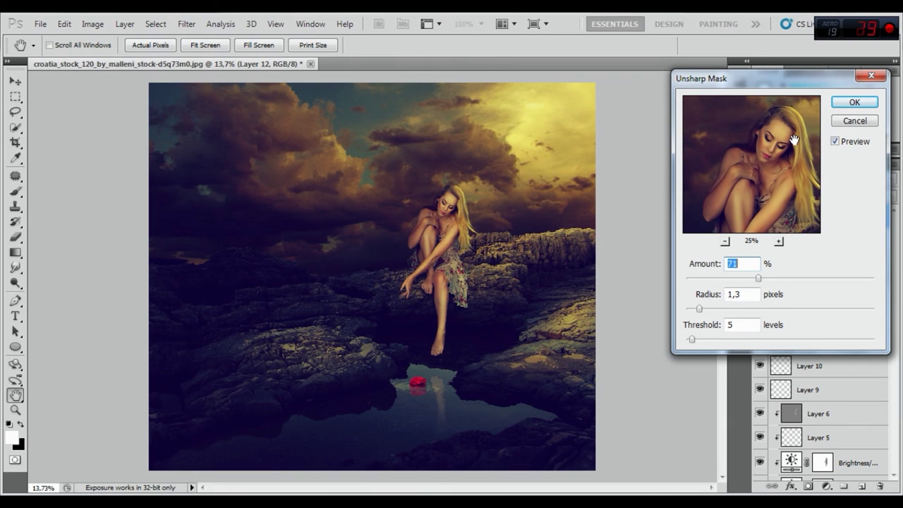
{"action": "left_click", "coordinate": [853, 103]}
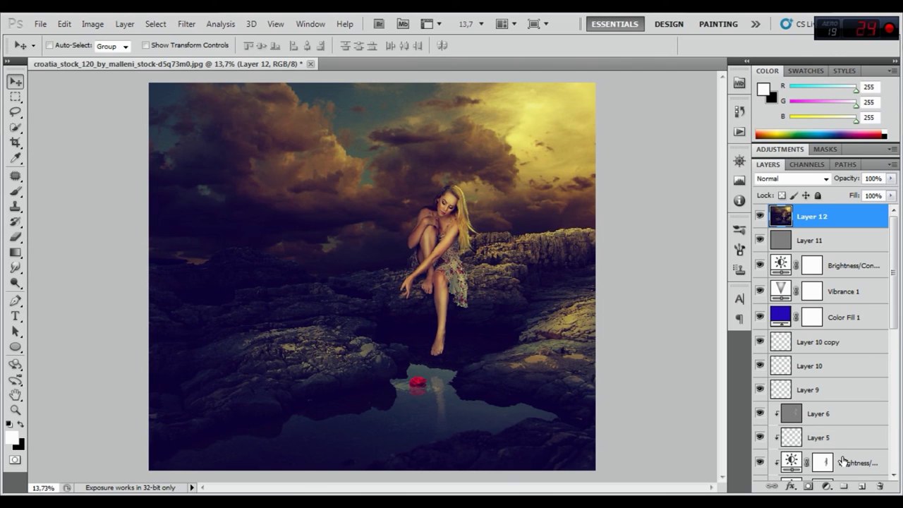
Step: Create Layer 13 in Overlay mode, filled with neutral 50% gray
{"action": "left_click", "coordinate": [862, 487], "text": "alt"}
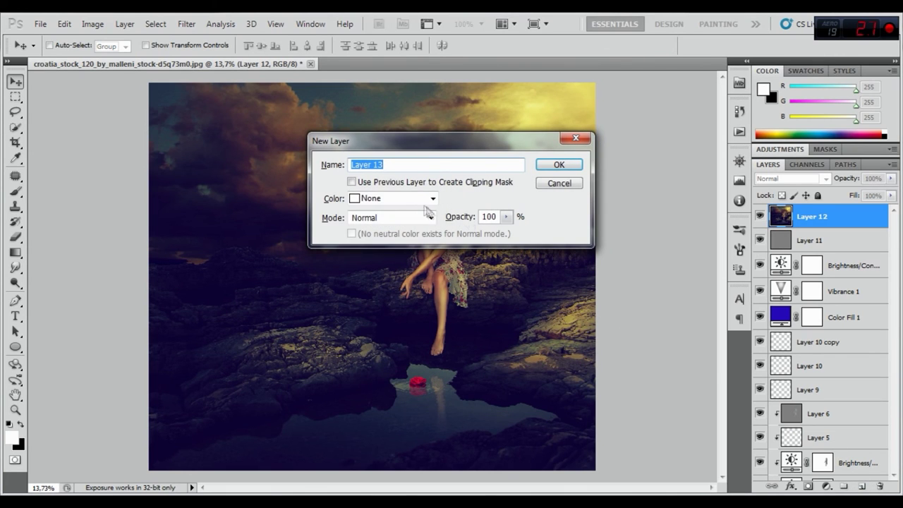
{"action": "left_click", "coordinate": [405, 215]}
{"action": "left_click", "coordinate": [374, 185]}
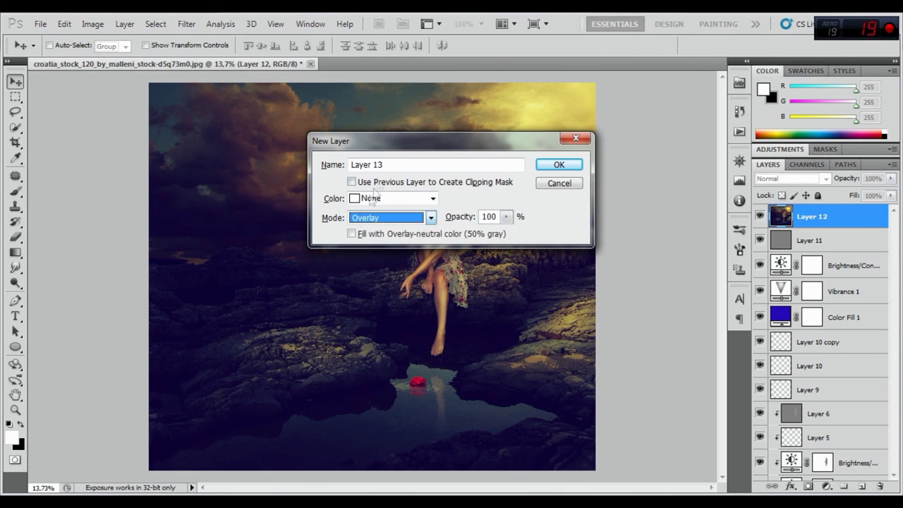
{"action": "left_click", "coordinate": [366, 235]}
{"action": "left_click", "coordinate": [559, 165]}
Step: Paint soft black at 25% opacity to darken the lower-right rocks, undoing a stray left-edge stroke
{"action": "left_click", "coordinate": [15, 191]}
{"action": "left_click", "coordinate": [21, 425]}
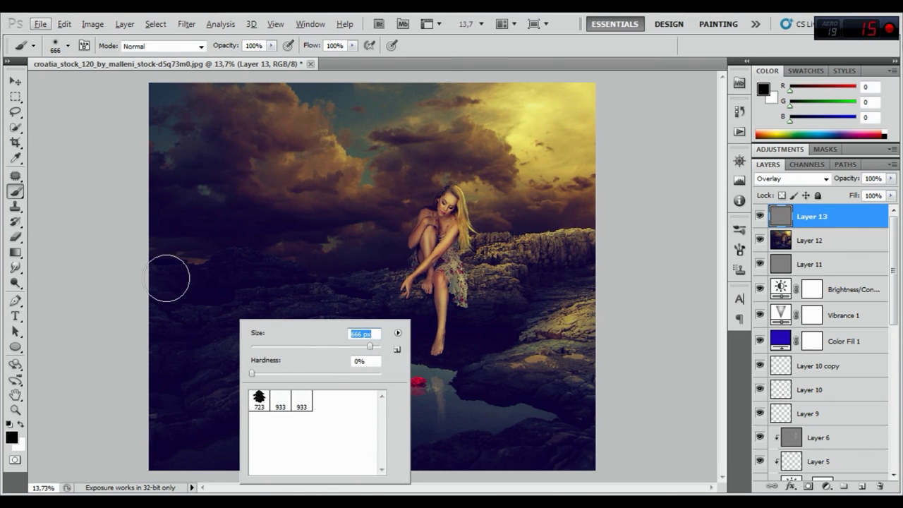
{"action": "key", "text": "alt"}
{"action": "key", "text": "Return"}
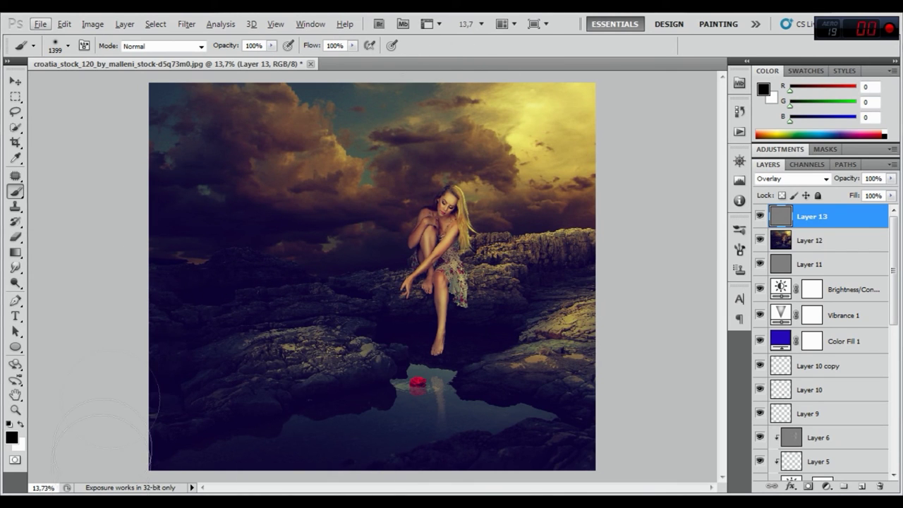
{"action": "left_click_drag", "start_coordinate": [145, 423], "coordinate": [138, 297]}
{"action": "left_click", "coordinate": [62, 25]}
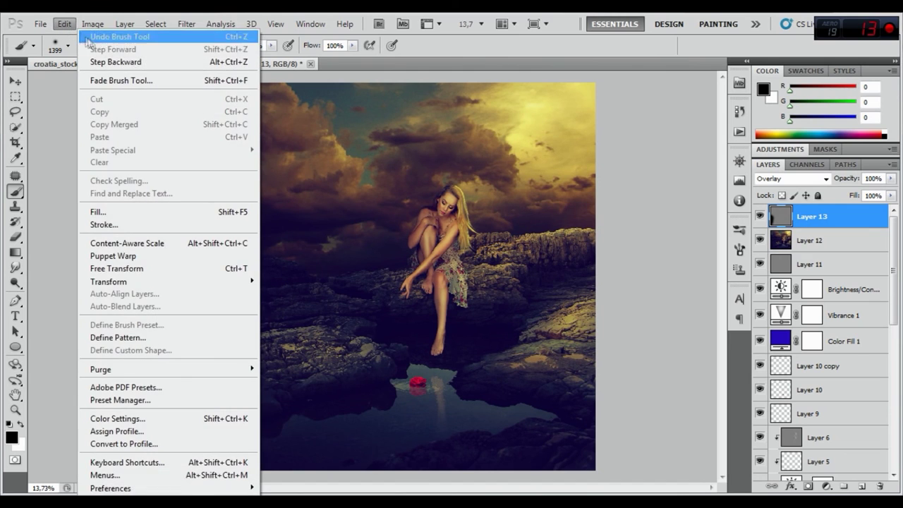
{"action": "left_click", "coordinate": [99, 60]}
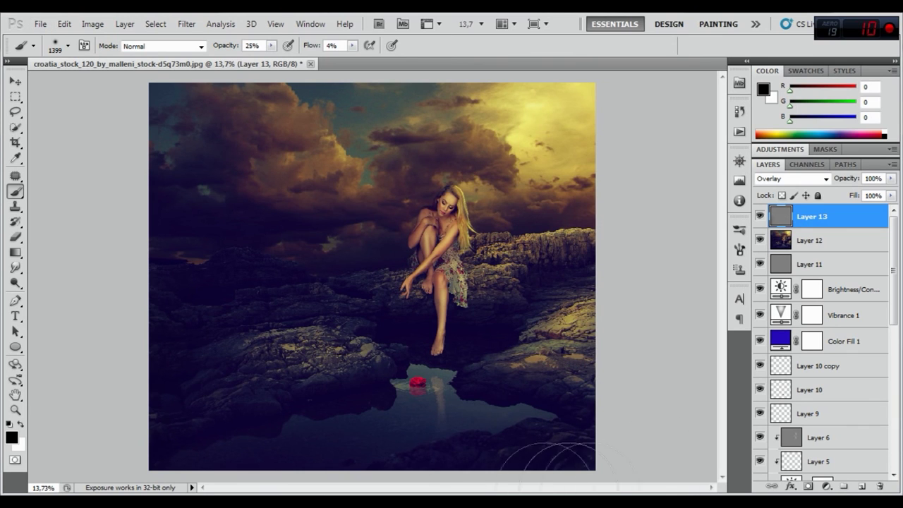
{"action": "mouse_move", "coordinate": [304, 362]}
{"action": "left_mouse_down"}
{"action": "mouse_move", "coordinate": [256, 262]}
{"action": "mouse_move", "coordinate": [168, 264]}
{"action": "mouse_move", "coordinate": [228, 242]}
{"action": "mouse_move", "coordinate": [182, 283]}
{"action": "mouse_move", "coordinate": [202, 313]}
{"action": "mouse_move", "coordinate": [195, 385]}
{"action": "left_mouse_up"}
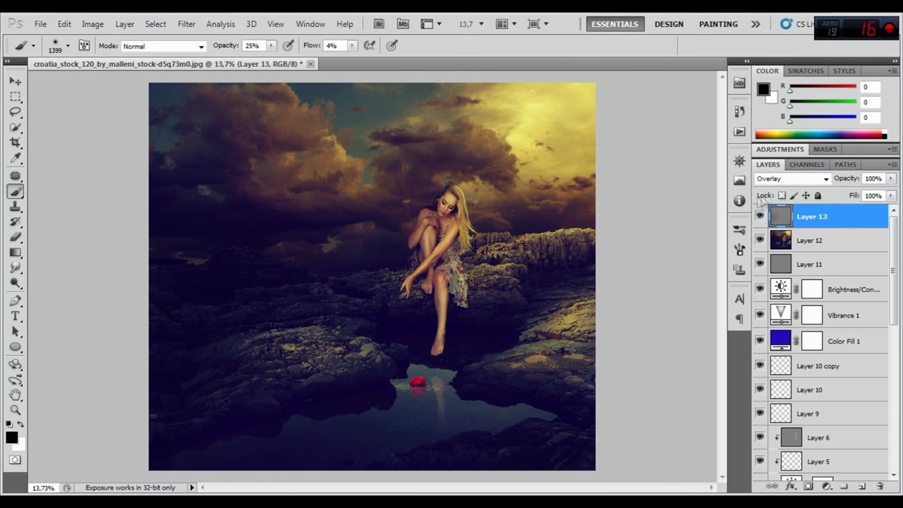
Step: Toggle Layer 13's visibility to judge the darkening, then zoom out slightly
{"action": "left_click", "coordinate": [759, 218]}
{"action": "left_click", "coordinate": [758, 218]}
{"action": "left_click", "coordinate": [759, 218]}
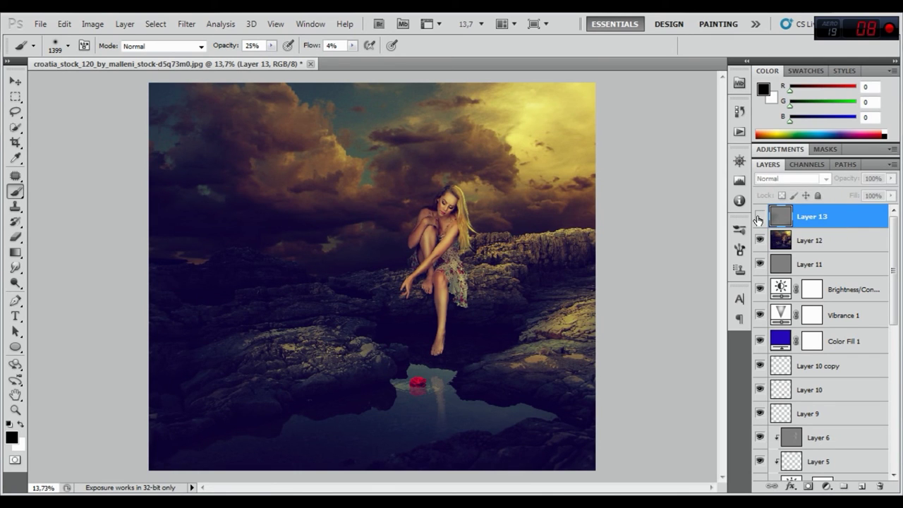
{"action": "left_click", "coordinate": [759, 218]}
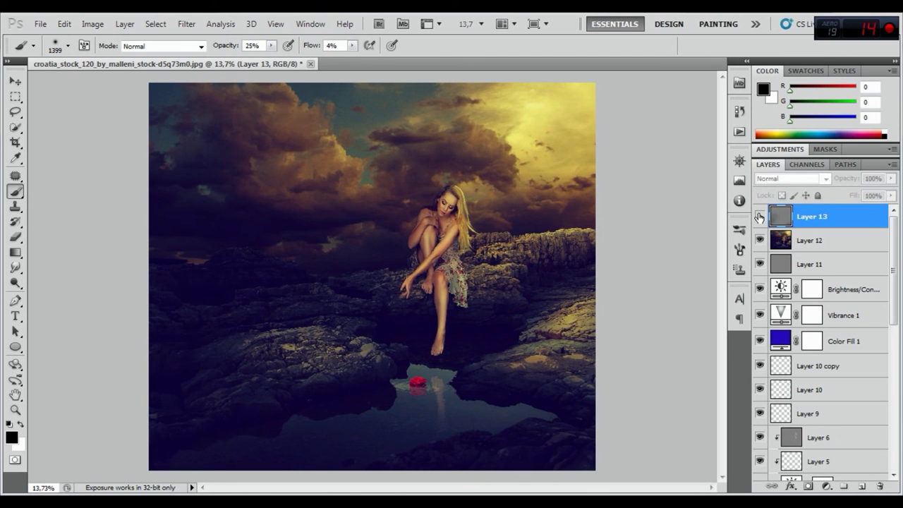
{"action": "key", "text": "ctrl+minus"}
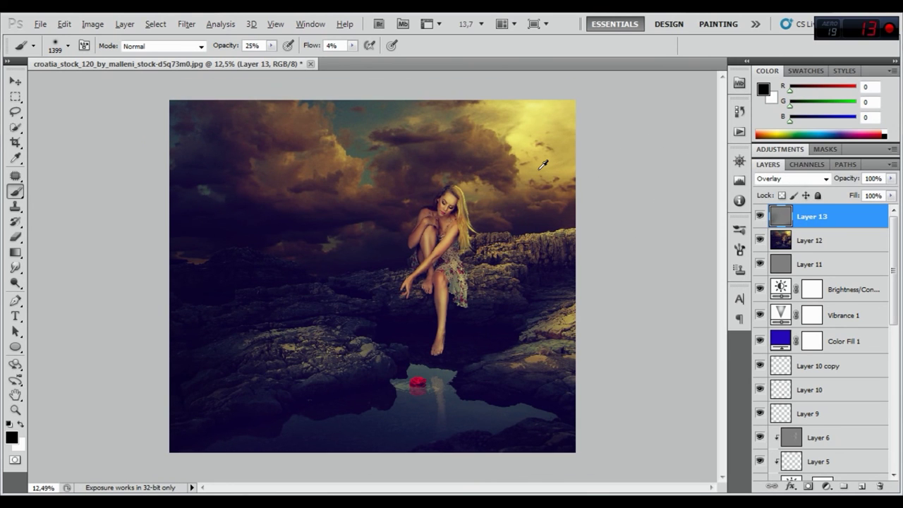